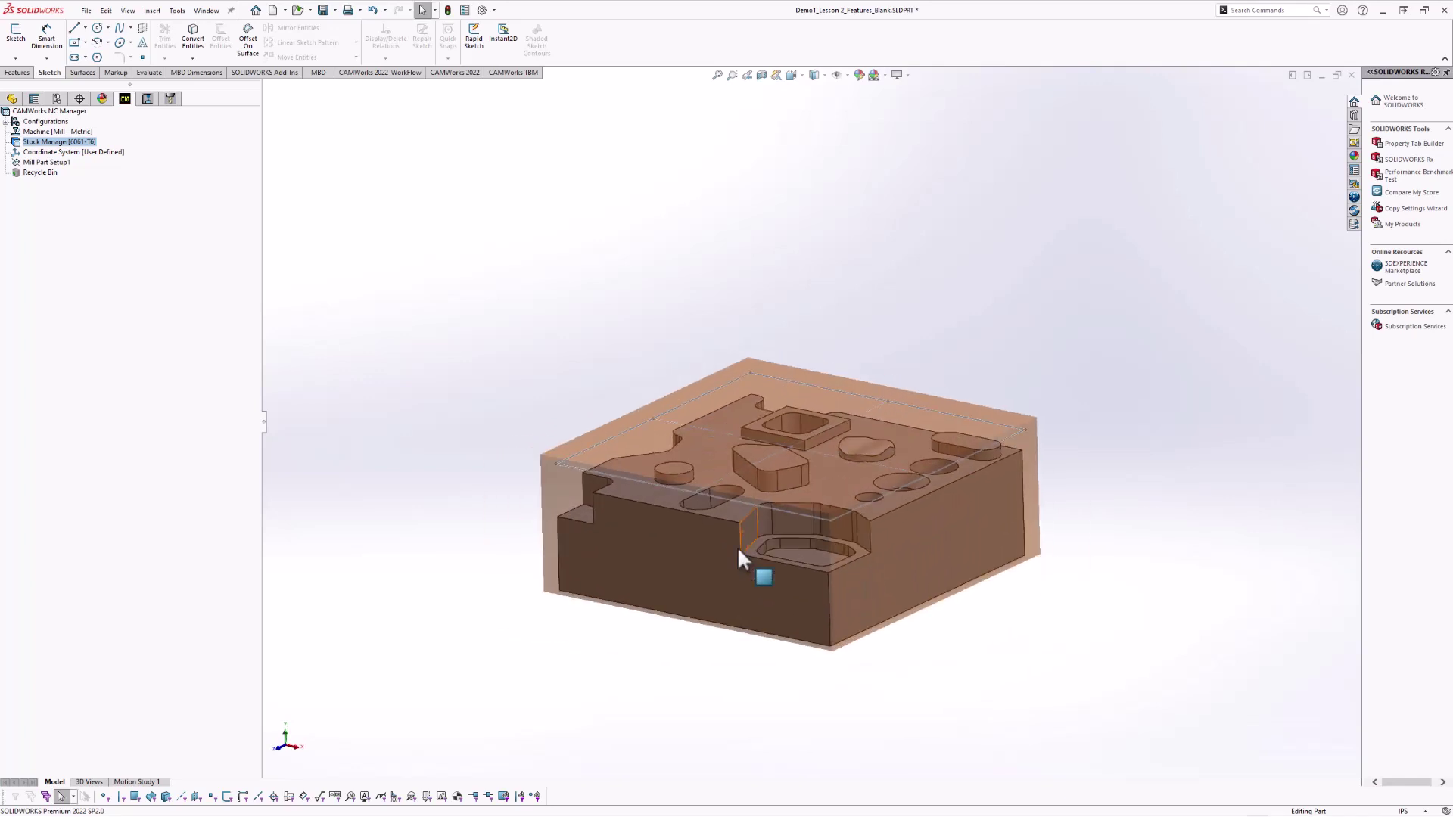
Scroll the CAMWorks tree up to bring Mill Part Setup1 into view.
{"action": "scroll", "coordinate": [925, 288], "scroll_direction": "up", "scroll_amount": 3}
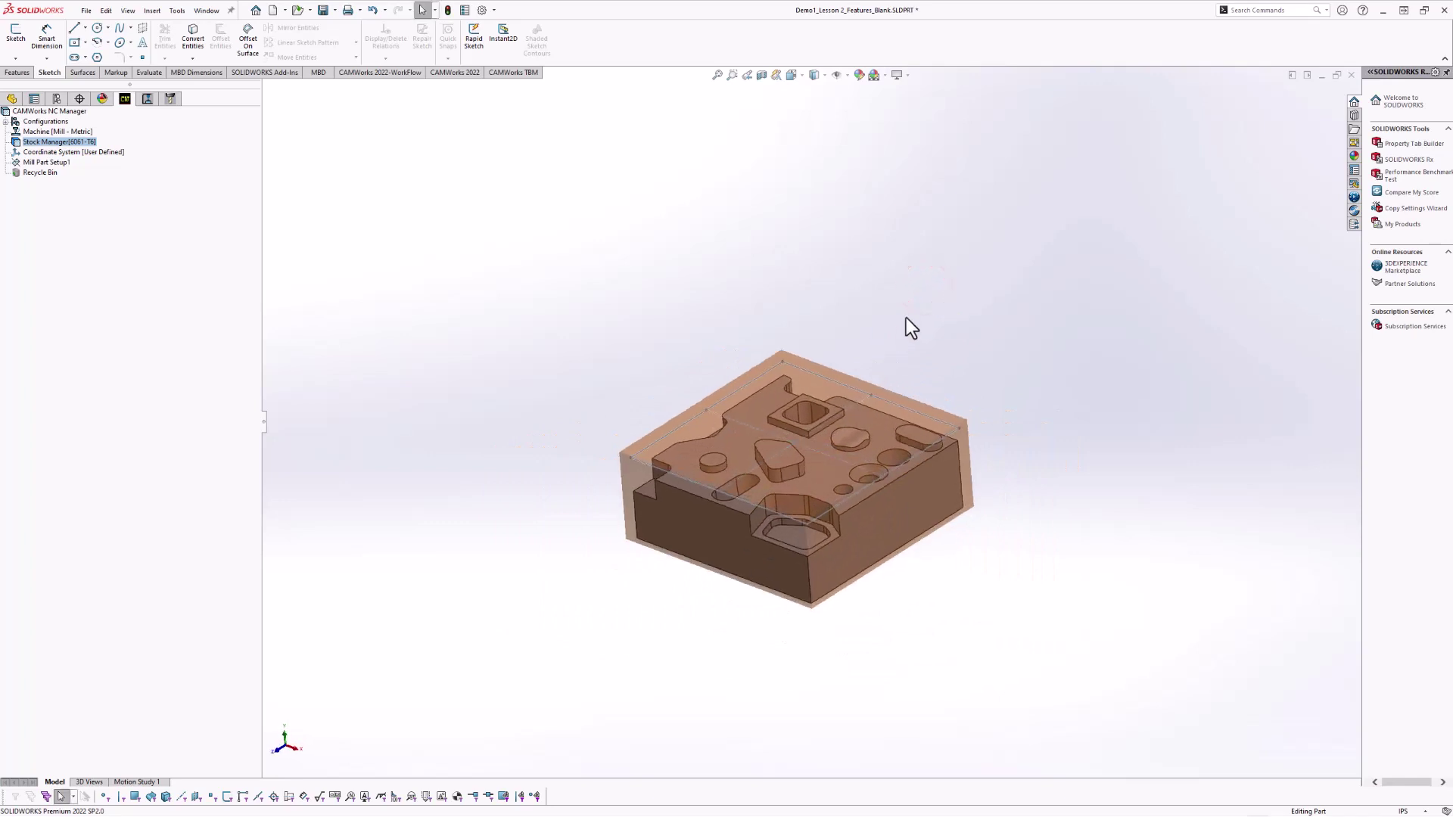
Create a 2.5 Axis Feature on Mill Part Setup1 of type Face Feature, ready for entity selection.
{"action": "right_click", "coordinate": [52, 163]}
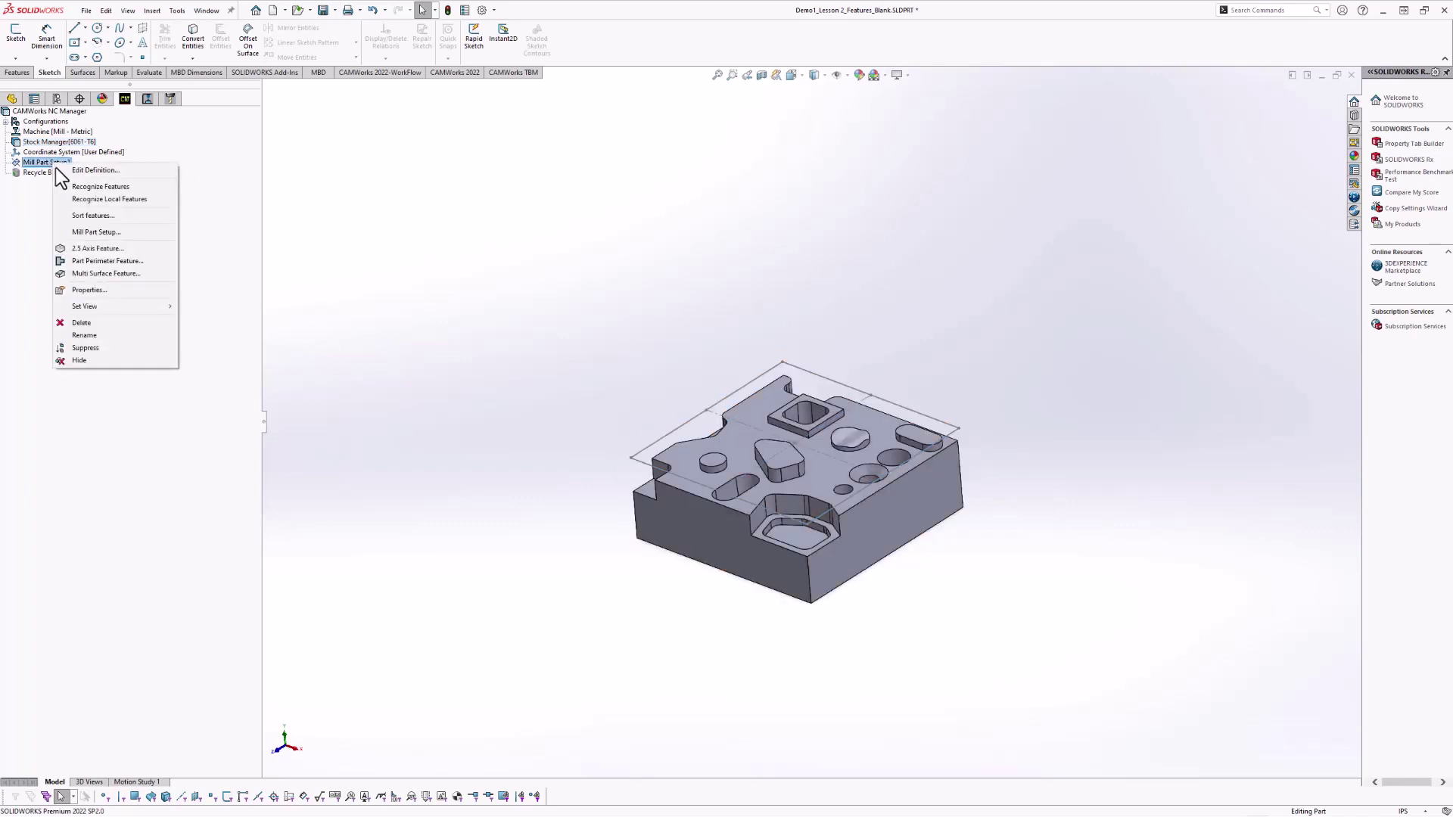
{"action": "left_click", "coordinate": [115, 251]}
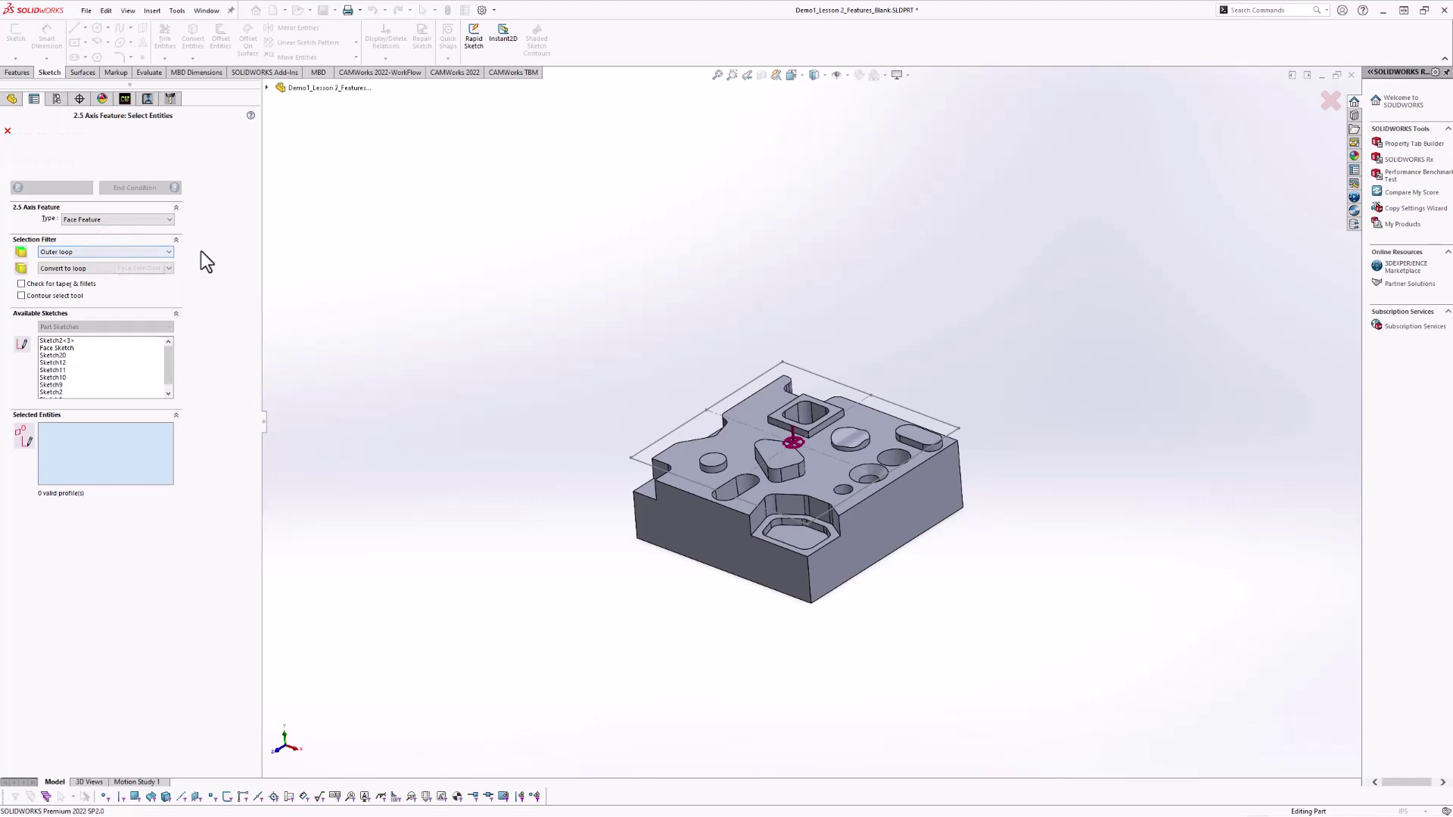
{"action": "left_click", "coordinate": [131, 220]}
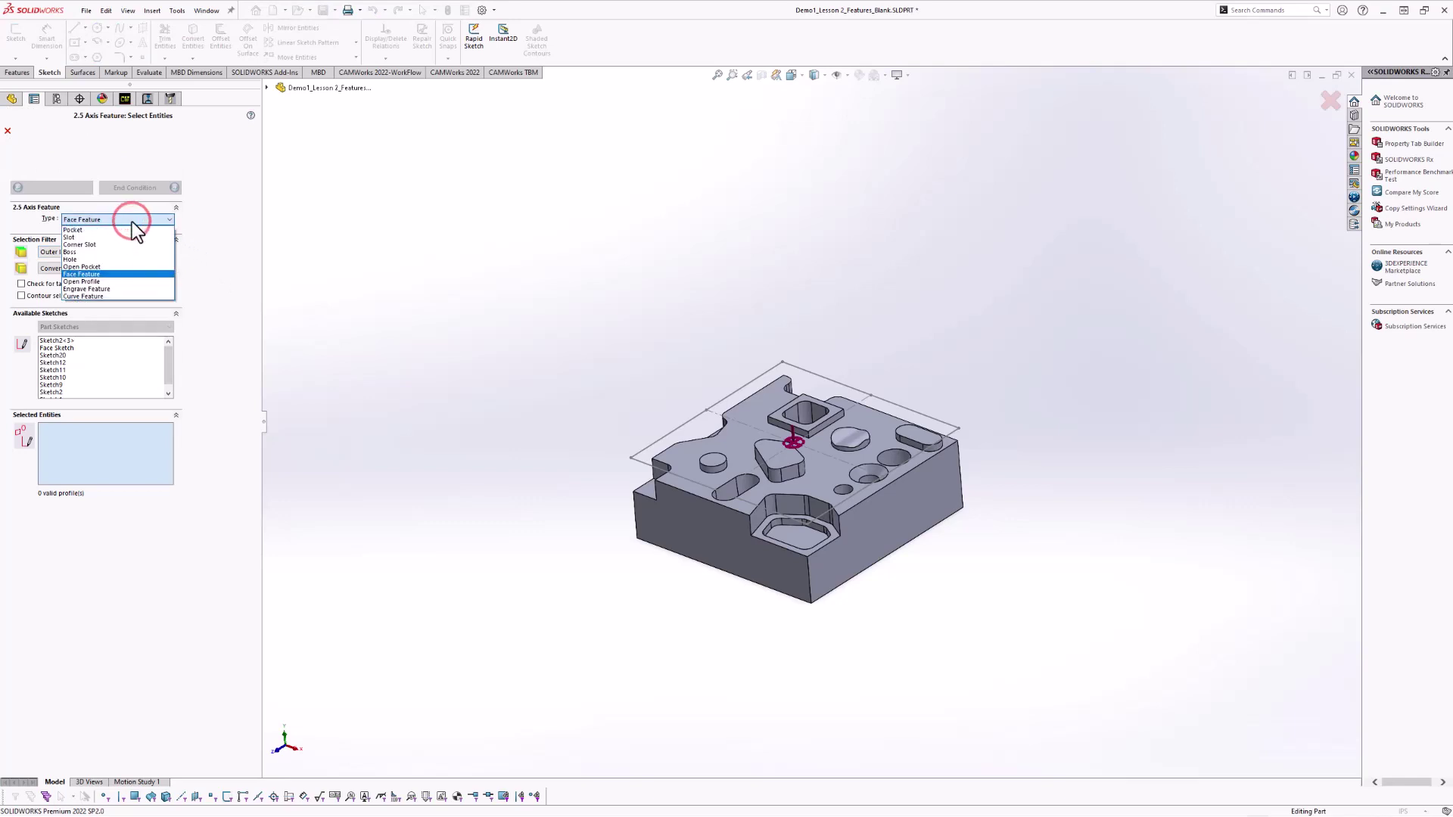
{"action": "left_click", "coordinate": [110, 274]}
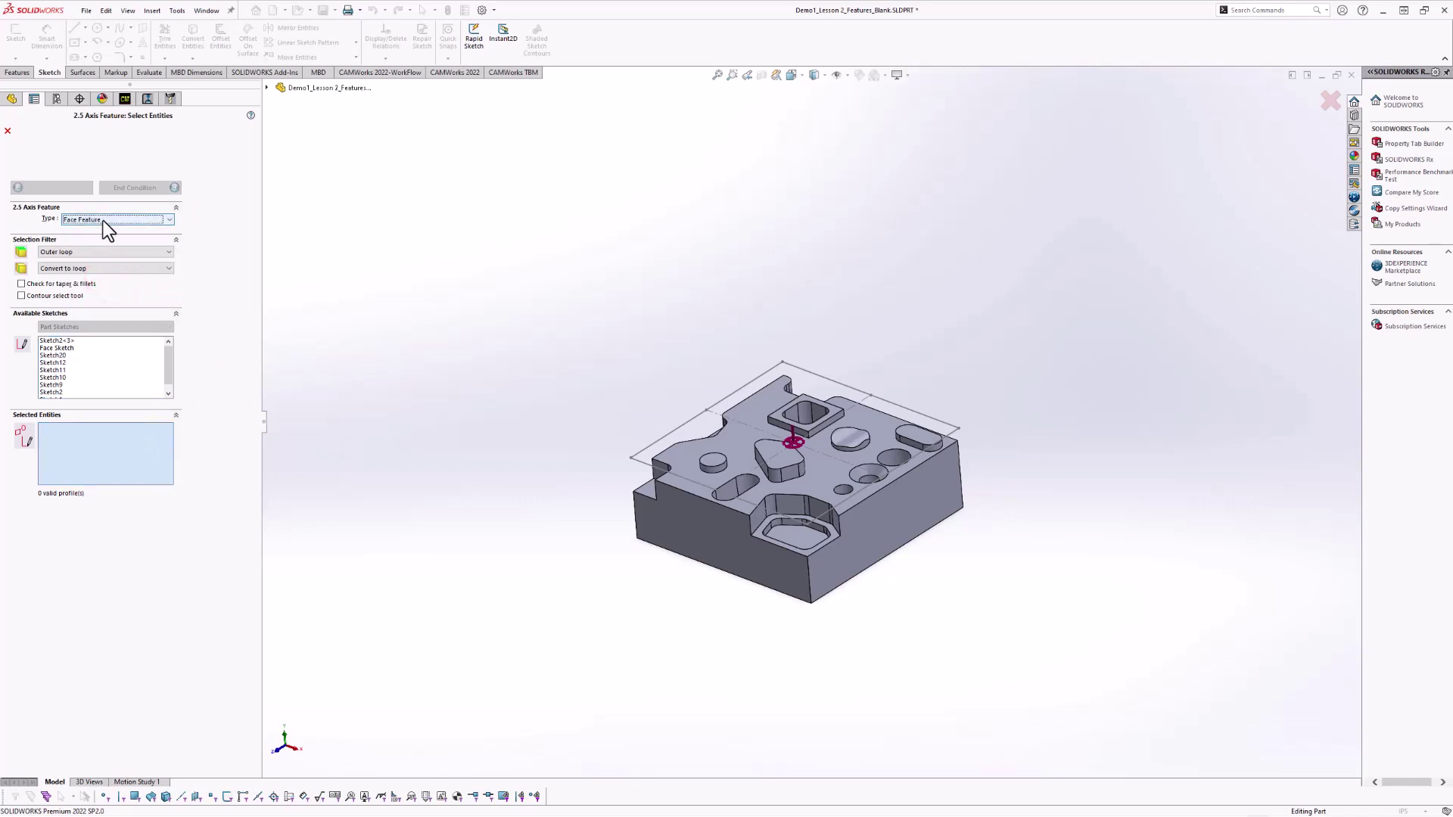
{"action": "left_click", "coordinate": [99, 452]}
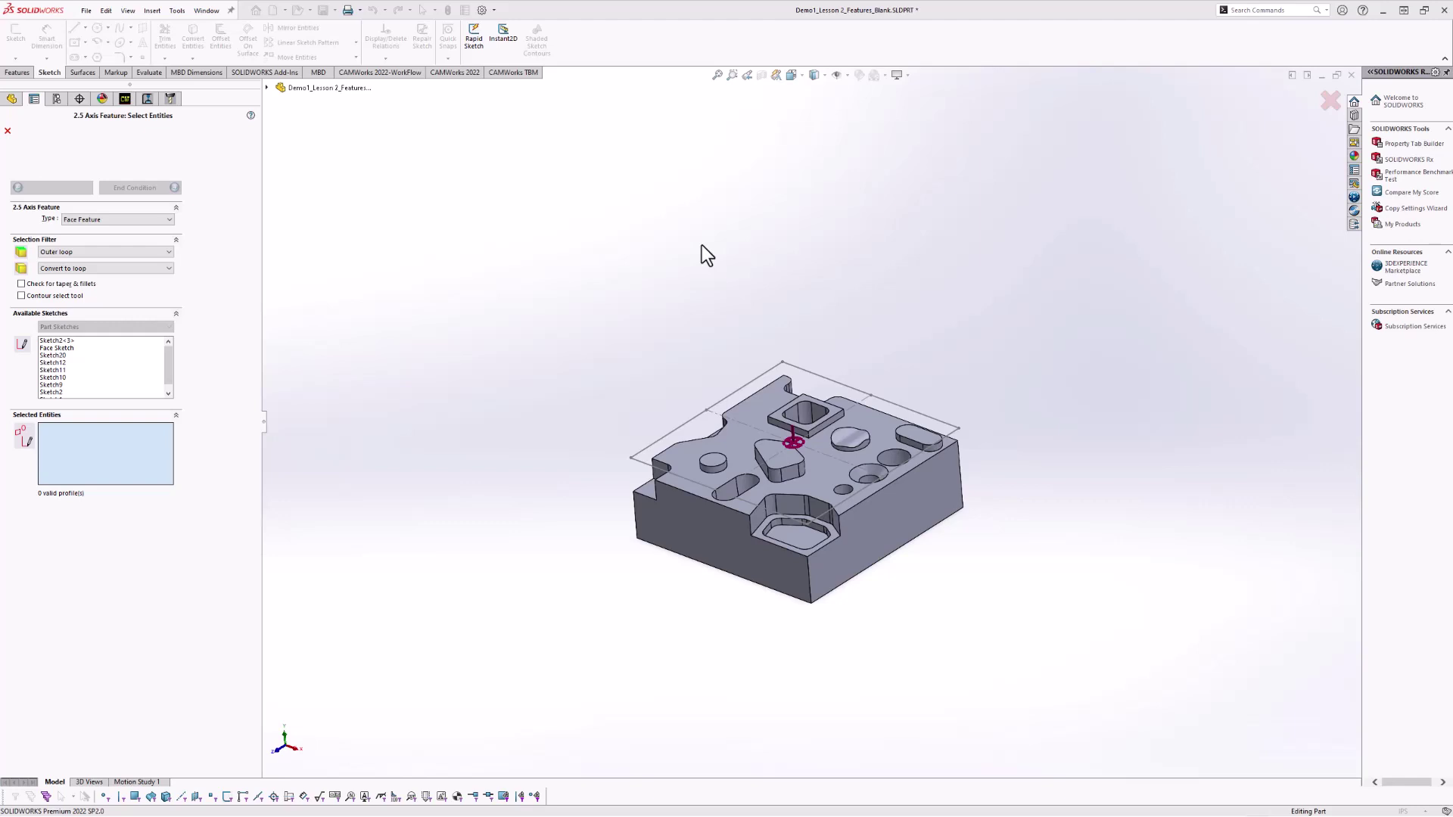
{"action": "scroll", "coordinate": [968, 526], "scroll_direction": "up", "scroll_amount": 2}
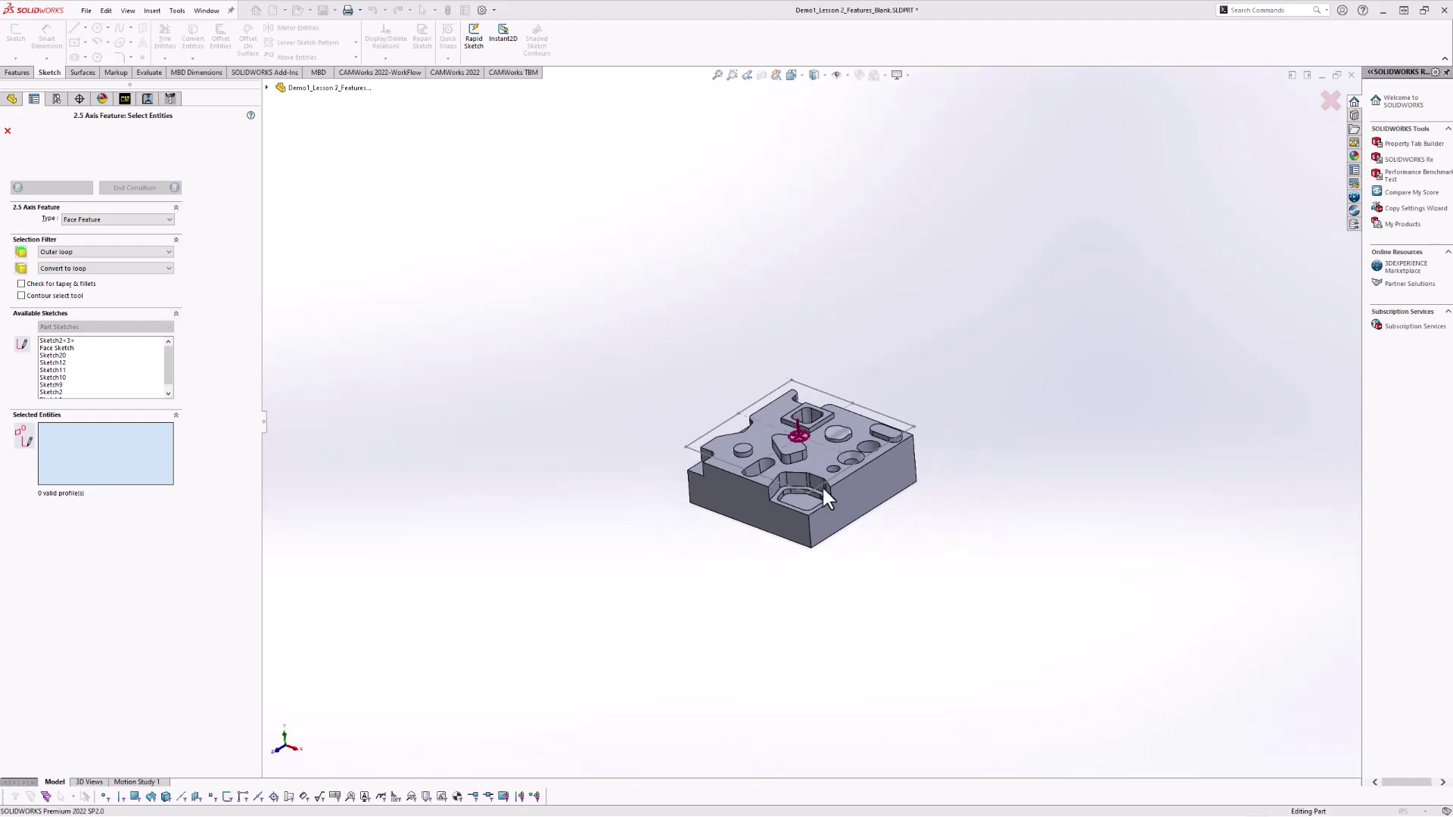
{"action": "scroll", "coordinate": [787, 454], "scroll_direction": "down", "scroll_amount": 4}
{"action": "middle_click_drag", "start_coordinate": [770, 436], "coordinate": [878, 446]}
{"action": "scroll", "coordinate": [878, 445], "scroll_direction": "down", "scroll_amount": 1}
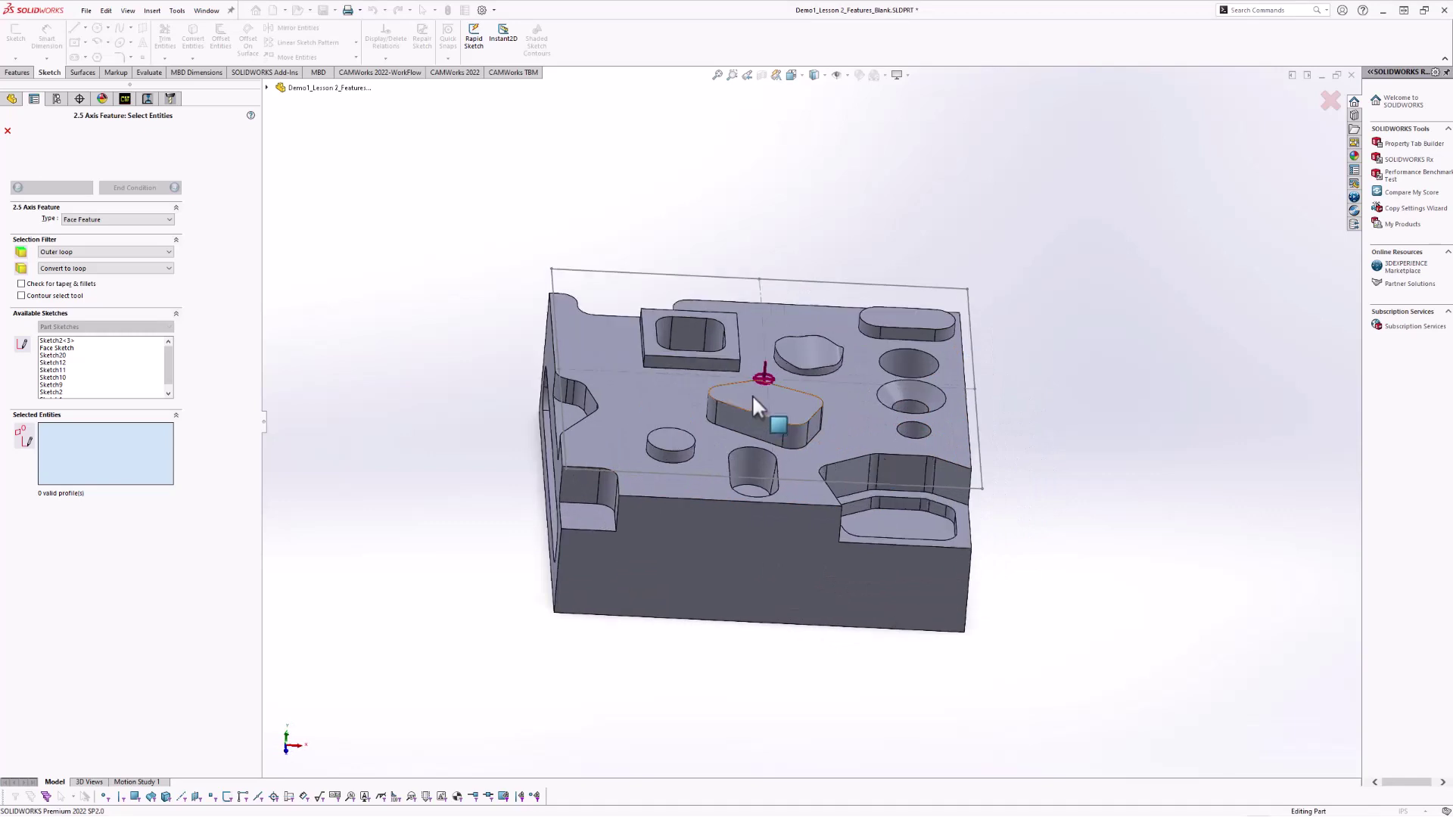
{"action": "left_click", "coordinate": [751, 394]}
{"action": "scroll", "coordinate": [747, 413], "scroll_direction": "down", "scroll_amount": 4}
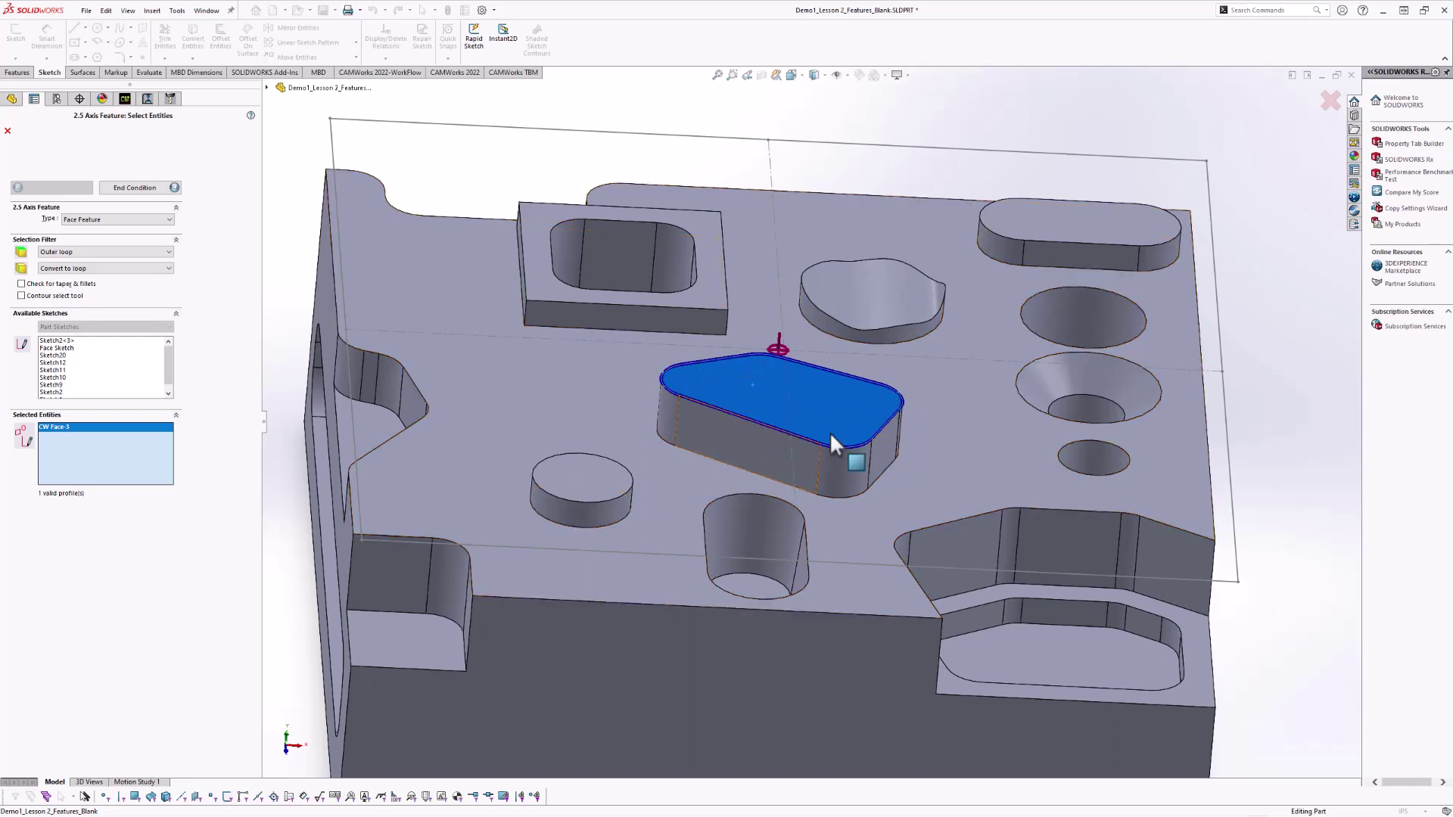
{"action": "scroll", "coordinate": [836, 437], "scroll_direction": "up", "scroll_amount": 2}
{"action": "right_click", "coordinate": [116, 438]}
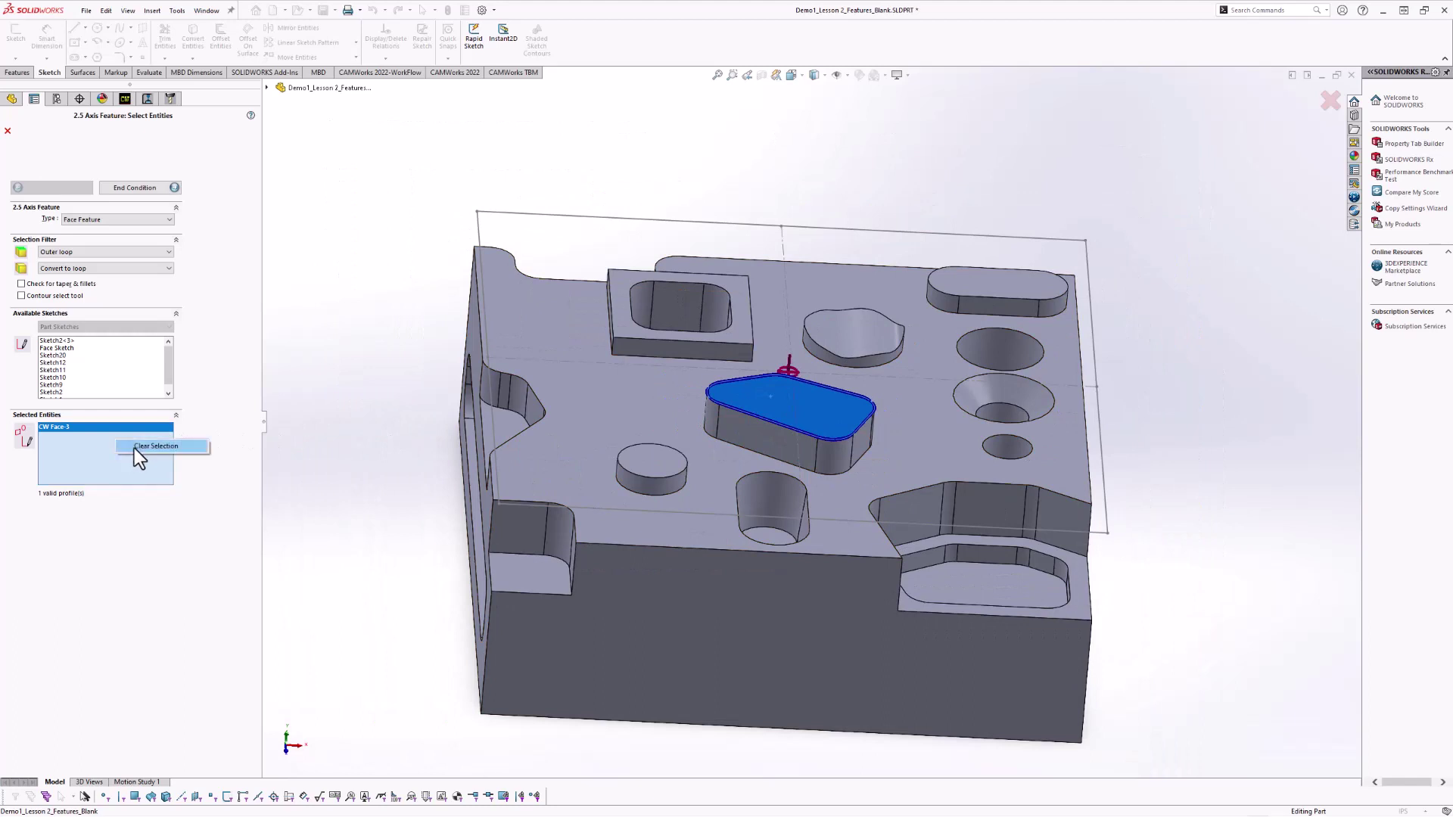
{"action": "left_click", "coordinate": [133, 448]}
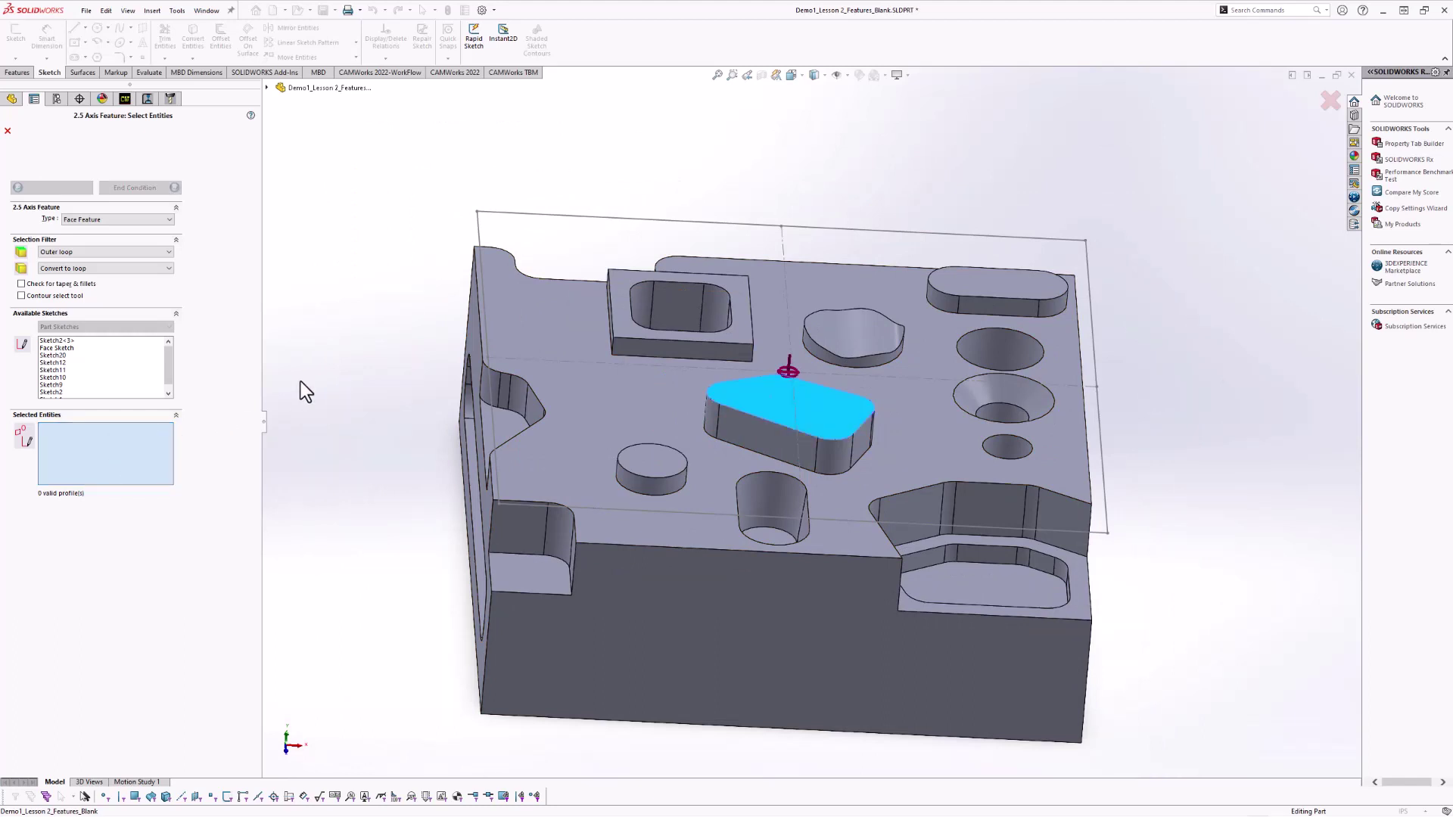
{"action": "middle_click_drag", "start_coordinate": [332, 379], "coordinate": [415, 269]}
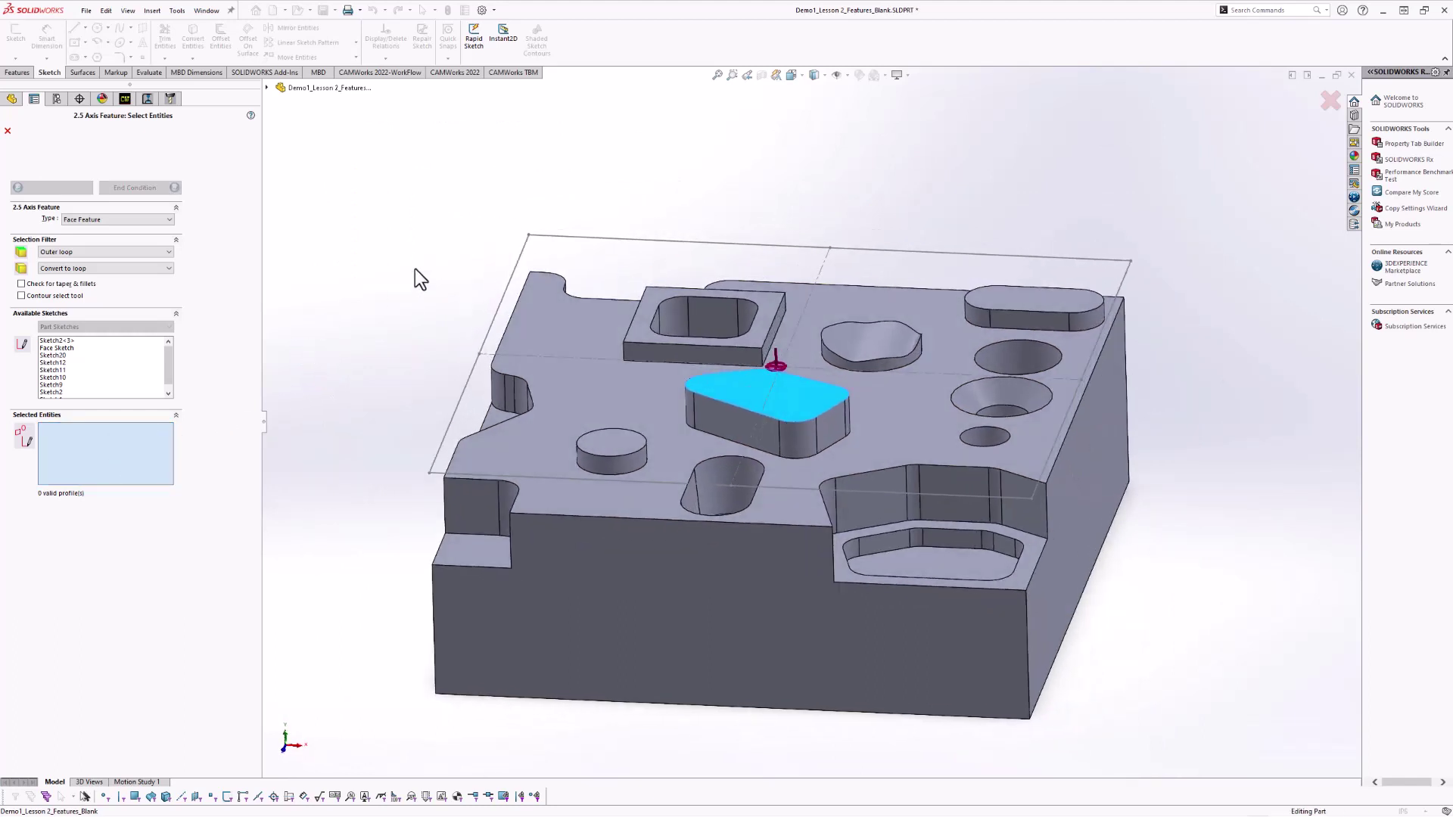
{"action": "left_click", "coordinate": [509, 282]}
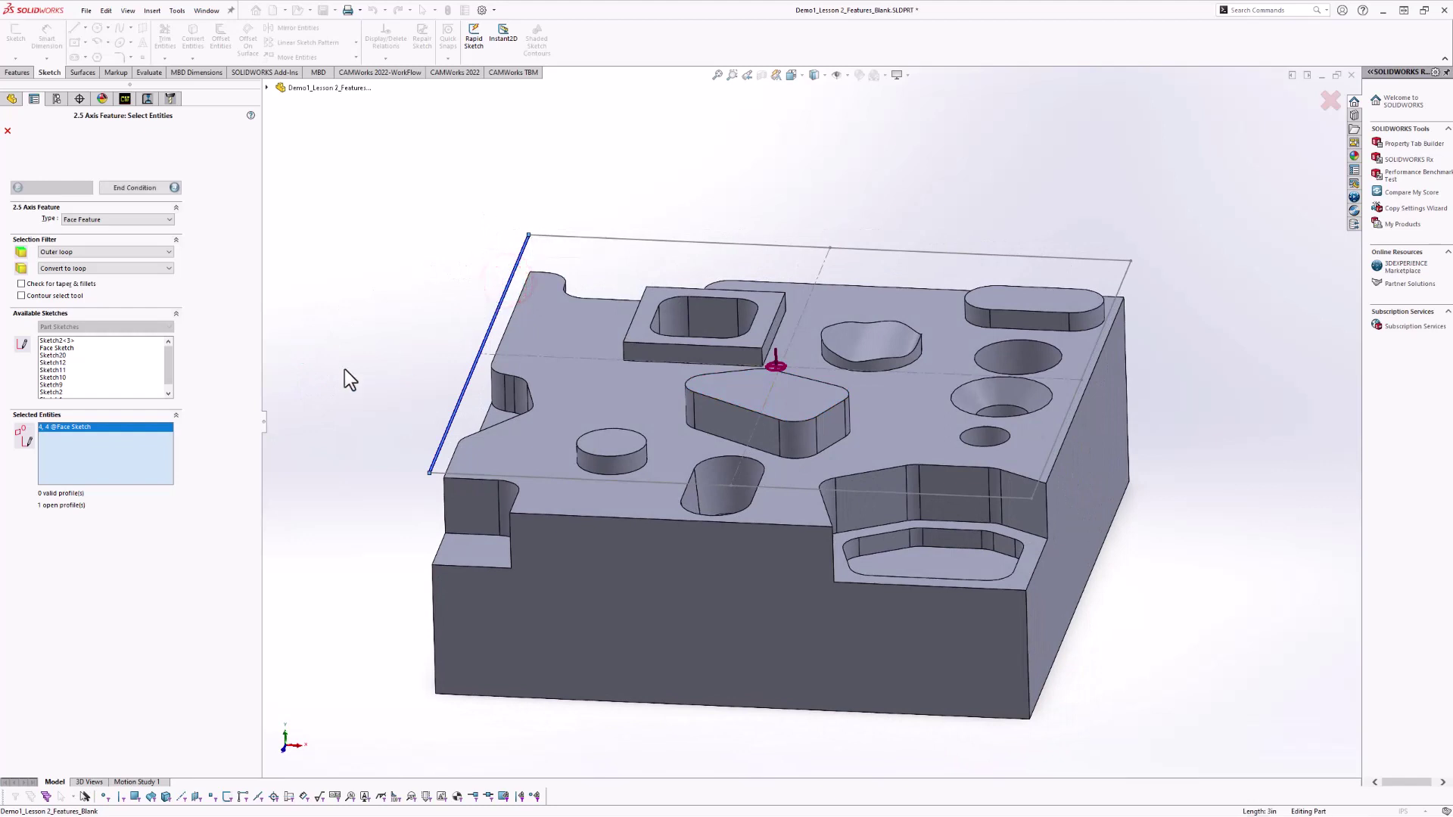
{"action": "right_click", "coordinate": [134, 435]}
{"action": "left_click", "coordinate": [144, 440]}
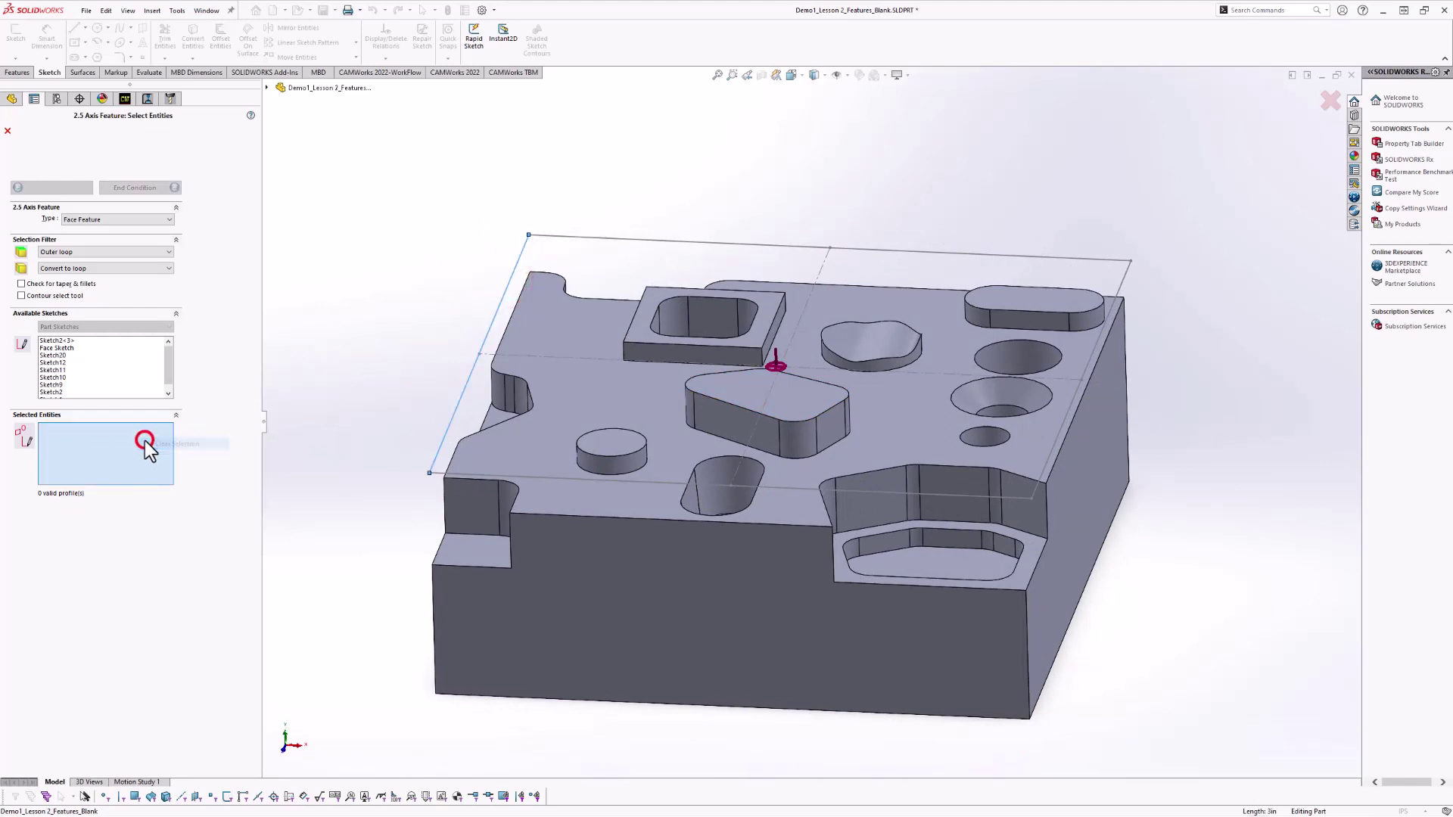
{"action": "left_click", "coordinate": [55, 348]}
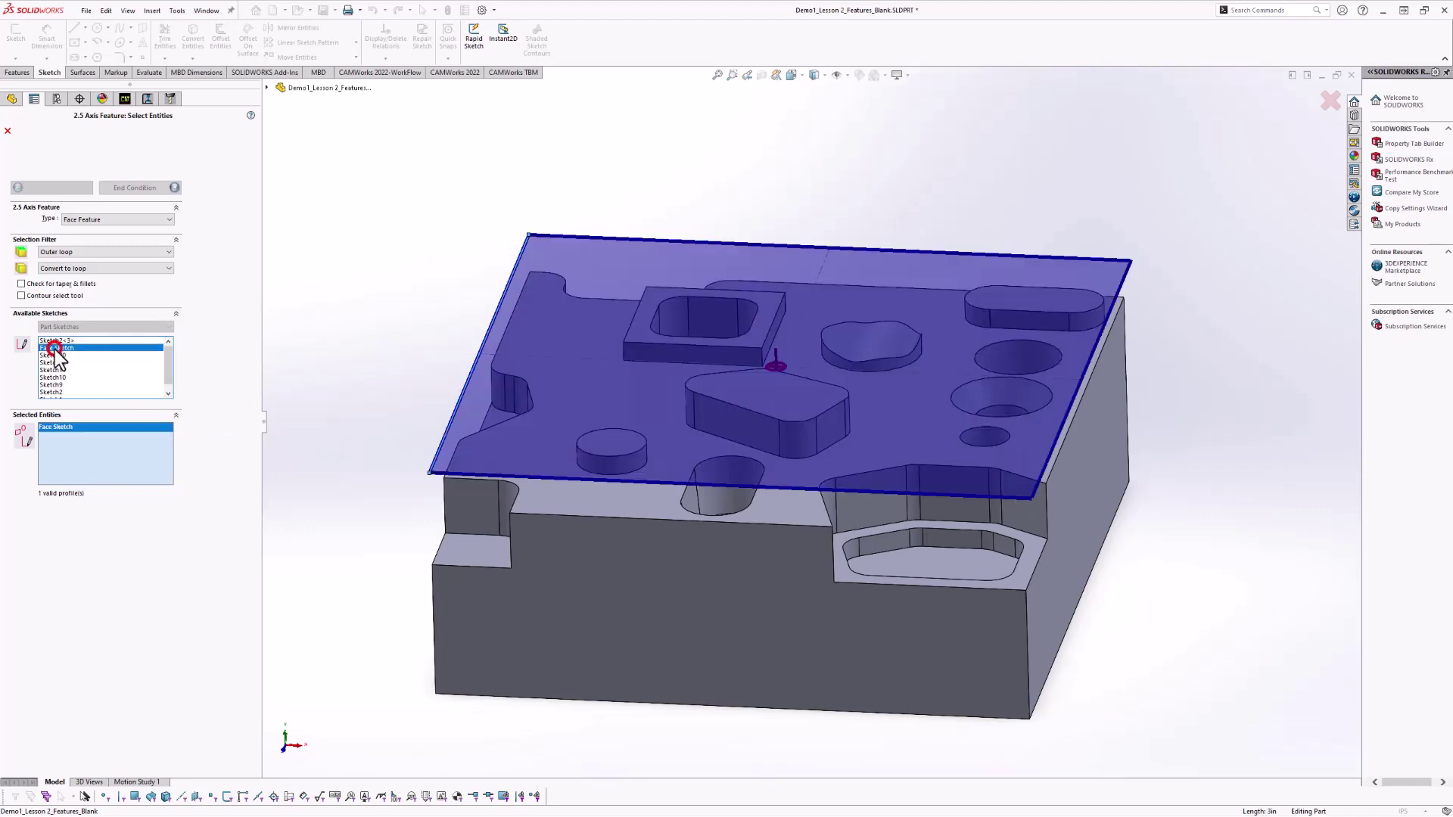
{"action": "scroll", "coordinate": [998, 354], "scroll_direction": "down", "scroll_amount": 2}
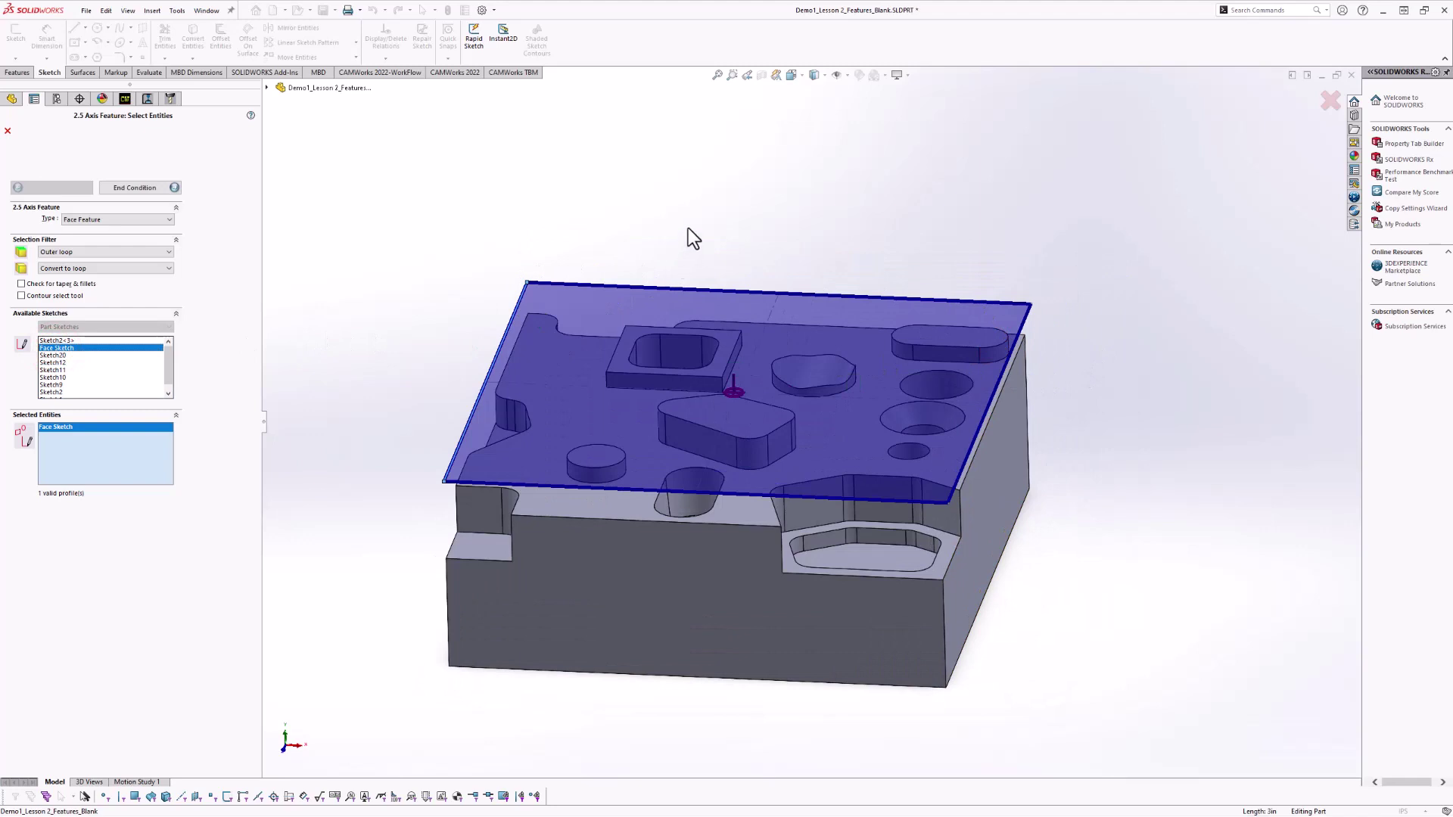
{"action": "mouse_move", "coordinate": [691, 236]}
{"action": "middle_mouse_down"}
{"action": "mouse_move", "coordinate": [714, 246]}
{"action": "mouse_move", "coordinate": [742, 227]}
{"action": "mouse_move", "coordinate": [676, 234]}
{"action": "middle_mouse_up"}
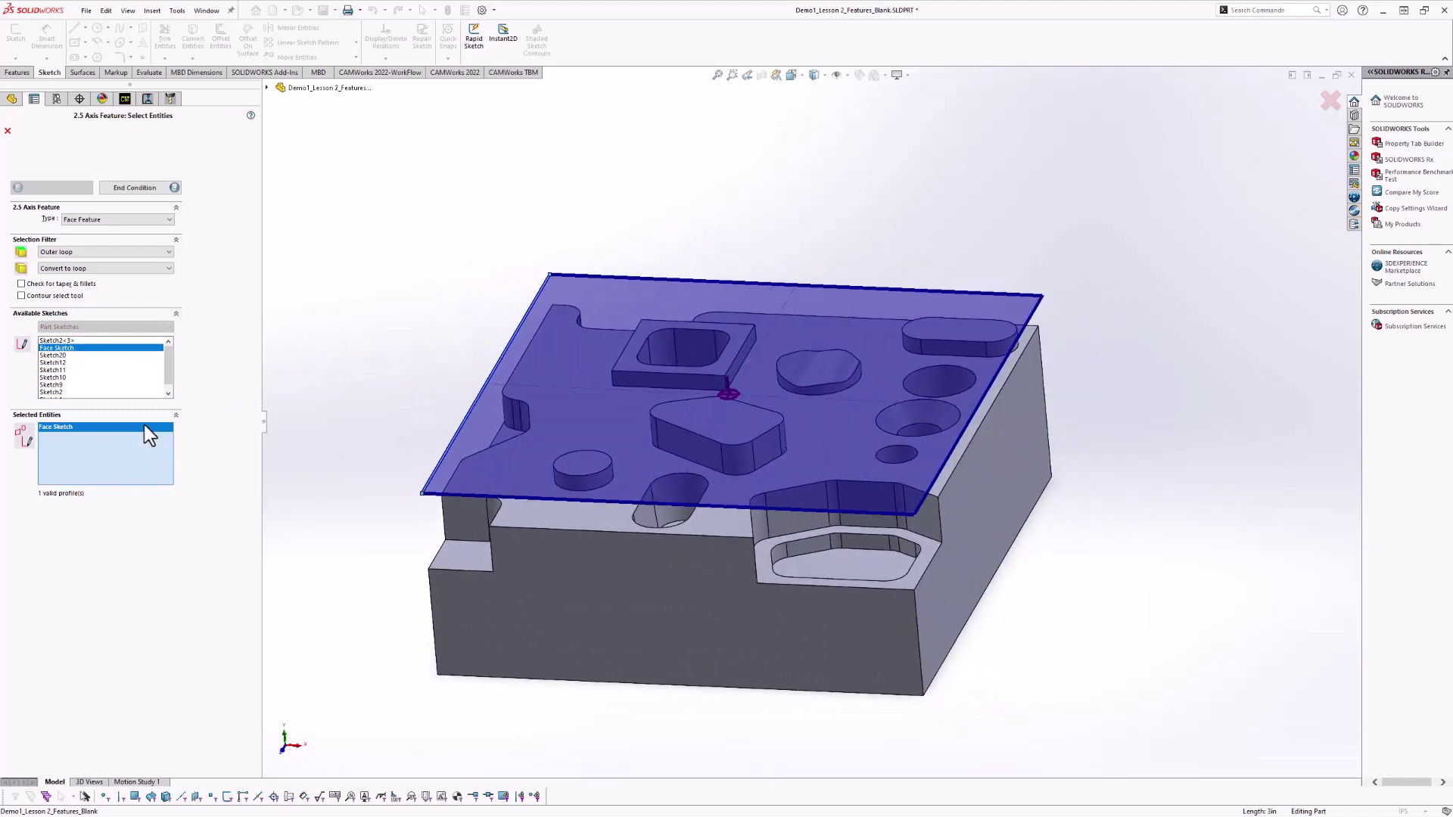
{"action": "right_click", "coordinate": [98, 439]}
{"action": "left_click", "coordinate": [111, 445]}
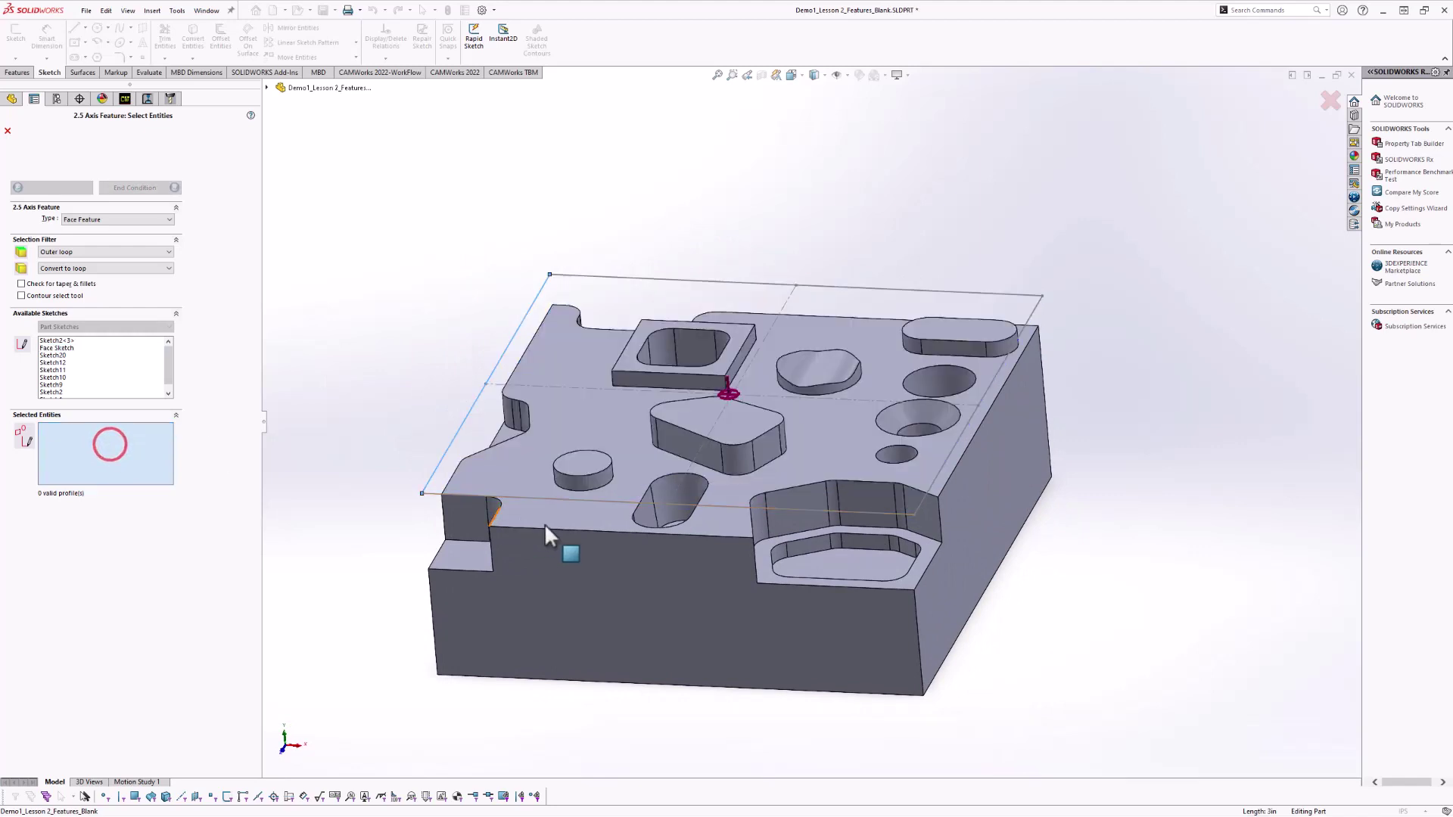
{"action": "middle_click_drag", "start_coordinate": [690, 615], "coordinate": [711, 479]}
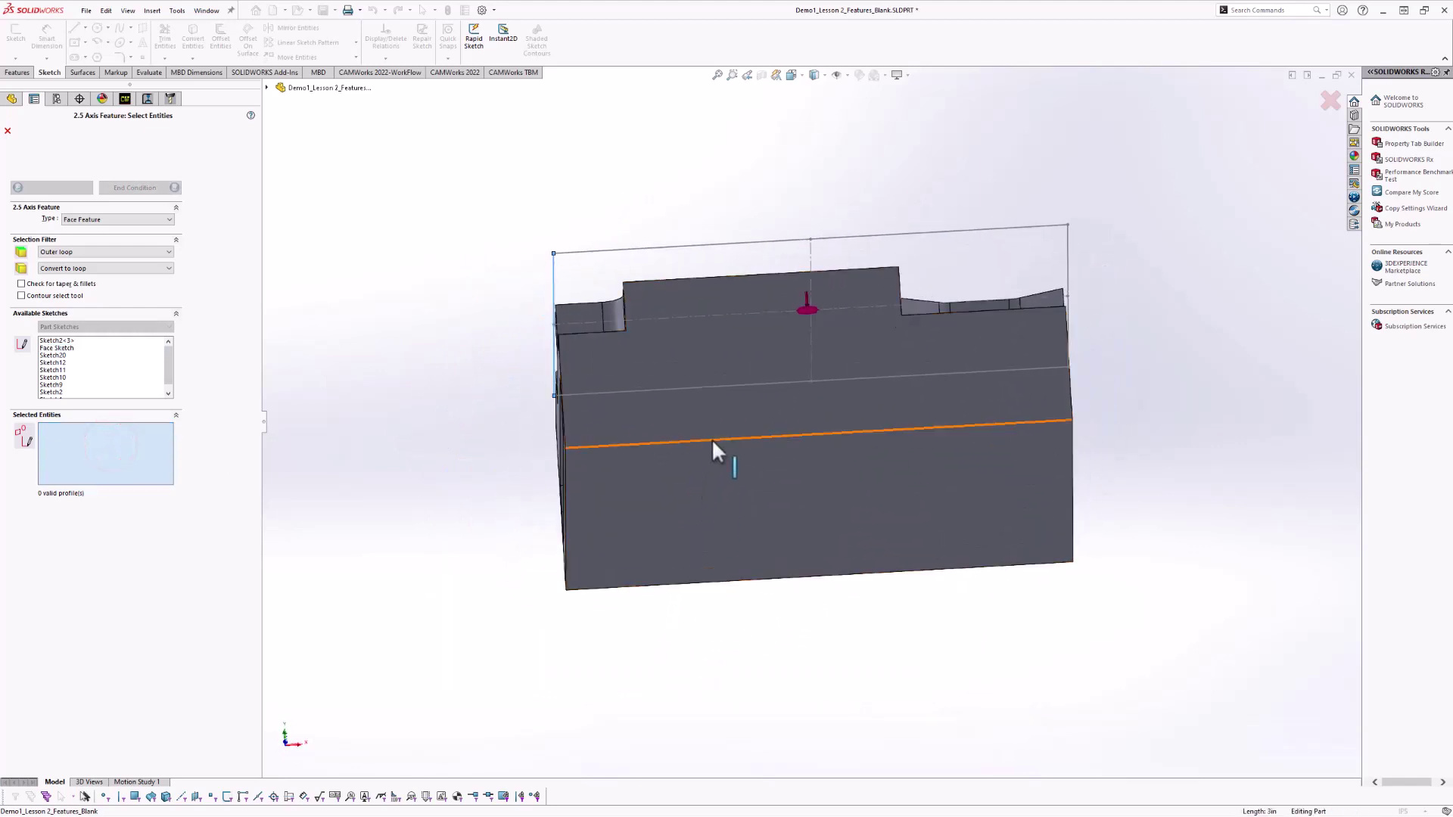
{"action": "left_click", "coordinate": [711, 439]}
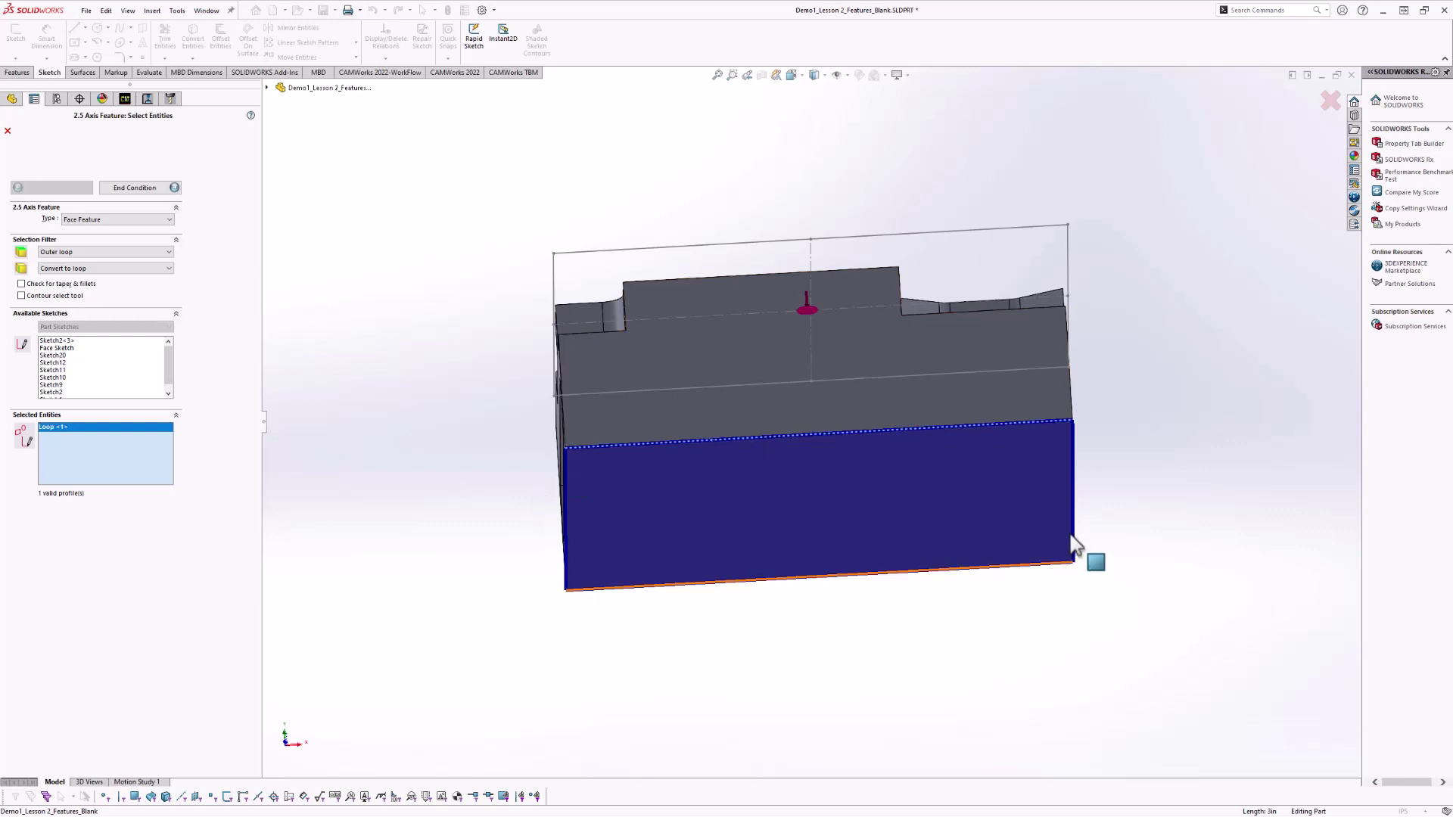
{"action": "right_click", "coordinate": [105, 448]}
{"action": "left_click", "coordinate": [111, 453]}
{"action": "middle_click_drag", "start_coordinate": [620, 416], "coordinate": [817, 376]}
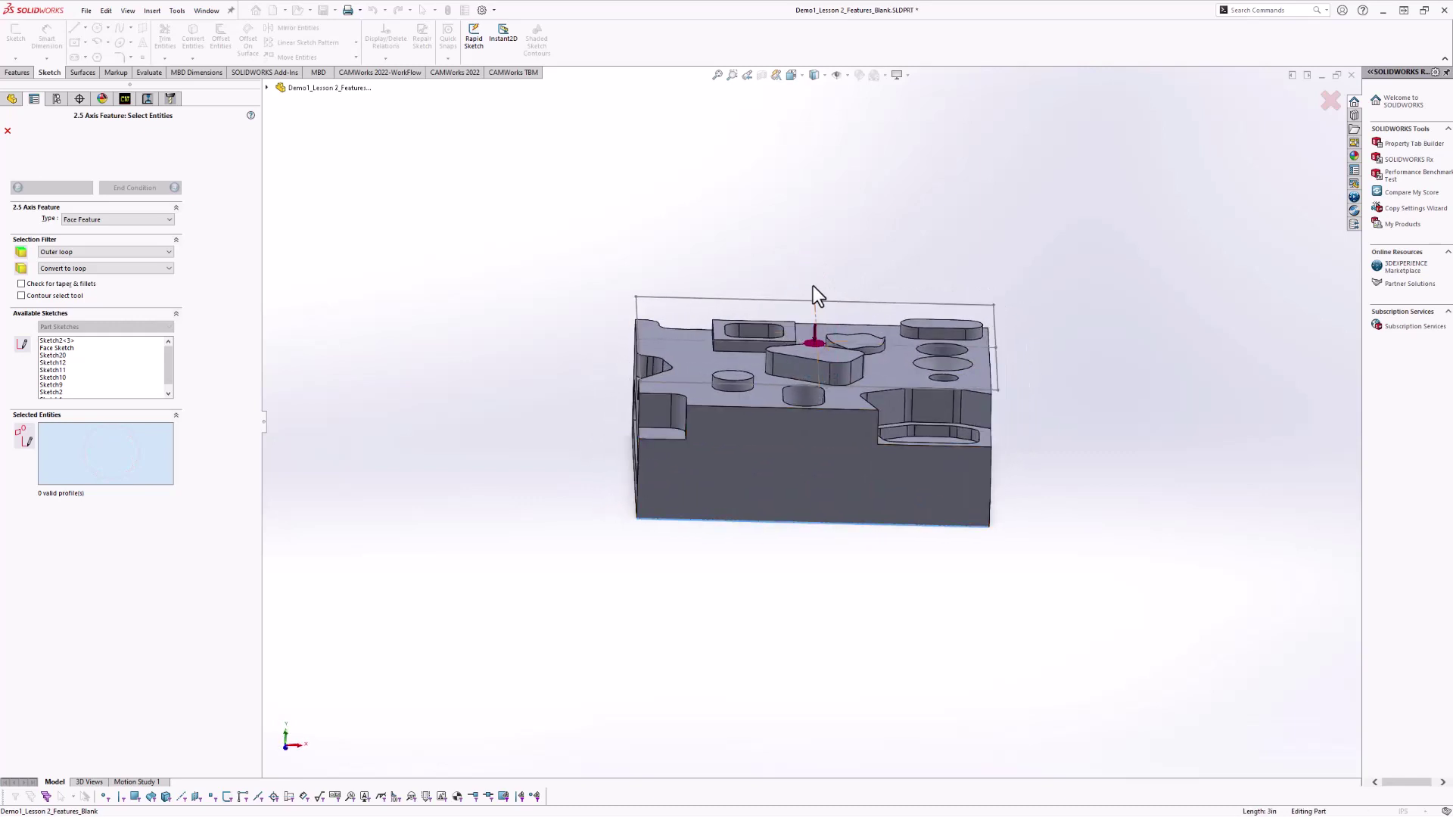
{"action": "middle_click_drag", "start_coordinate": [909, 198], "coordinate": [910, 237]}
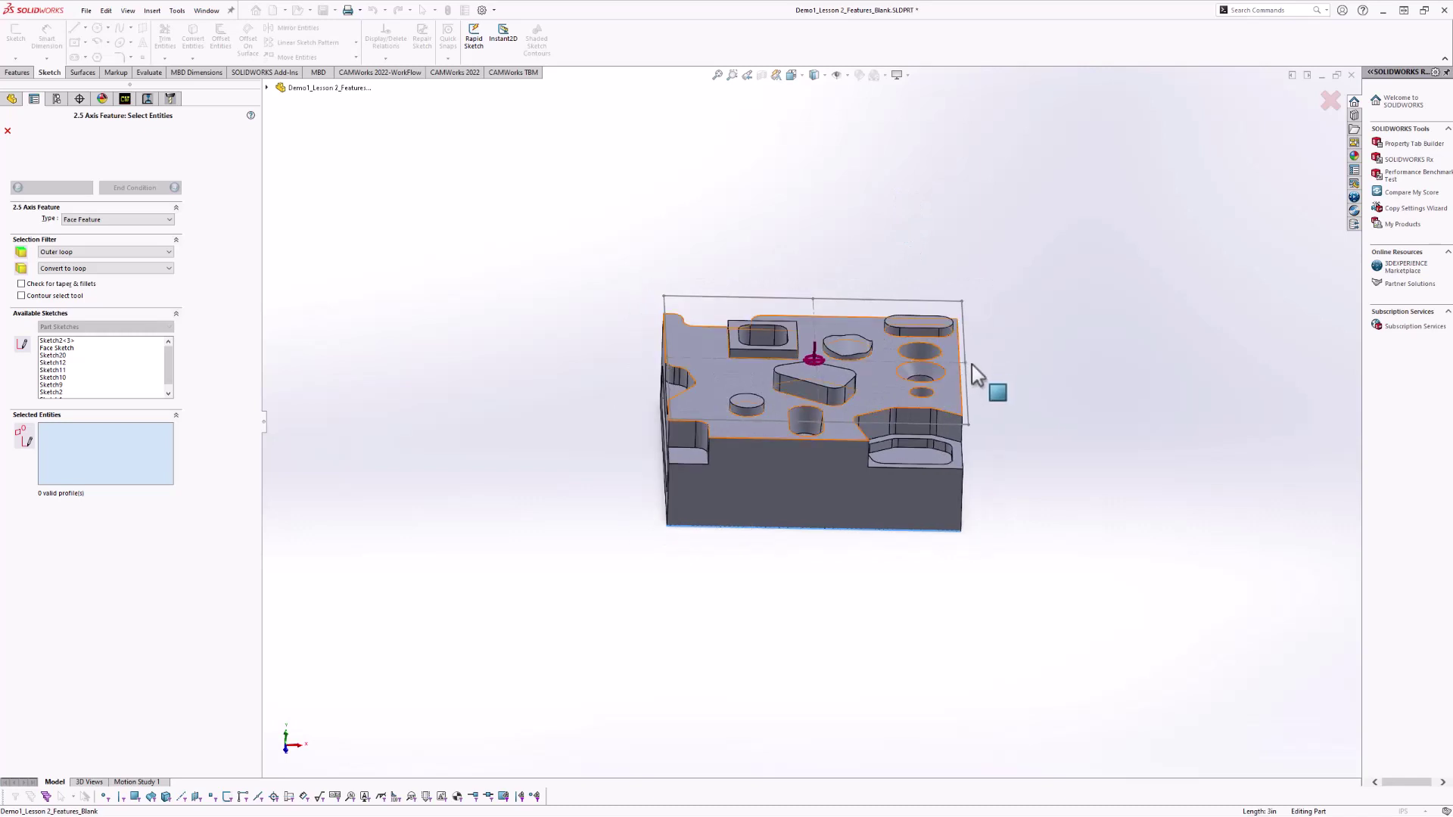
{"action": "scroll", "coordinate": [969, 370], "scroll_direction": "down", "scroll_amount": 3}
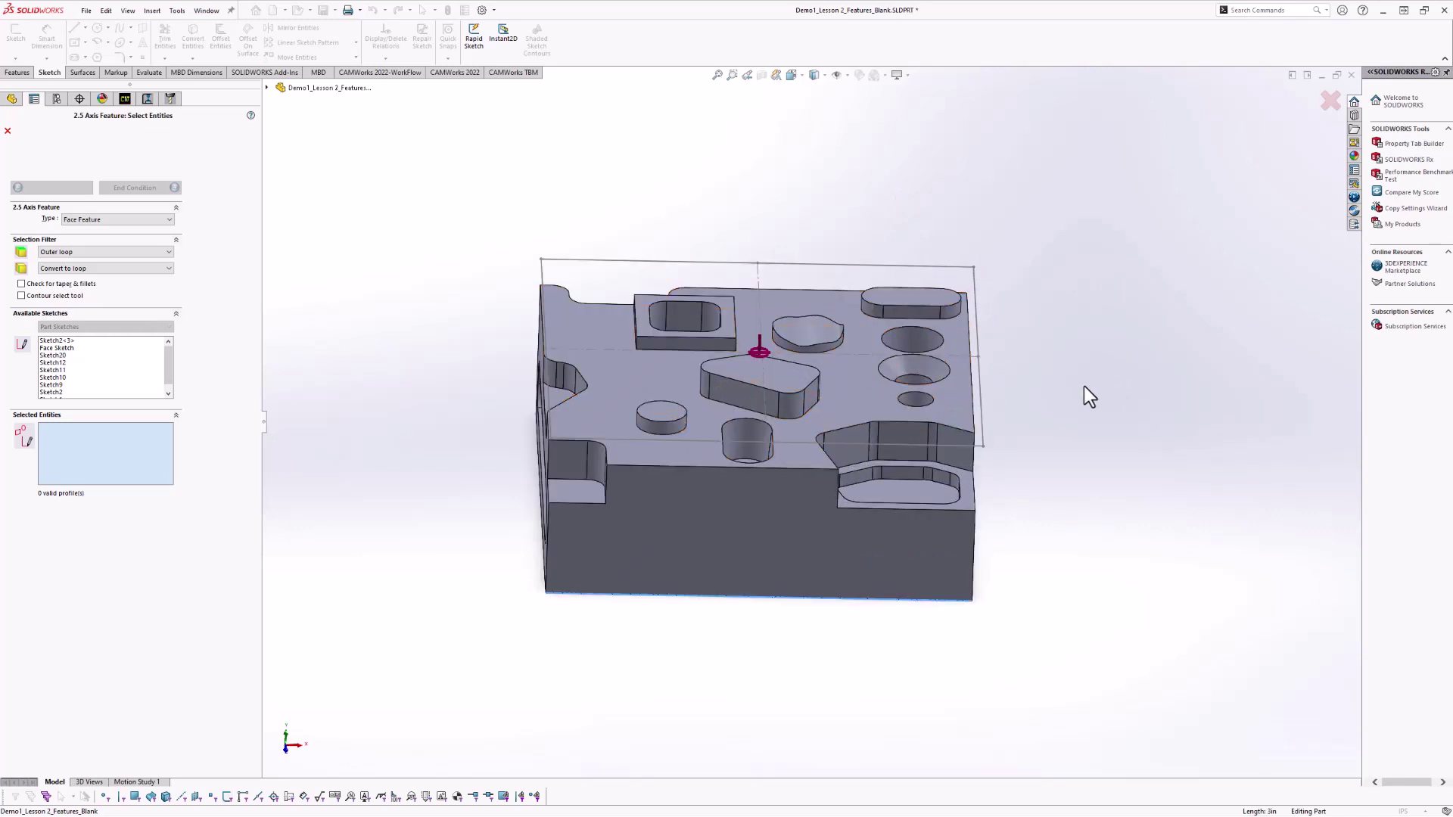
Pick the boss top face CW Face-1 as the profile and uncheck Use stock extents.
{"action": "left_click", "coordinate": [737, 369]}
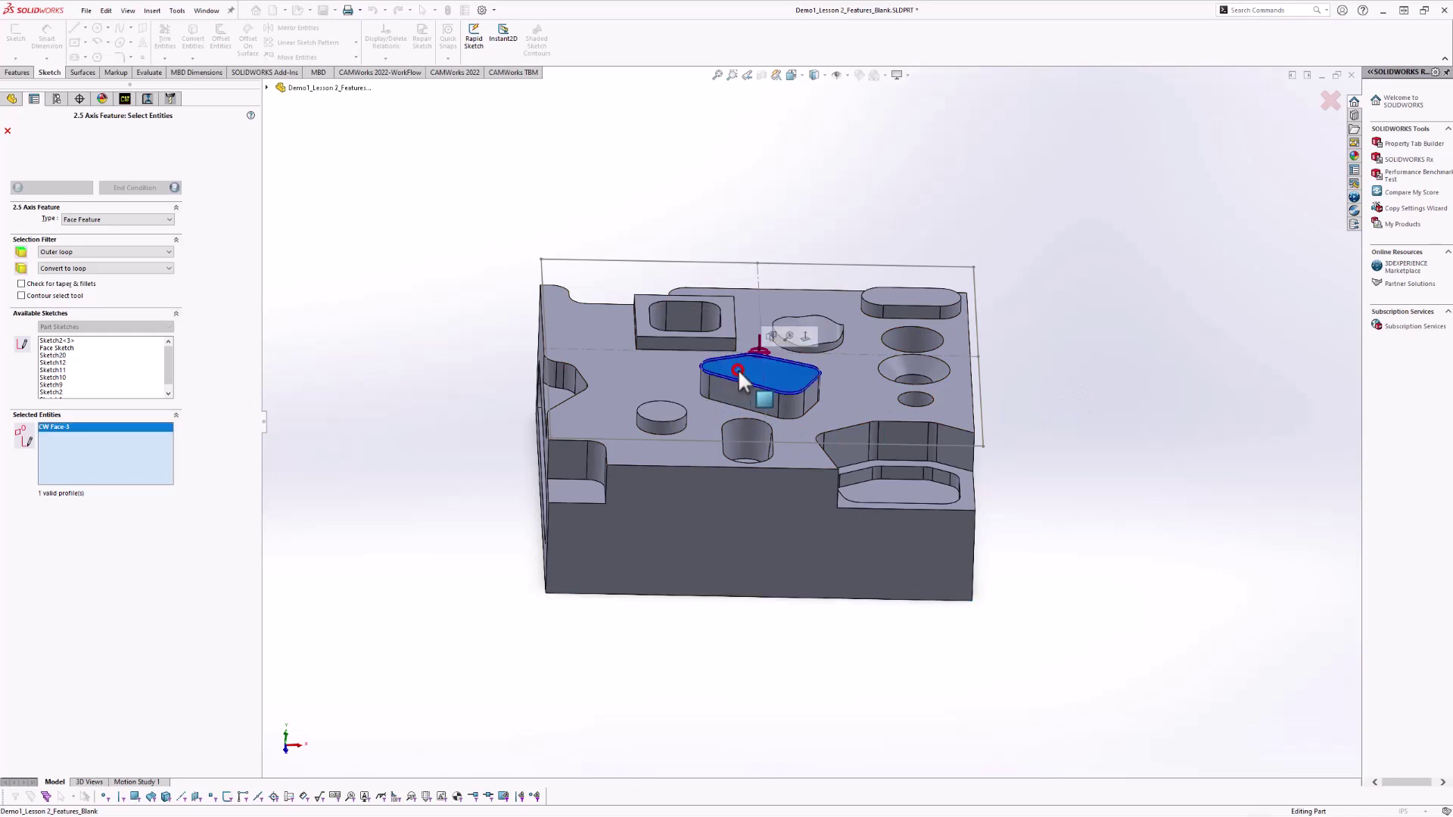
{"action": "scroll", "coordinate": [738, 369], "scroll_direction": "down", "scroll_amount": 2}
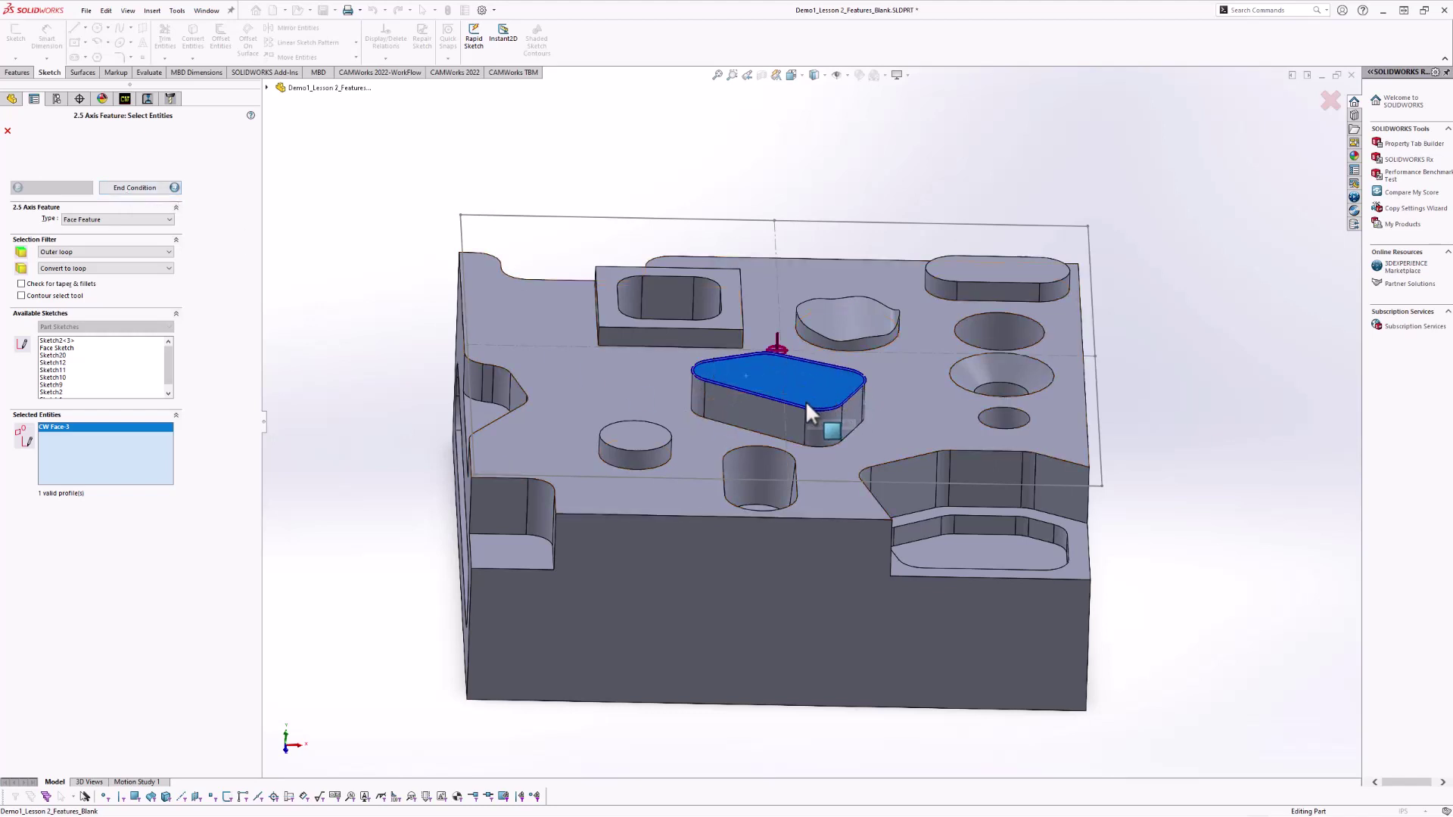
{"action": "left_click", "coordinate": [131, 189]}
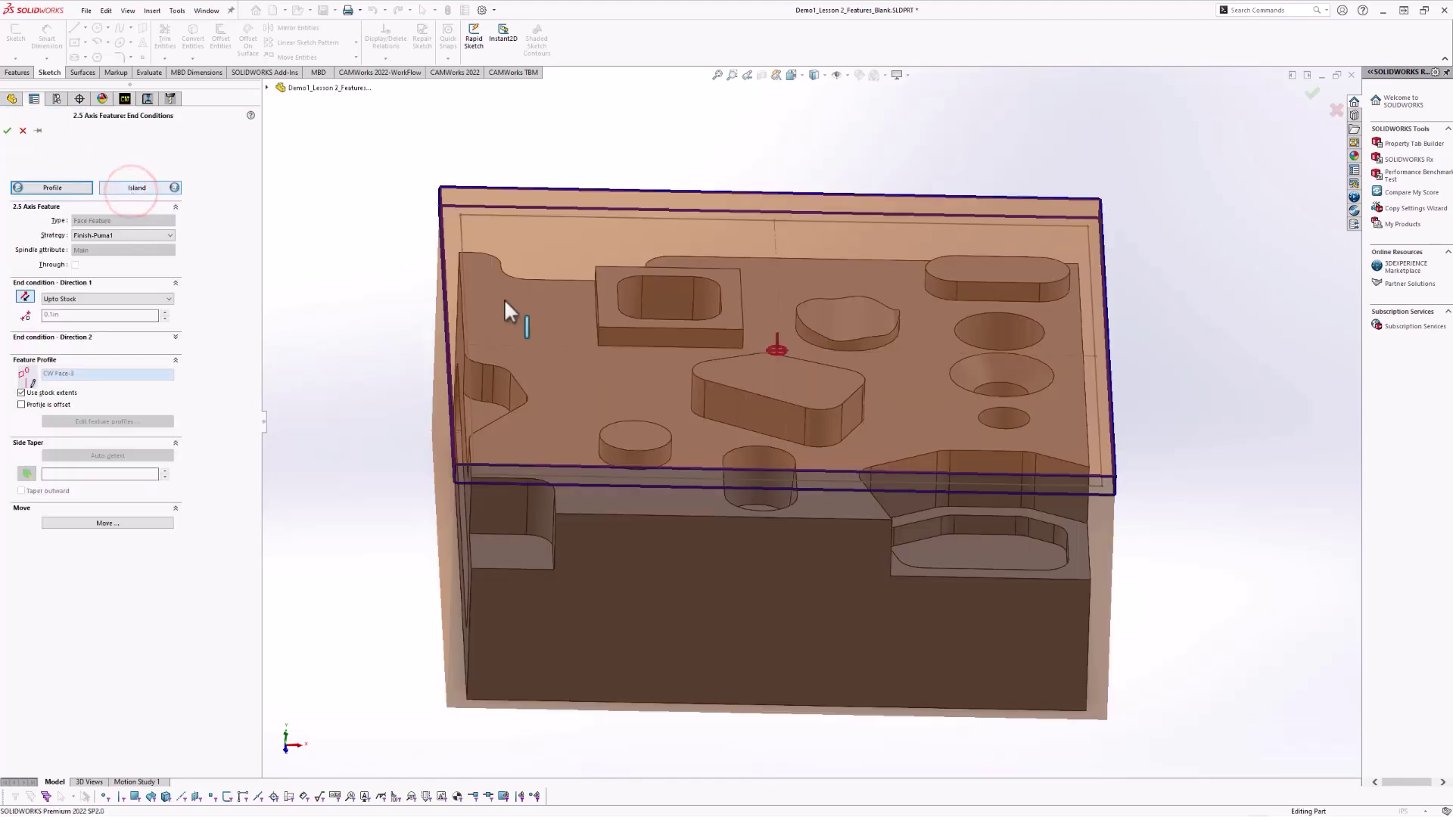
{"action": "scroll", "coordinate": [711, 417], "scroll_direction": "up", "scroll_amount": 3}
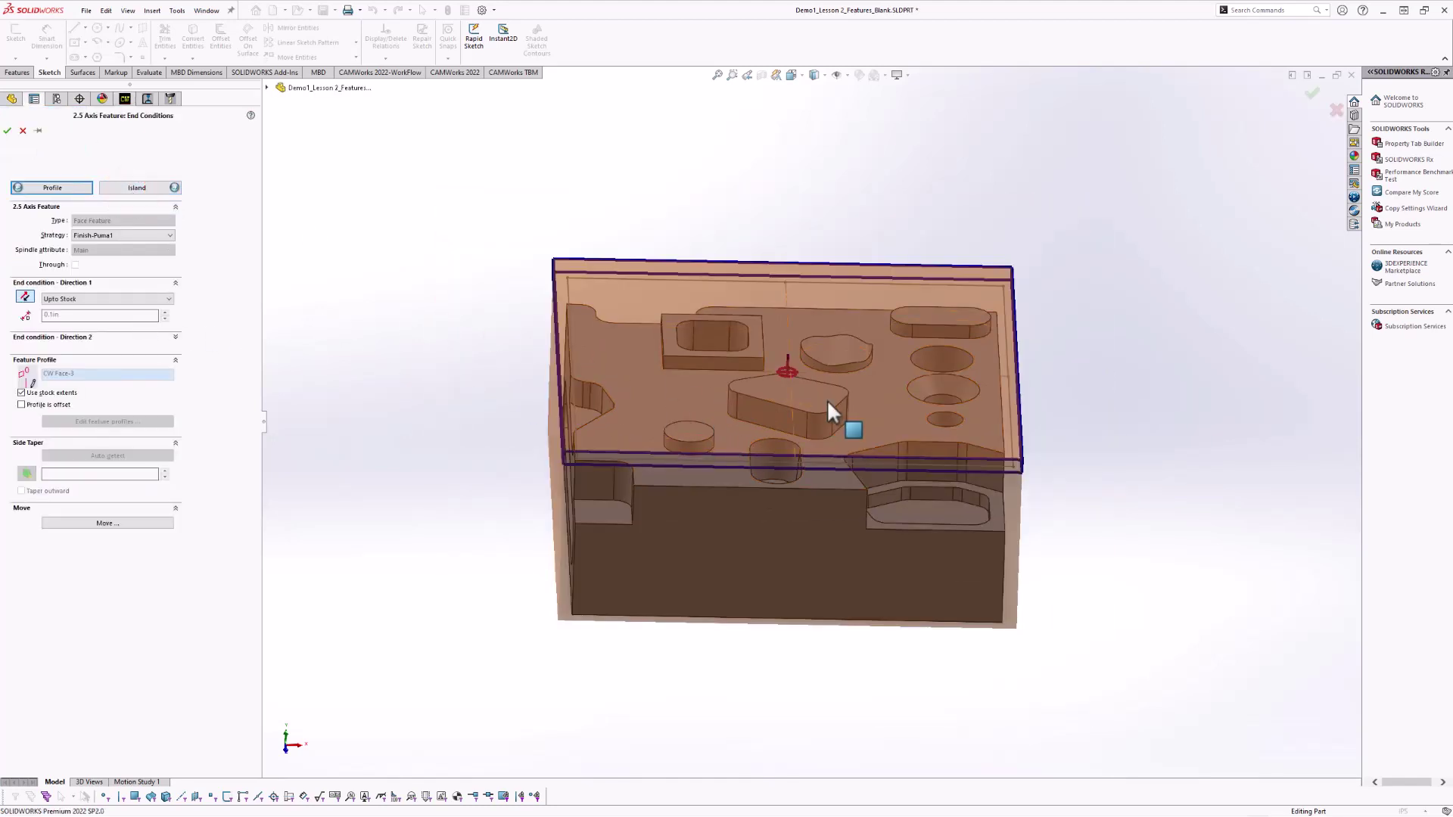
{"action": "scroll", "coordinate": [828, 400], "scroll_direction": "down", "scroll_amount": 2}
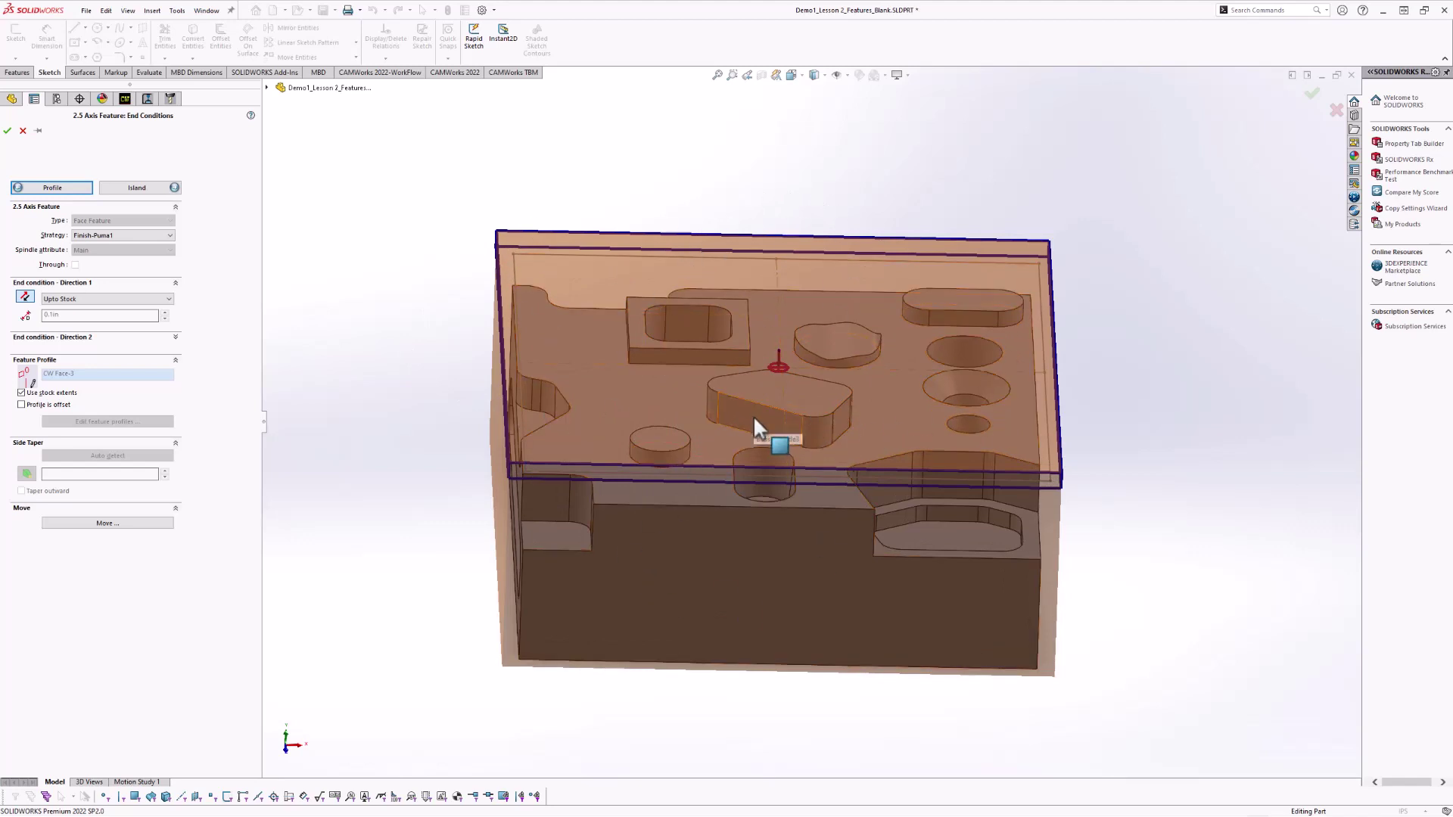
{"action": "left_click", "coordinate": [21, 392]}
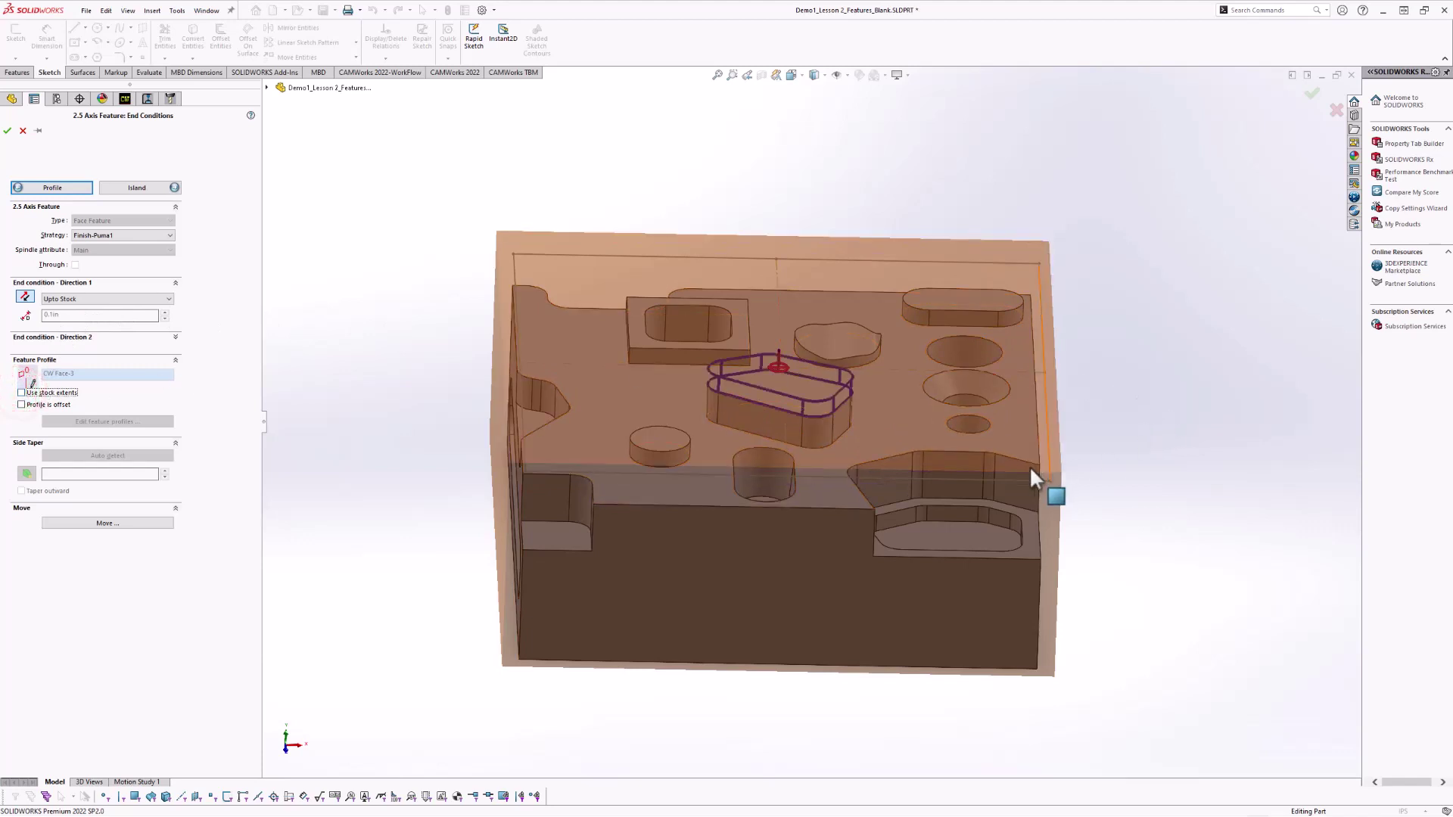
{"action": "scroll", "coordinate": [760, 394], "scroll_direction": "down", "scroll_amount": 3}
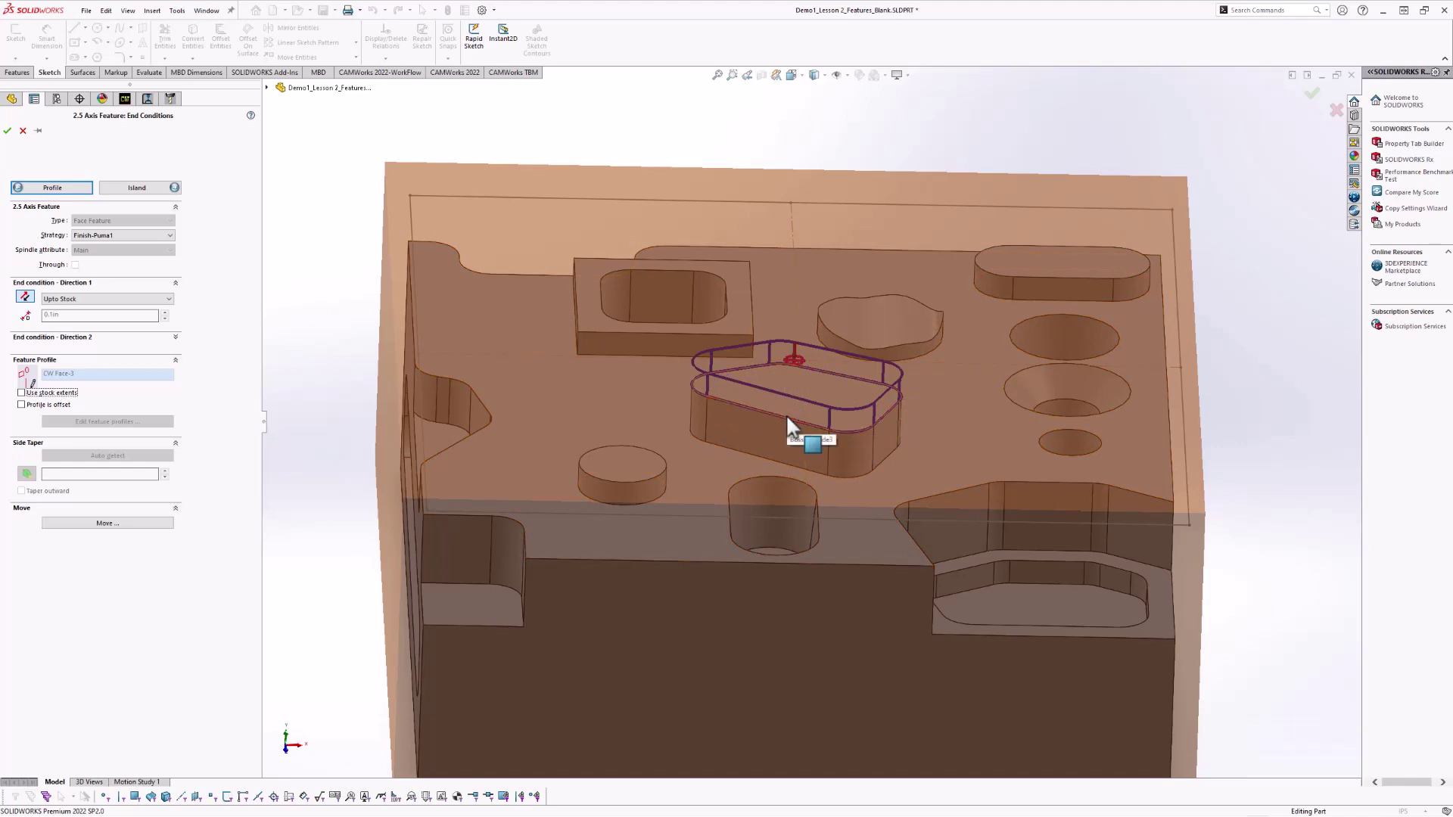
Set the Direction 1 end condition to Blind, 0.5in deep, and check the preview from the side.
{"action": "left_click", "coordinate": [97, 300]}
{"action": "left_click", "coordinate": [88, 310]}
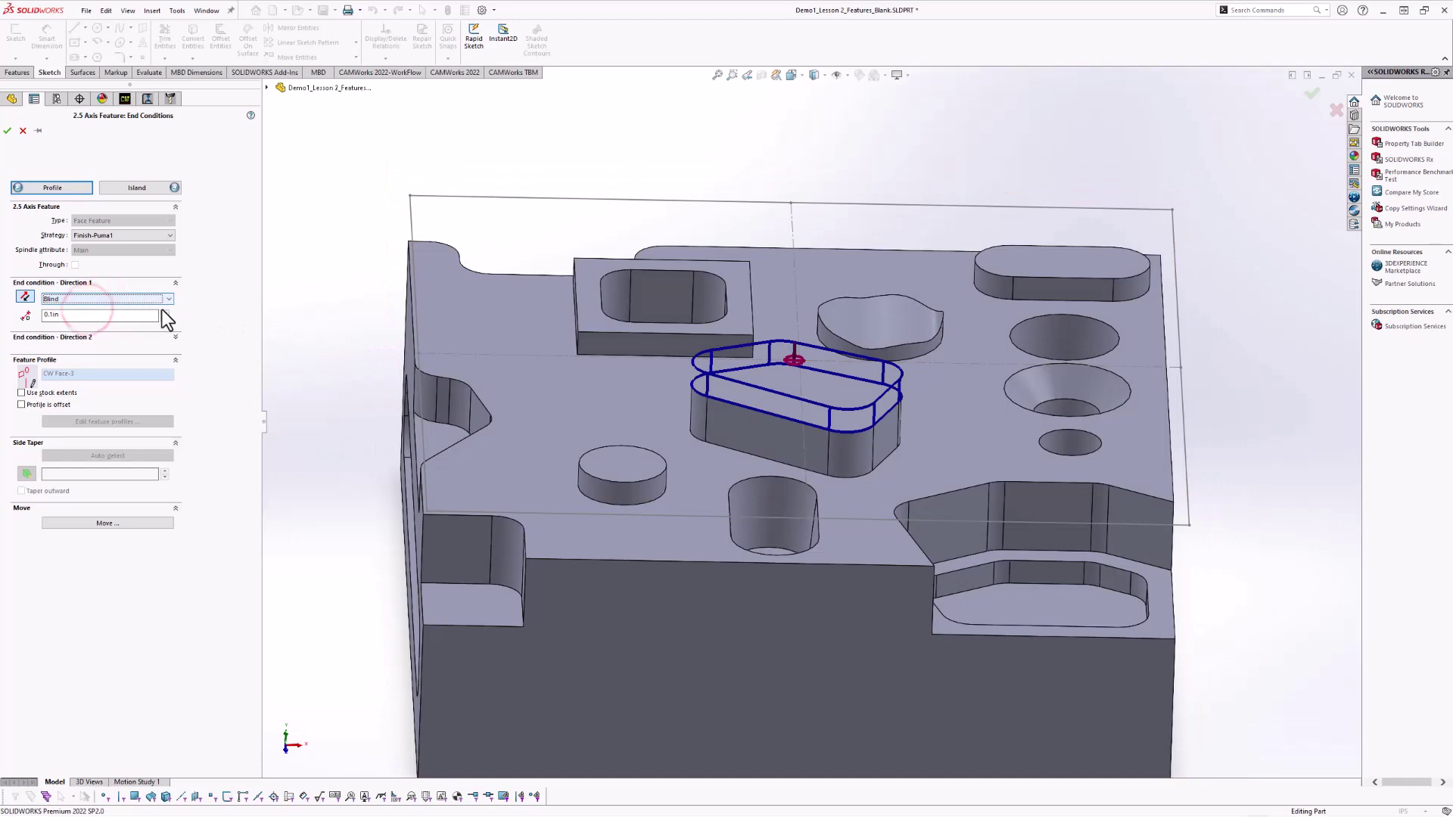
{"action": "left_click", "coordinate": [164, 311]}
{"action": "left_click", "coordinate": [164, 312]}
{"action": "left_click", "coordinate": [164, 312]}
{"action": "left_click", "coordinate": [164, 311]}
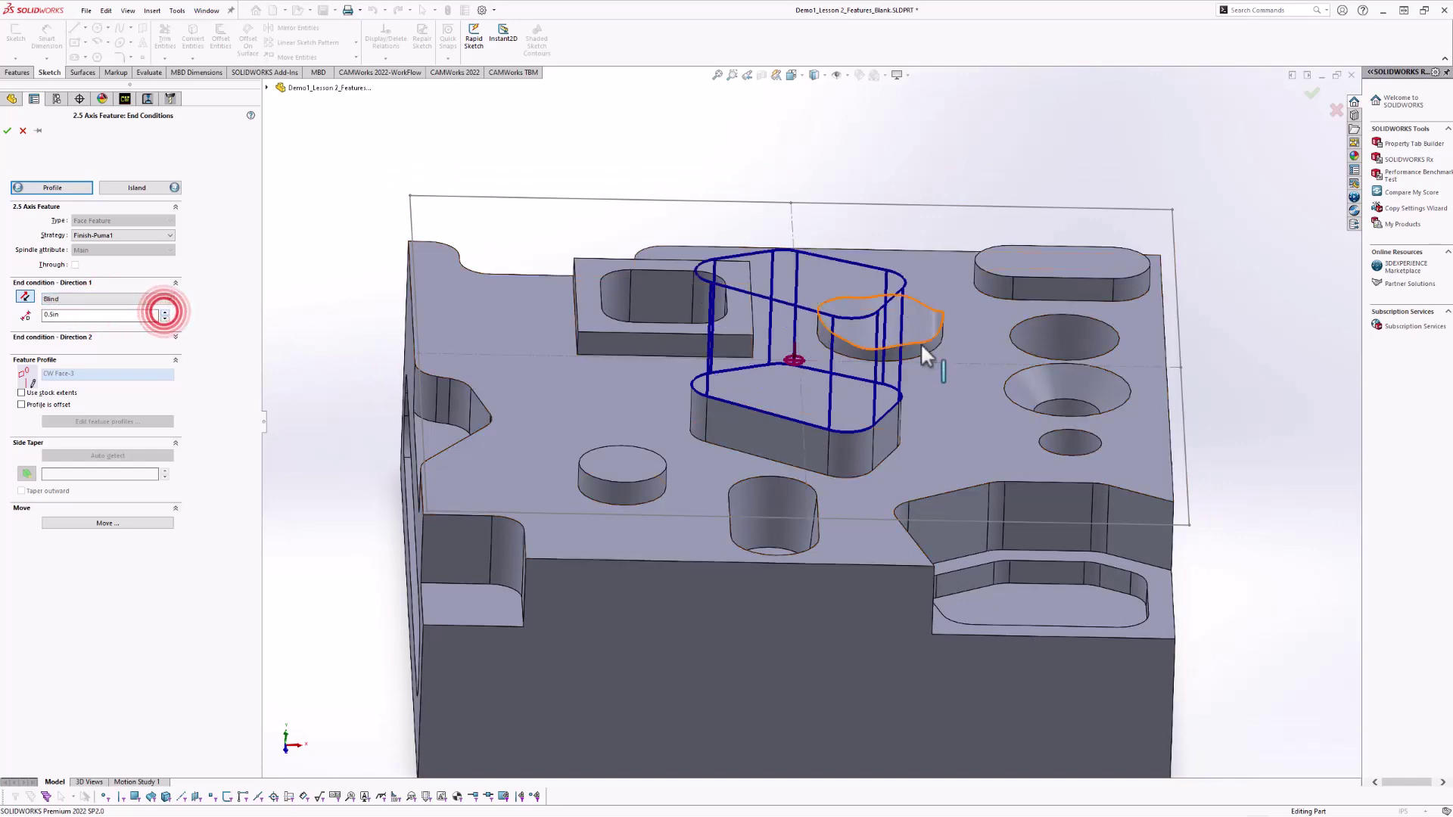
{"action": "middle_click_drag", "start_coordinate": [941, 324], "coordinate": [804, 366]}
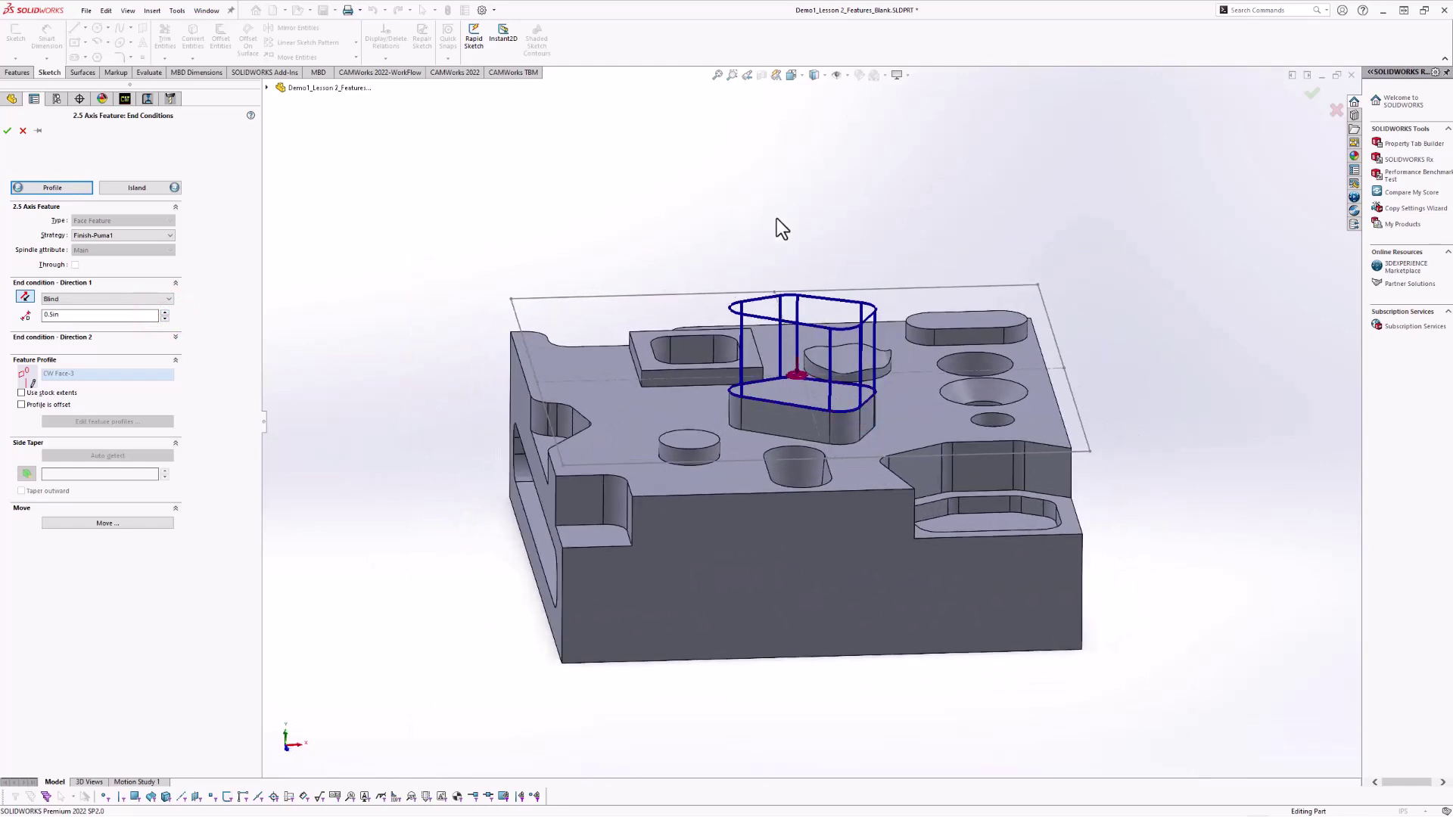
{"action": "scroll", "coordinate": [818, 284], "scroll_direction": "down", "scroll_amount": 2}
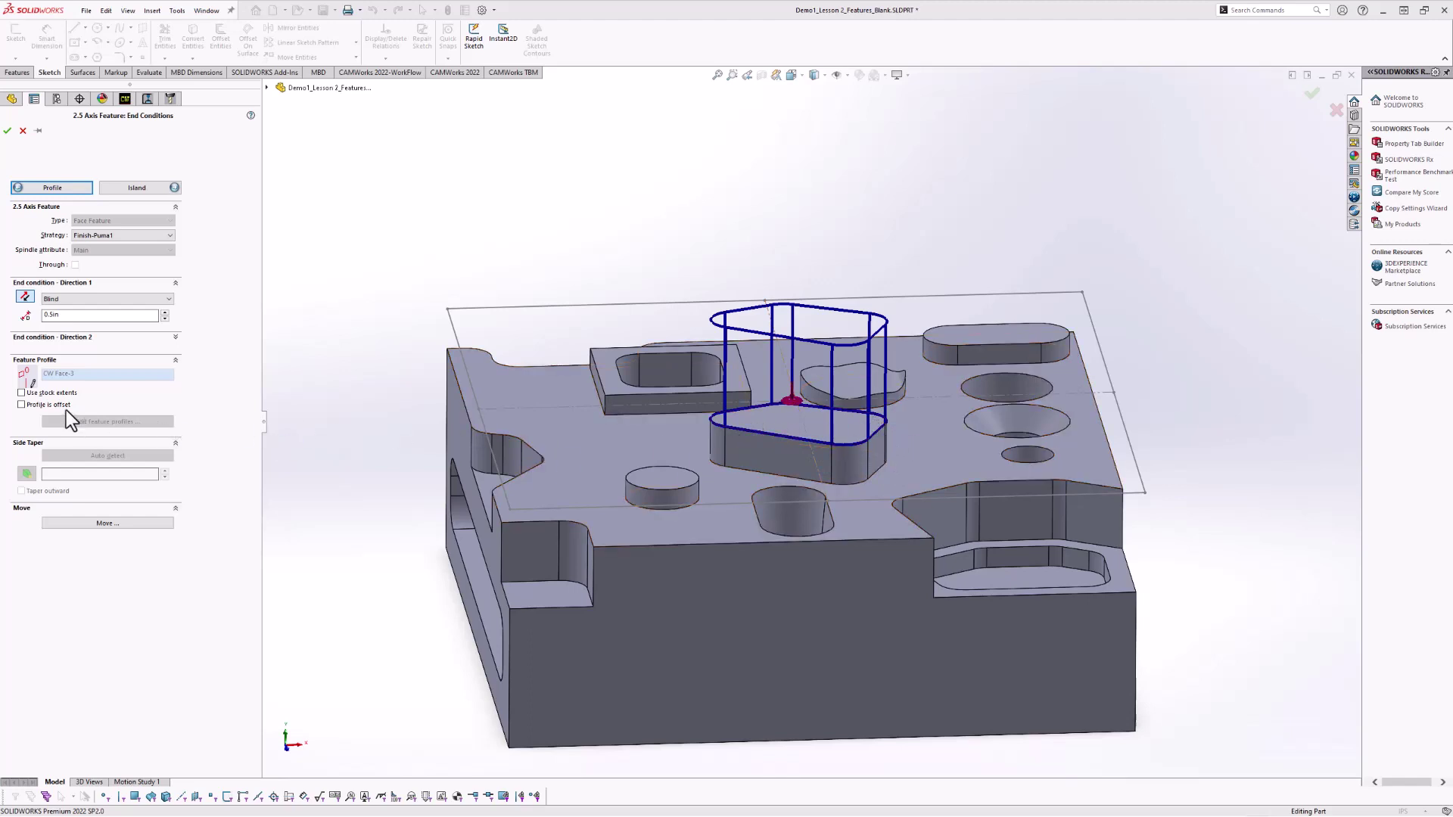
Re-enable Use stock extents and adjust the cut depth to 0.4in.
{"action": "left_click", "coordinate": [22, 392]}
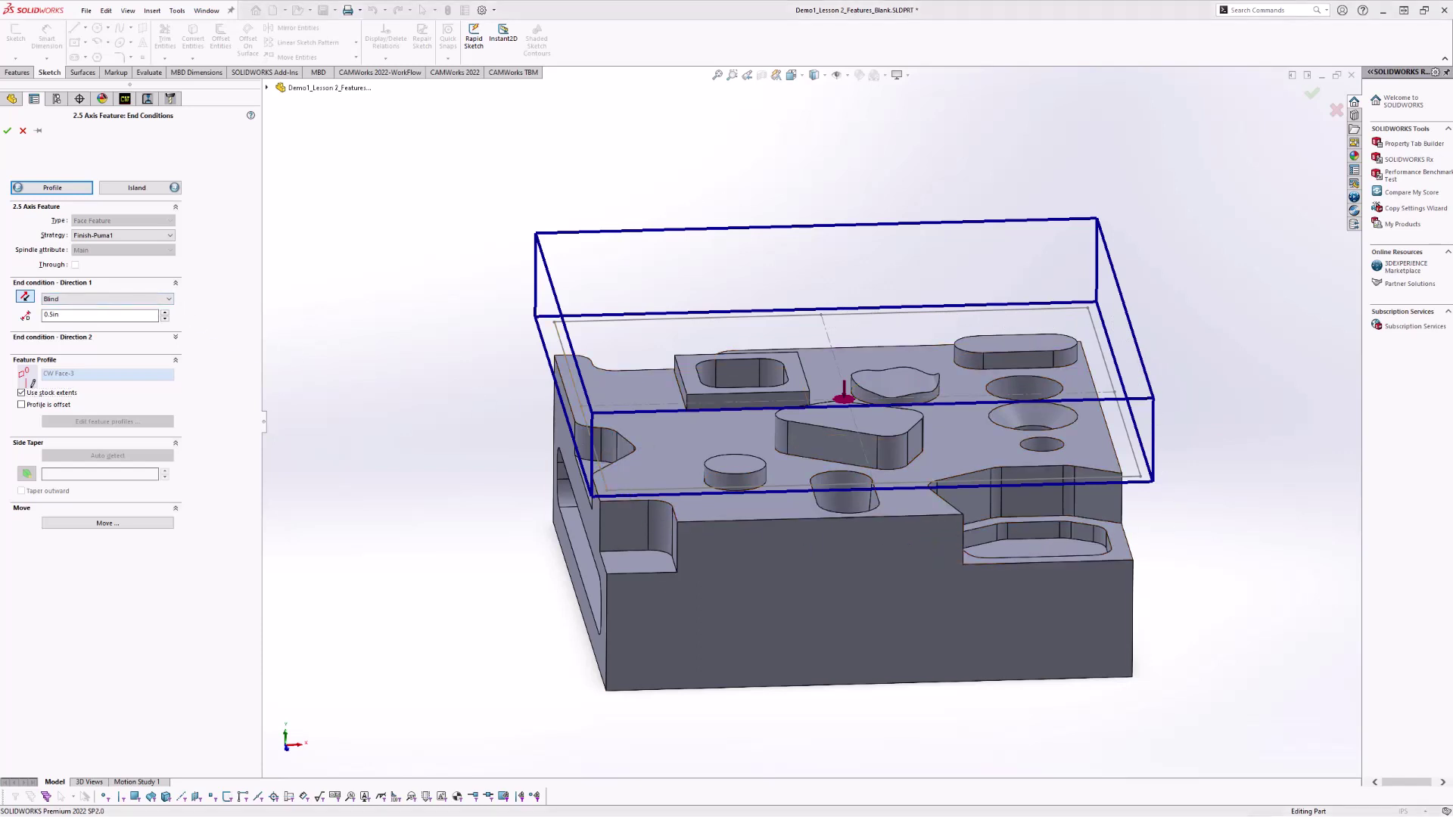
{"action": "left_click", "coordinate": [164, 318]}
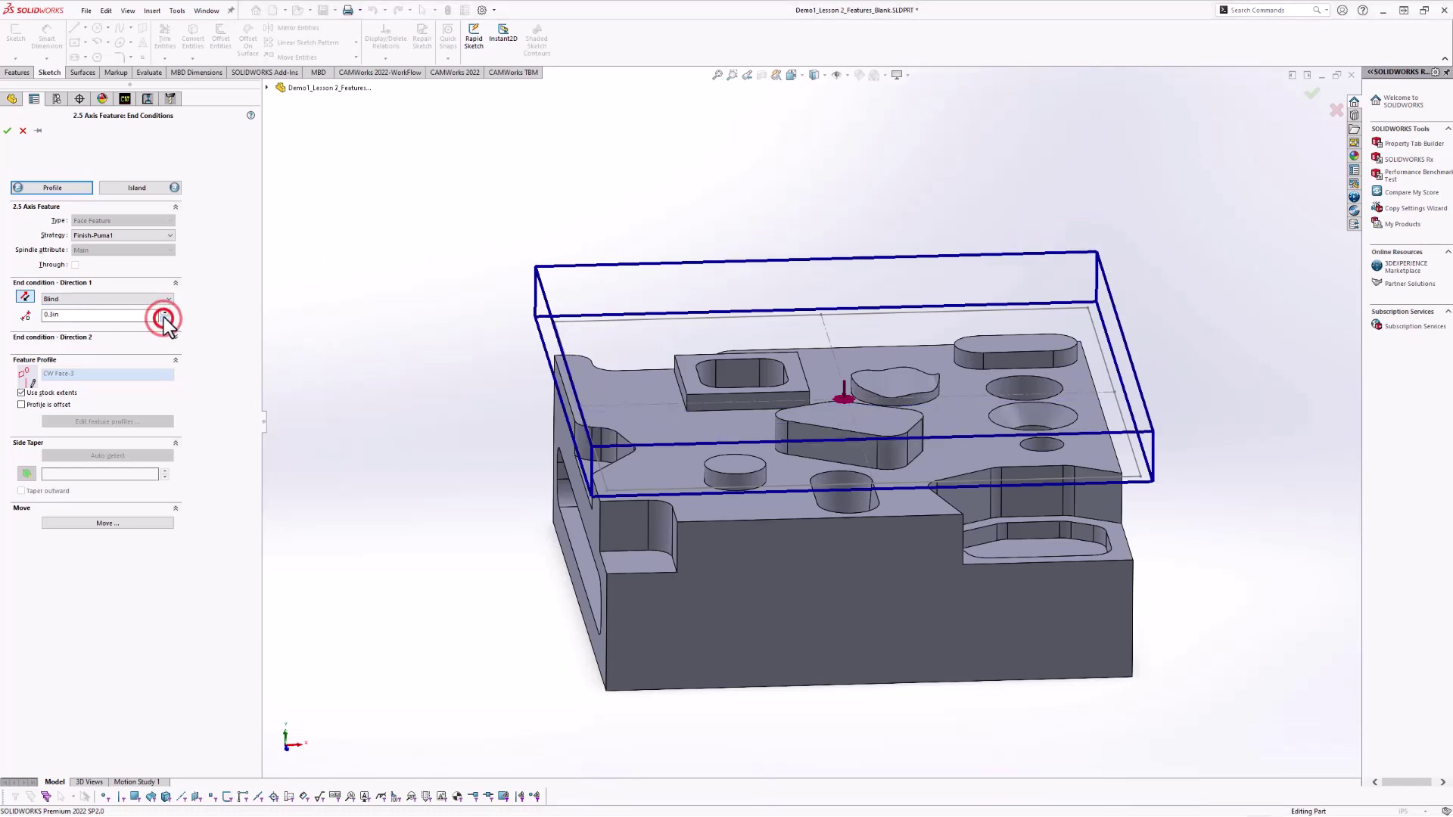
{"action": "left_click", "coordinate": [164, 312]}
{"action": "left_click", "coordinate": [164, 319]}
{"action": "left_click", "coordinate": [164, 318]}
{"action": "left_click", "coordinate": [164, 311]}
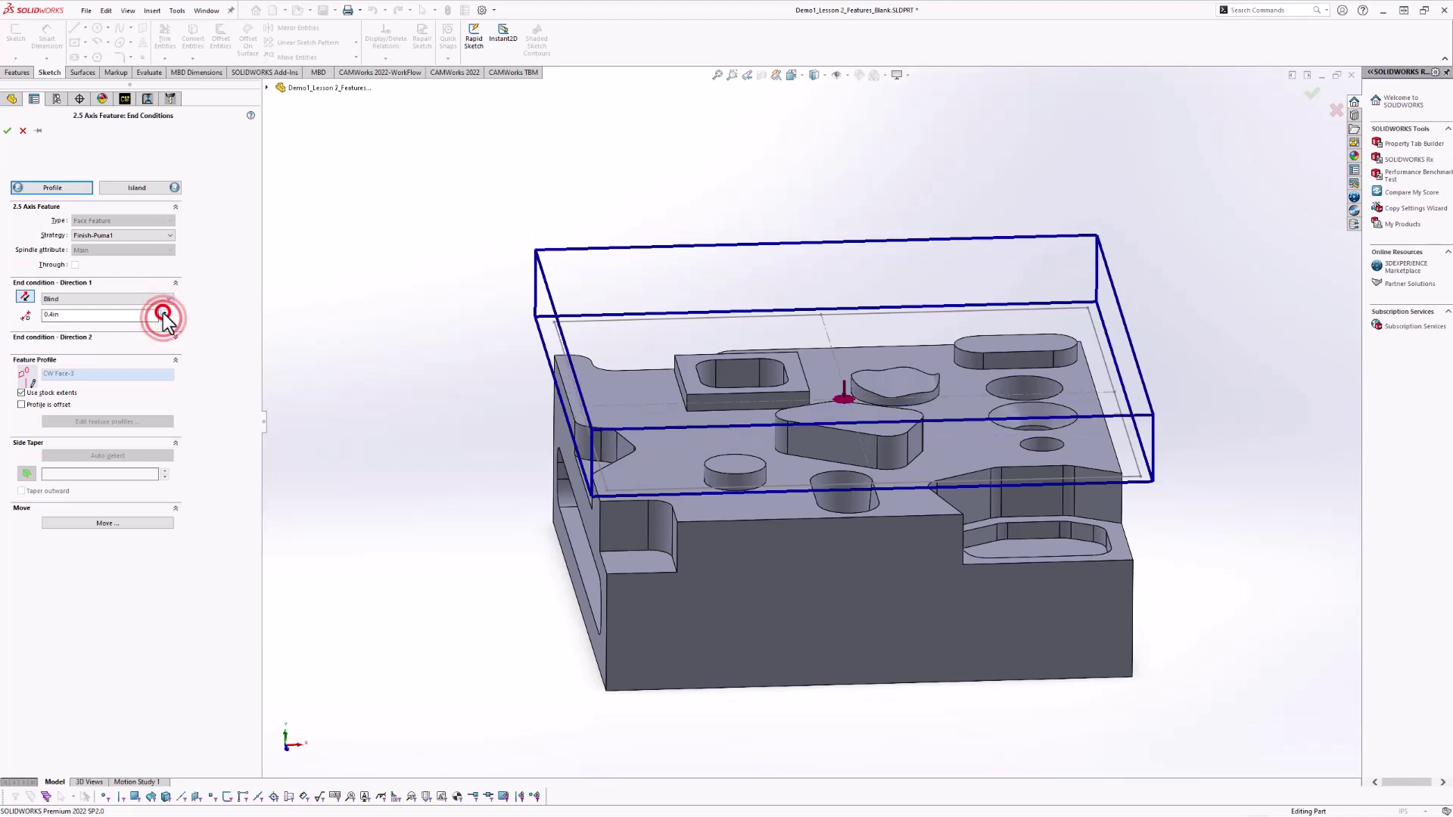
Set the end condition to Upto Stock and confirm Face Feature1.
{"action": "left_click", "coordinate": [114, 298]}
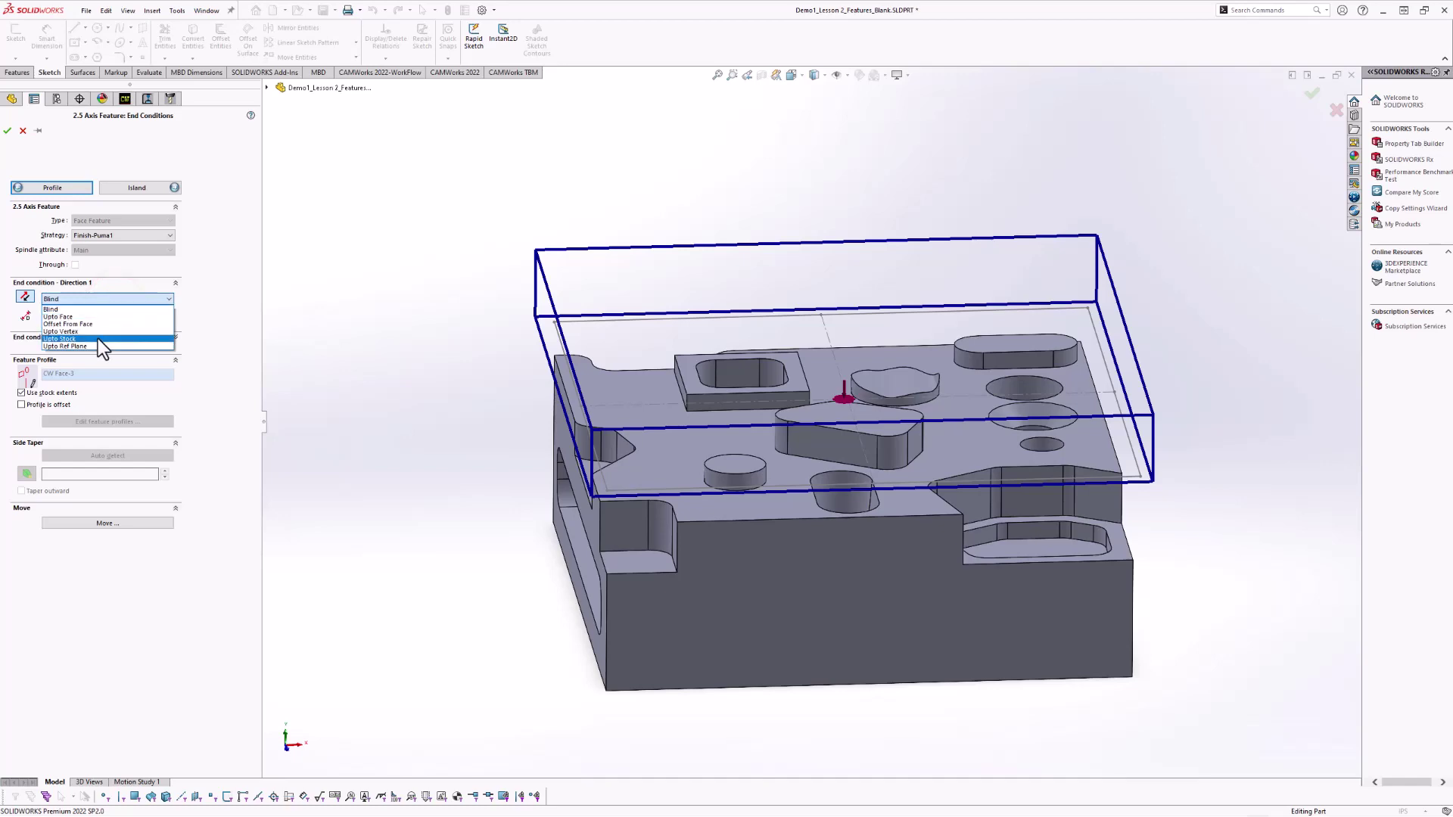
{"action": "left_click", "coordinate": [98, 338]}
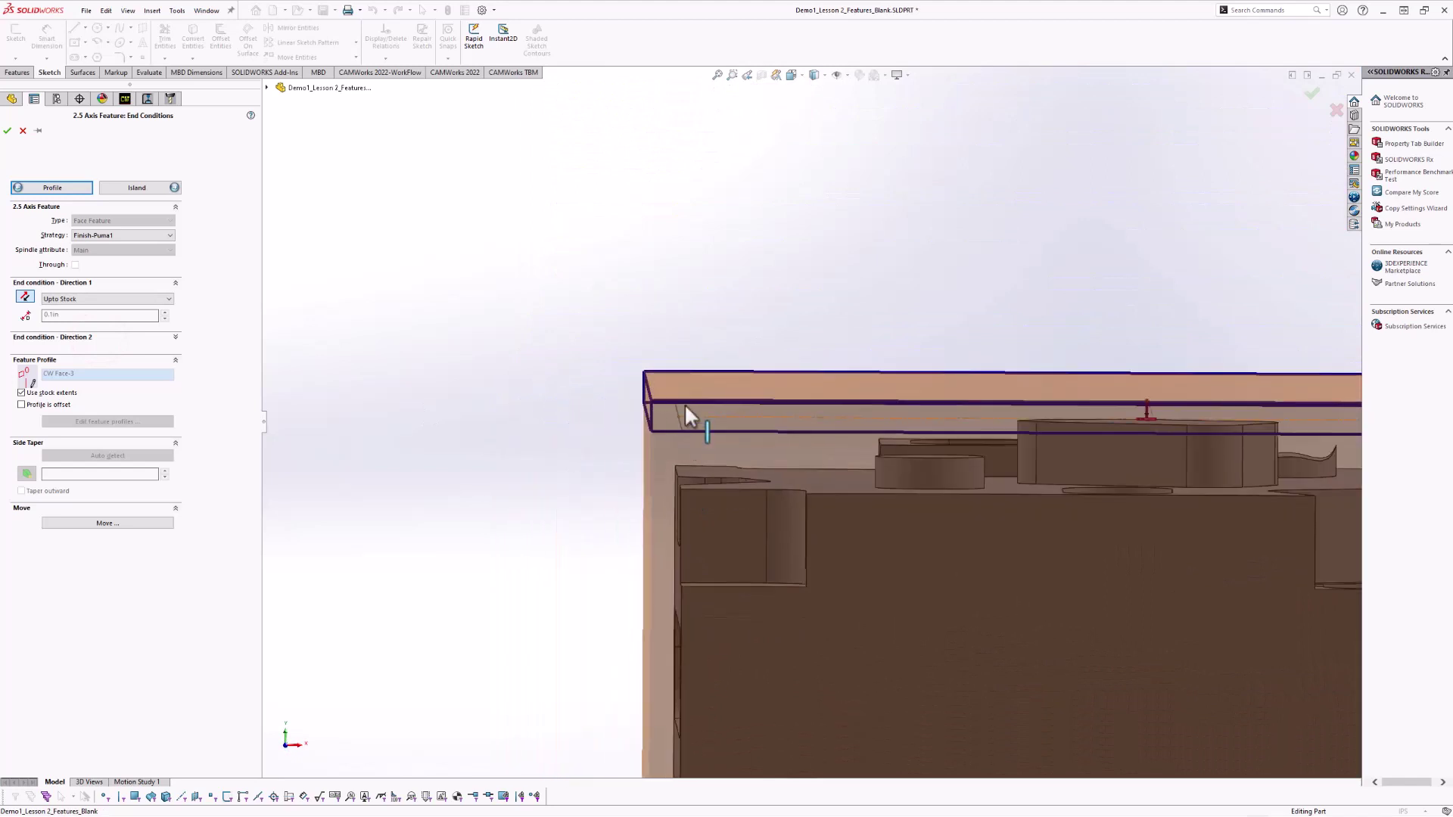
{"action": "scroll", "coordinate": [827, 412], "scroll_direction": "up", "scroll_amount": 3}
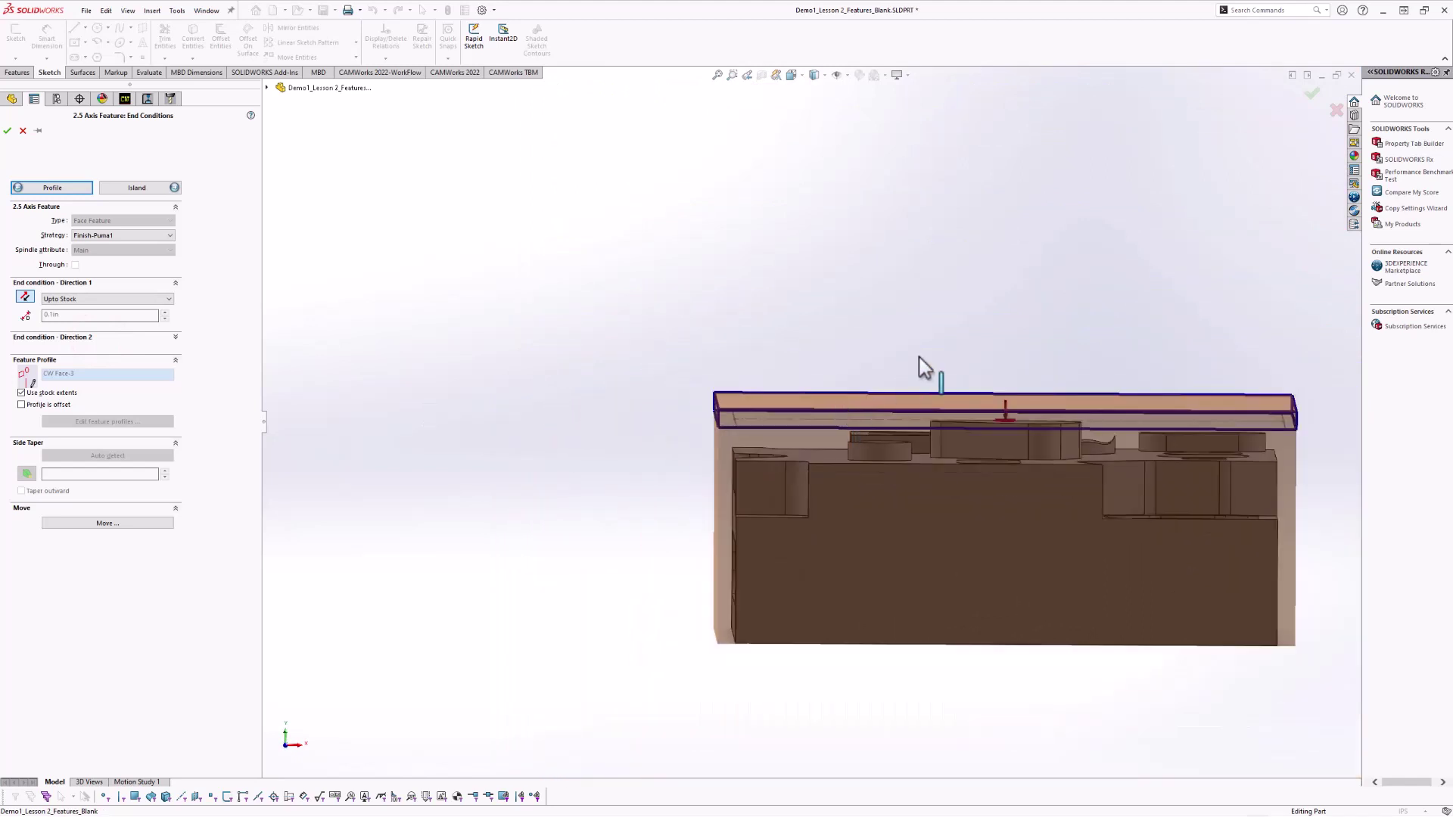
{"action": "middle_click_drag", "start_coordinate": [925, 367], "coordinate": [855, 293]}
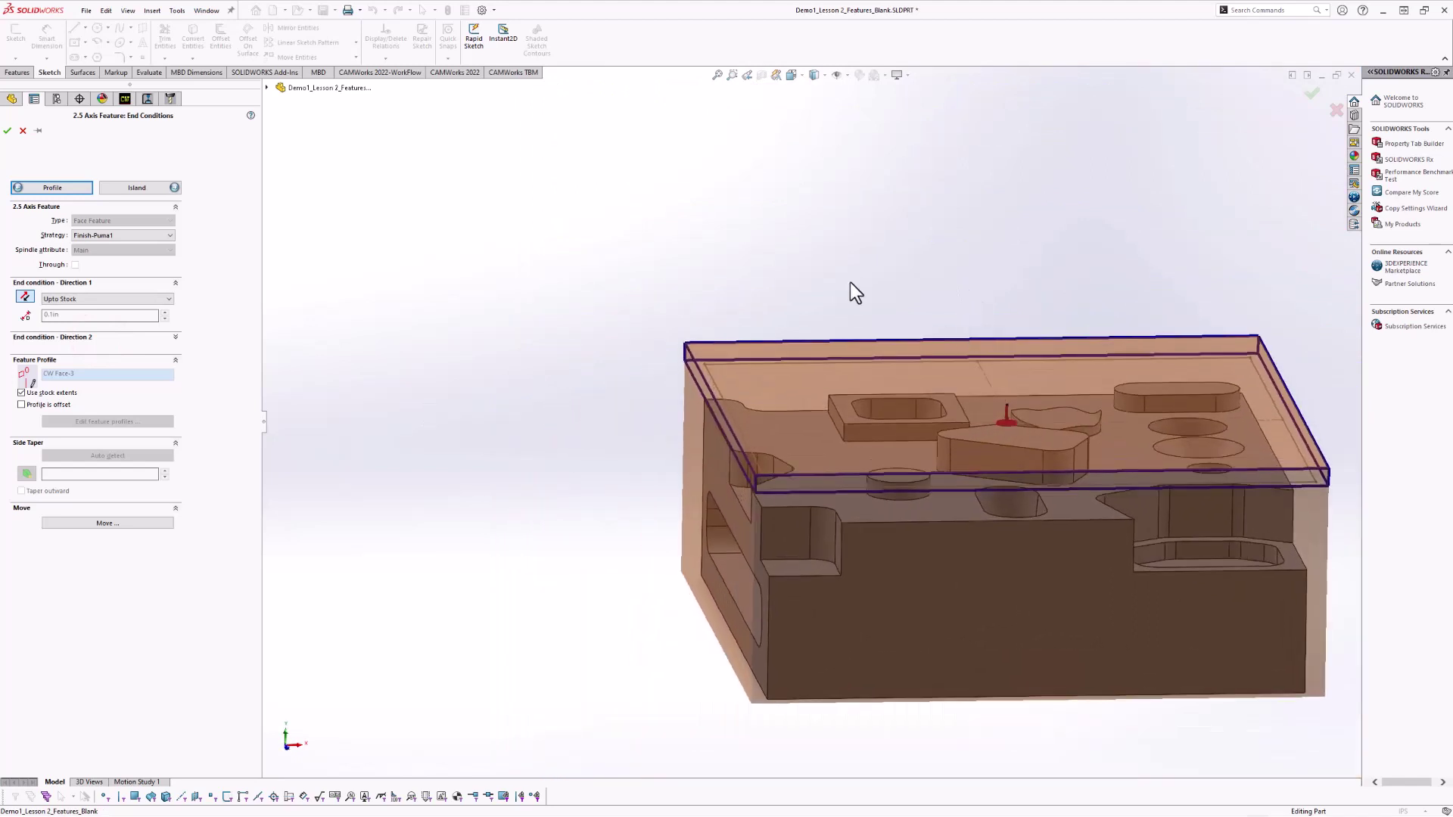
{"action": "left_click", "coordinate": [6, 130]}
Select Face Feature1 in the tree and save the part with Ctrl+S.
{"action": "left_click", "coordinate": [954, 232]}
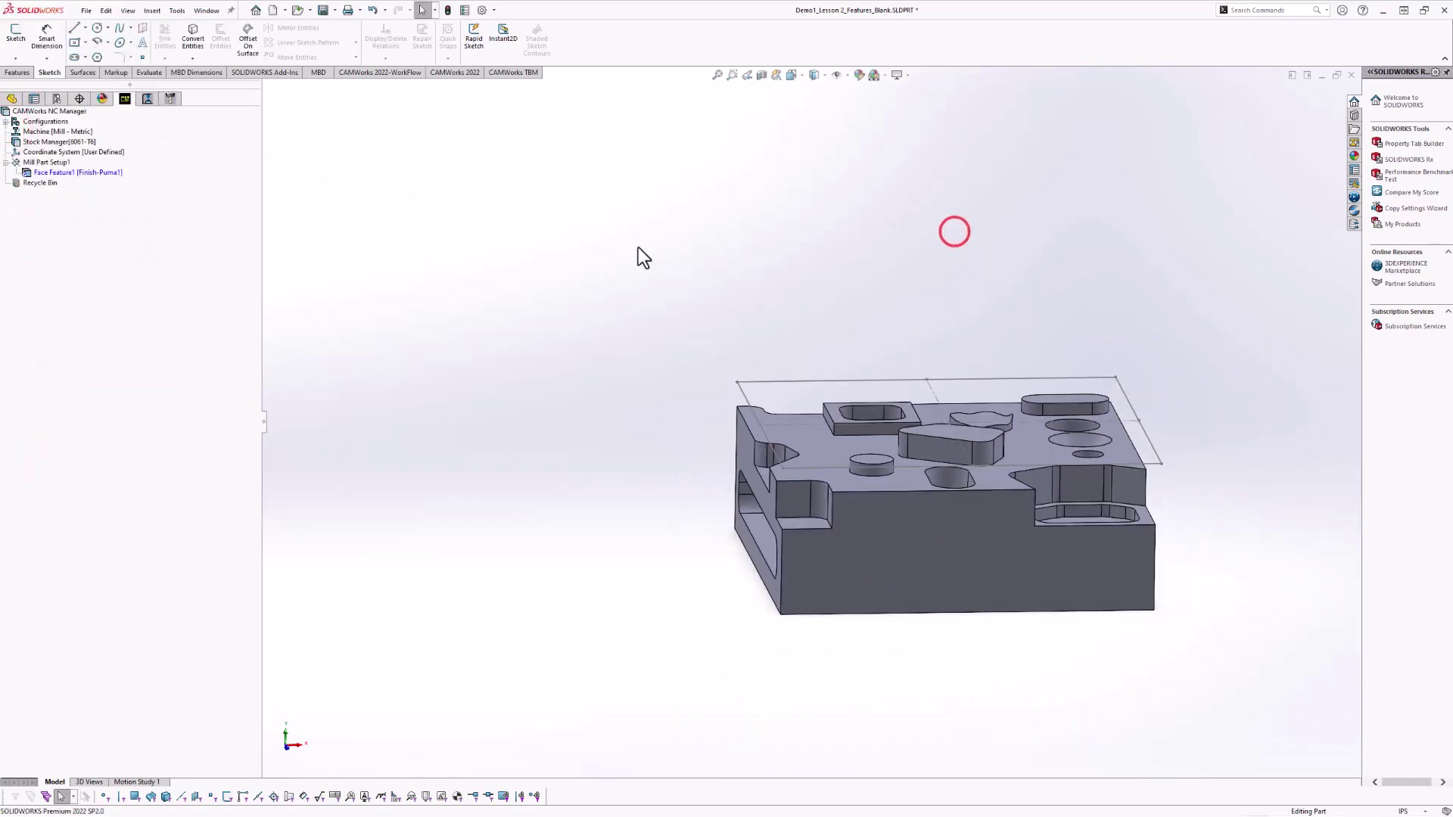
{"action": "left_click", "coordinate": [76, 172]}
{"action": "scroll", "coordinate": [1142, 373], "scroll_direction": "down", "scroll_amount": 2}
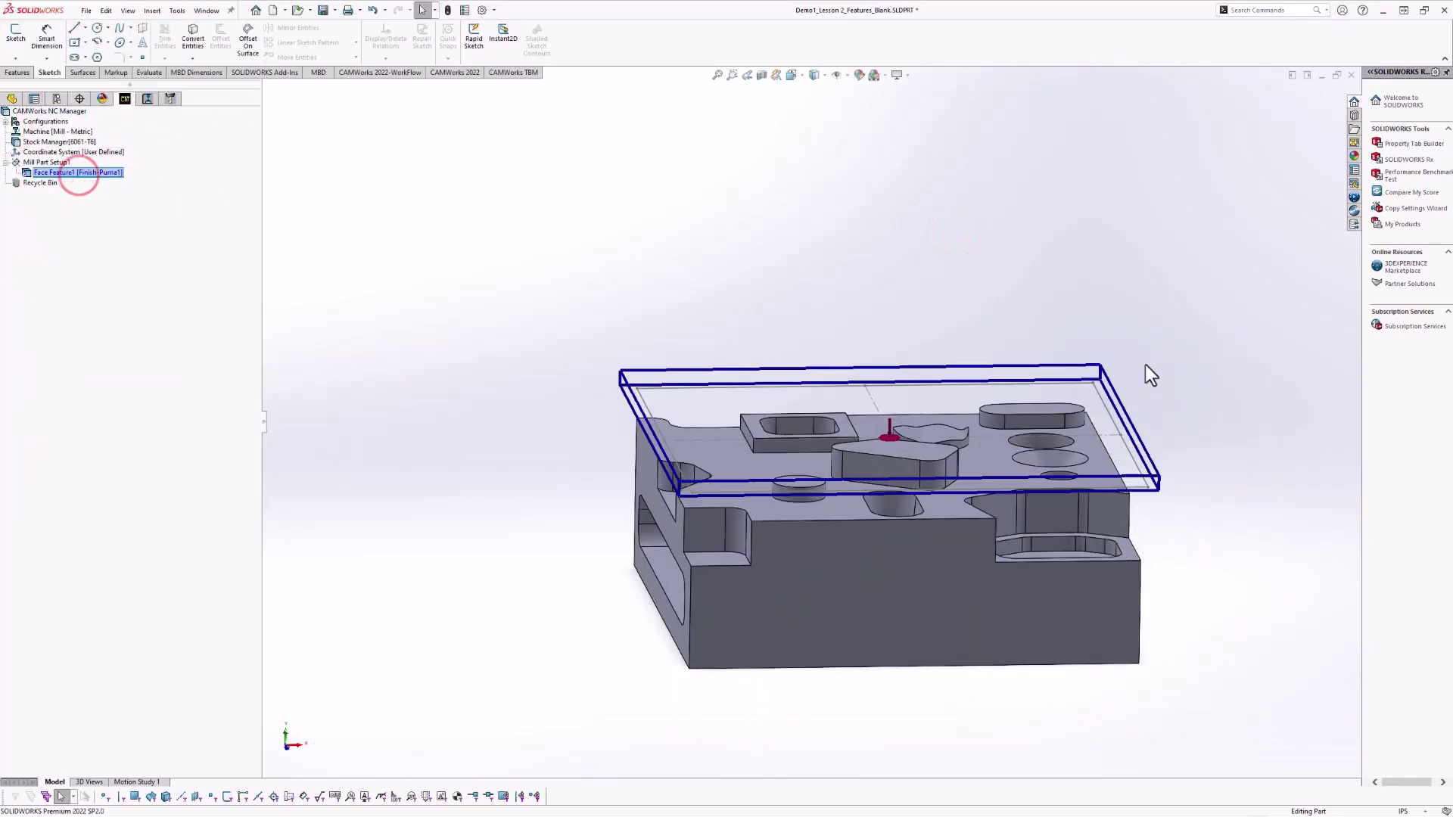
{"action": "mouse_move", "coordinate": [1042, 603]}
{"action": "middle_mouse_down"}
{"action": "mouse_move", "coordinate": [1025, 542]}
{"action": "mouse_move", "coordinate": [1113, 561]}
{"action": "mouse_move", "coordinate": [1180, 544]}
{"action": "mouse_move", "coordinate": [872, 554]}
{"action": "mouse_move", "coordinate": [998, 546]}
{"action": "mouse_move", "coordinate": [1031, 578]}
{"action": "mouse_move", "coordinate": [1022, 587]}
{"action": "middle_mouse_up"}
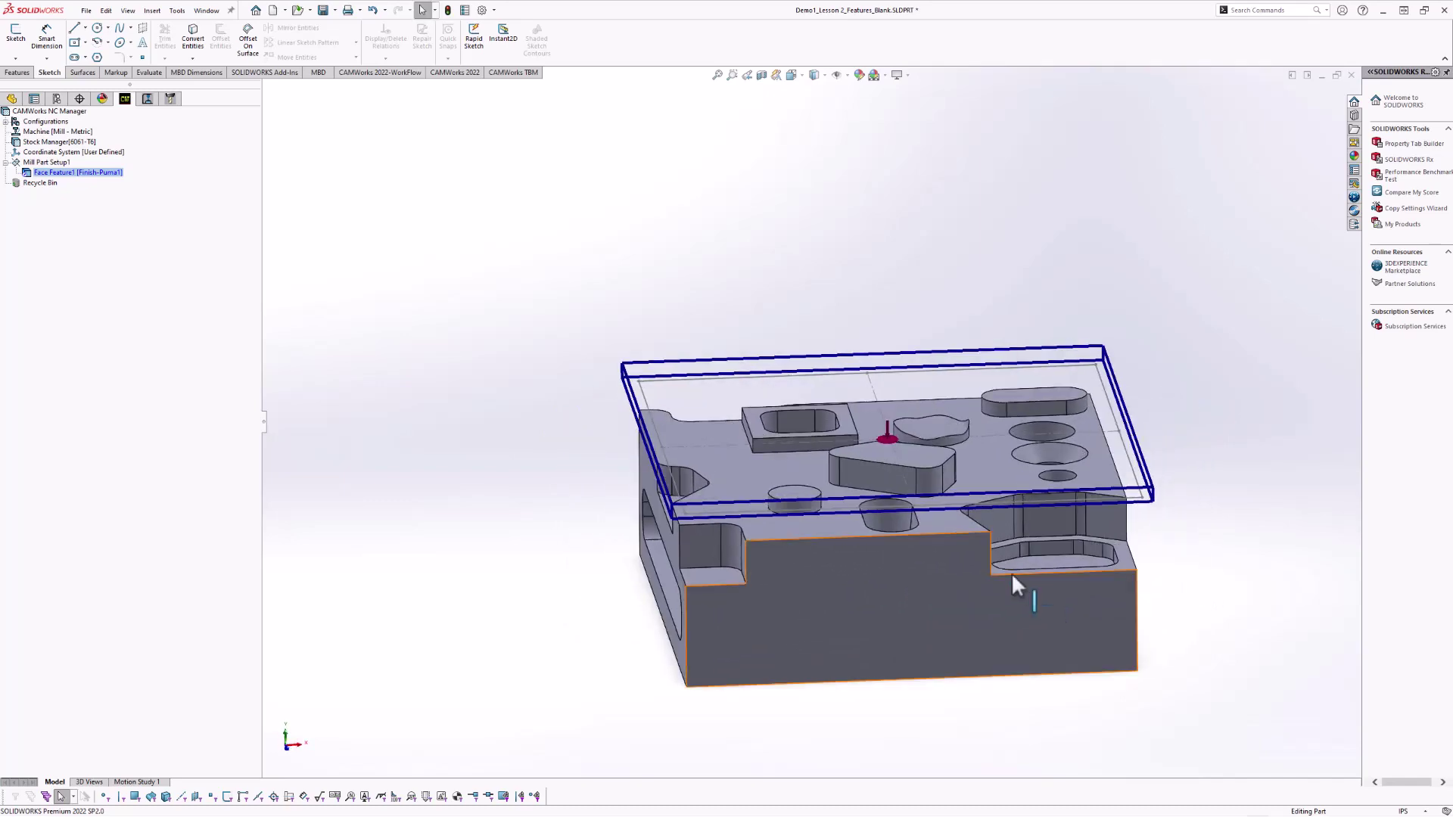
{"action": "key", "text": "ctrl+s"}
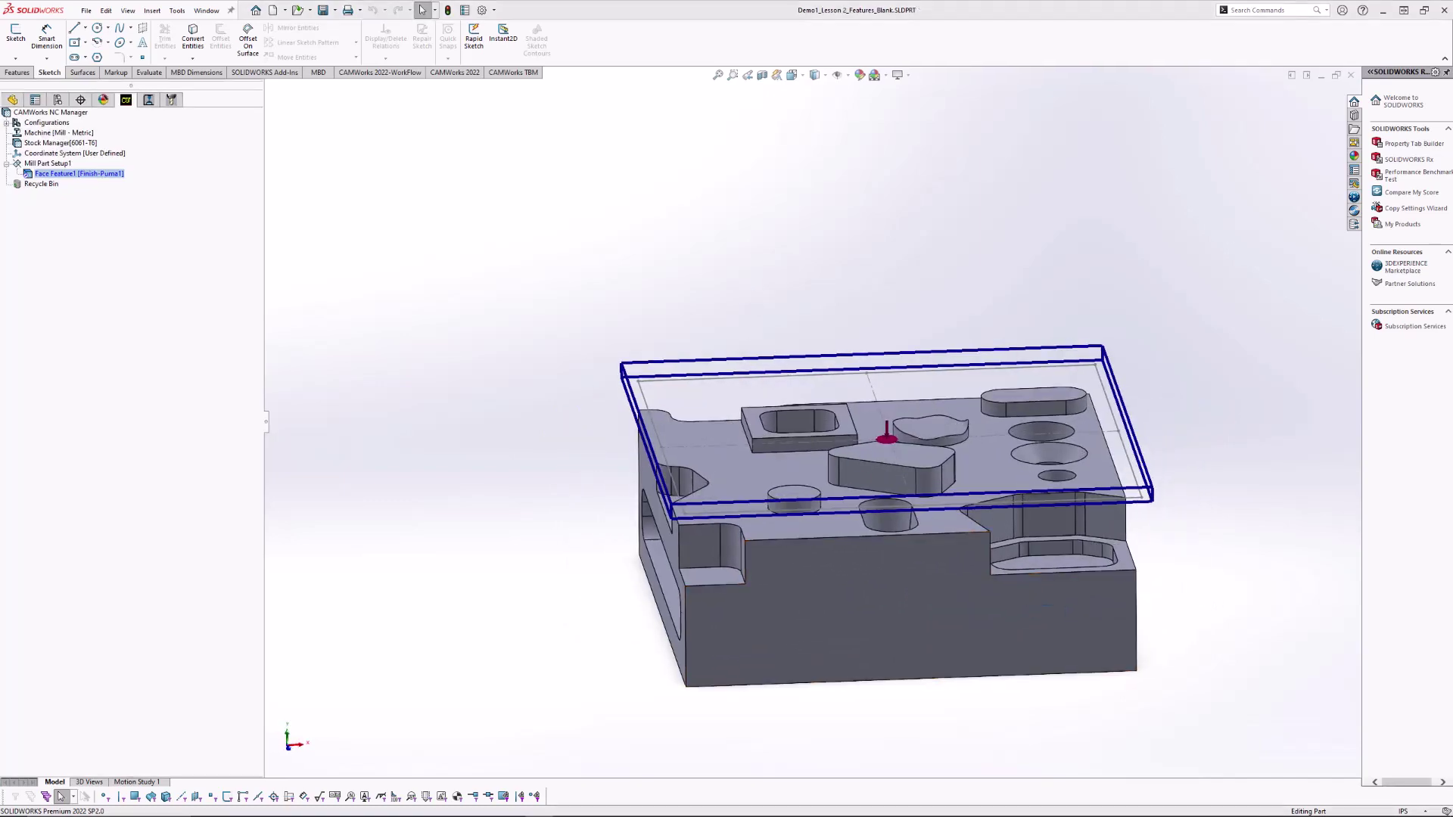
Generate the operation plan for Face Feature1, then generate the Face Mill1 toolpath.
{"action": "right_click", "coordinate": [58, 175]}
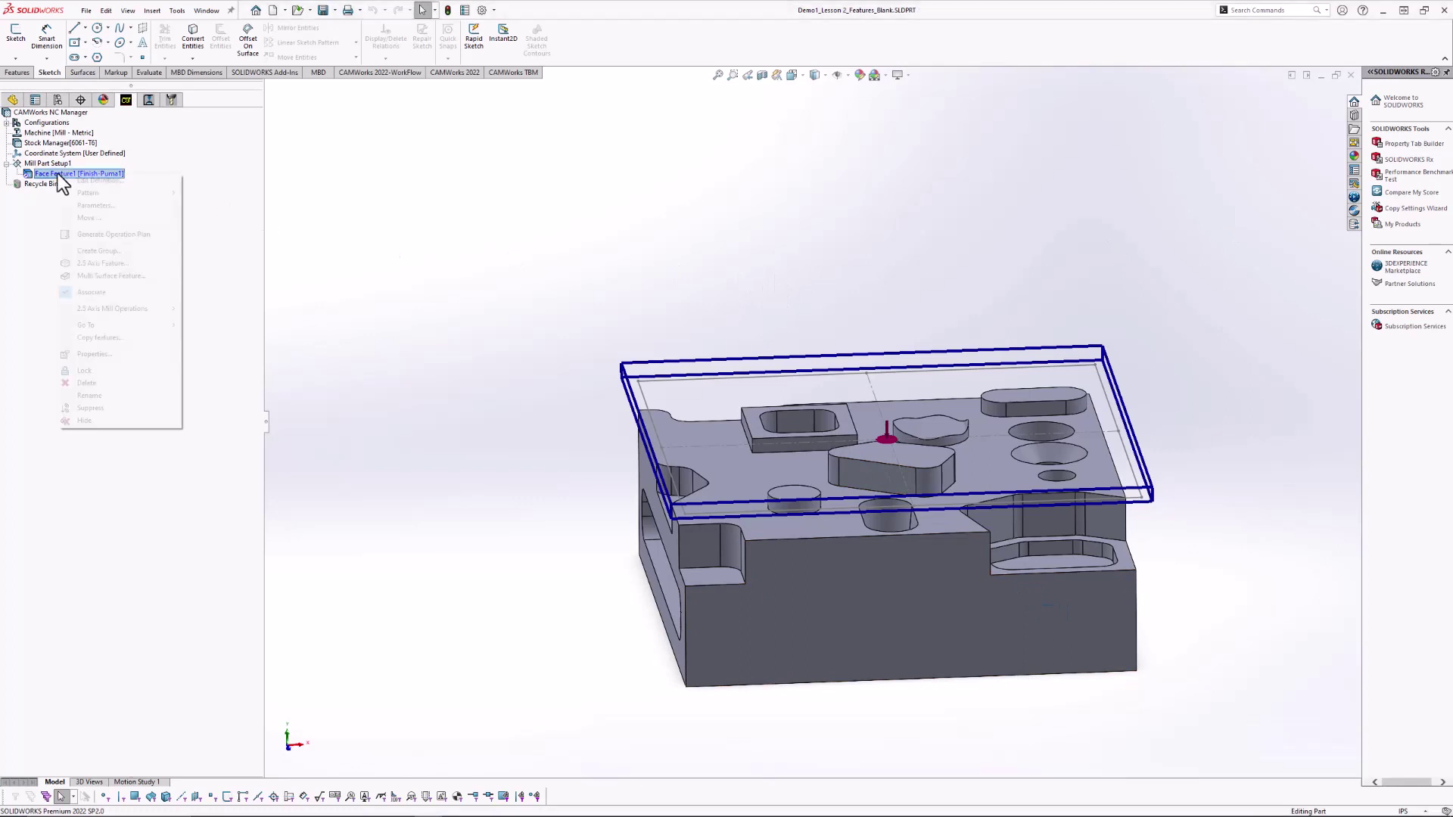
{"action": "left_click", "coordinate": [117, 235]}
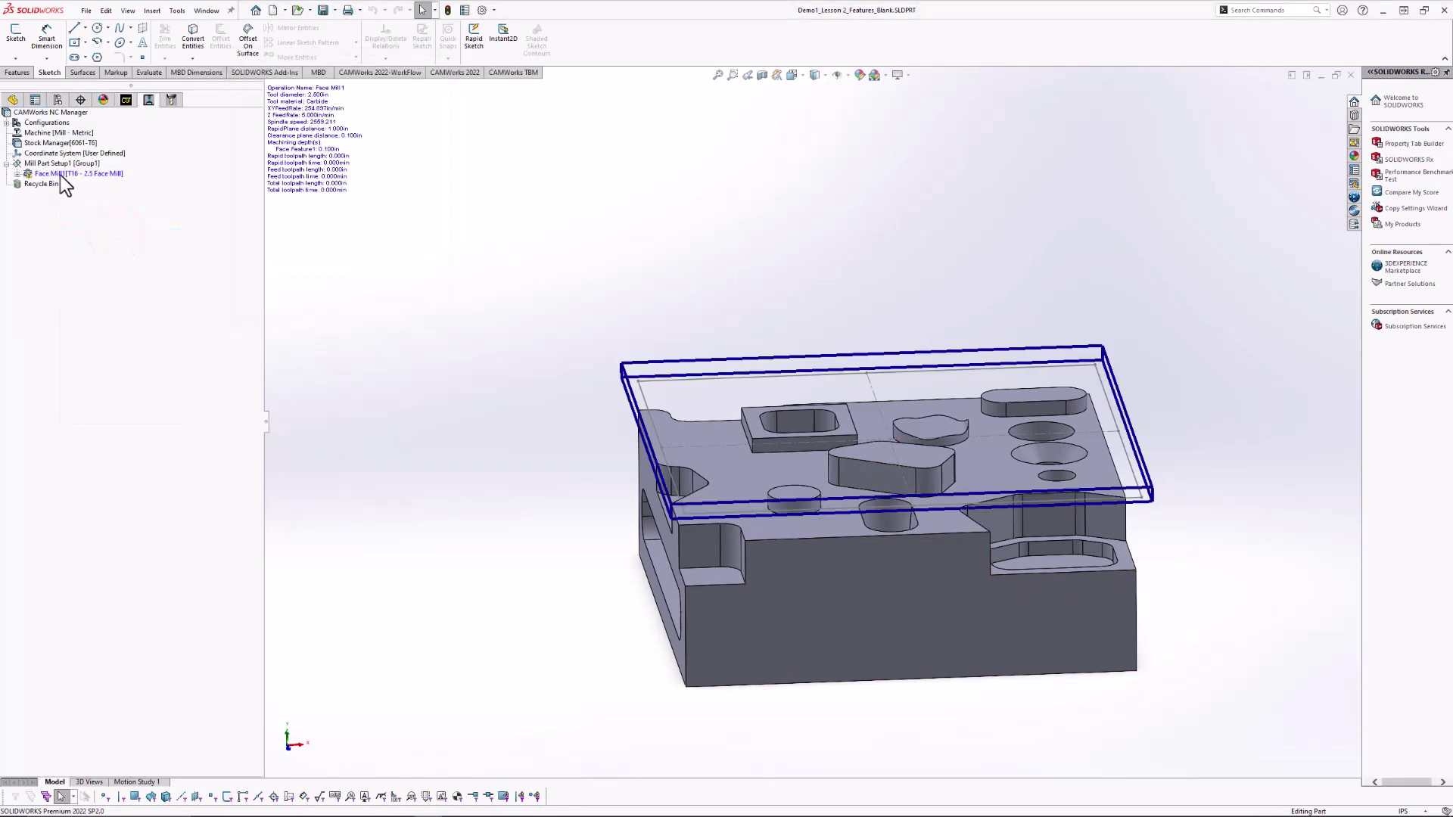
{"action": "right_click", "coordinate": [61, 175]}
{"action": "left_click", "coordinate": [85, 198]}
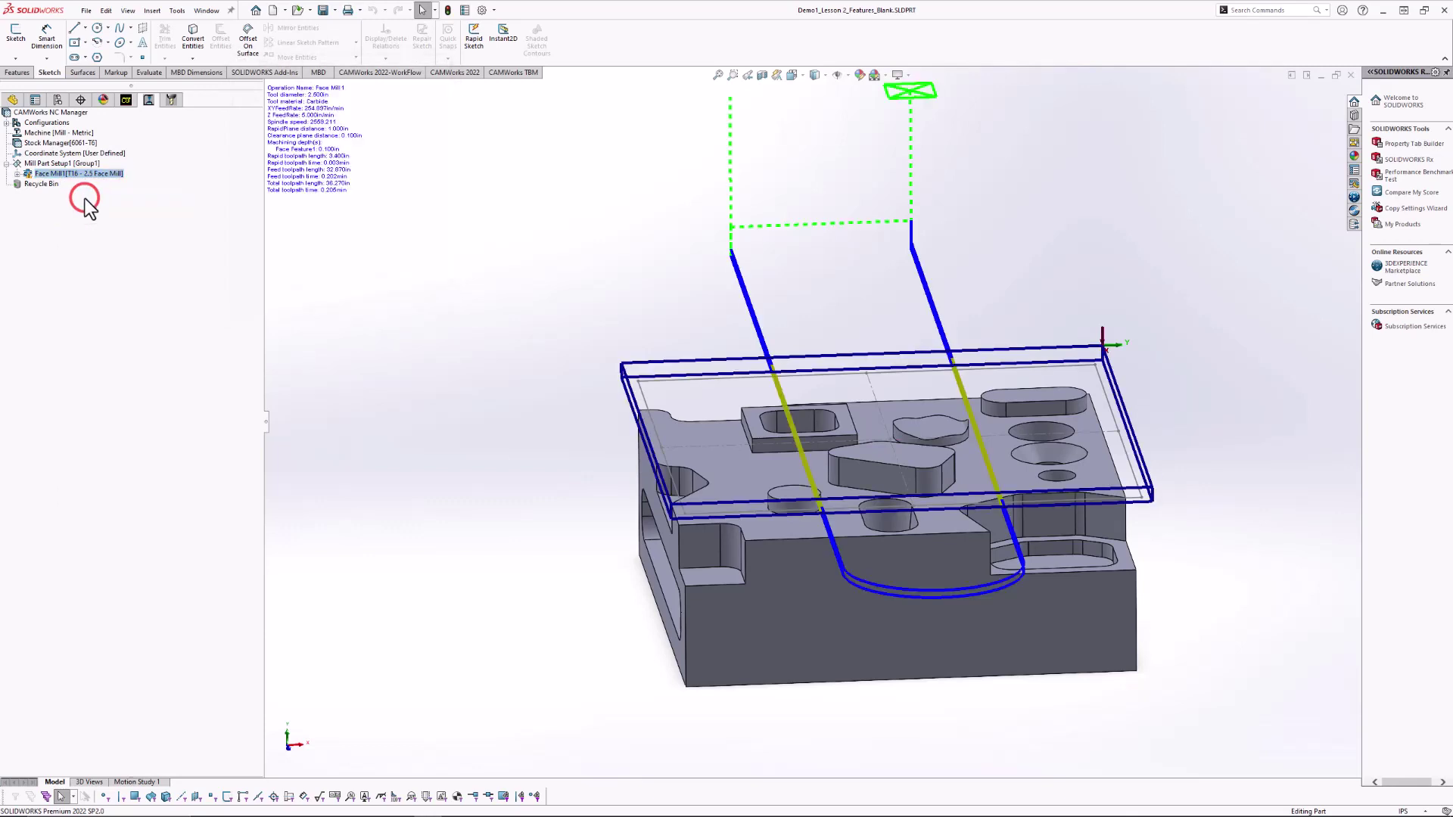
{"action": "left_click", "coordinate": [50, 176]}
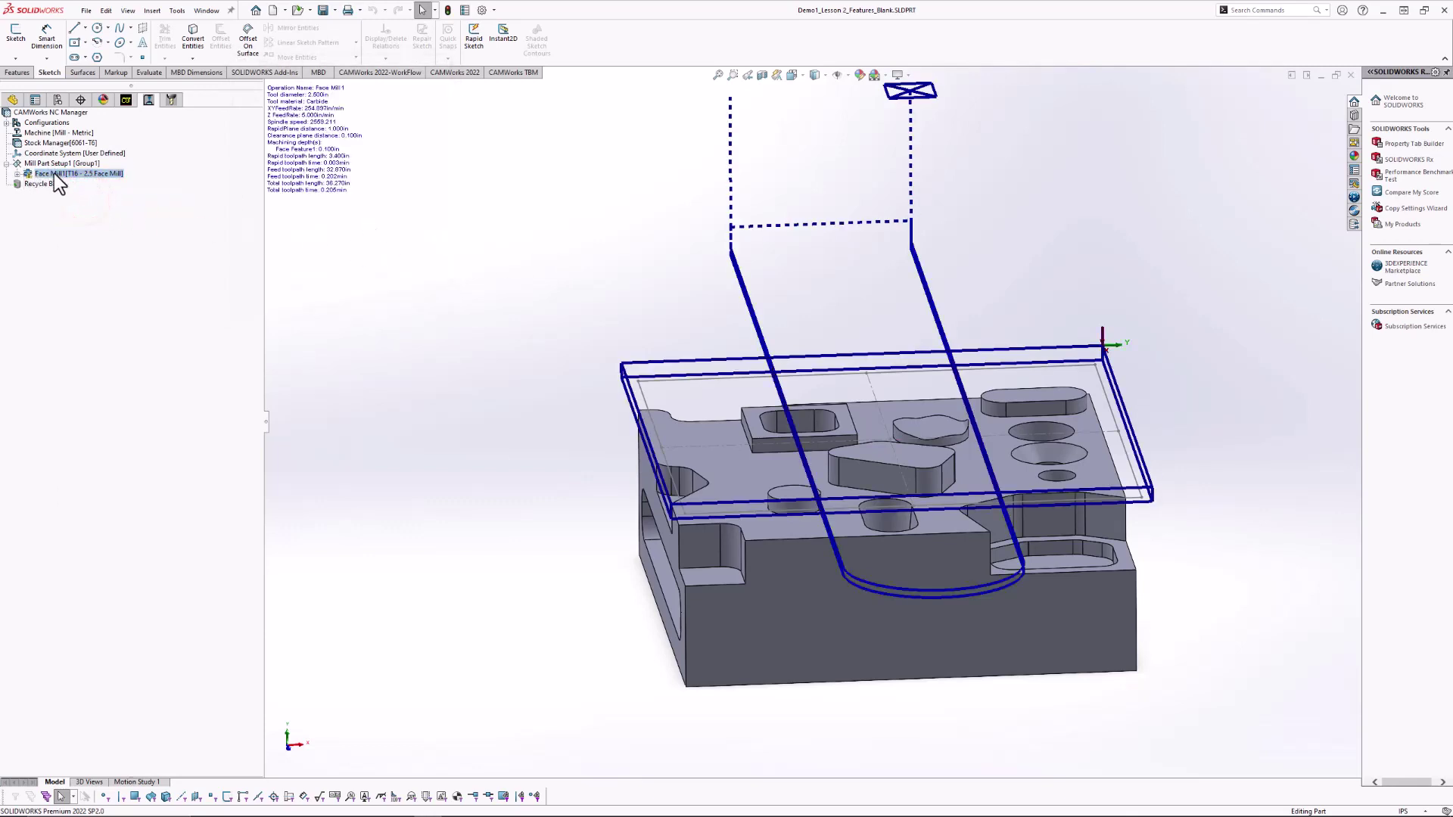
{"action": "right_click", "coordinate": [57, 184]}
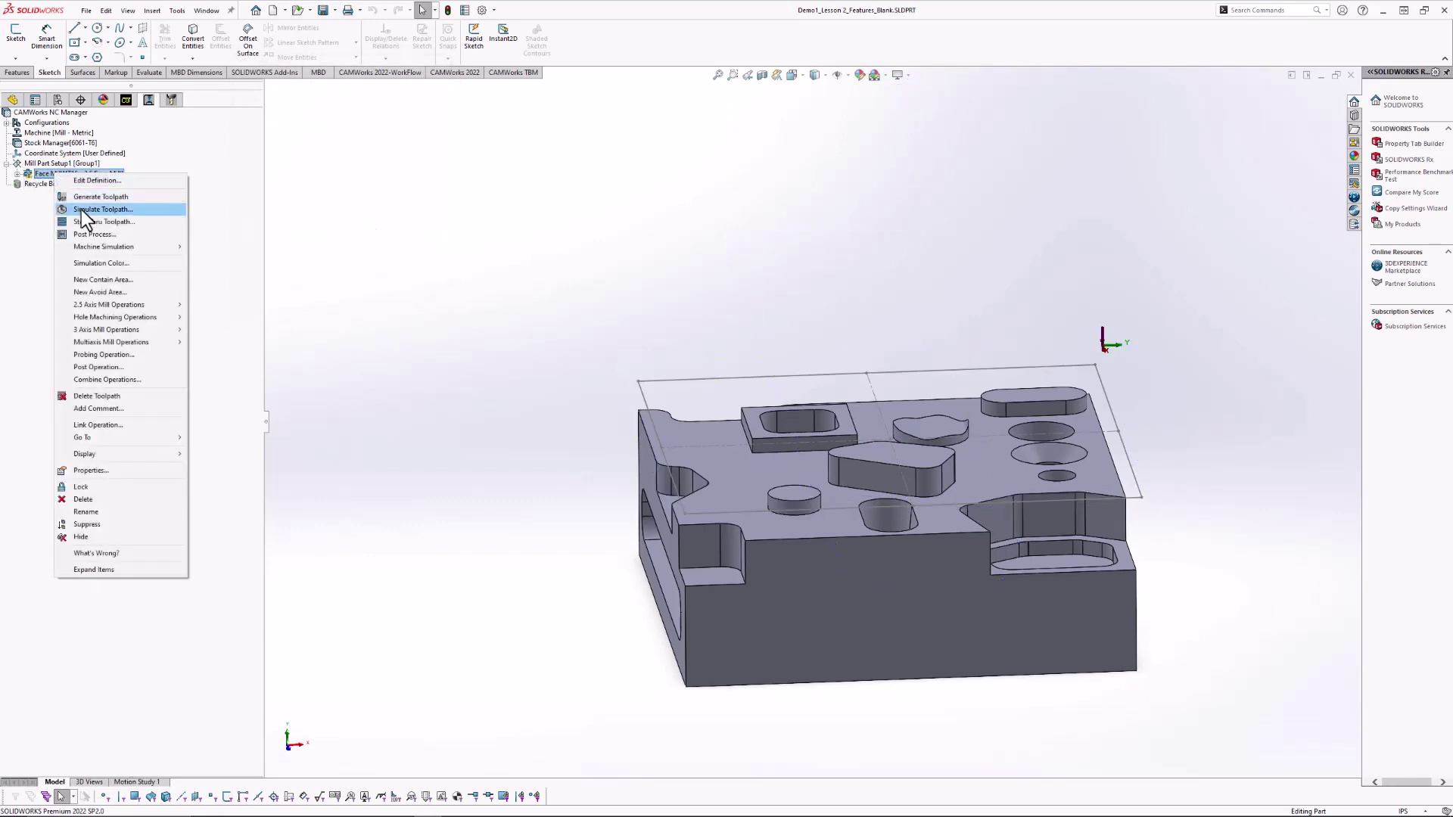
Run the Face Mill1 toolpath simulation on the stock and close it when done.
{"action": "left_click", "coordinate": [83, 210]}
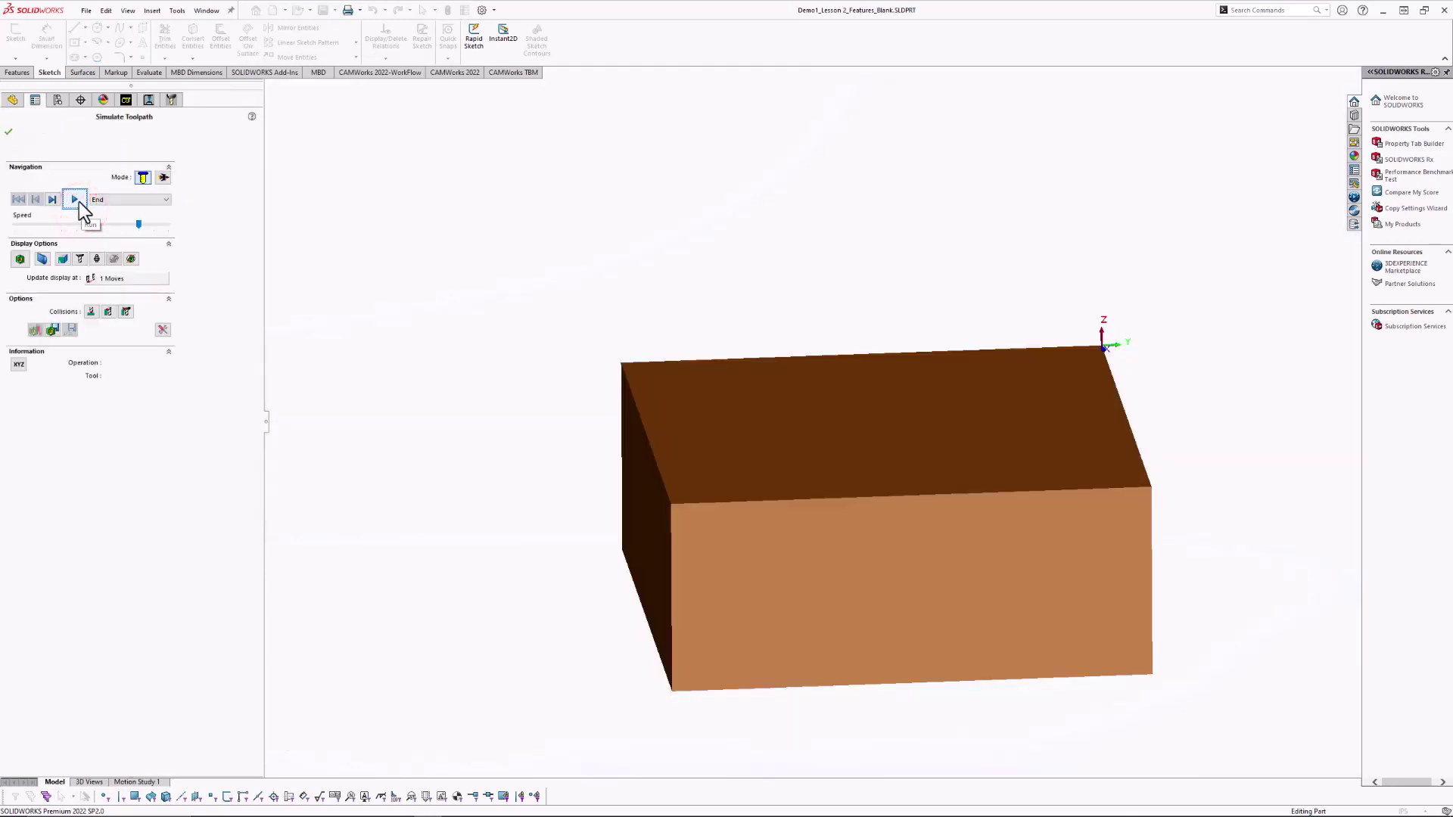
{"action": "left_click", "coordinate": [78, 201]}
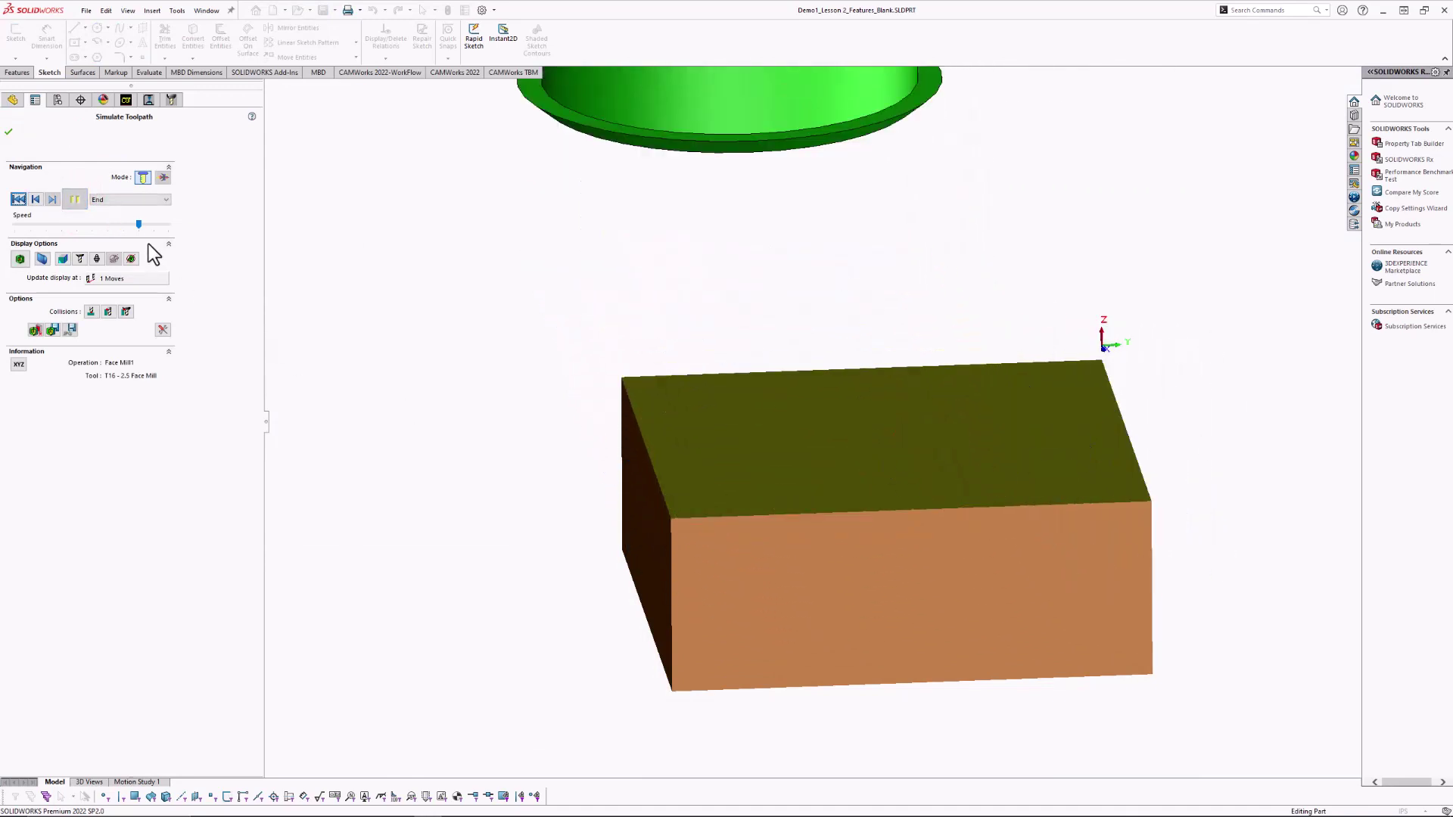
{"action": "left_click", "coordinate": [9, 134]}
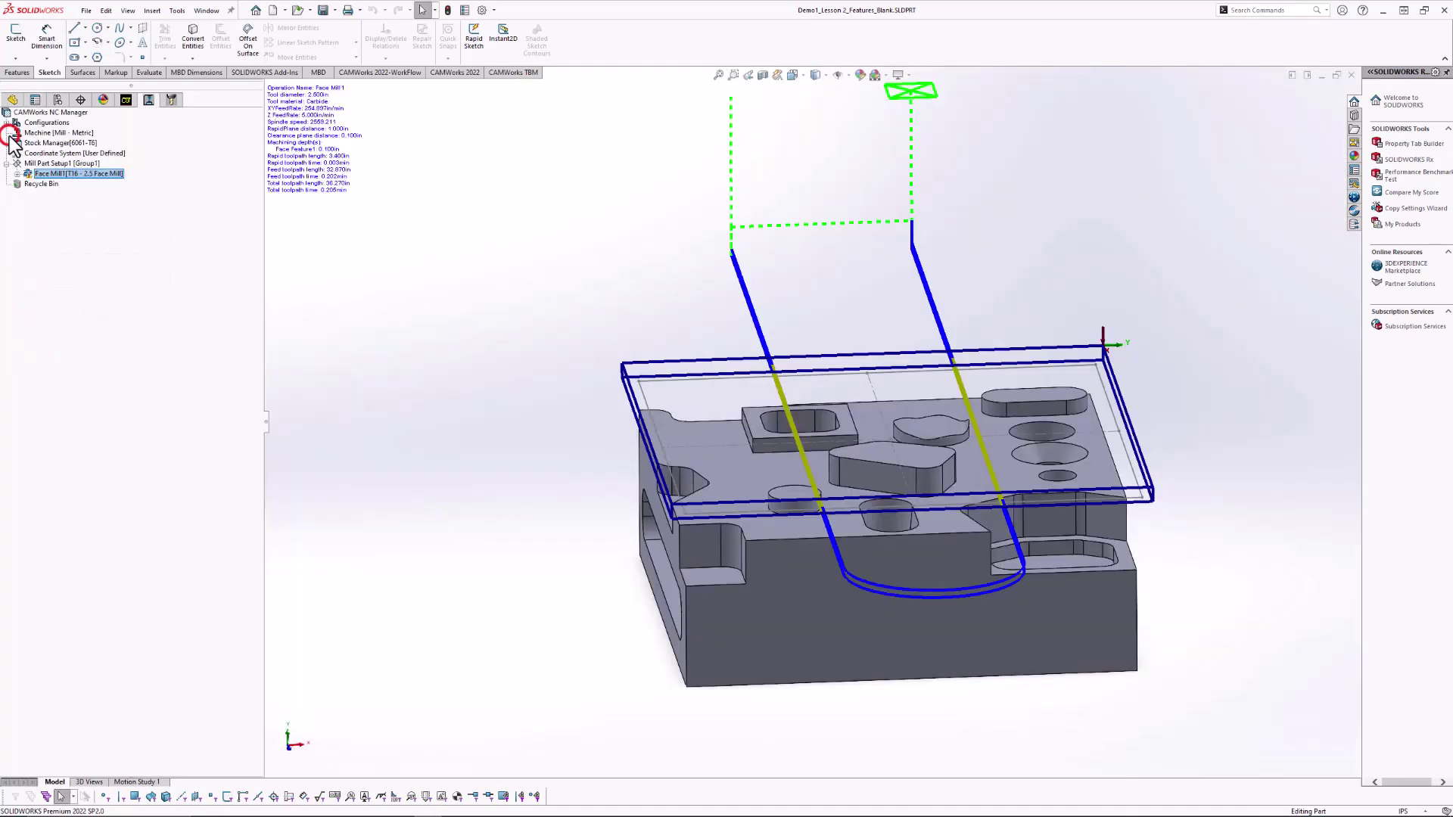
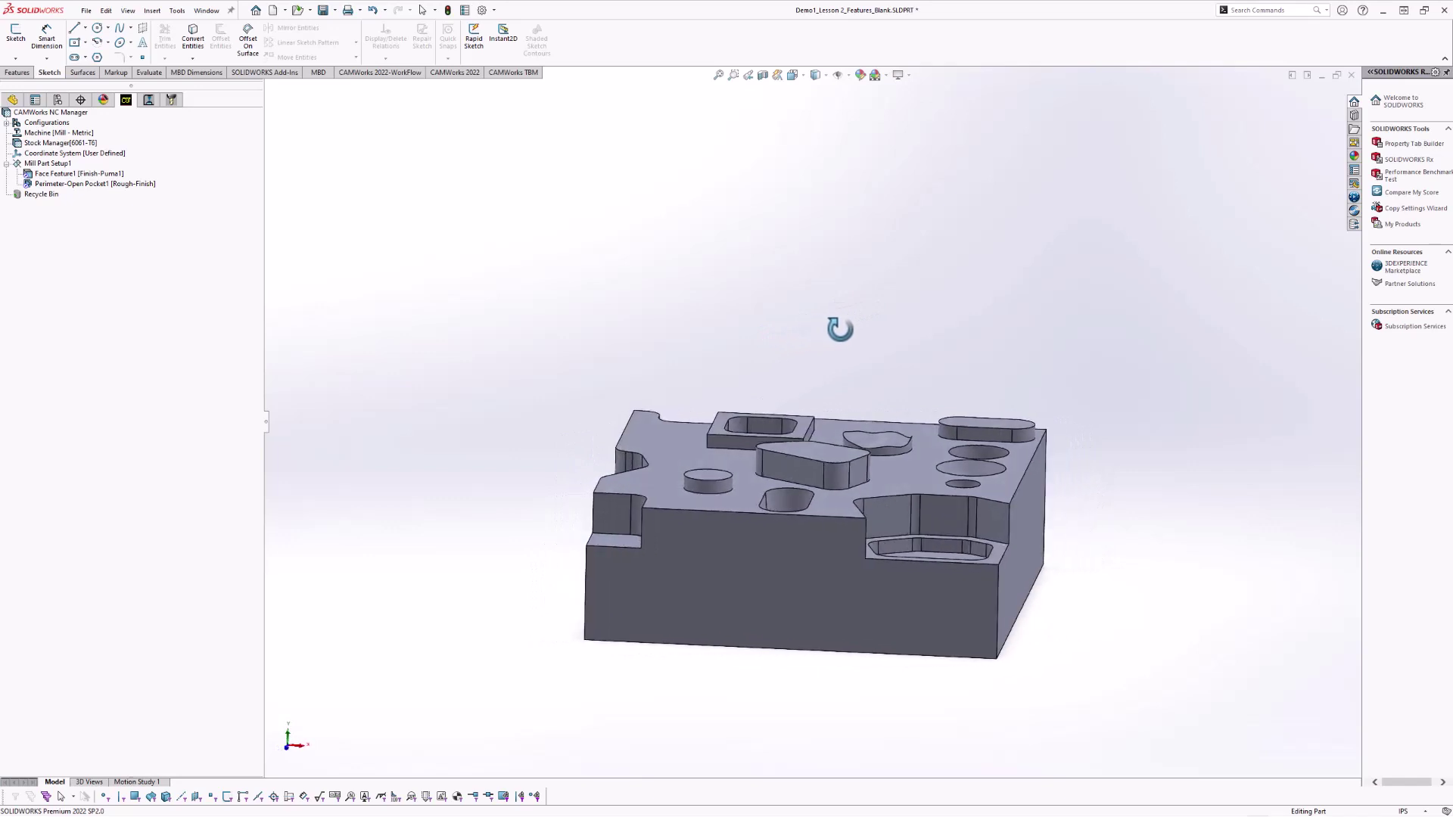
{"action": "key", "text": "Escape"}
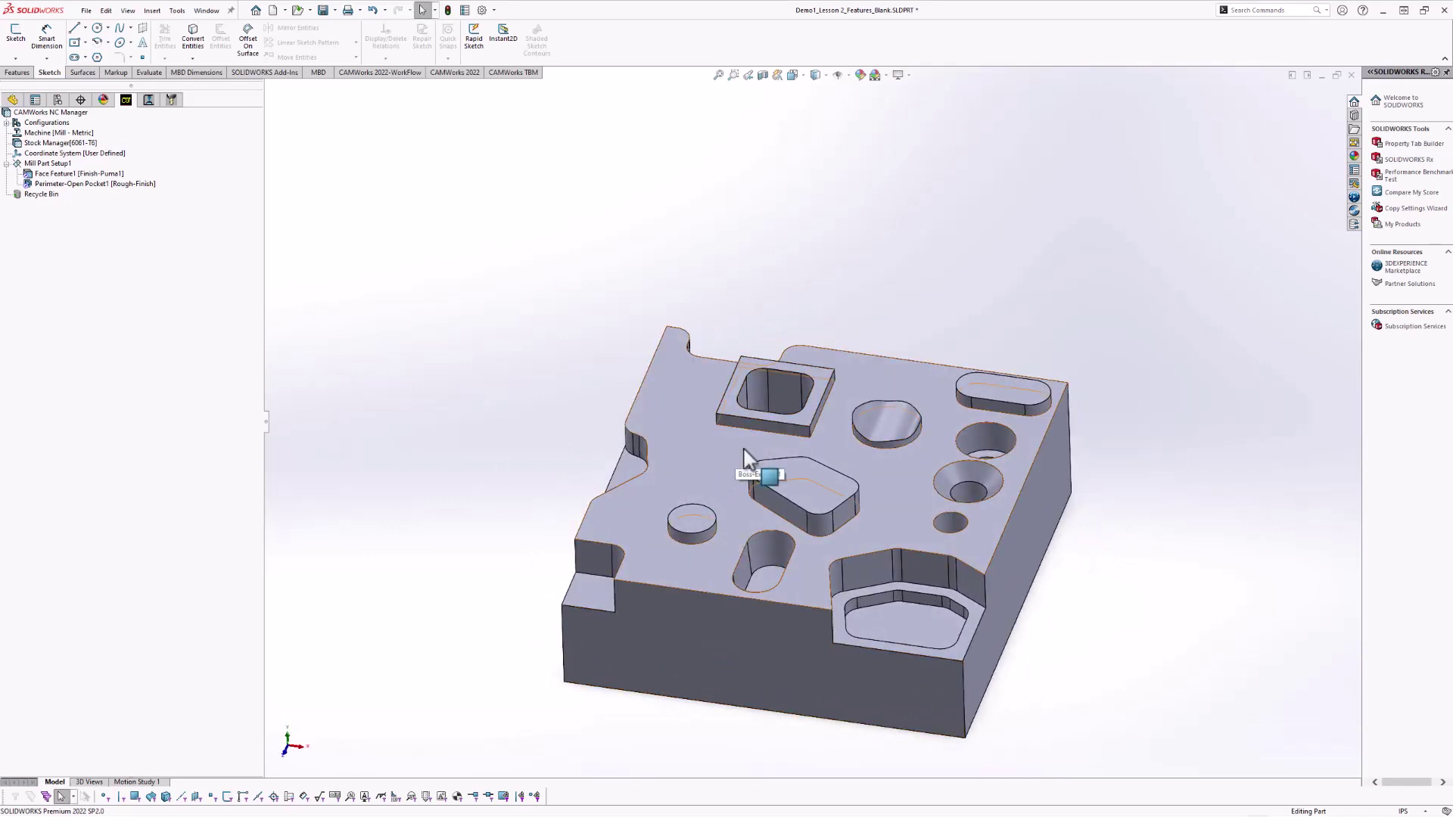
{"action": "mouse_move", "coordinate": [801, 429]}
{"action": "middle_mouse_down"}
{"action": "mouse_move", "coordinate": [787, 492]}
{"action": "mouse_move", "coordinate": [733, 401]}
{"action": "mouse_move", "coordinate": [796, 420]}
{"action": "middle_mouse_up"}
{"action": "scroll", "coordinate": [800, 427], "scroll_direction": "down", "scroll_amount": 2}
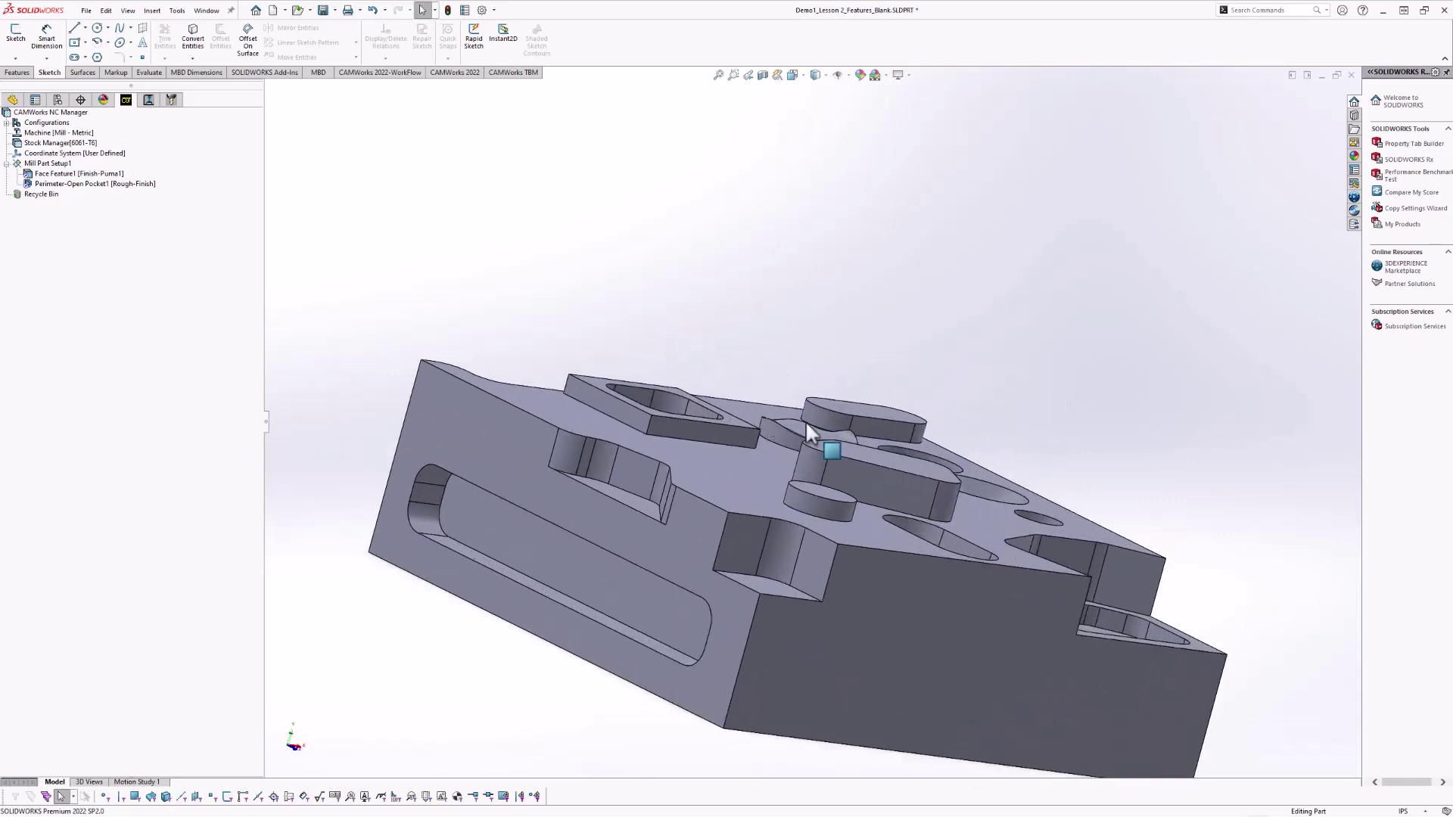
{"action": "left_click", "coordinate": [842, 448]}
{"action": "left_click", "coordinate": [734, 422]}
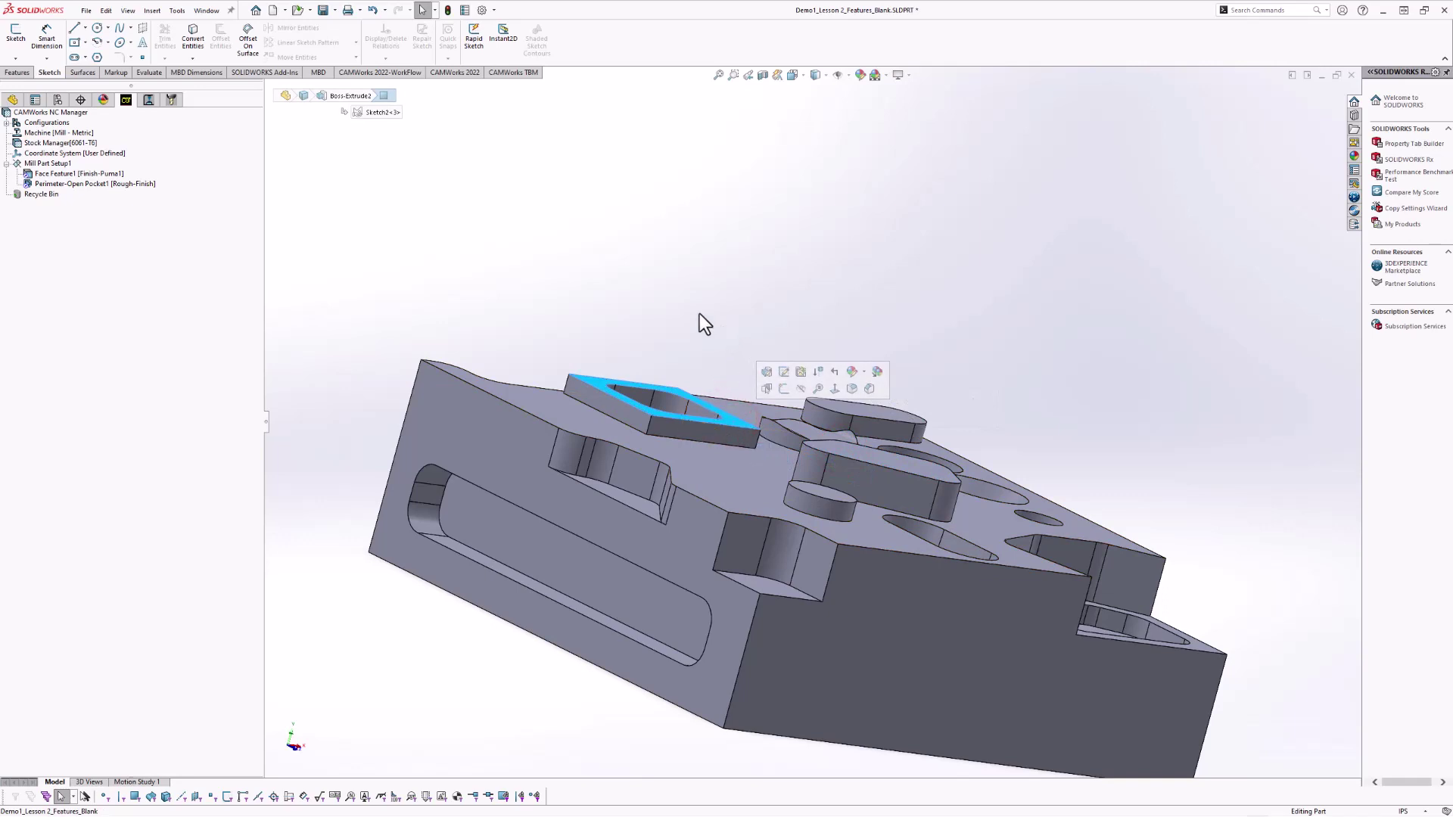
{"action": "scroll", "coordinate": [750, 404], "scroll_direction": "down", "scroll_amount": 2}
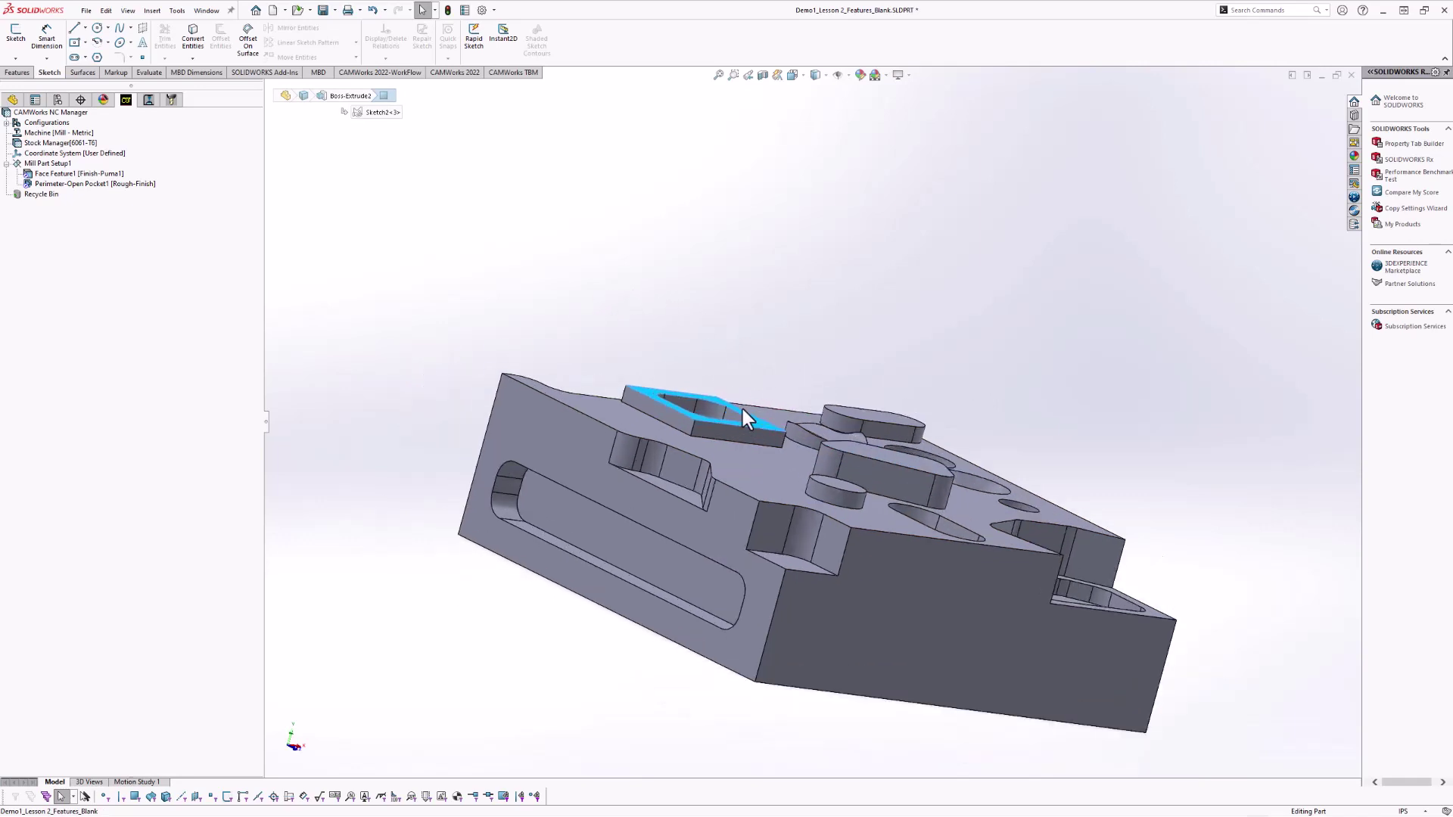
{"action": "middle_click_drag", "start_coordinate": [742, 408], "coordinate": [597, 420]}
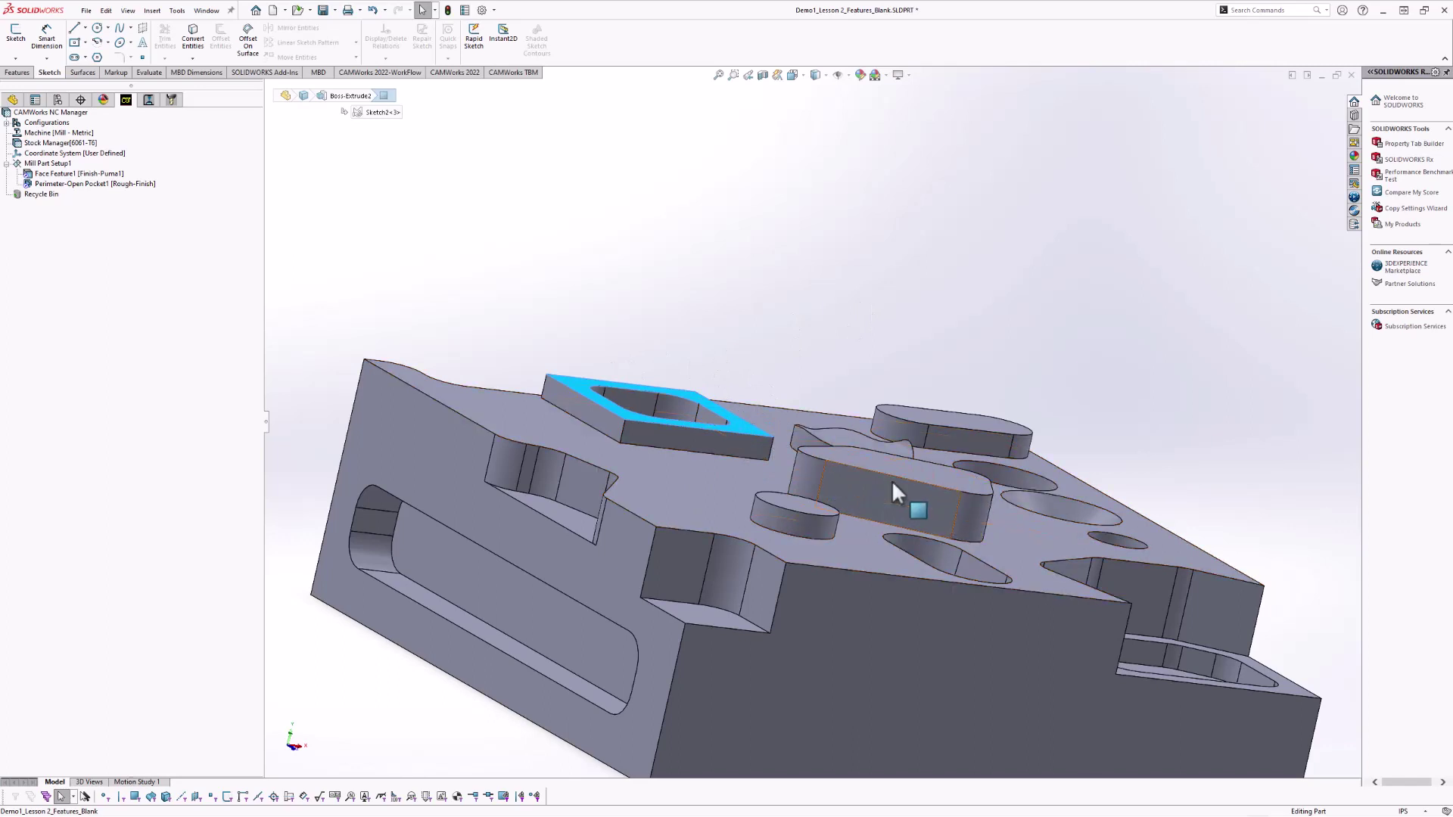
{"action": "scroll", "coordinate": [901, 484], "scroll_direction": "up", "scroll_amount": 4}
{"action": "left_click", "coordinate": [786, 283]}
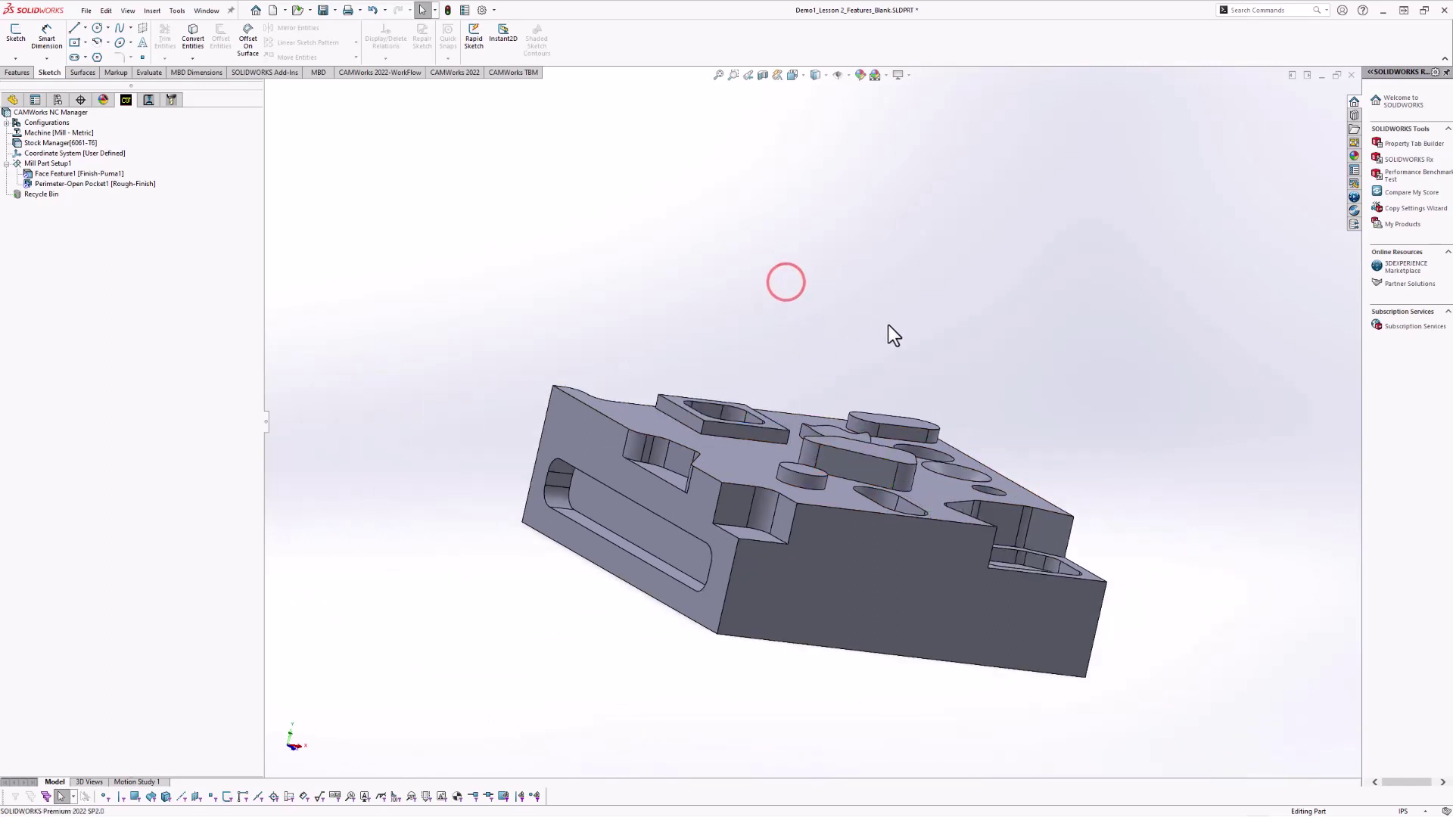
{"action": "middle_click_drag", "start_coordinate": [897, 320], "coordinate": [815, 341]}
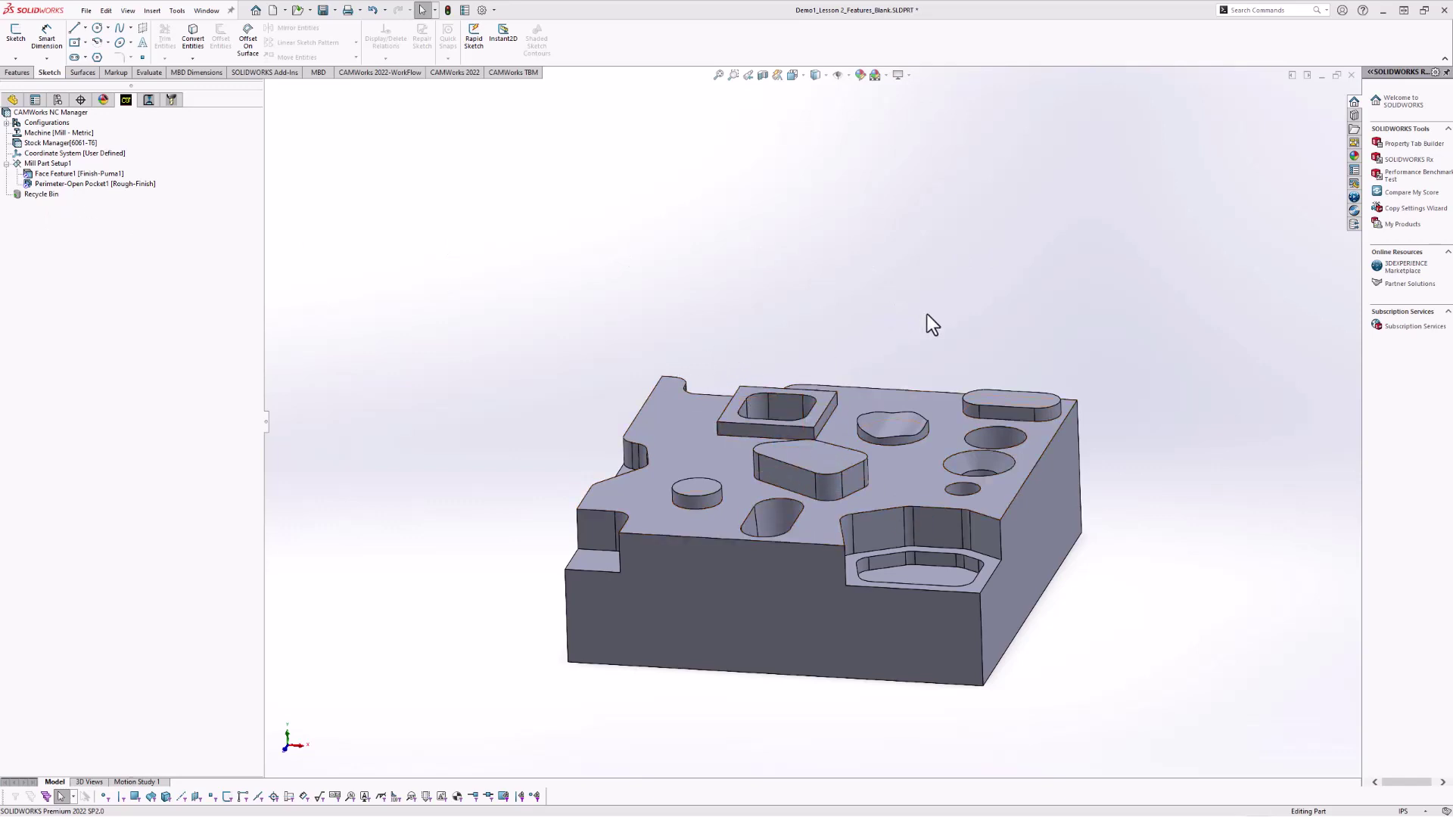
Sketch a centre rectangle on the block's top face, from the origin to the top-left corner, as Sketch22.
{"action": "left_click", "coordinate": [12, 100]}
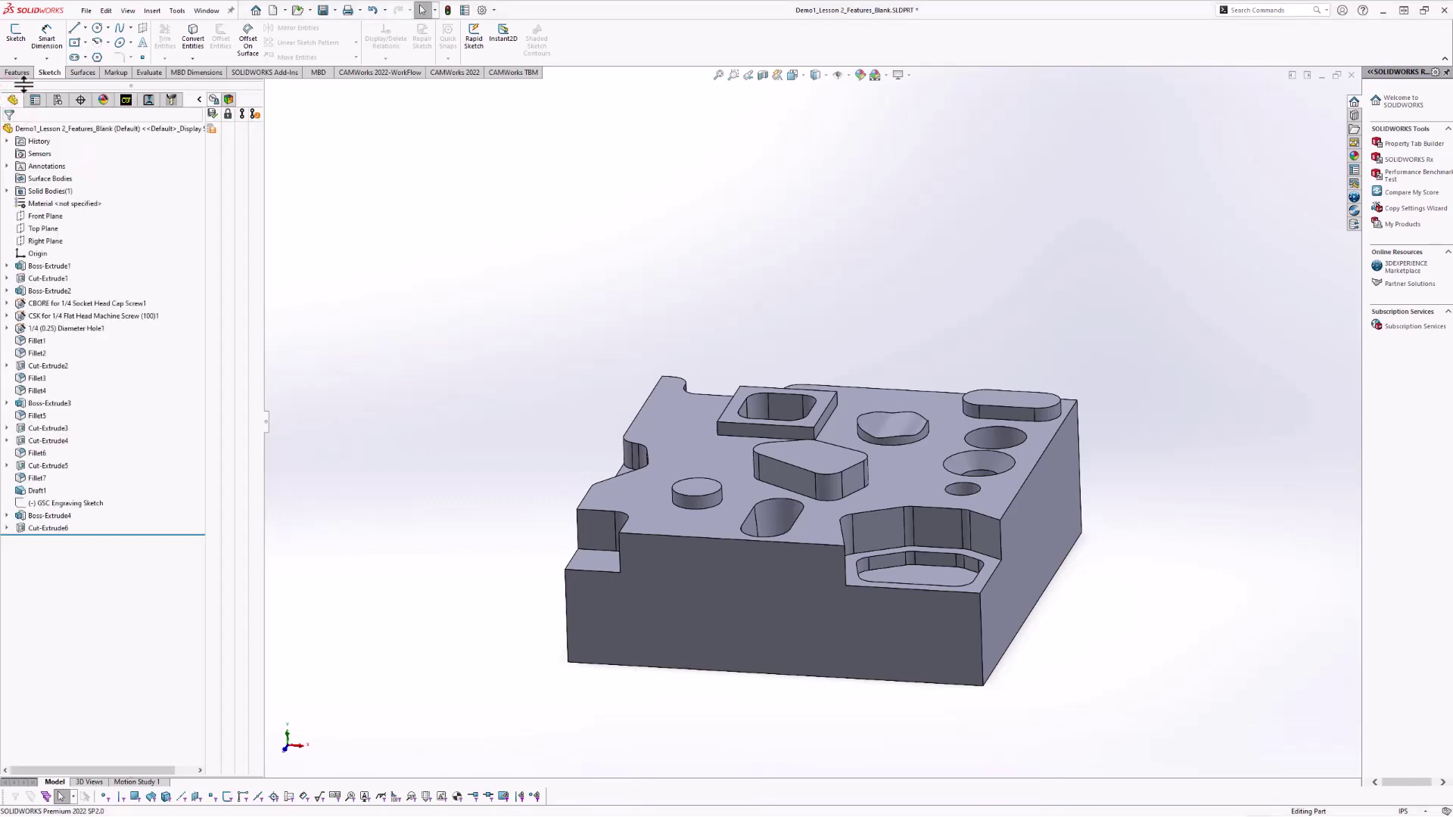
{"action": "left_click", "coordinate": [17, 41]}
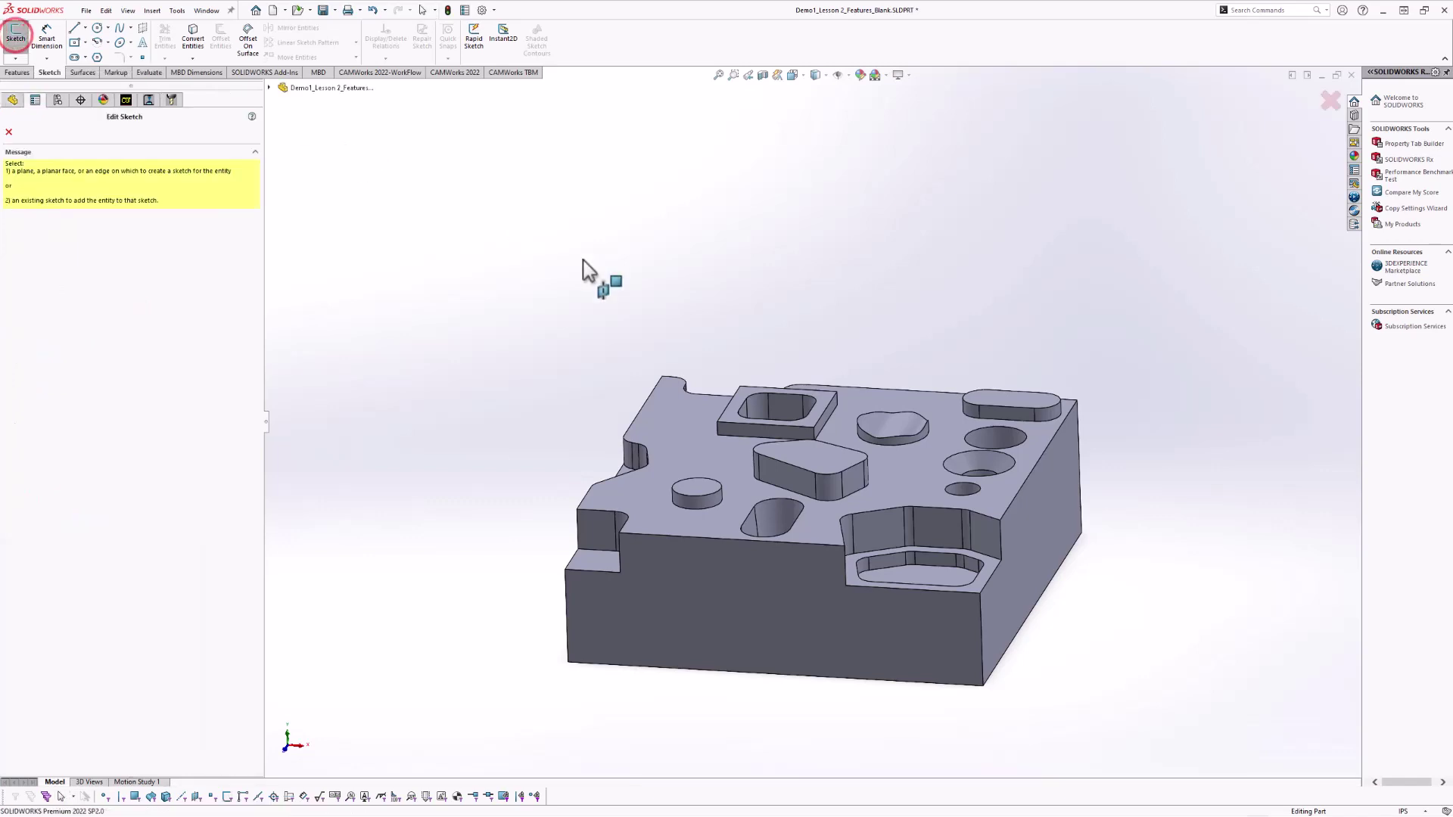
{"action": "scroll", "coordinate": [749, 408], "scroll_direction": "down", "scroll_amount": 2}
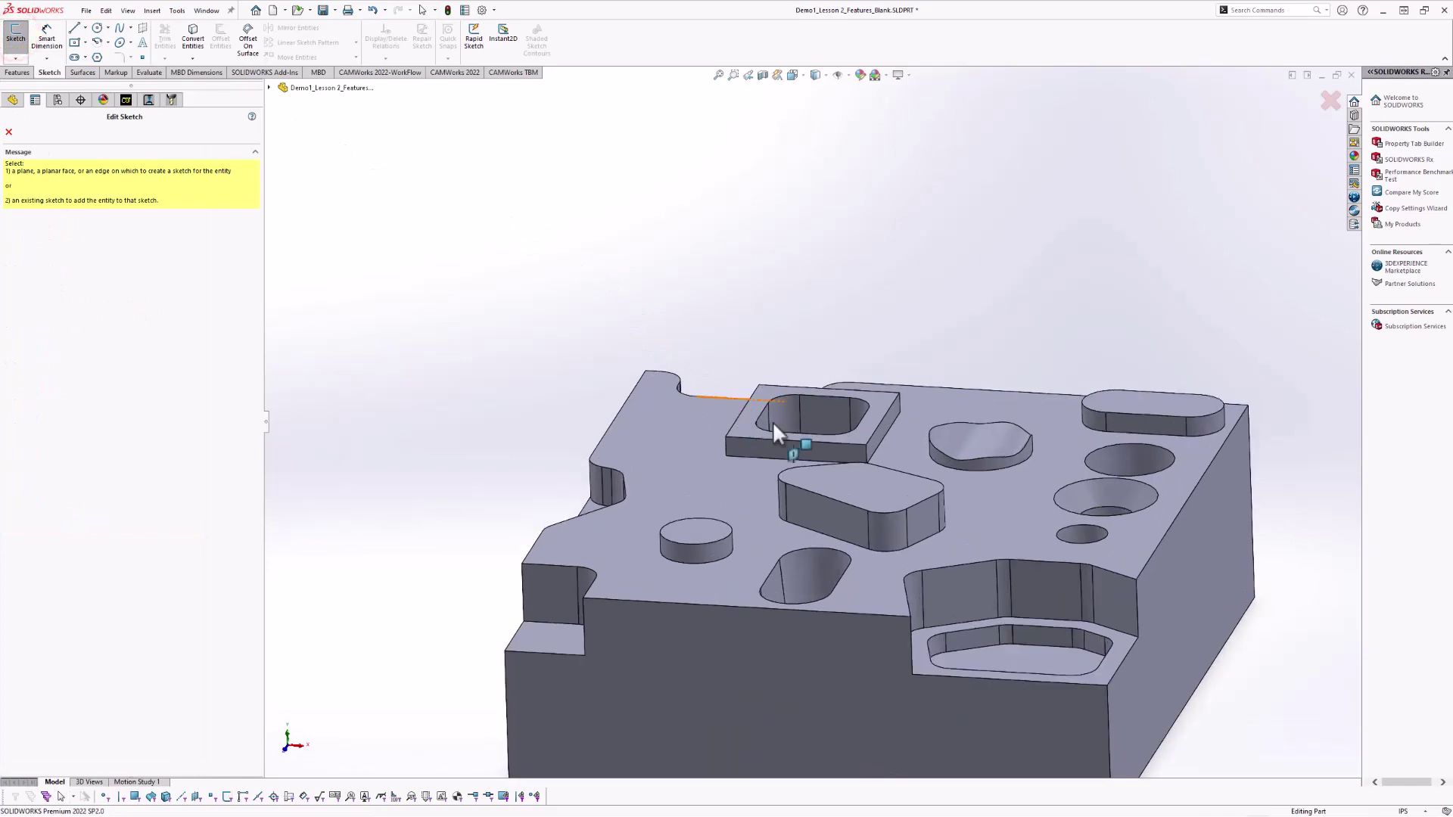
{"action": "left_click", "coordinate": [861, 495]}
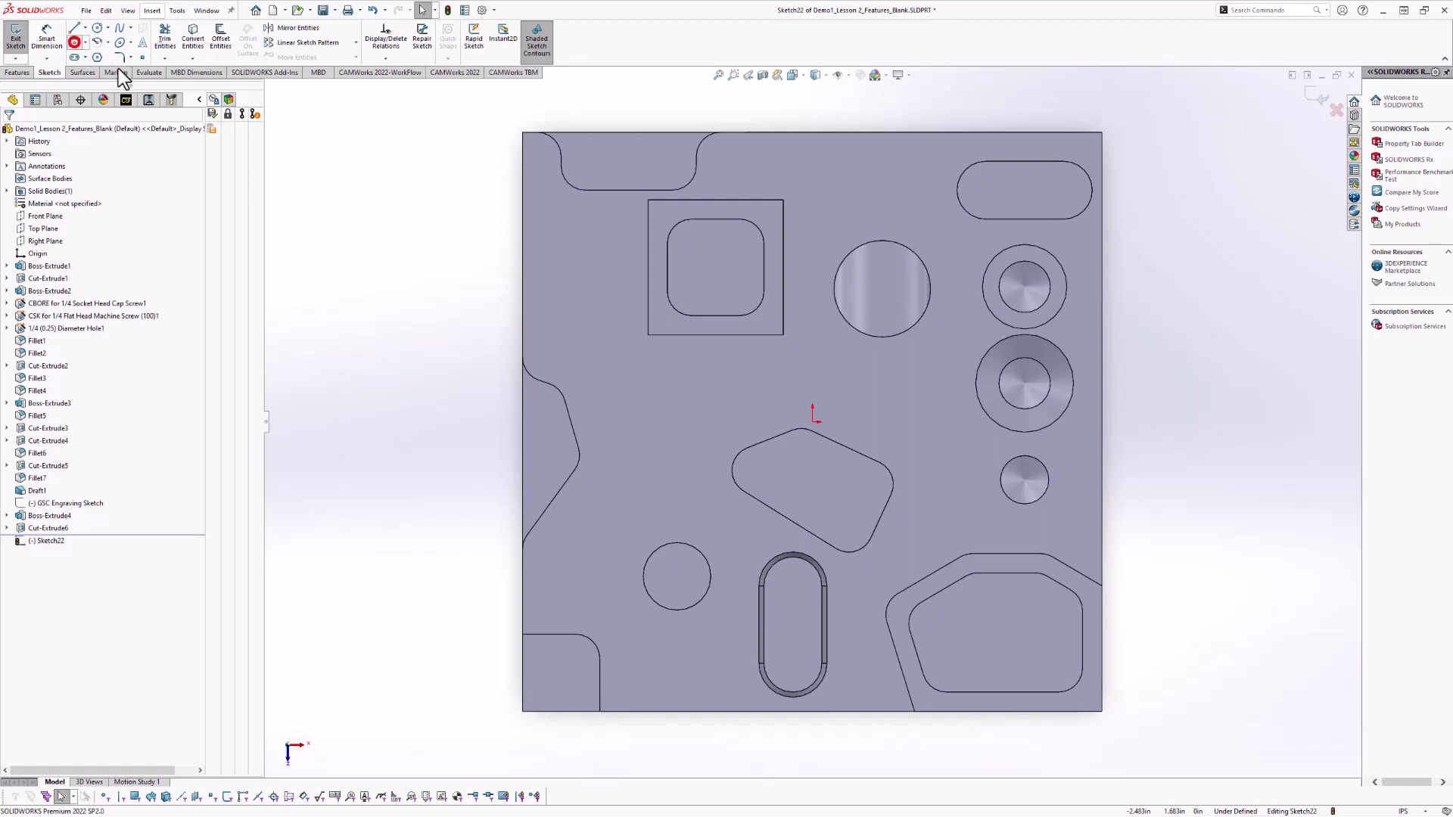
{"action": "left_click", "coordinate": [74, 42]}
{"action": "left_click", "coordinate": [813, 422]}
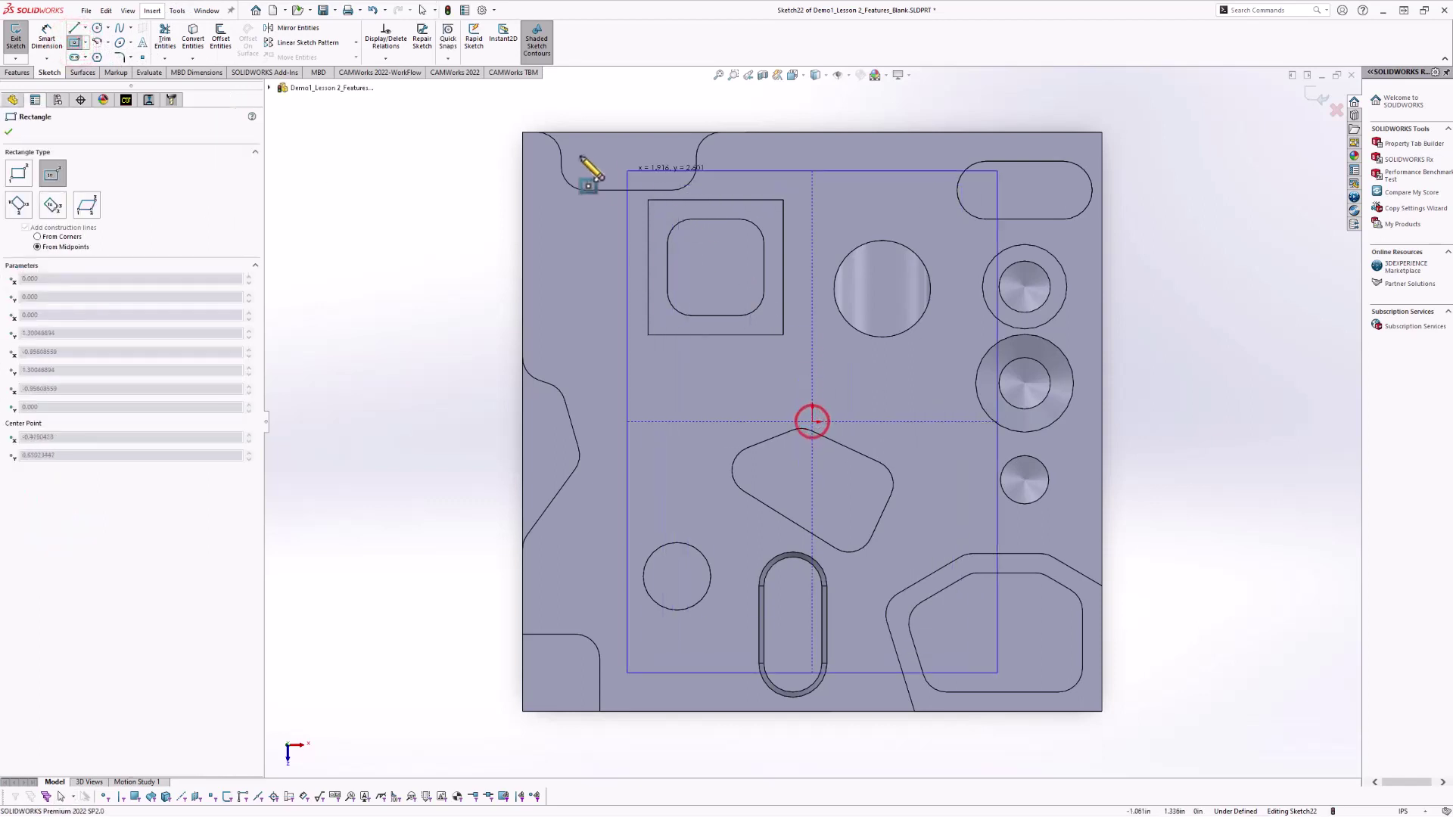
{"action": "left_click", "coordinate": [522, 132]}
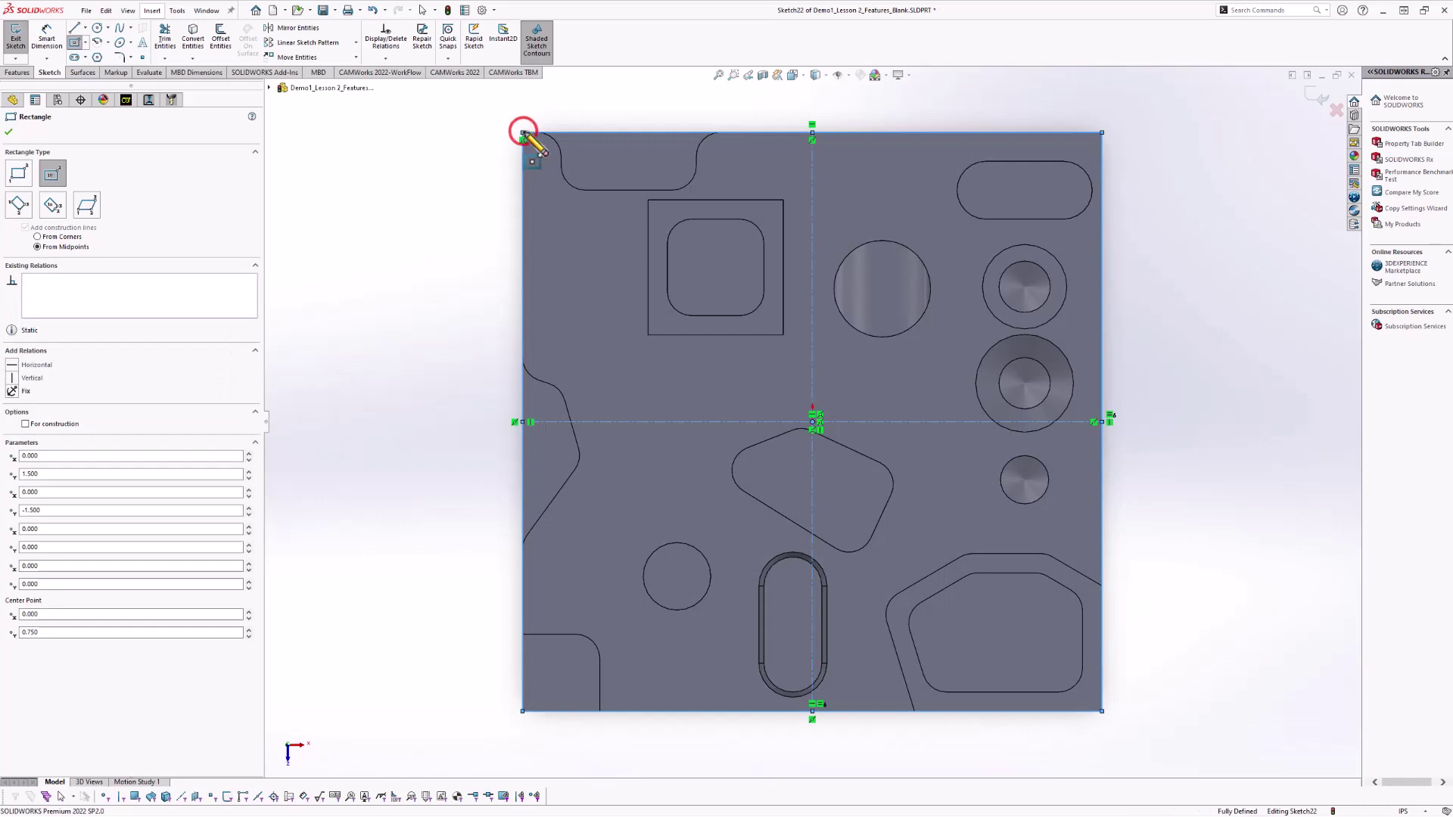
{"action": "left_click", "coordinate": [9, 133]}
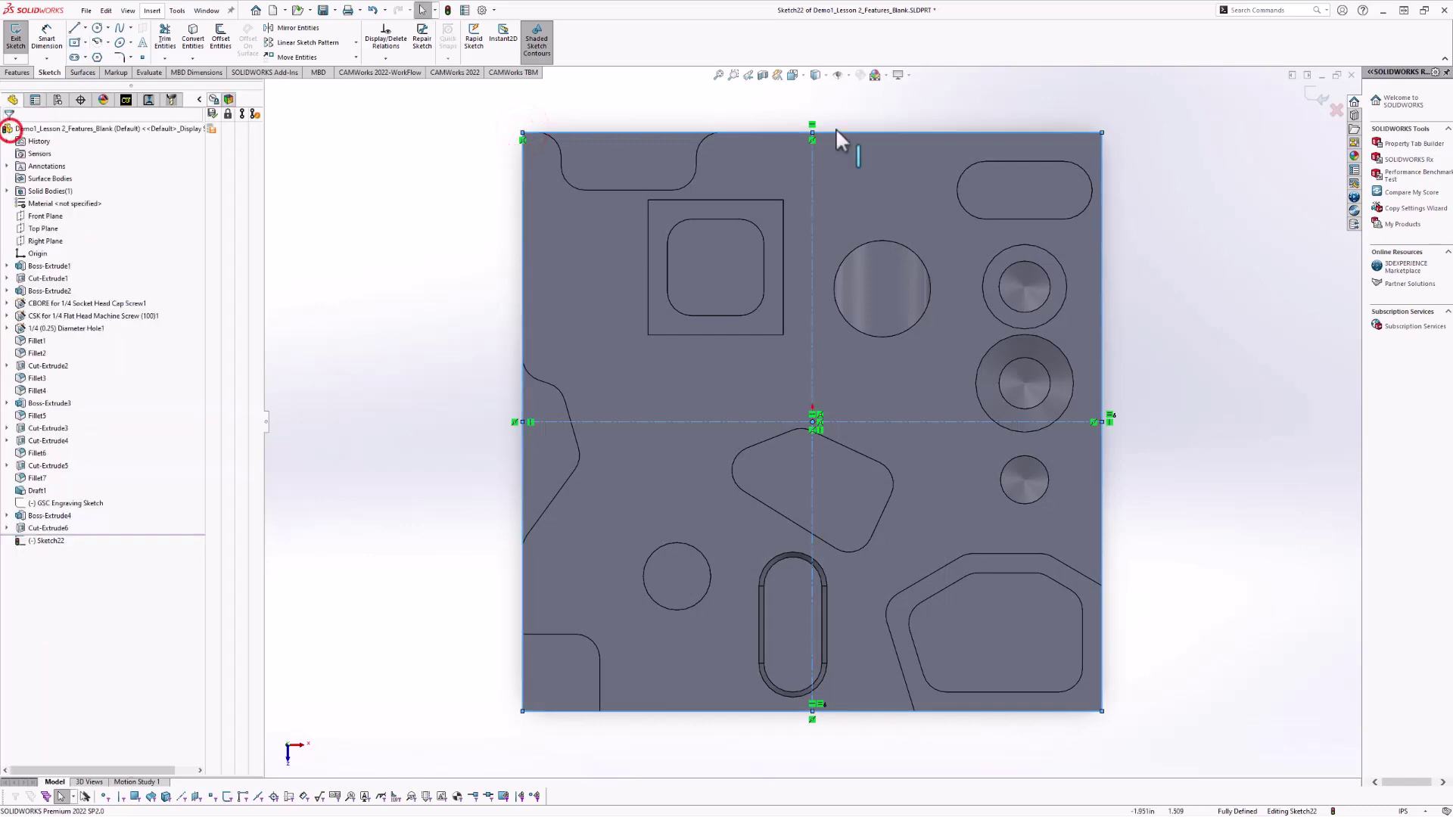
{"action": "left_click", "coordinate": [1311, 96]}
{"action": "mouse_move", "coordinate": [1152, 449]}
{"action": "middle_mouse_down"}
{"action": "mouse_move", "coordinate": [1082, 480]}
{"action": "mouse_move", "coordinate": [1059, 256]}
{"action": "middle_mouse_up"}
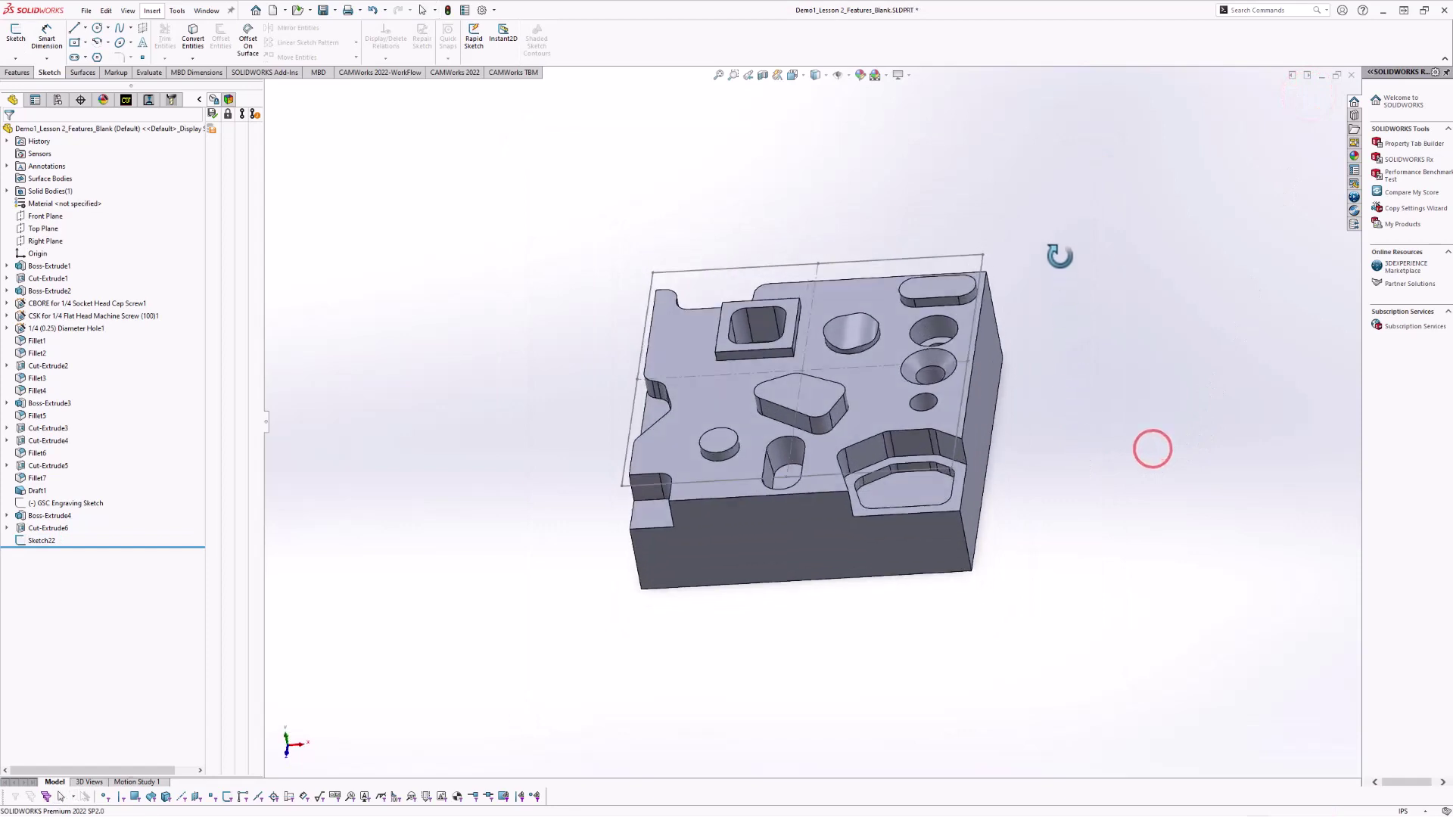
Rename Sketch22 to 'Open Profile sketch' and go back to the CAMWorks NC Manager tree.
{"action": "left_click", "coordinate": [41, 540]}
{"action": "left_click", "coordinate": [47, 540]}
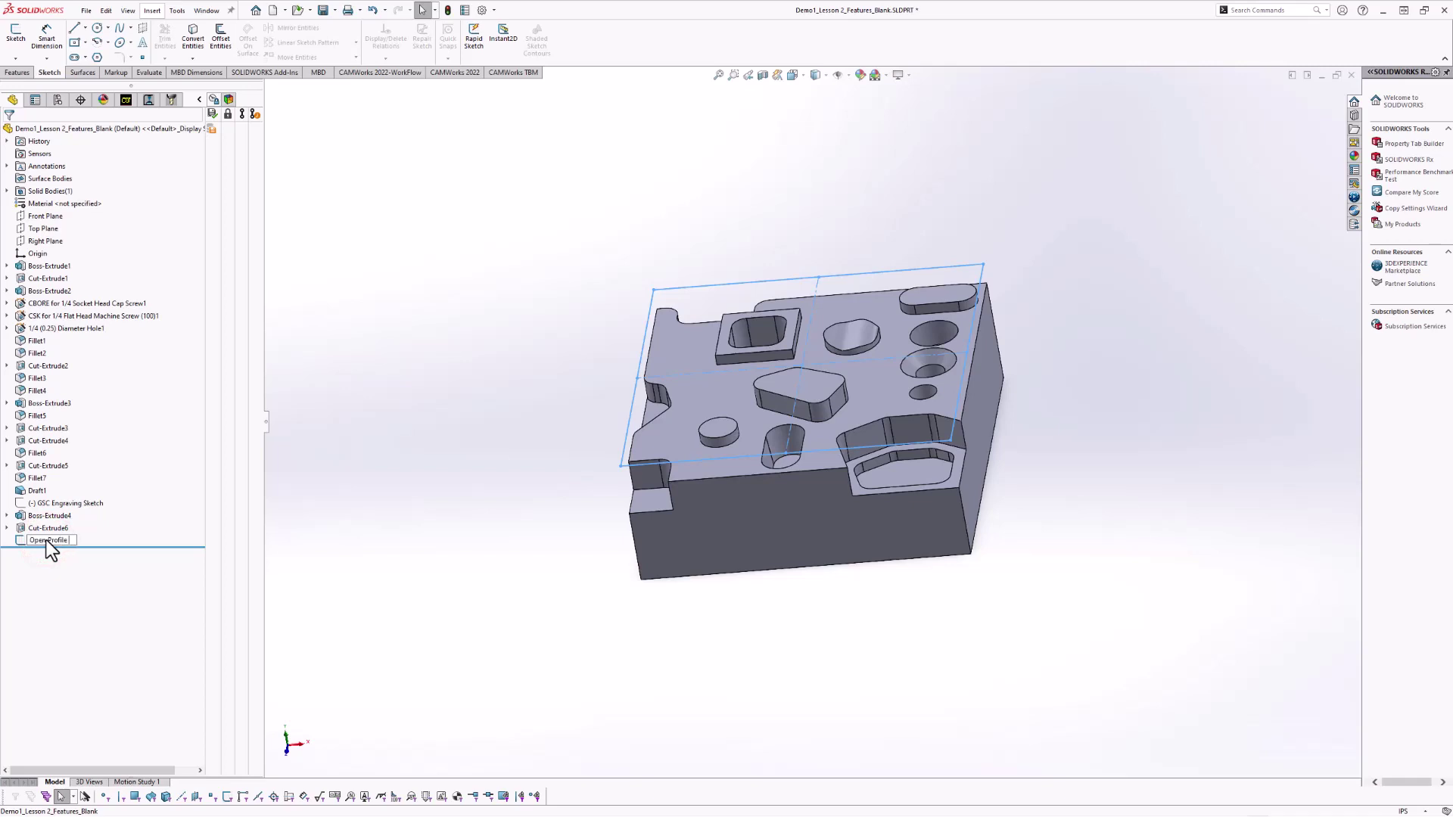
{"action": "type", "text": "Open Profile sketch"}
{"action": "left_click", "coordinate": [401, 306]}
{"action": "scroll", "coordinate": [746, 236], "scroll_direction": "down", "scroll_amount": 2}
{"action": "mouse_move", "coordinate": [784, 388]}
{"action": "middle_mouse_down"}
{"action": "mouse_move", "coordinate": [772, 411]}
{"action": "mouse_move", "coordinate": [843, 334]}
{"action": "mouse_move", "coordinate": [852, 292]}
{"action": "mouse_move", "coordinate": [787, 364]}
{"action": "middle_mouse_up"}
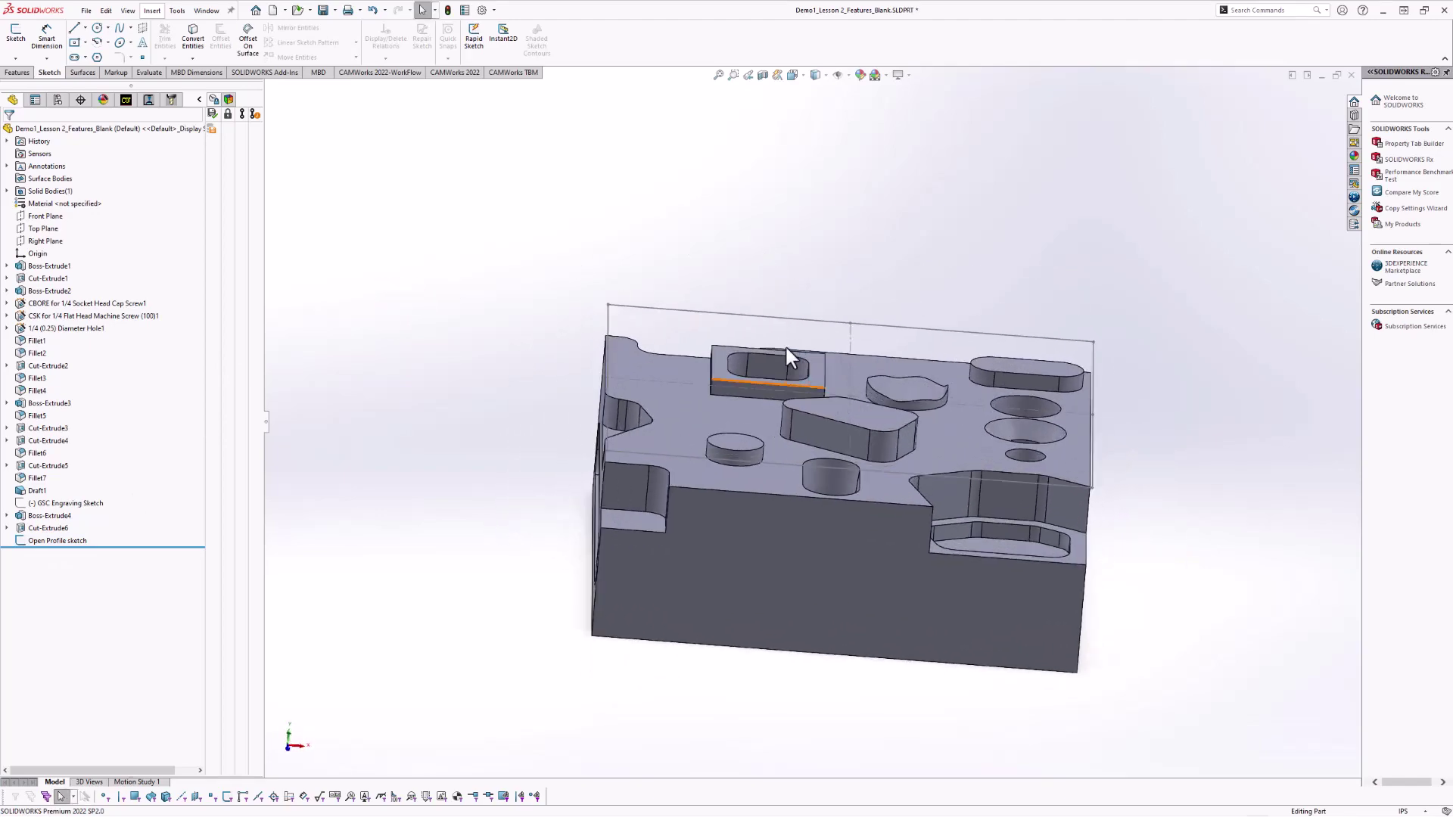
{"action": "left_click", "coordinate": [124, 99]}
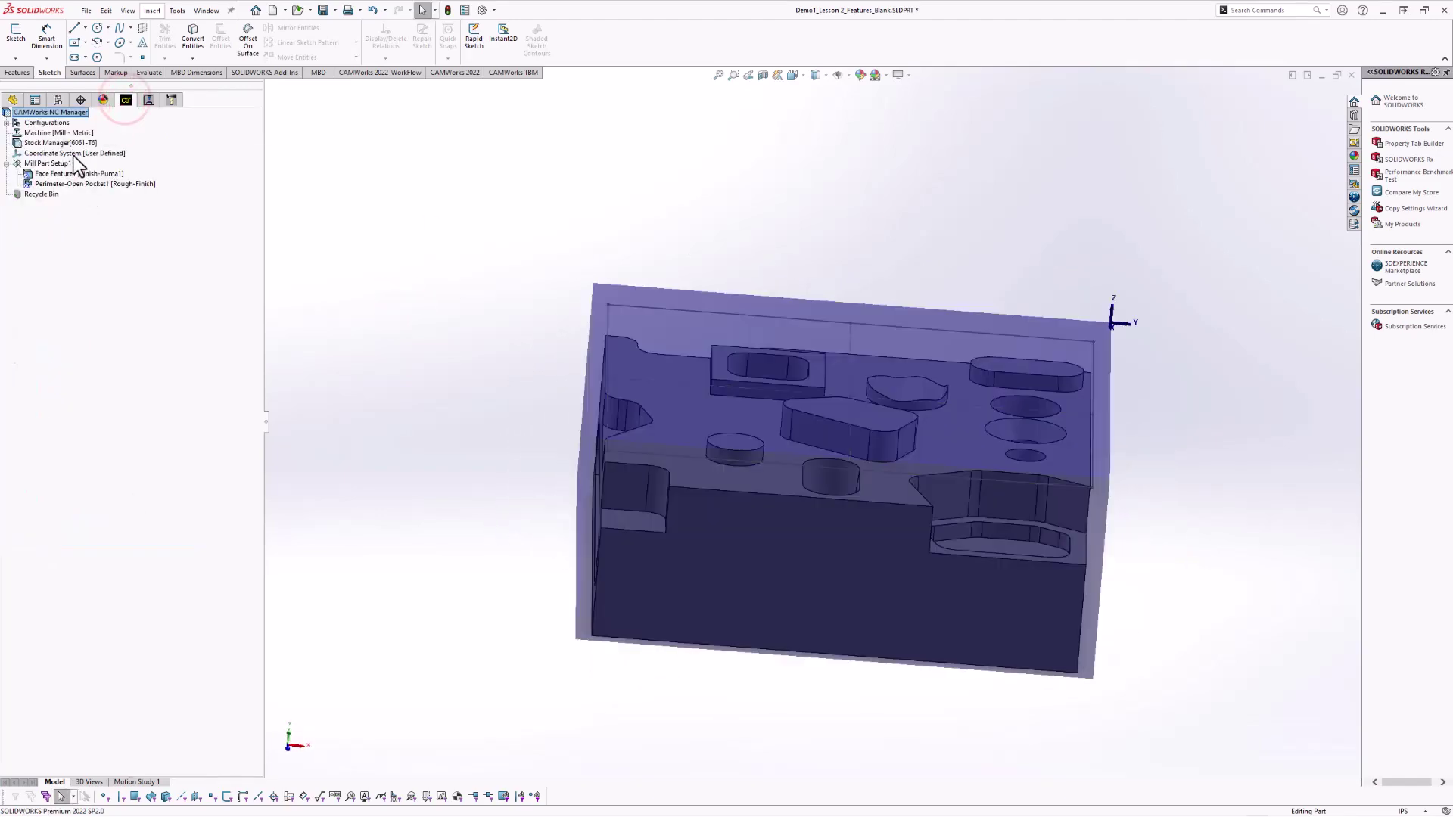
Create a new 2.5 axis Open Pocket feature on Mill Part Setup1 using Open Profile sketch.
{"action": "right_click", "coordinate": [61, 163]}
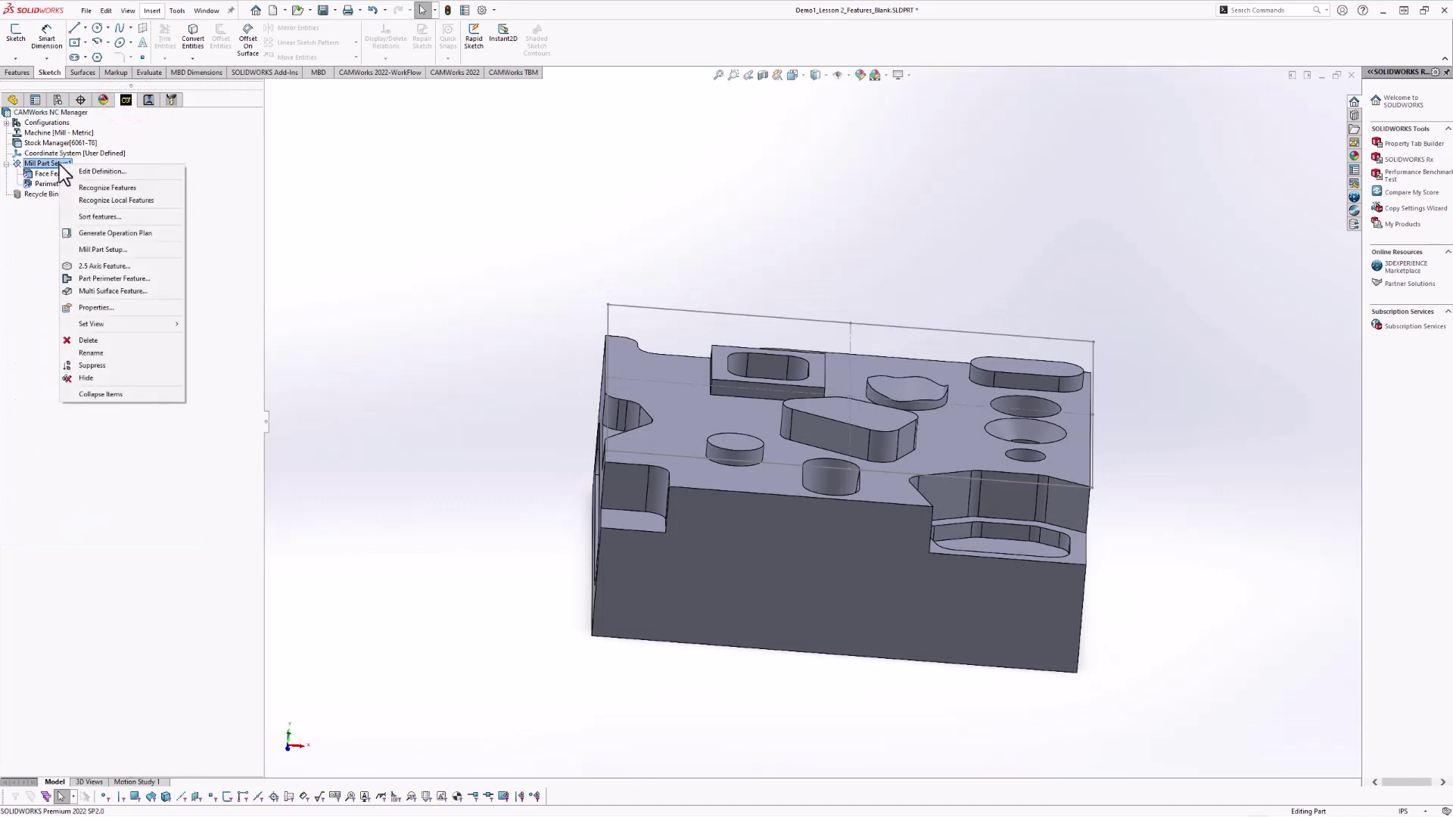
{"action": "left_click", "coordinate": [101, 265]}
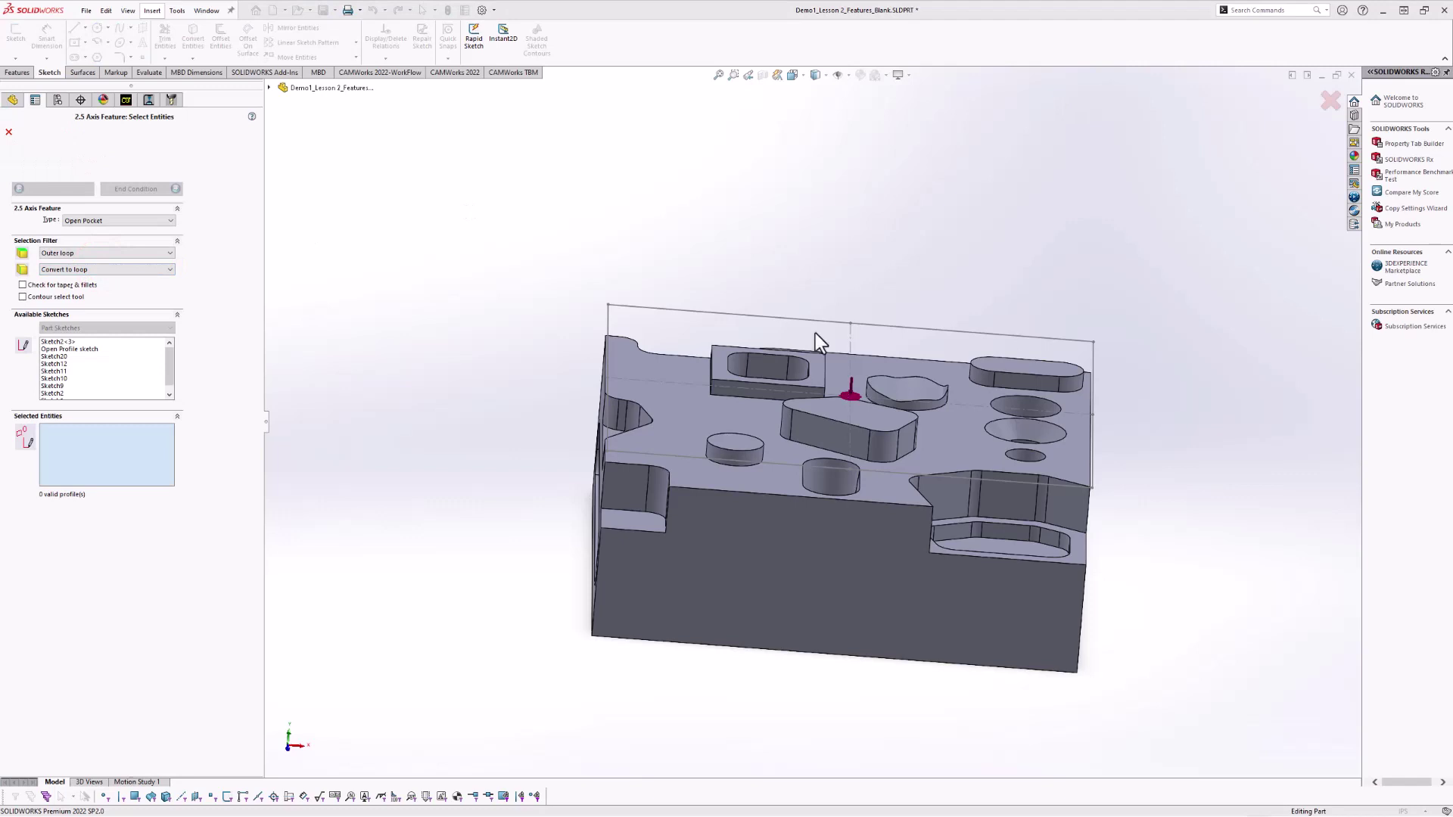
{"action": "left_click", "coordinate": [130, 221]}
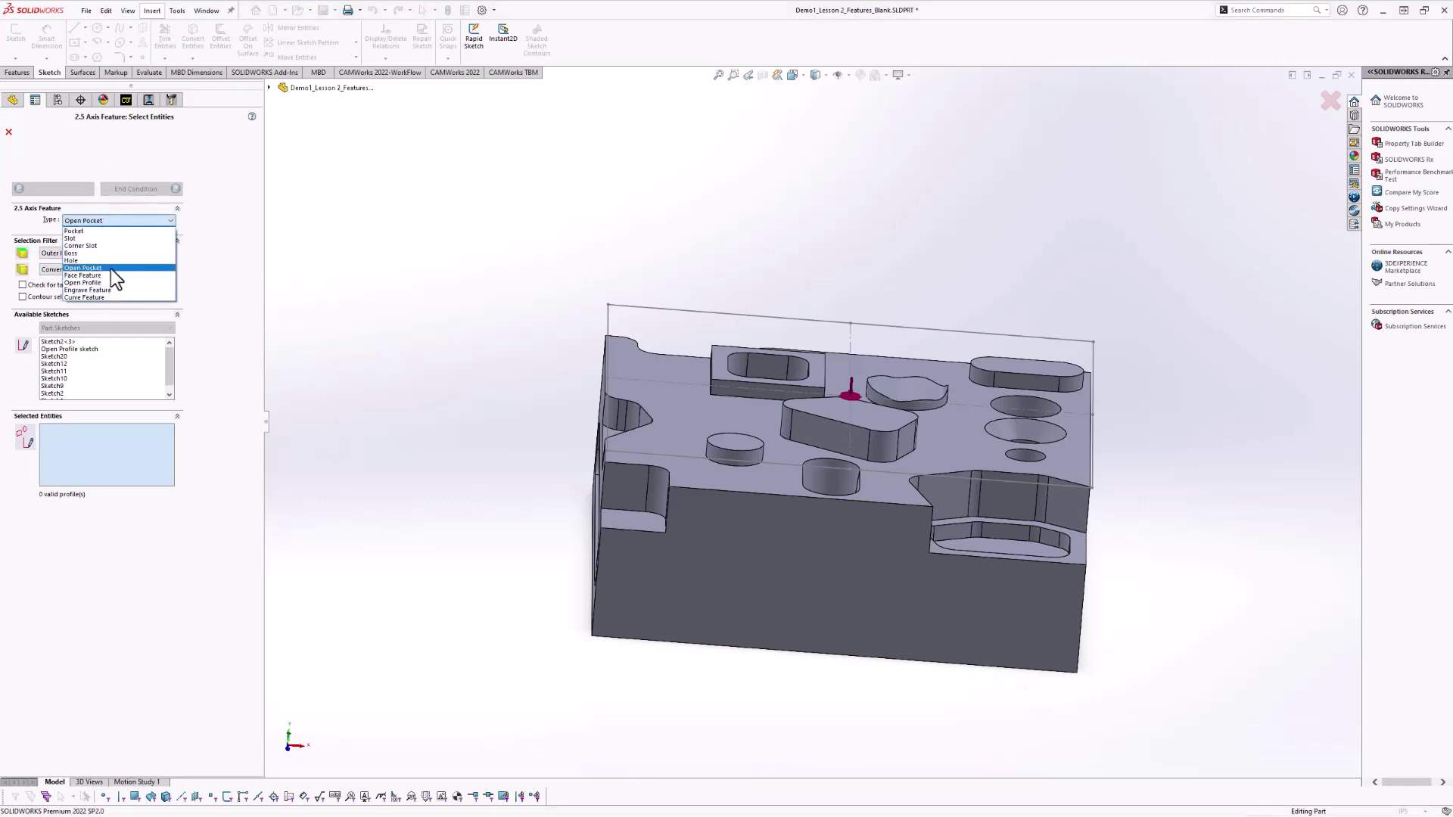
{"action": "left_click", "coordinate": [110, 269]}
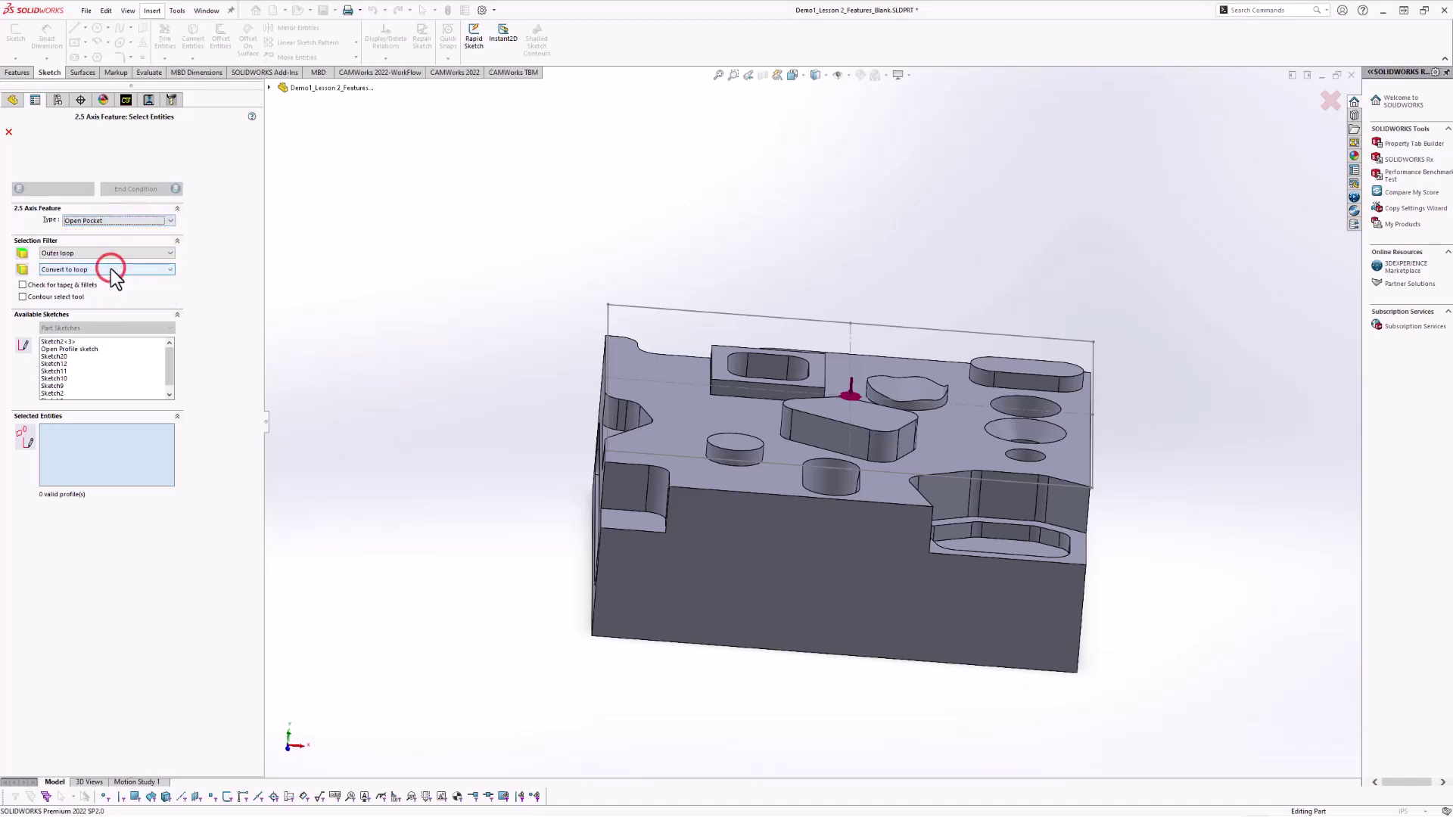
{"action": "left_click", "coordinate": [95, 439]}
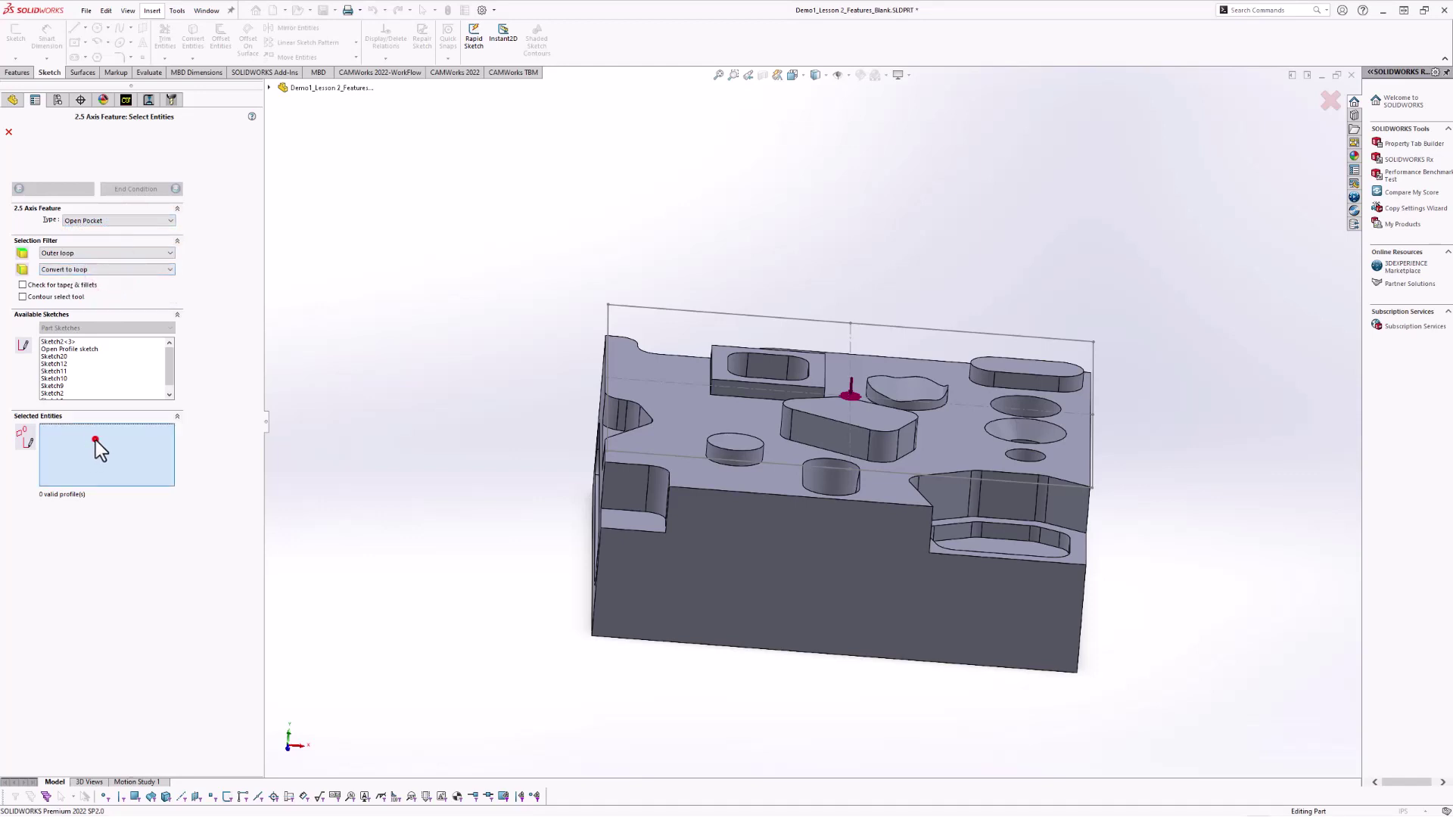
{"action": "left_click", "coordinate": [79, 350]}
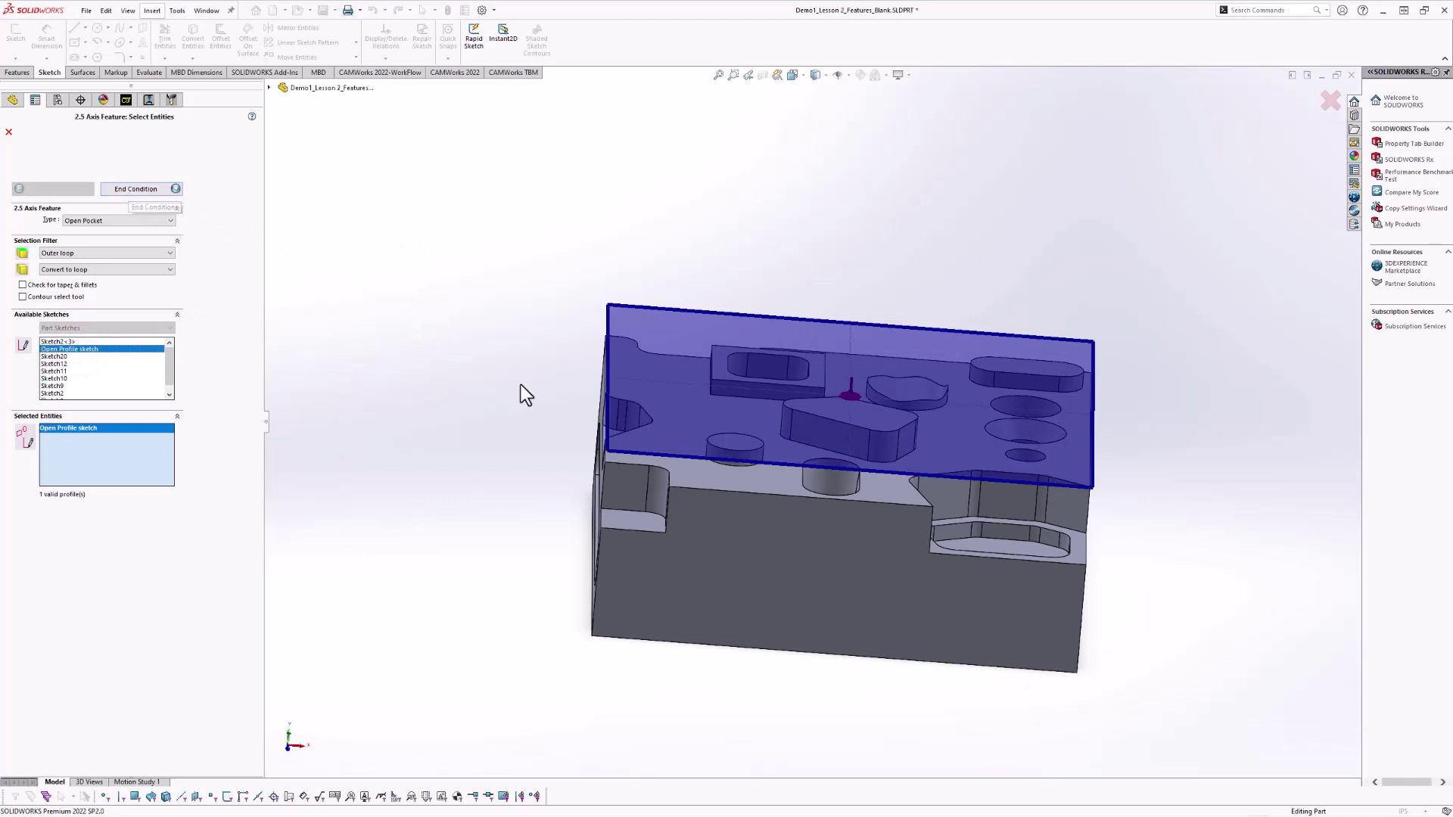
{"action": "middle_click_drag", "start_coordinate": [519, 391], "coordinate": [539, 323]}
{"action": "scroll", "coordinate": [773, 395], "scroll_direction": "down", "scroll_amount": 3}
{"action": "middle_click_drag", "start_coordinate": [869, 415], "coordinate": [892, 424]}
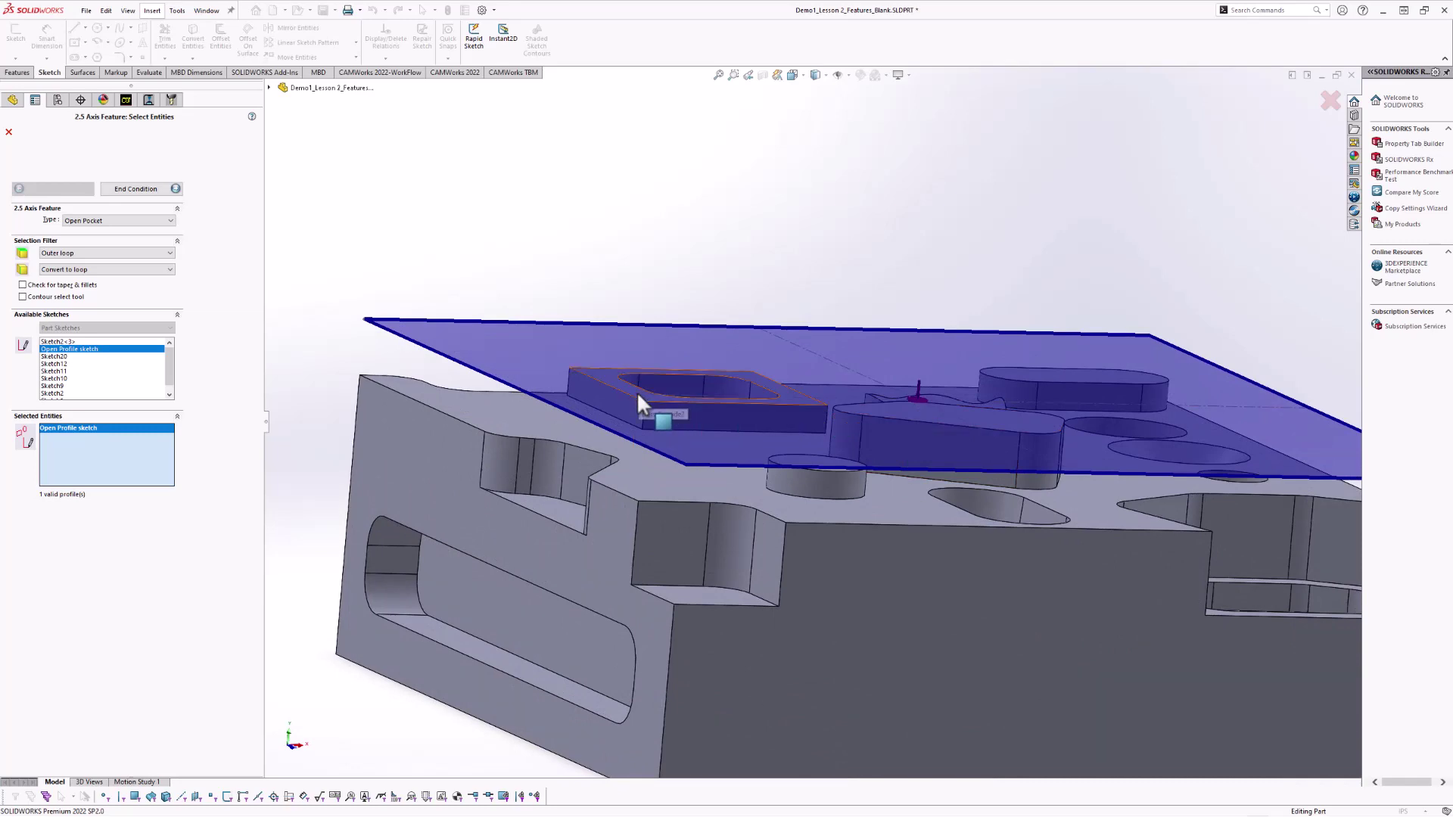
{"action": "key", "text": "z"}
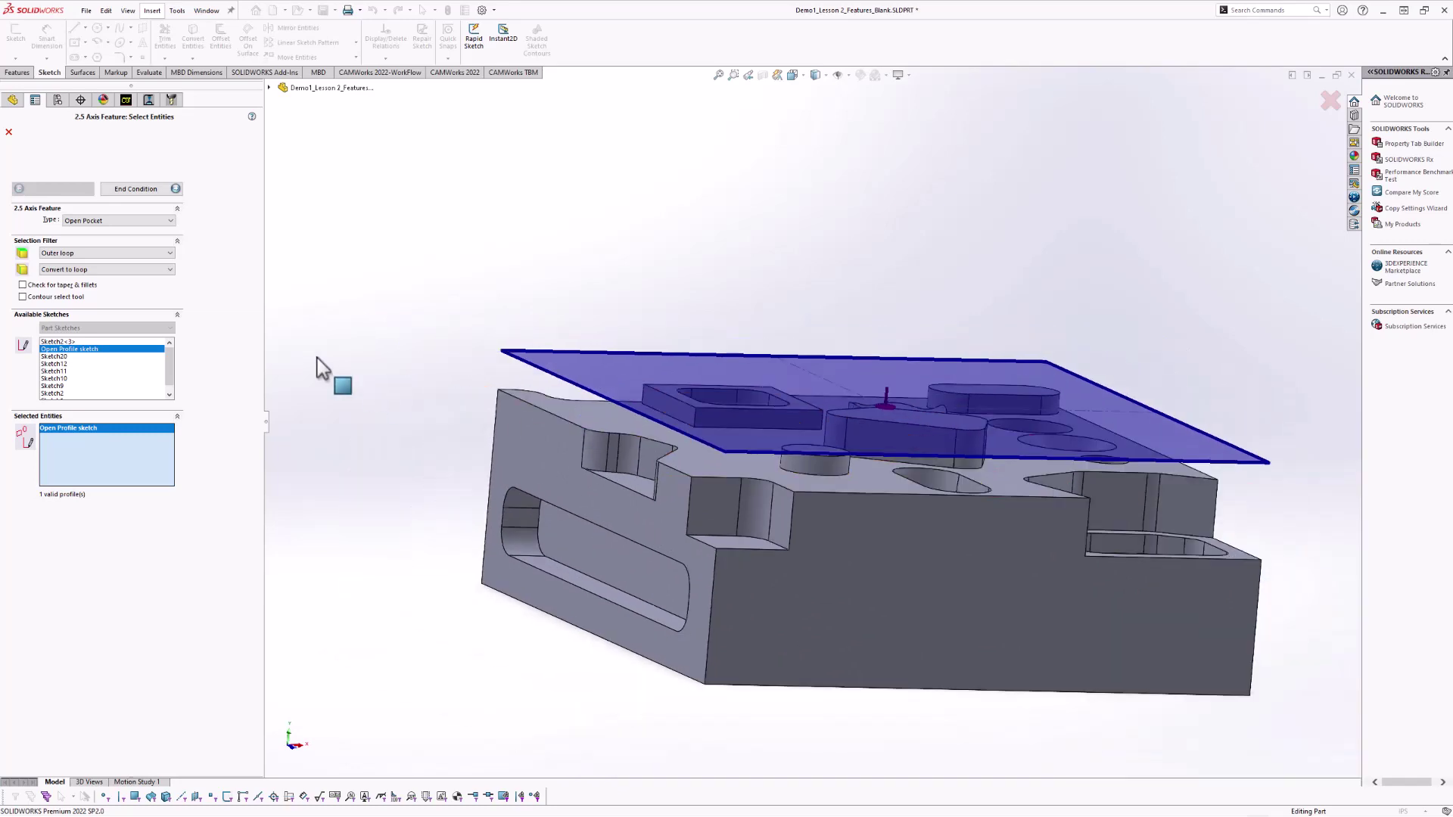
Set the pocket's end condition to Up to Face at the square boss's top face.
{"action": "left_click", "coordinate": [125, 191]}
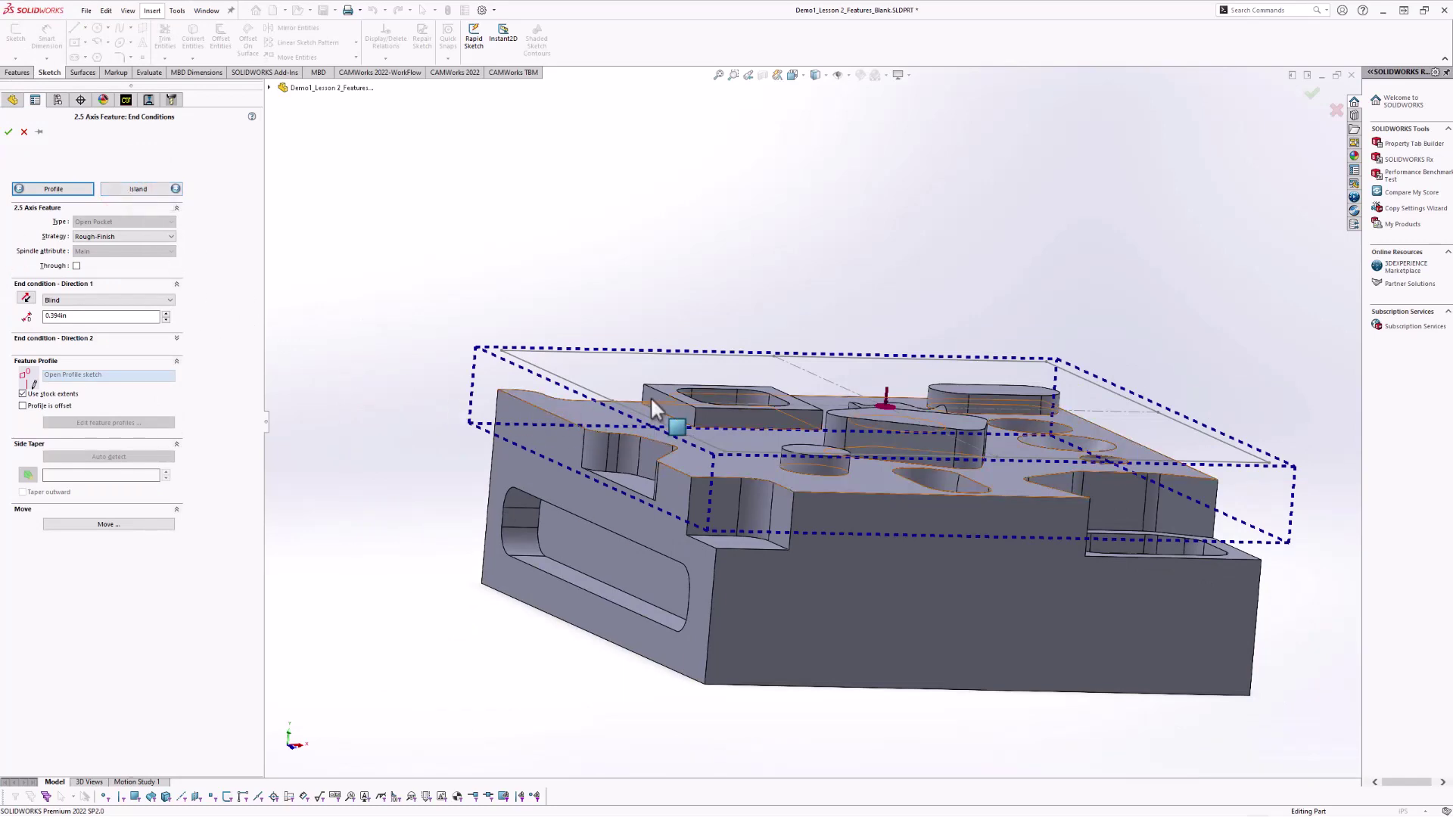
{"action": "scroll", "coordinate": [650, 396], "scroll_direction": "down", "scroll_amount": 3}
{"action": "scroll", "coordinate": [726, 378], "scroll_direction": "down", "scroll_amount": 3}
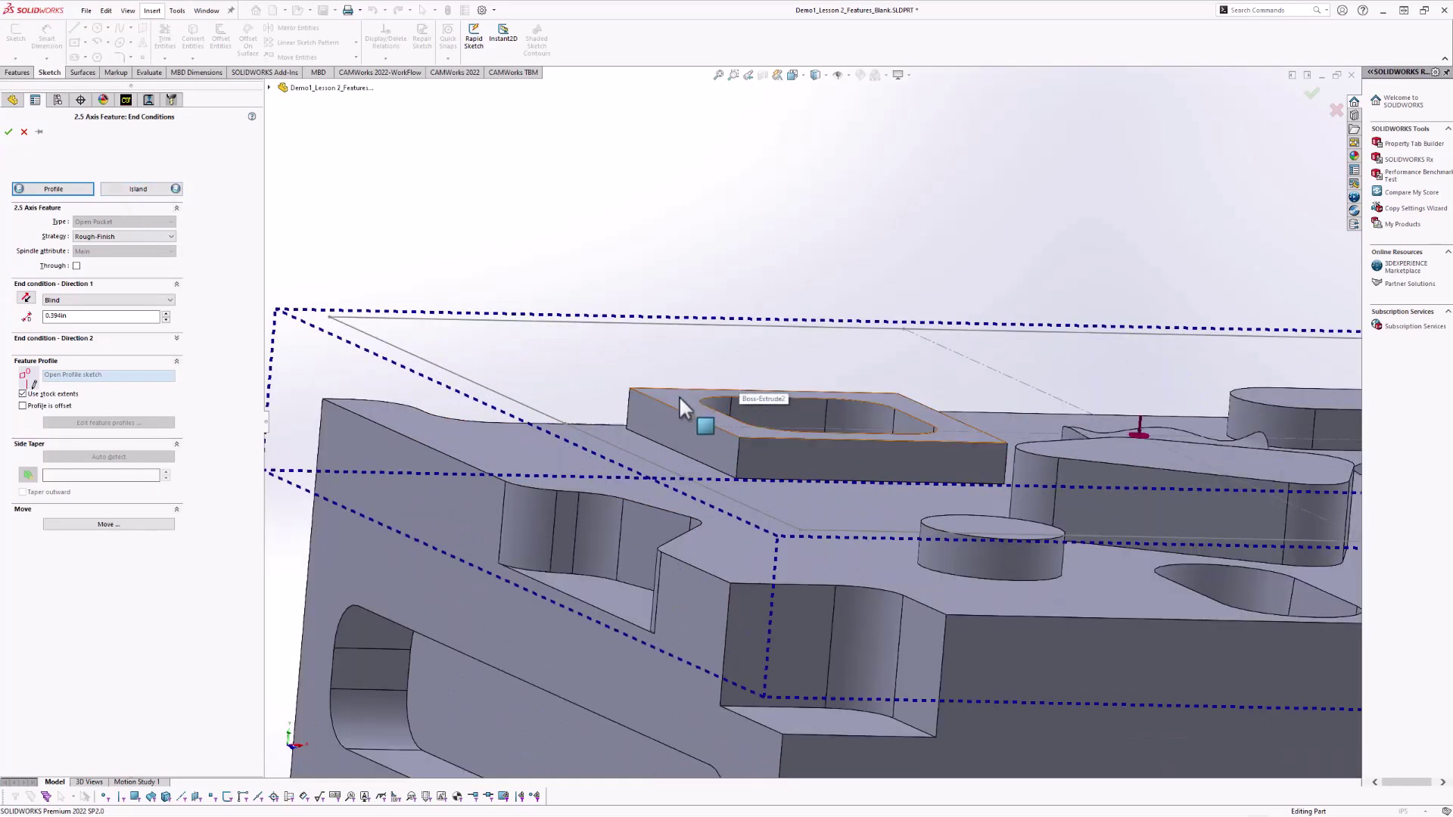
{"action": "left_click", "coordinate": [679, 396]}
{"action": "scroll", "coordinate": [692, 403], "scroll_direction": "up", "scroll_amount": 6}
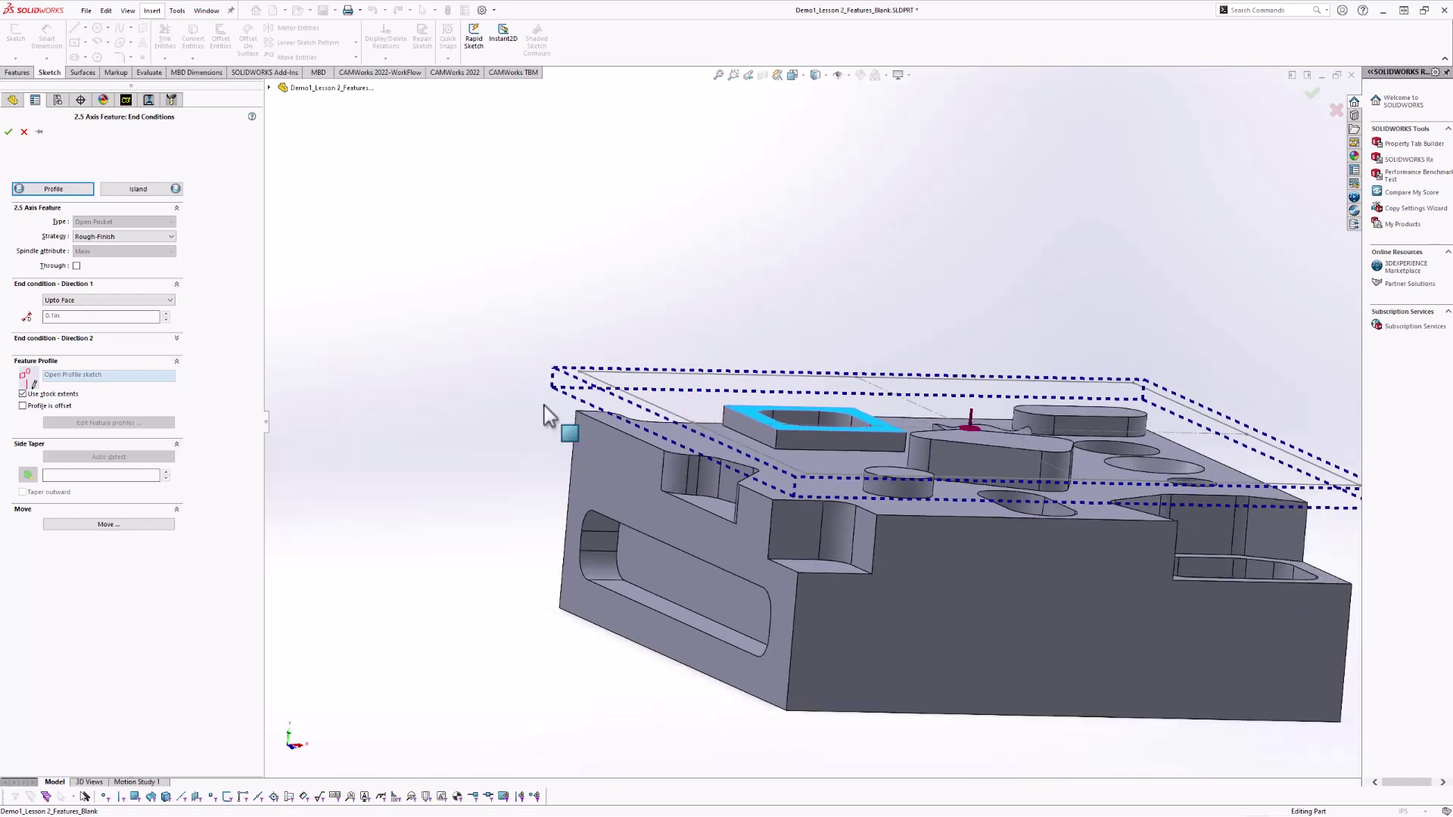
{"action": "middle_click_drag", "start_coordinate": [664, 428], "coordinate": [632, 390]}
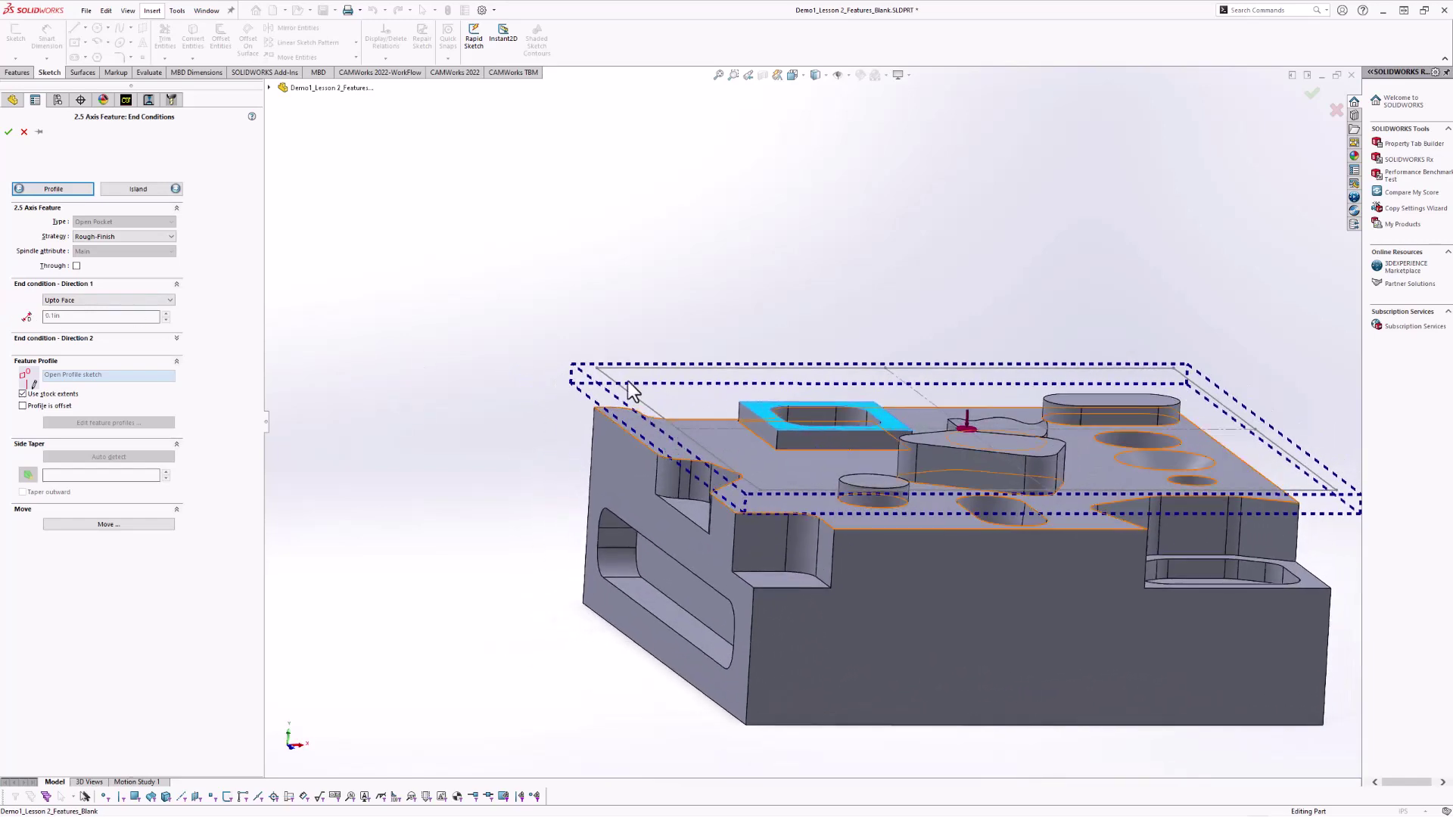
{"action": "scroll", "coordinate": [778, 444], "scroll_direction": "down", "scroll_amount": 3}
{"action": "middle_click_drag", "start_coordinate": [778, 443], "coordinate": [748, 392]}
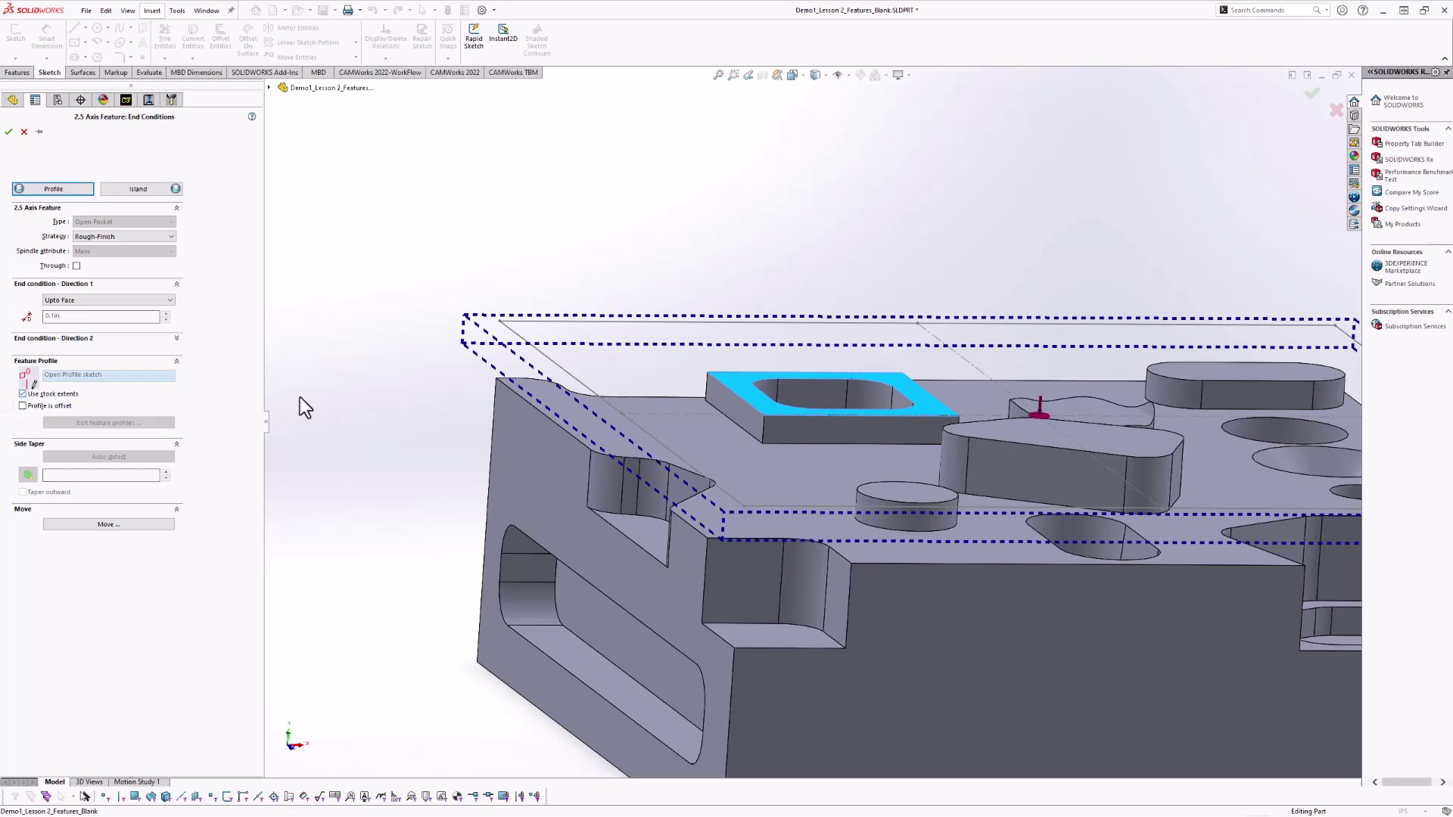
{"action": "scroll", "coordinate": [639, 413], "scroll_direction": "down", "scroll_amount": 3}
{"action": "middle_click_drag", "start_coordinate": [638, 413], "coordinate": [673, 394]}
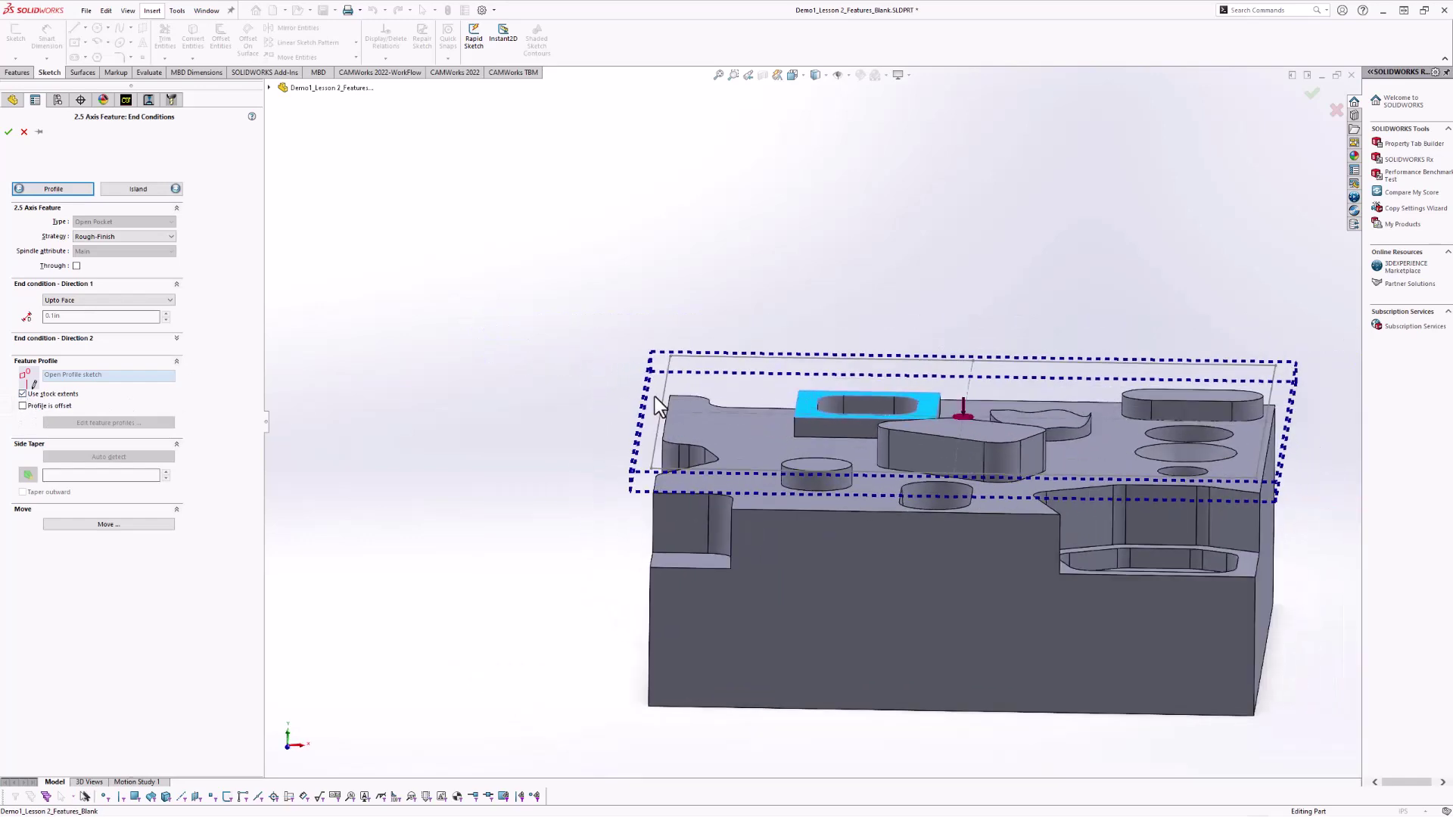
Turn off Use stock extents and change the pocket's machining strategy to Rough.
{"action": "left_click", "coordinate": [23, 394]}
{"action": "scroll", "coordinate": [693, 403], "scroll_direction": "up", "scroll_amount": 2}
{"action": "scroll", "coordinate": [711, 424], "scroll_direction": "down", "scroll_amount": 3}
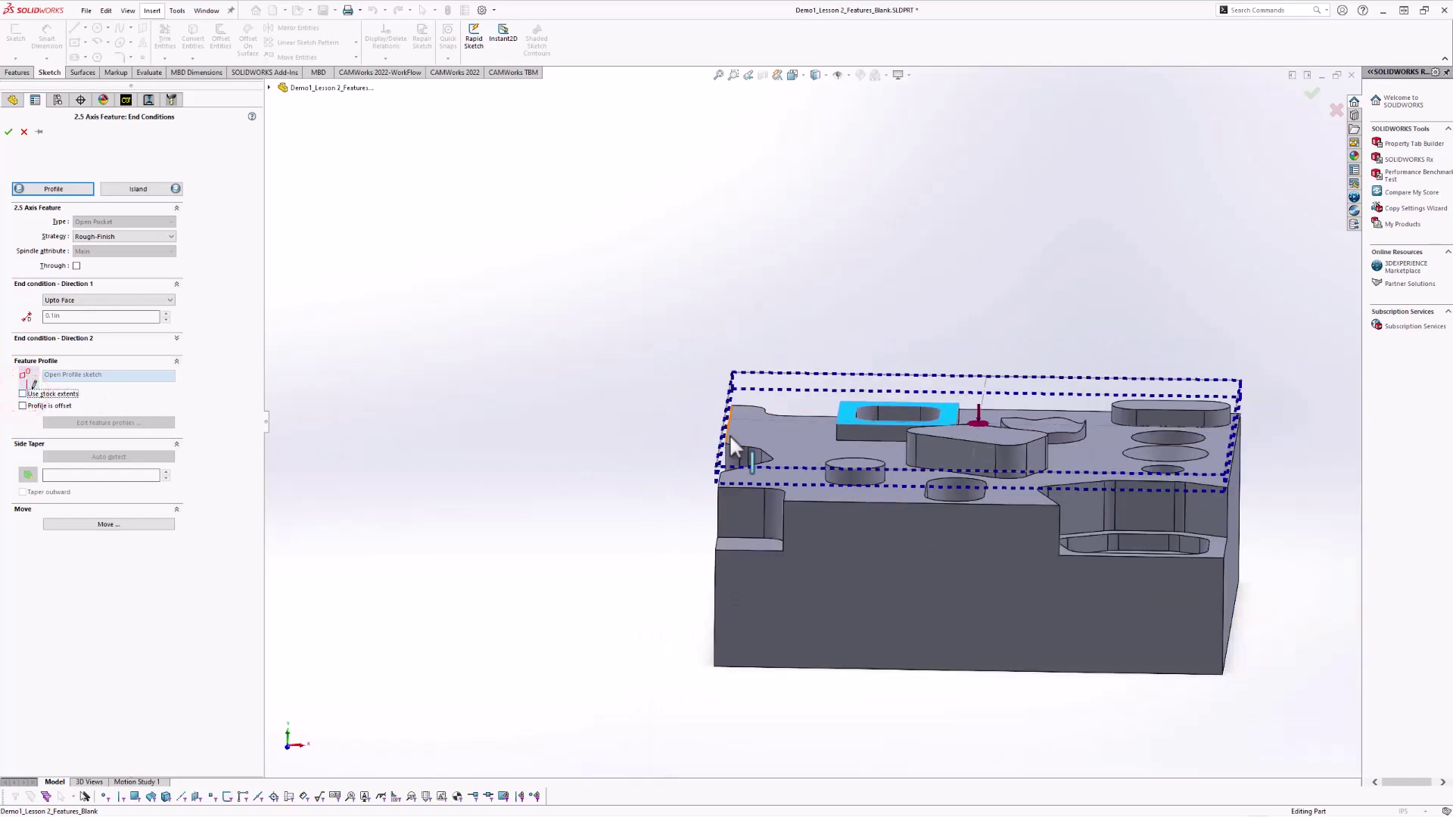
{"action": "scroll", "coordinate": [746, 398], "scroll_direction": "up", "scroll_amount": 2}
{"action": "scroll", "coordinate": [746, 401], "scroll_direction": "down", "scroll_amount": 3}
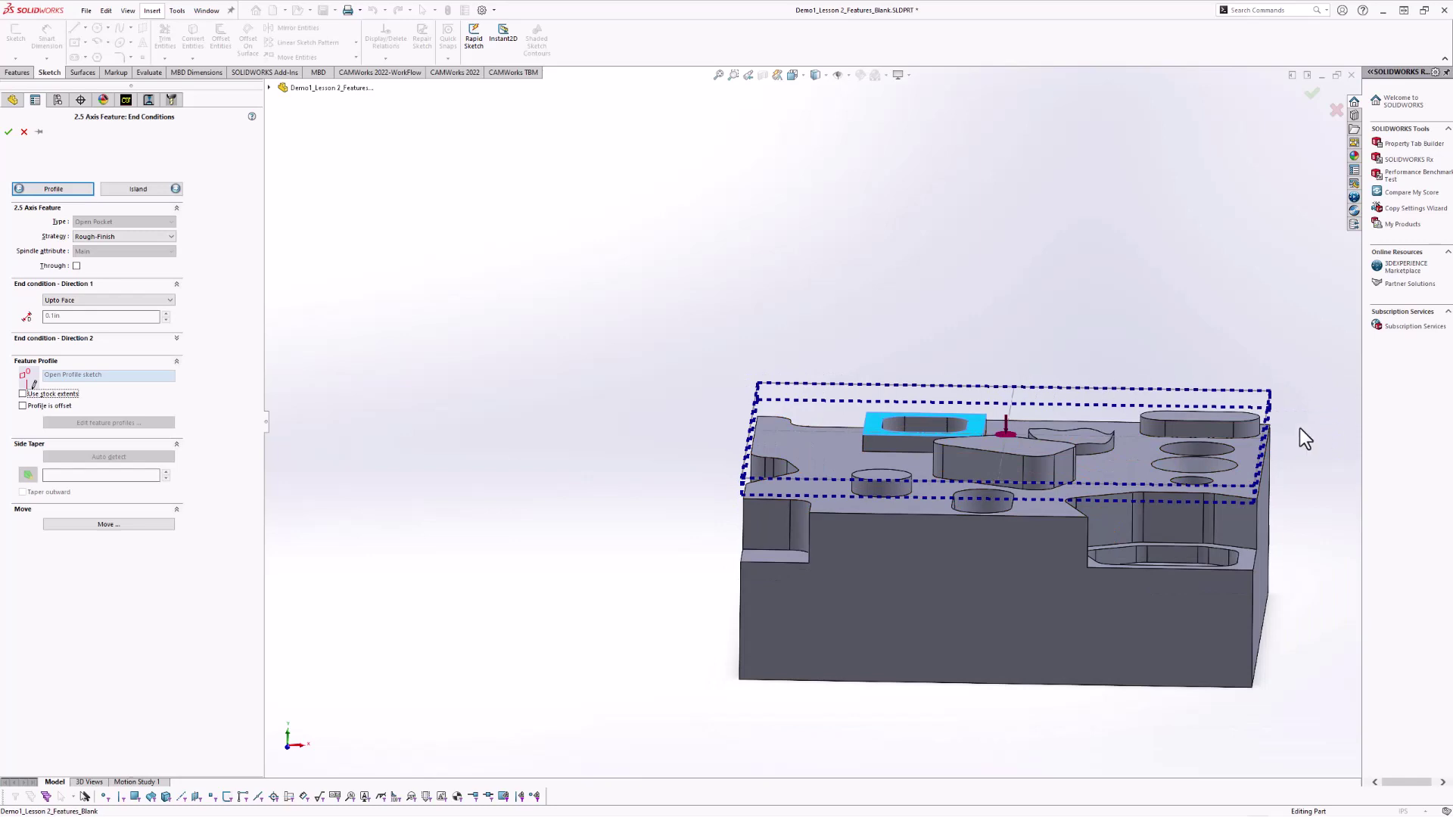
{"action": "middle_click_drag", "start_coordinate": [1019, 272], "coordinate": [1043, 428]}
{"action": "scroll", "coordinate": [934, 426], "scroll_direction": "down", "scroll_amount": 3}
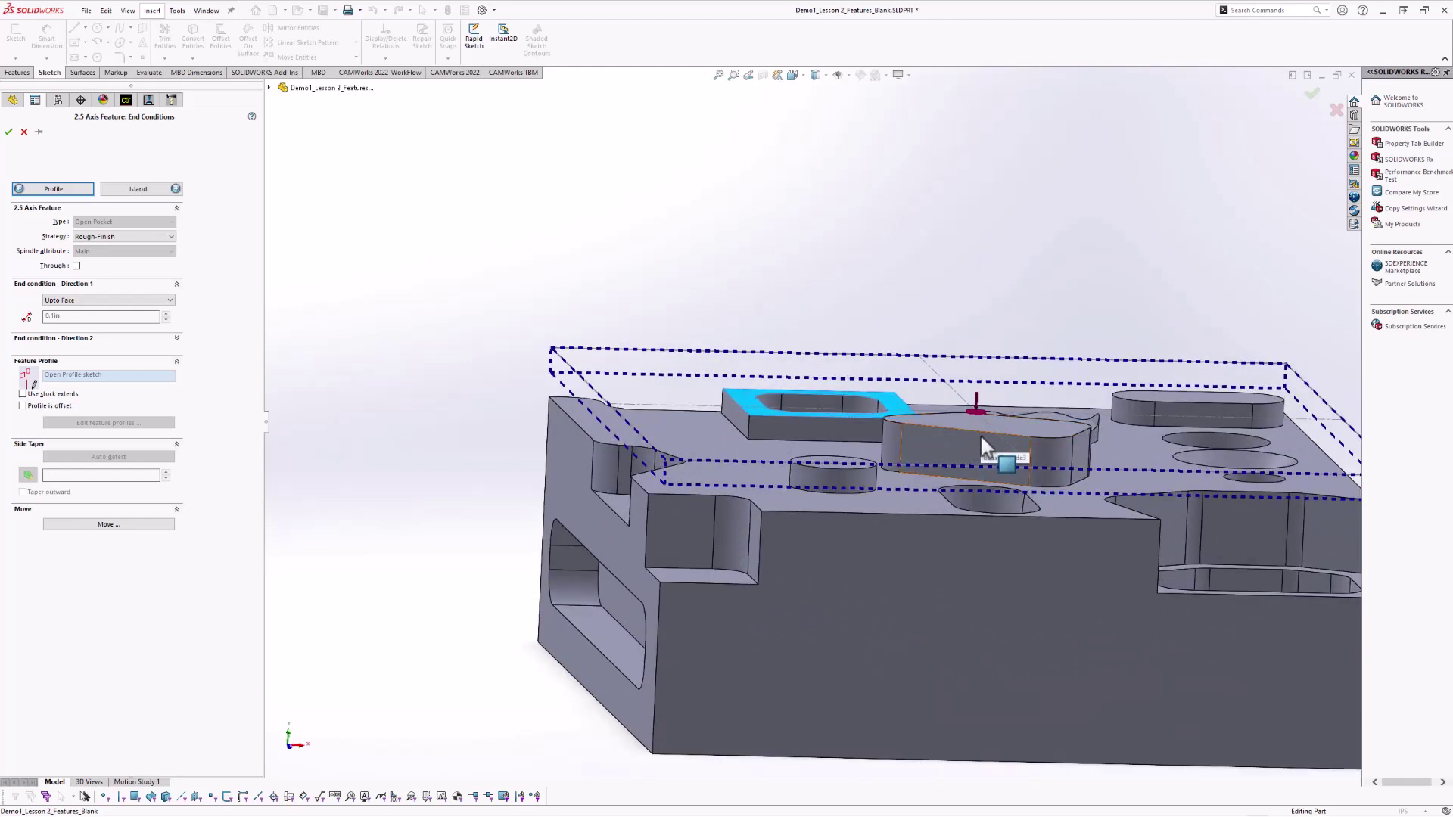
{"action": "scroll", "coordinate": [979, 433], "scroll_direction": "up", "scroll_amount": 4}
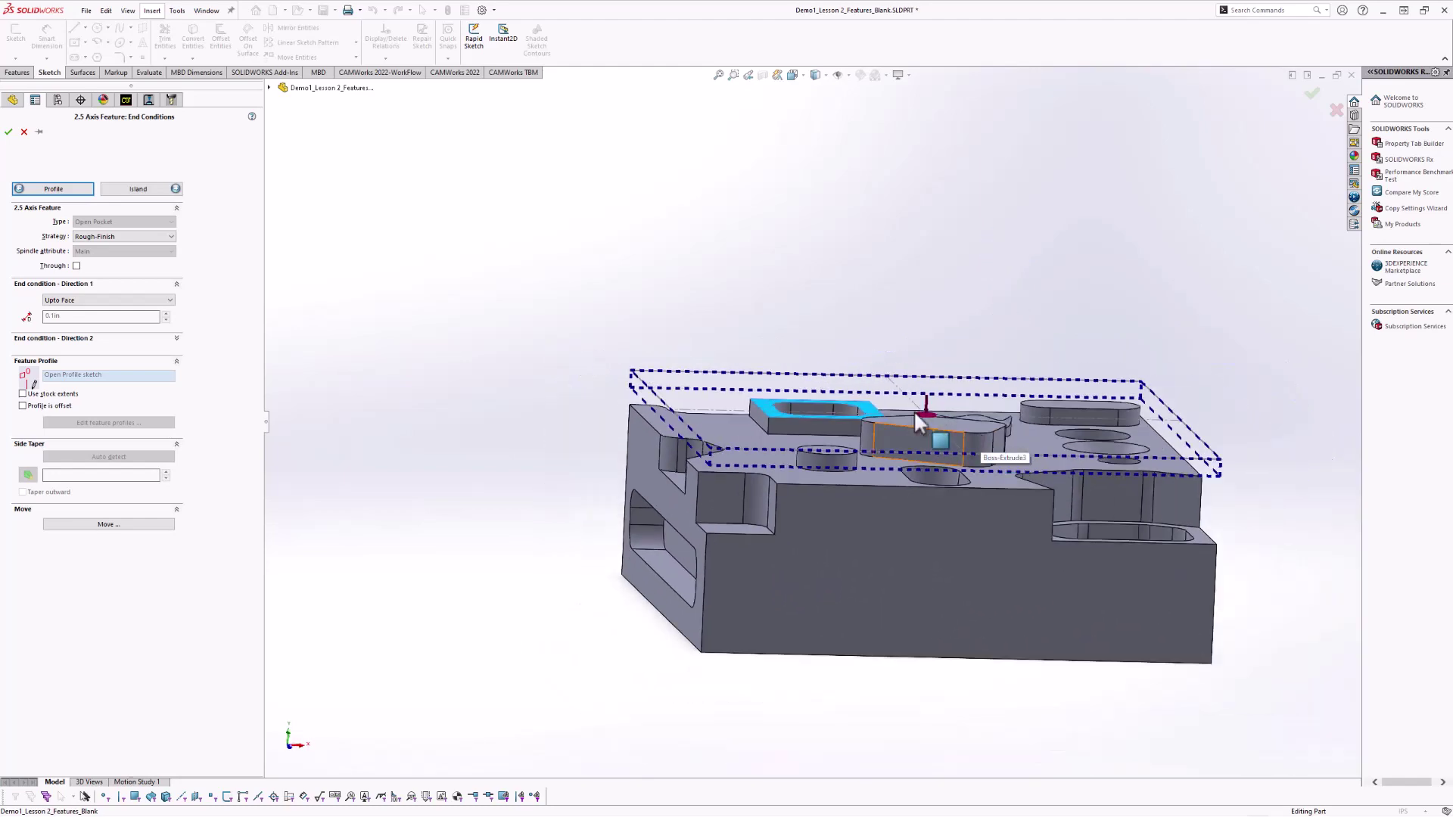
{"action": "left_click", "coordinate": [121, 239]}
{"action": "left_click", "coordinate": [107, 271]}
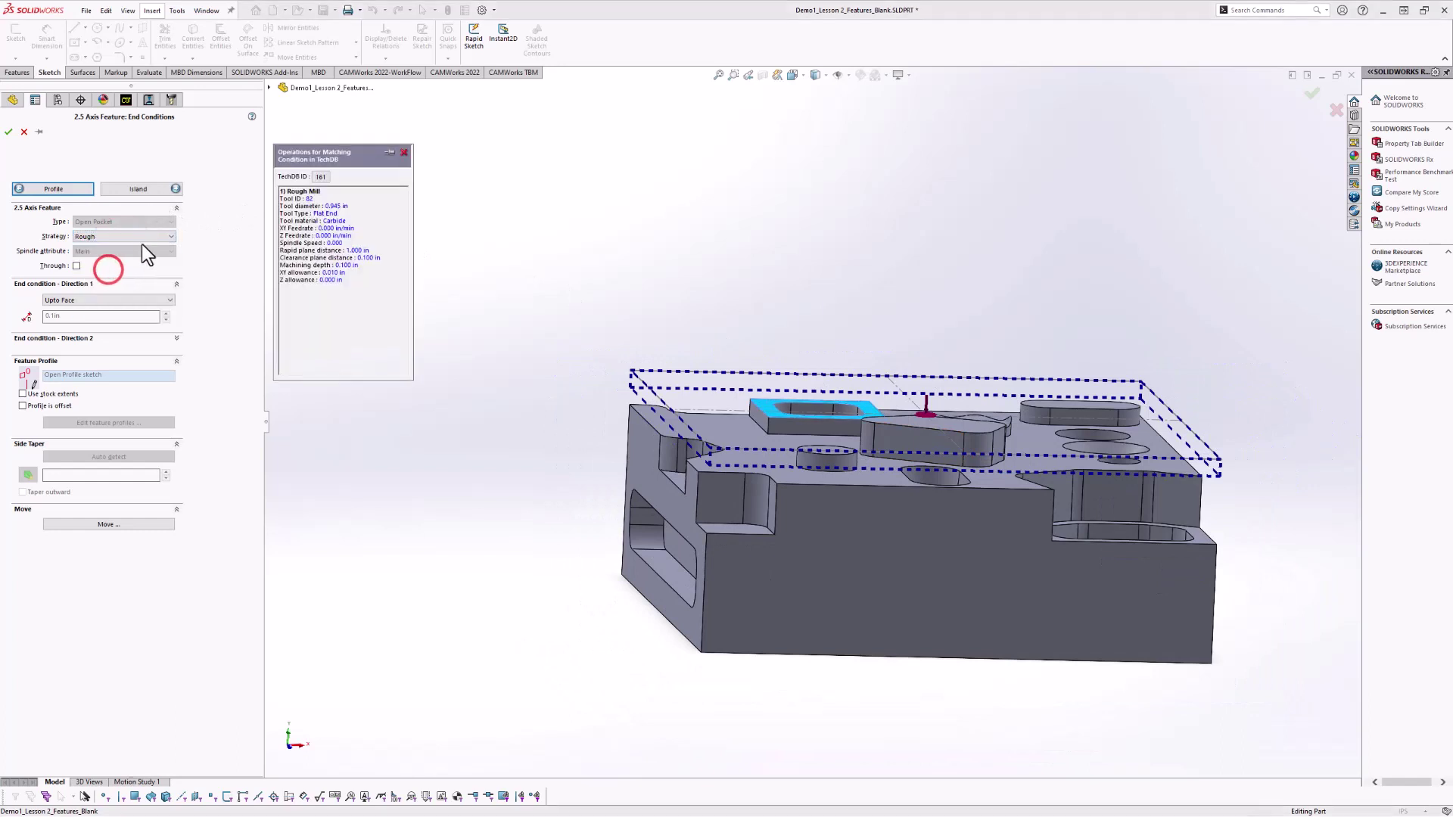
Select the rounded boss face (CW Face-3) as the island and finish Open Pocket1 [Rough].
{"action": "left_click", "coordinate": [133, 190]}
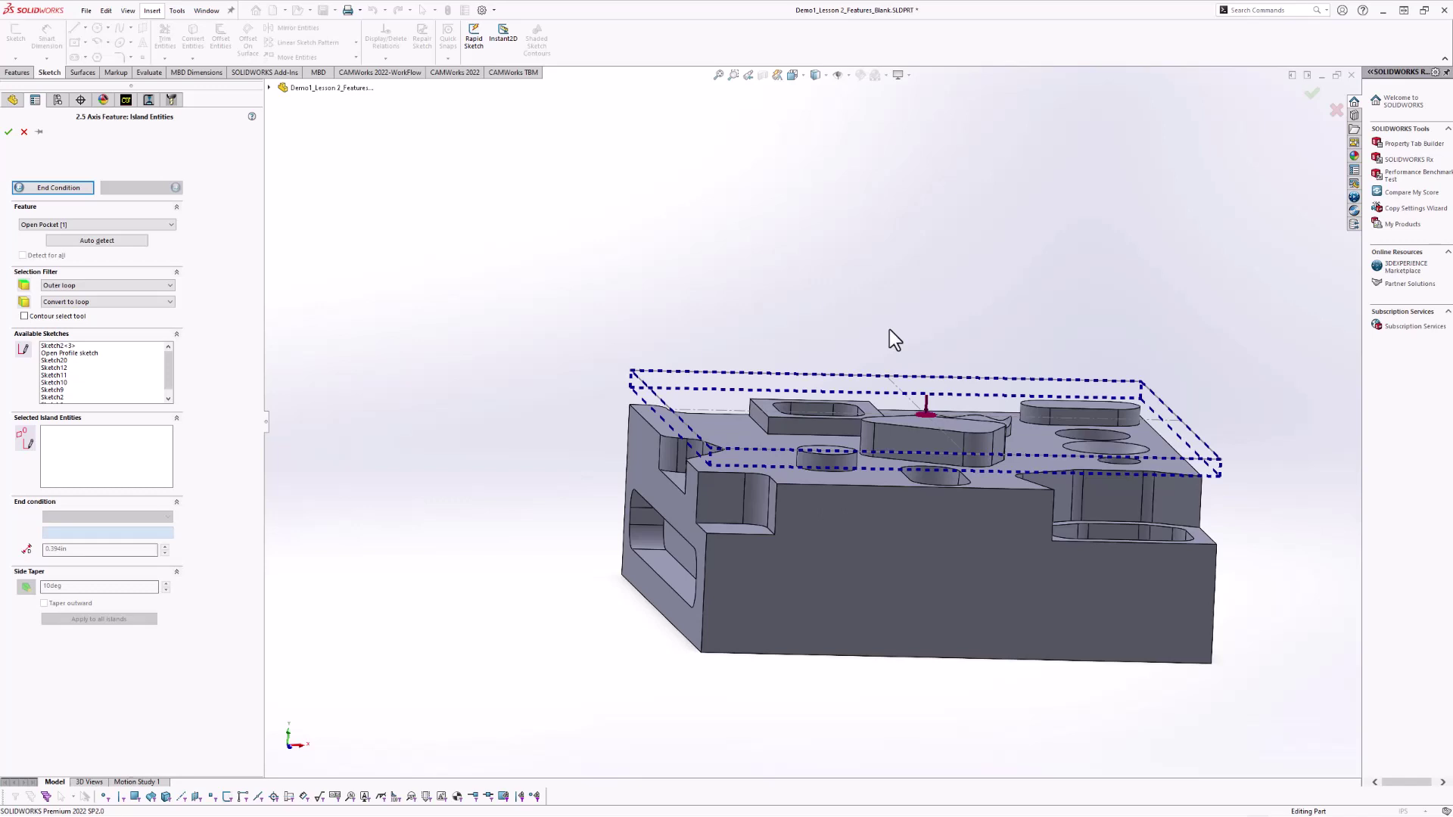
{"action": "left_click", "coordinate": [912, 423]}
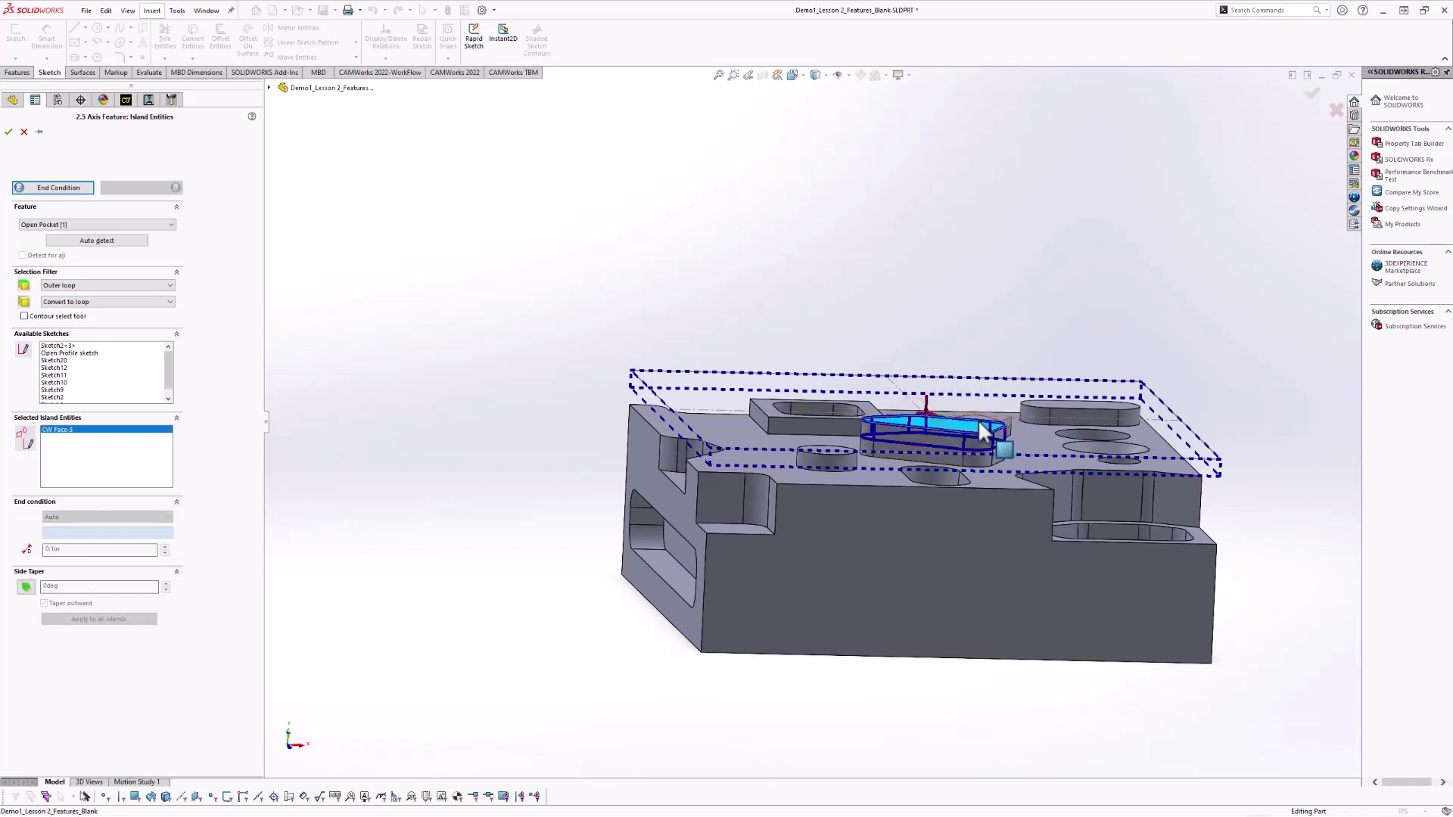
{"action": "middle_click_drag", "start_coordinate": [704, 450], "coordinate": [611, 409]}
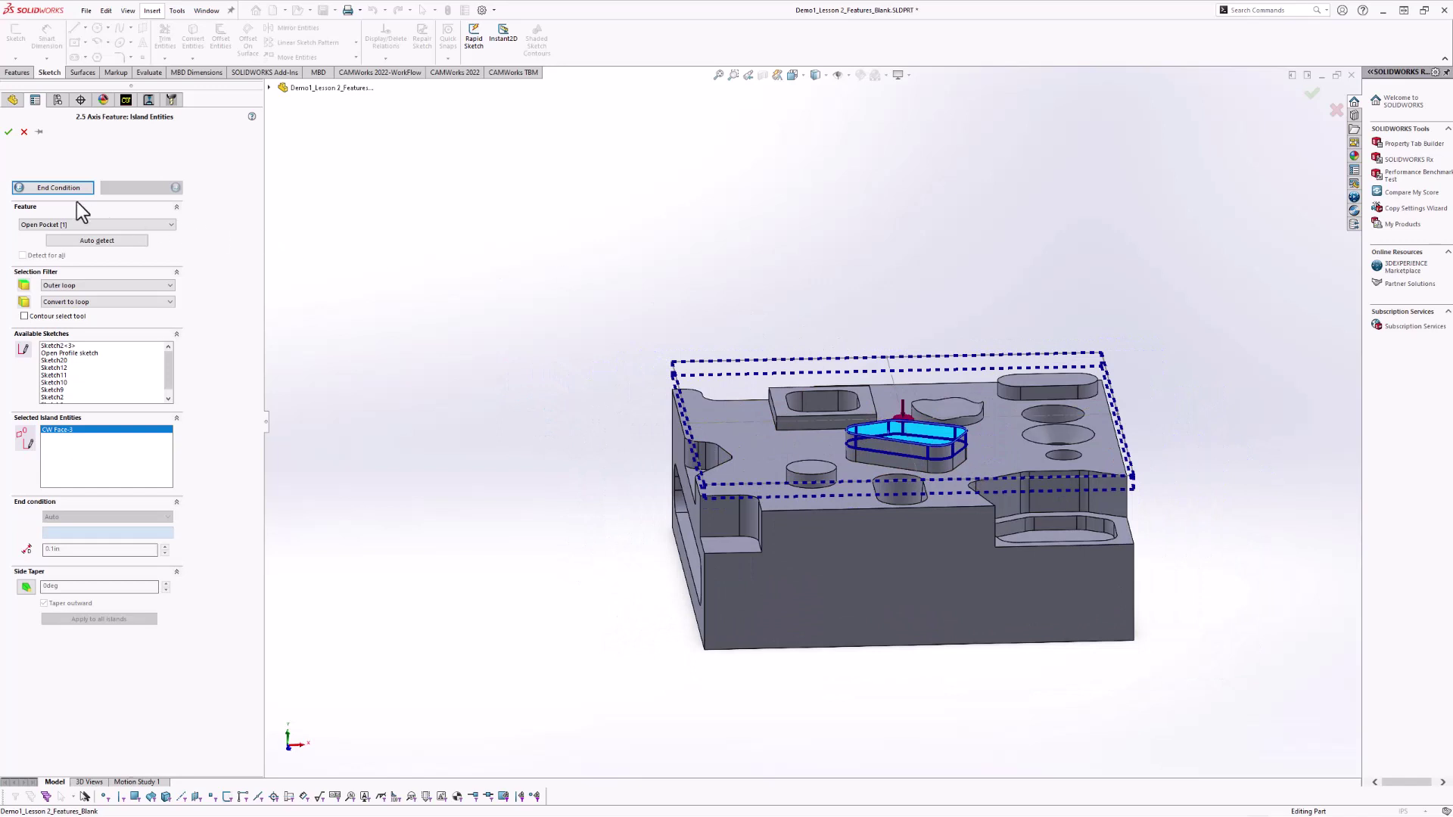
{"action": "left_click", "coordinate": [8, 134]}
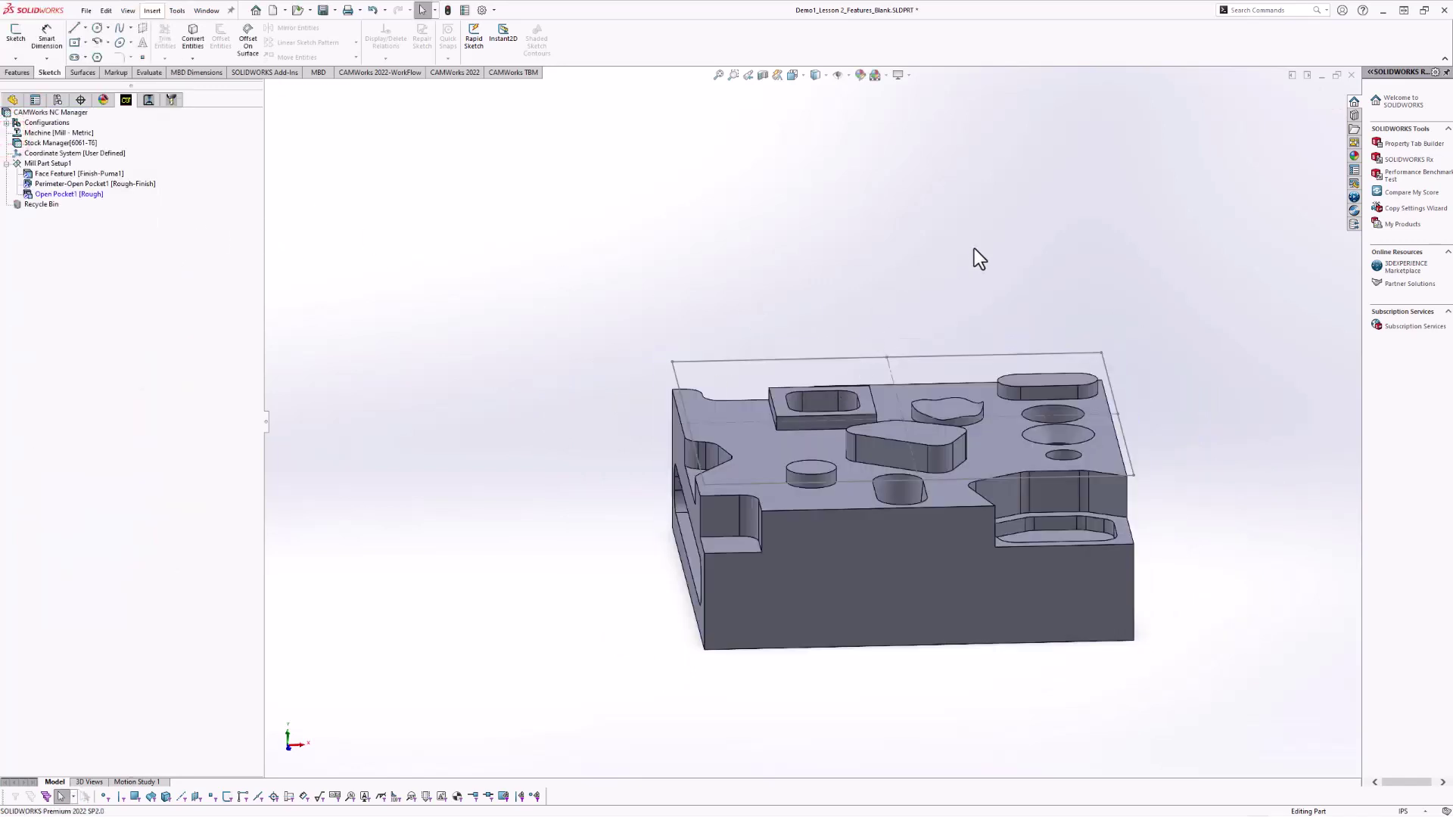
Generate Open Pocket1's operation plan and the Rough Mill3 toolpath with the T14 0.343 flat end tool.
{"action": "right_click", "coordinate": [58, 198]}
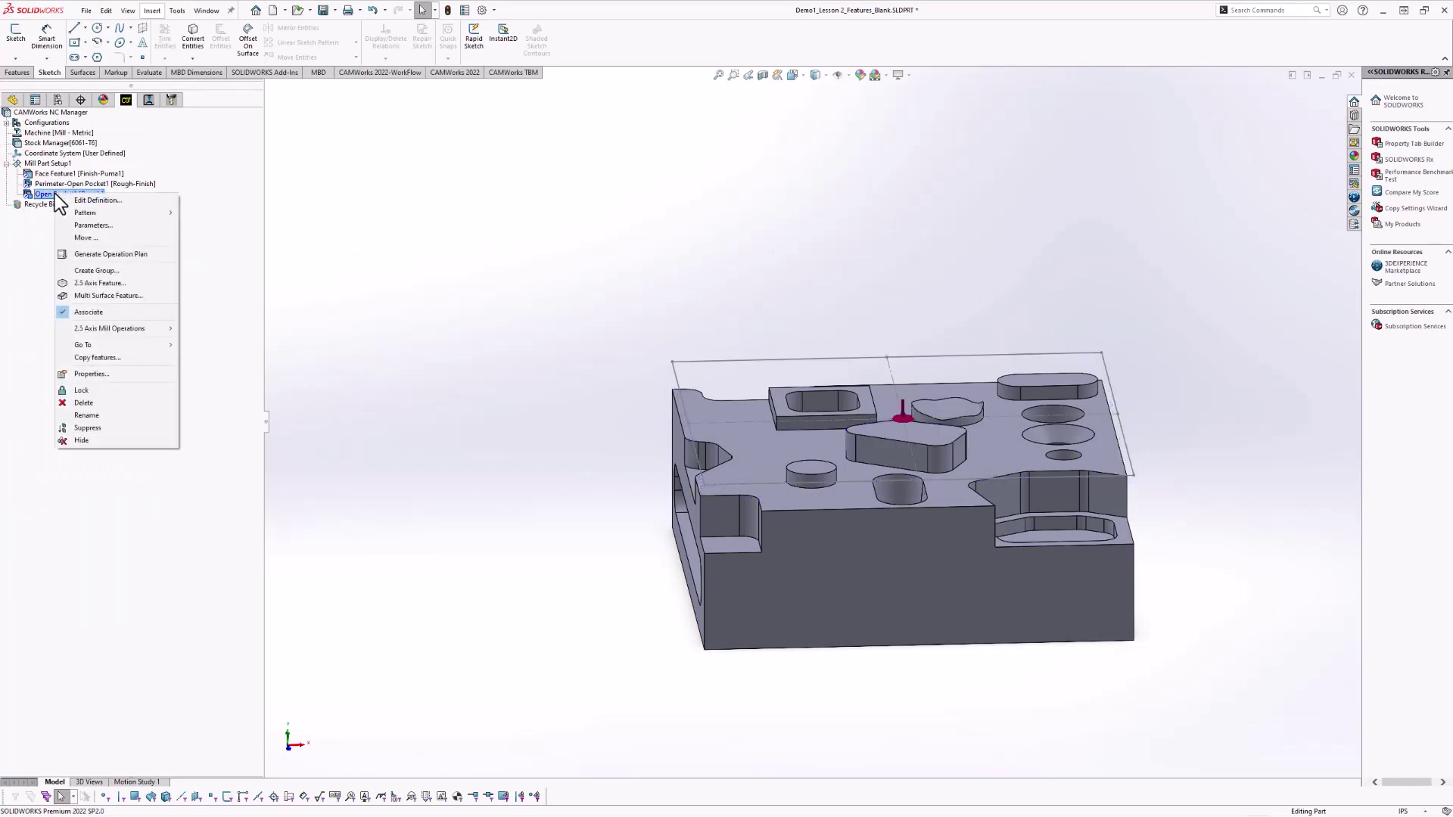
{"action": "left_click", "coordinate": [97, 253]}
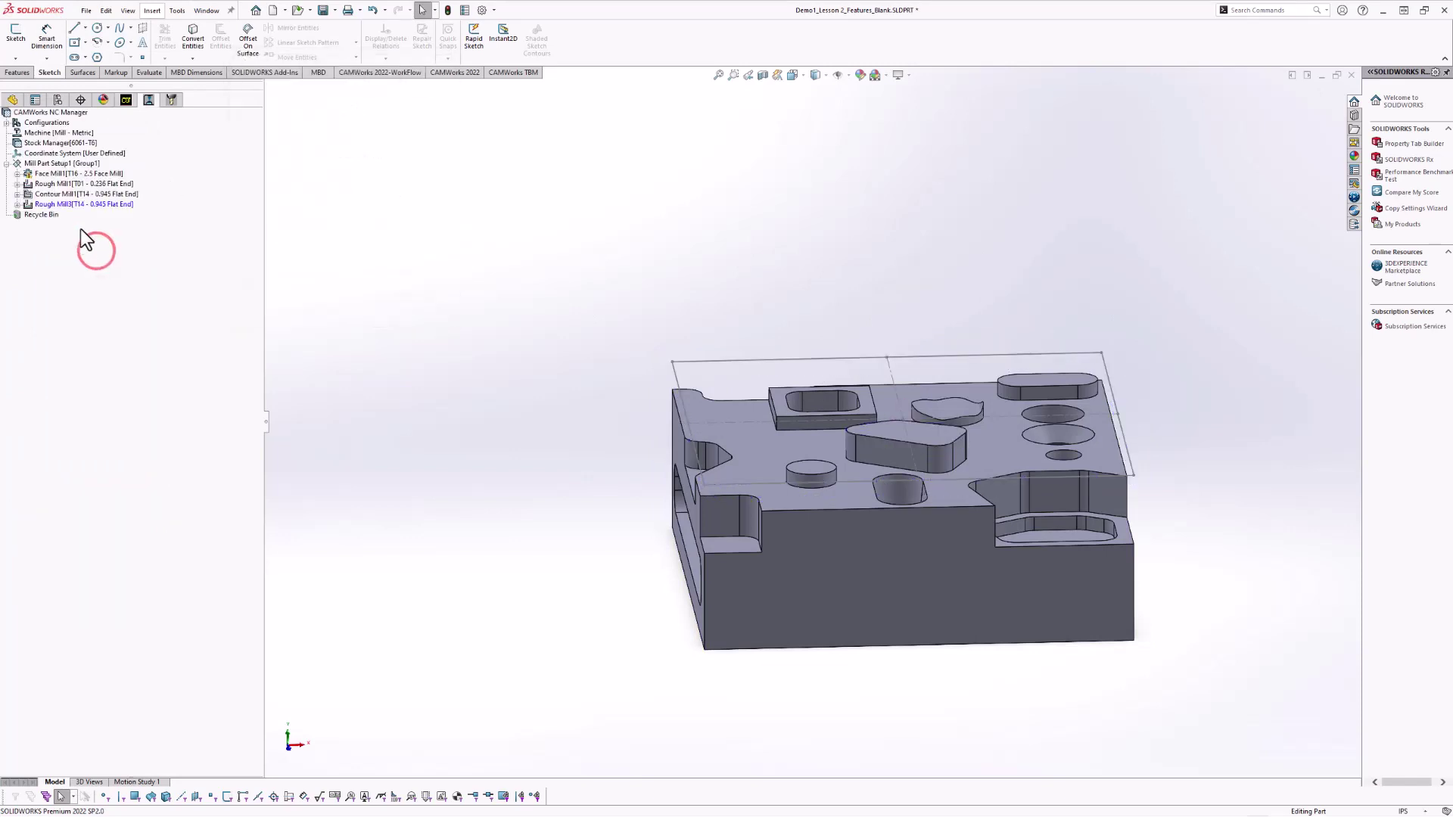
{"action": "right_click", "coordinate": [75, 206]}
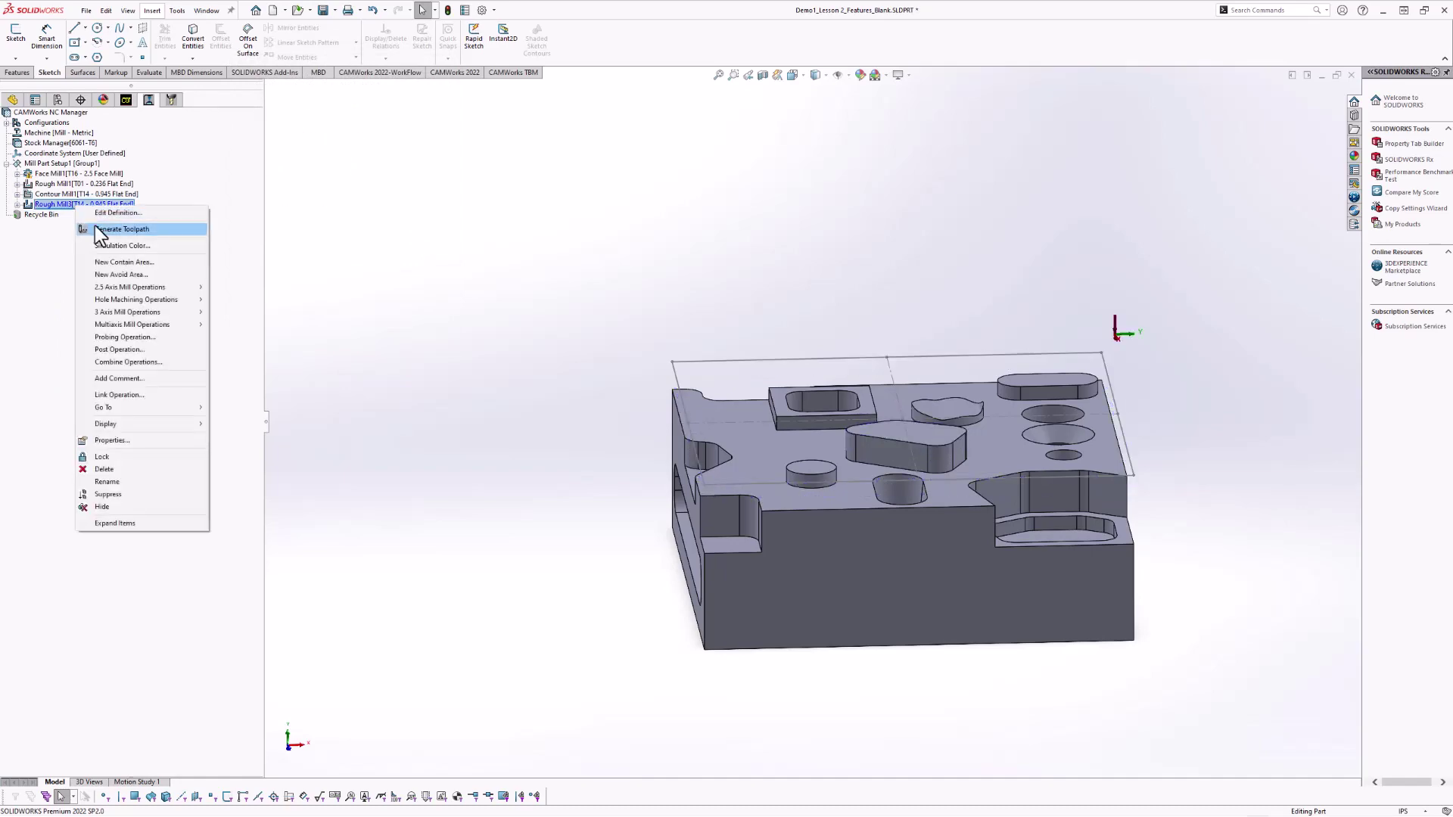
{"action": "left_click", "coordinate": [95, 227]}
{"action": "middle_click_drag", "start_coordinate": [742, 324], "coordinate": [817, 308]}
{"action": "scroll", "coordinate": [848, 472], "scroll_direction": "down", "scroll_amount": 3}
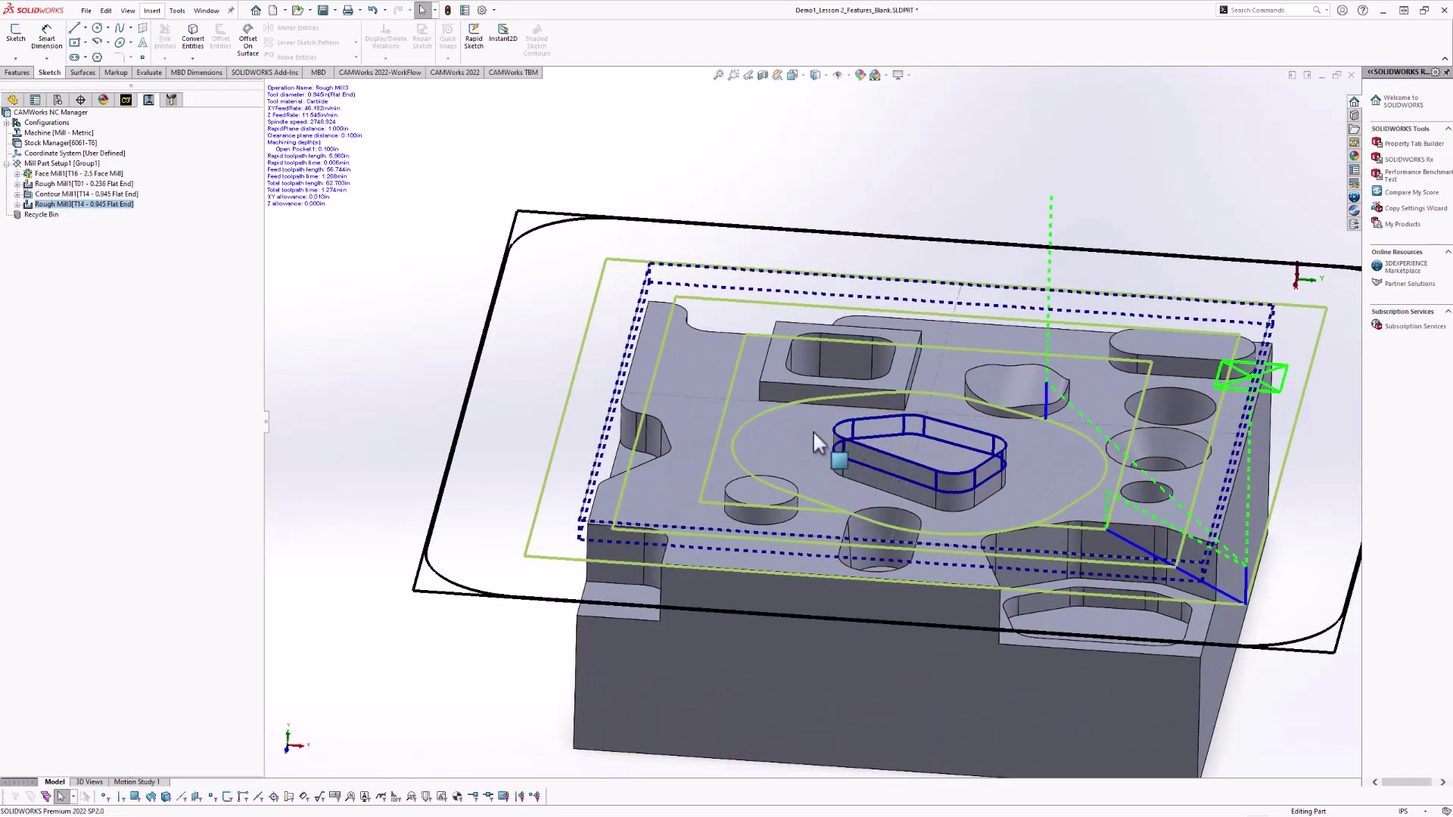
{"action": "scroll", "coordinate": [580, 320], "scroll_direction": "up", "scroll_amount": 2}
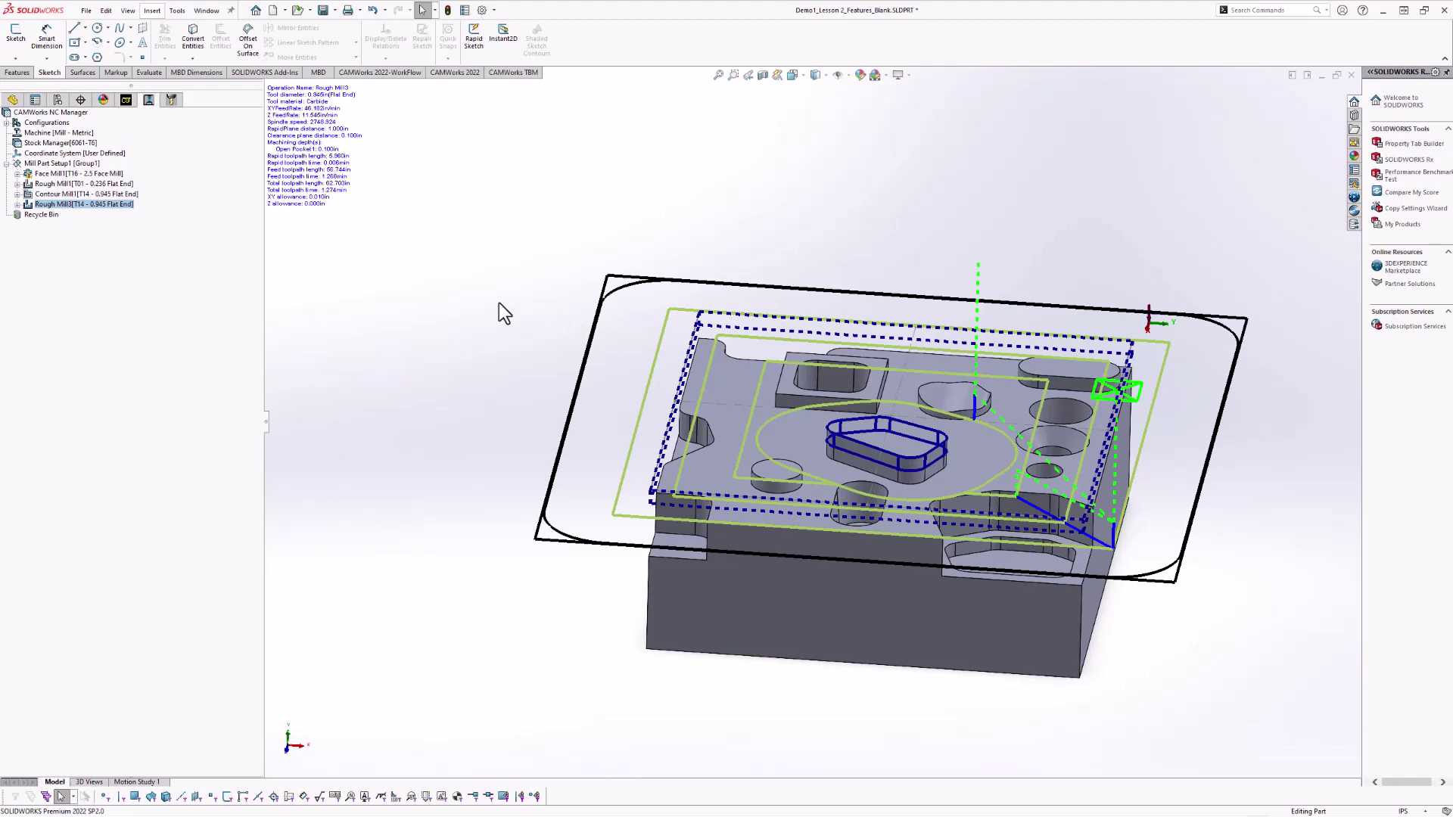
{"action": "middle_click_drag", "start_coordinate": [838, 449], "coordinate": [737, 435]}
{"action": "left_click", "coordinate": [76, 204]}
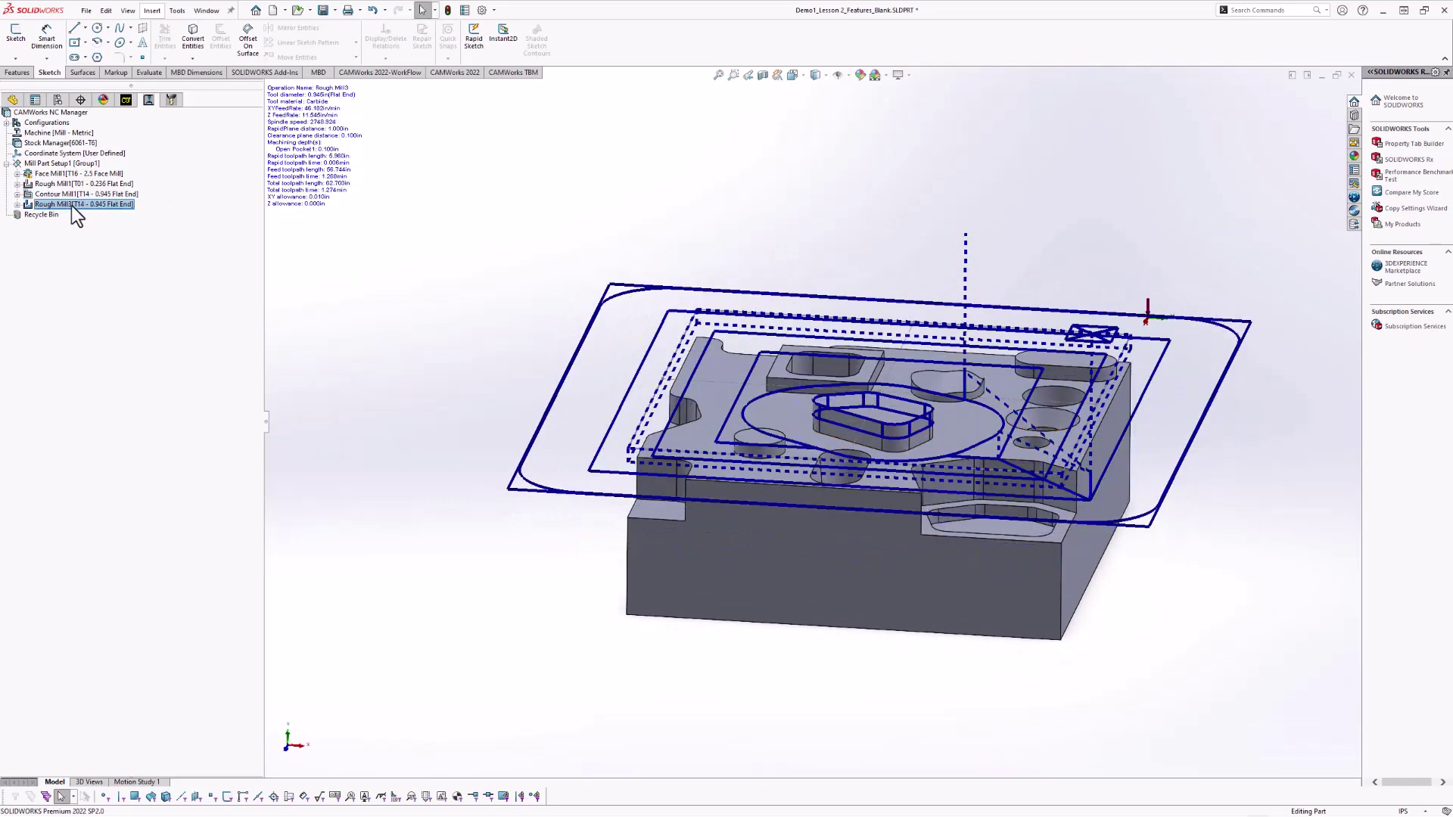
Play the Rough Mill3 toolpath simulation through to the end, then close it.
{"action": "right_click", "coordinate": [71, 206]}
{"action": "left_click", "coordinate": [110, 239]}
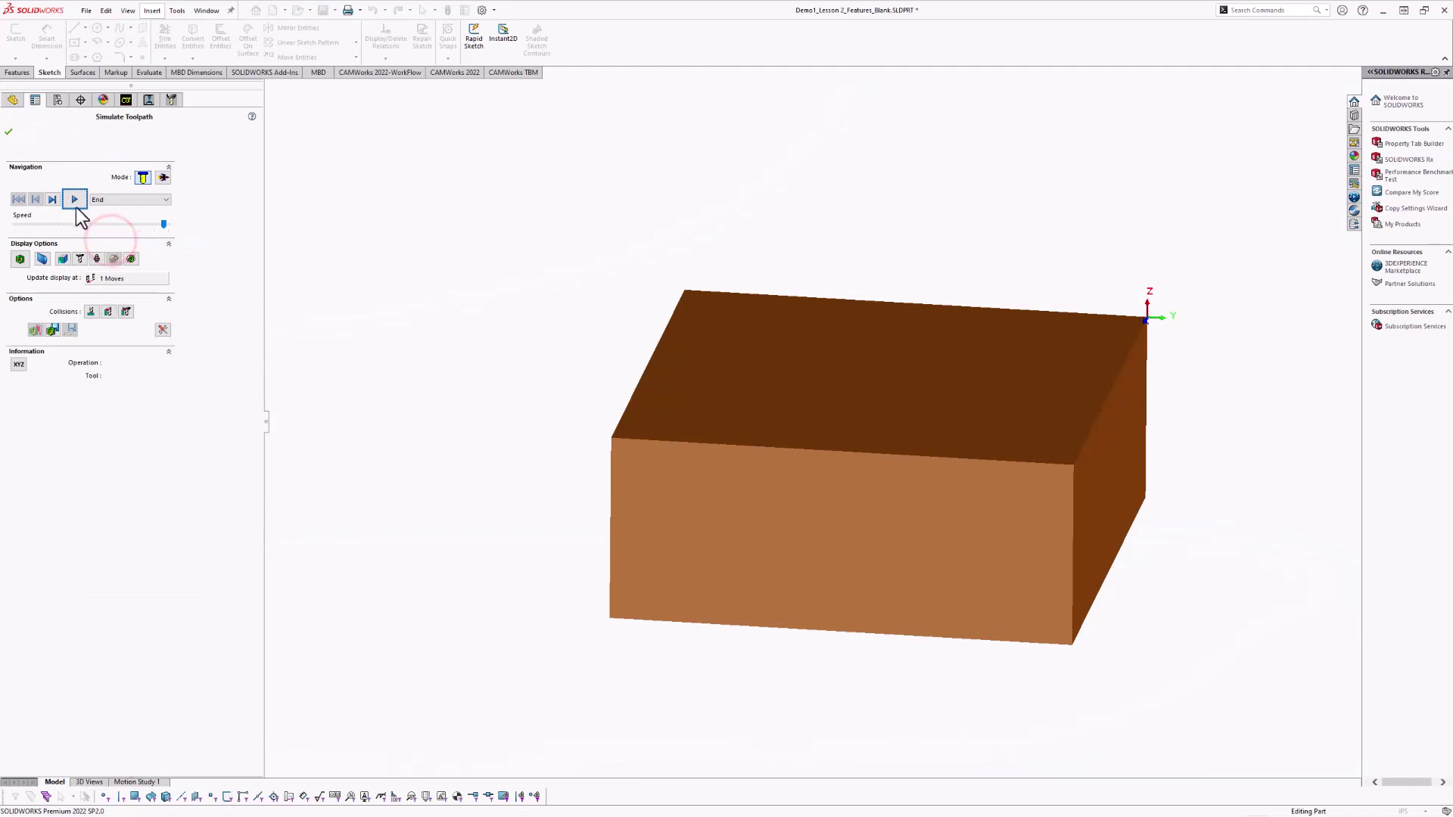
{"action": "left_click", "coordinate": [74, 201]}
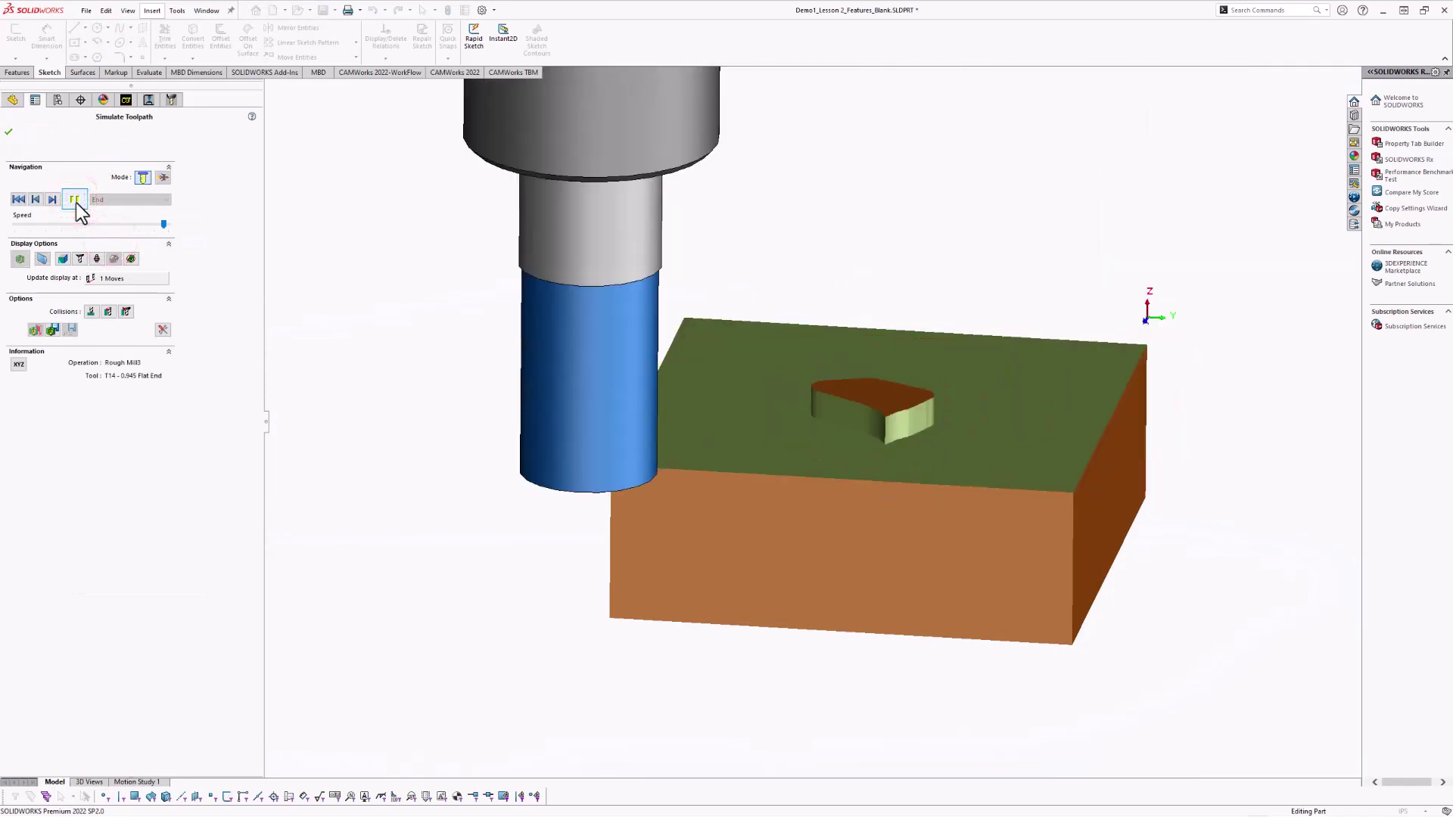
{"action": "middle_click_drag", "start_coordinate": [871, 405], "coordinate": [734, 366]}
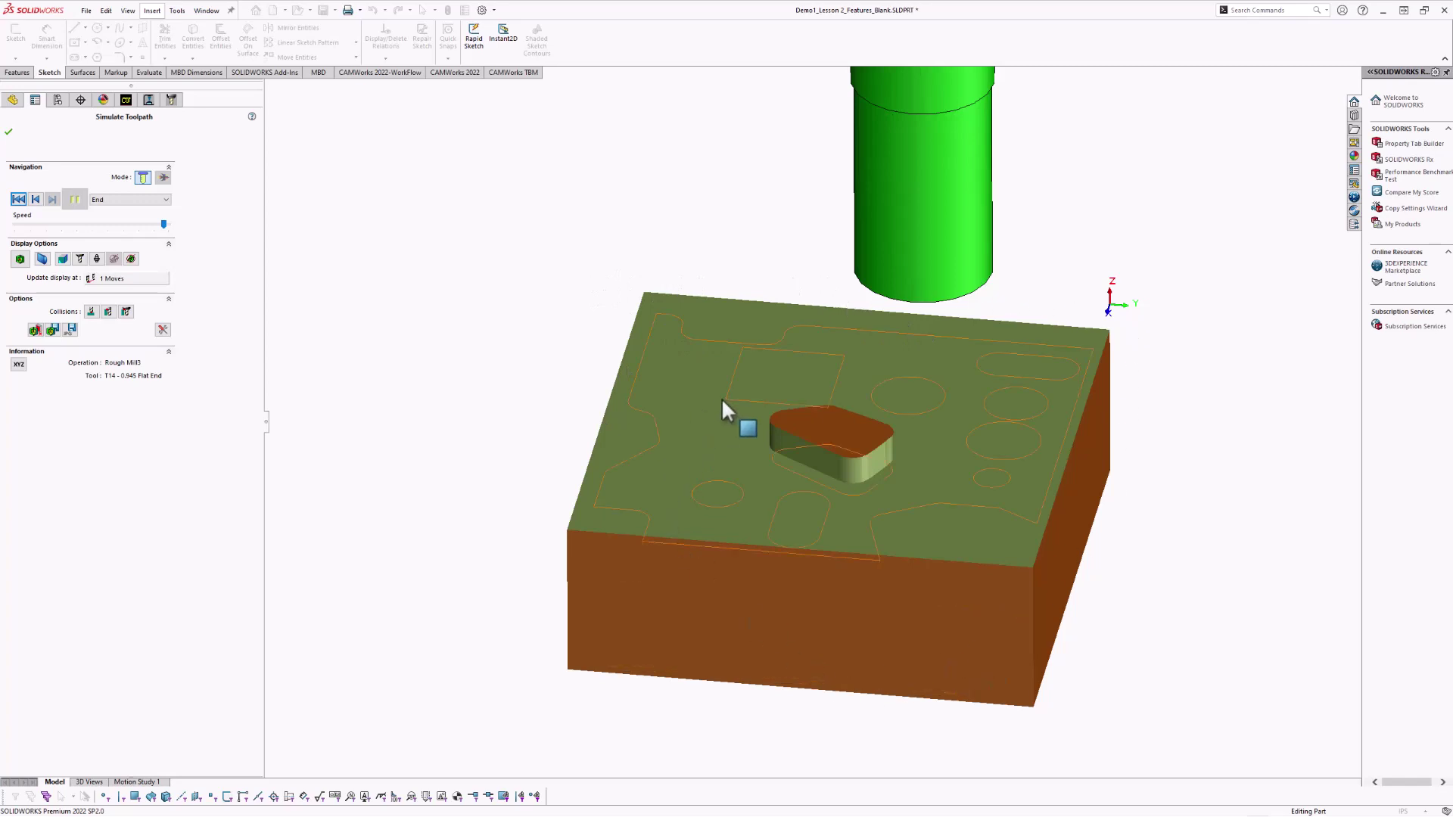
{"action": "middle_click_drag", "start_coordinate": [908, 383], "coordinate": [1021, 537]}
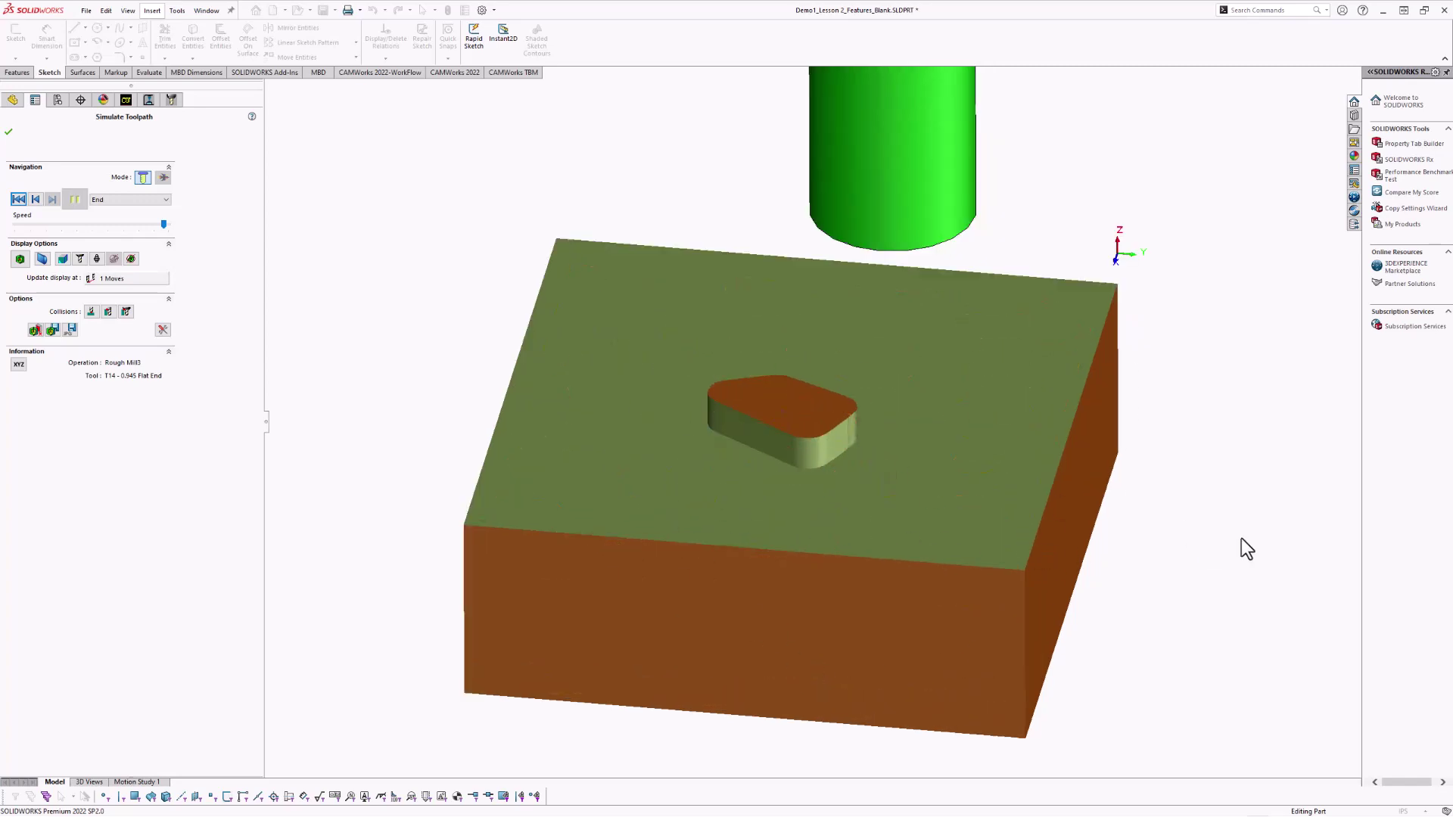
{"action": "left_click", "coordinate": [8, 132]}
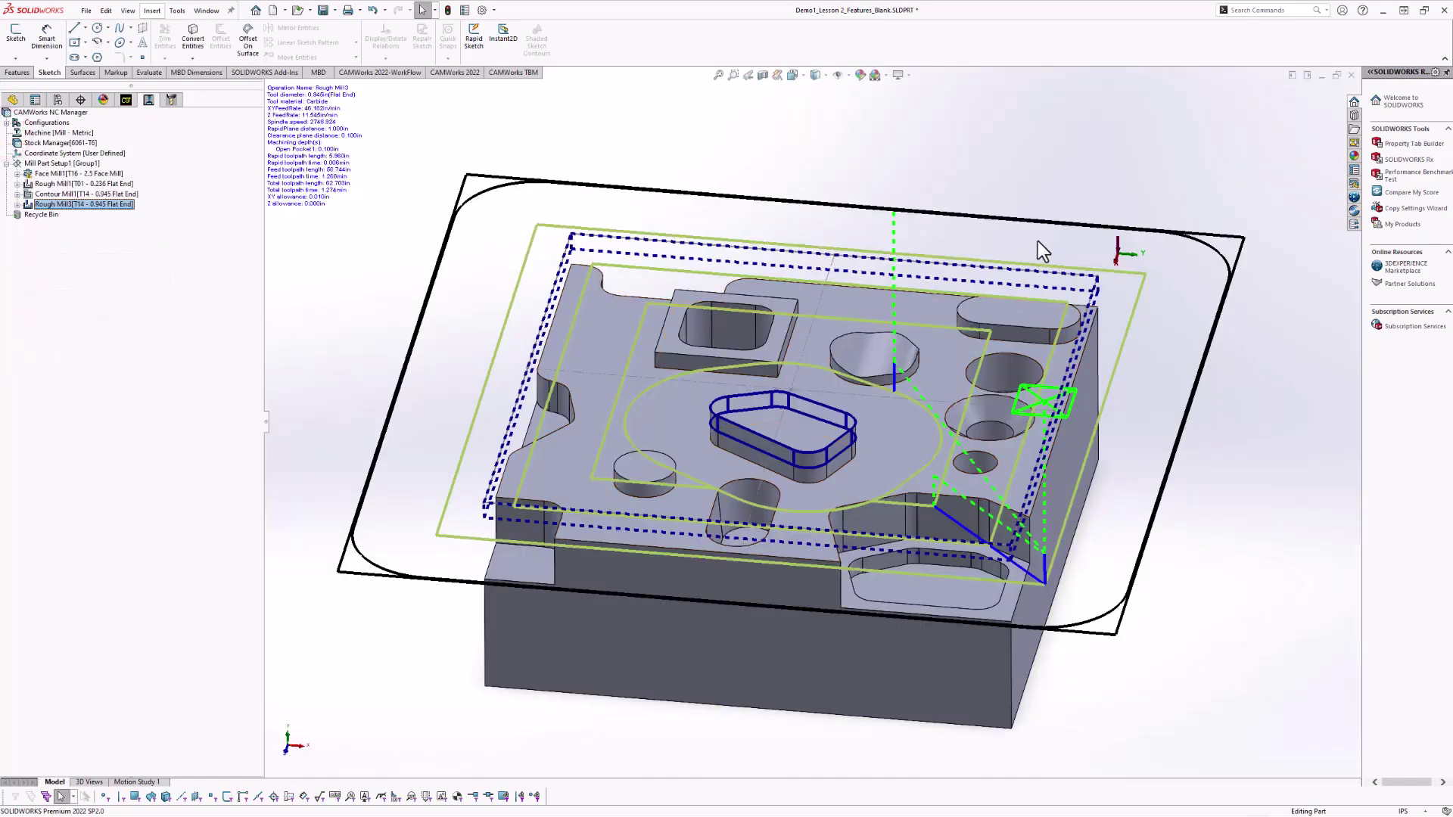
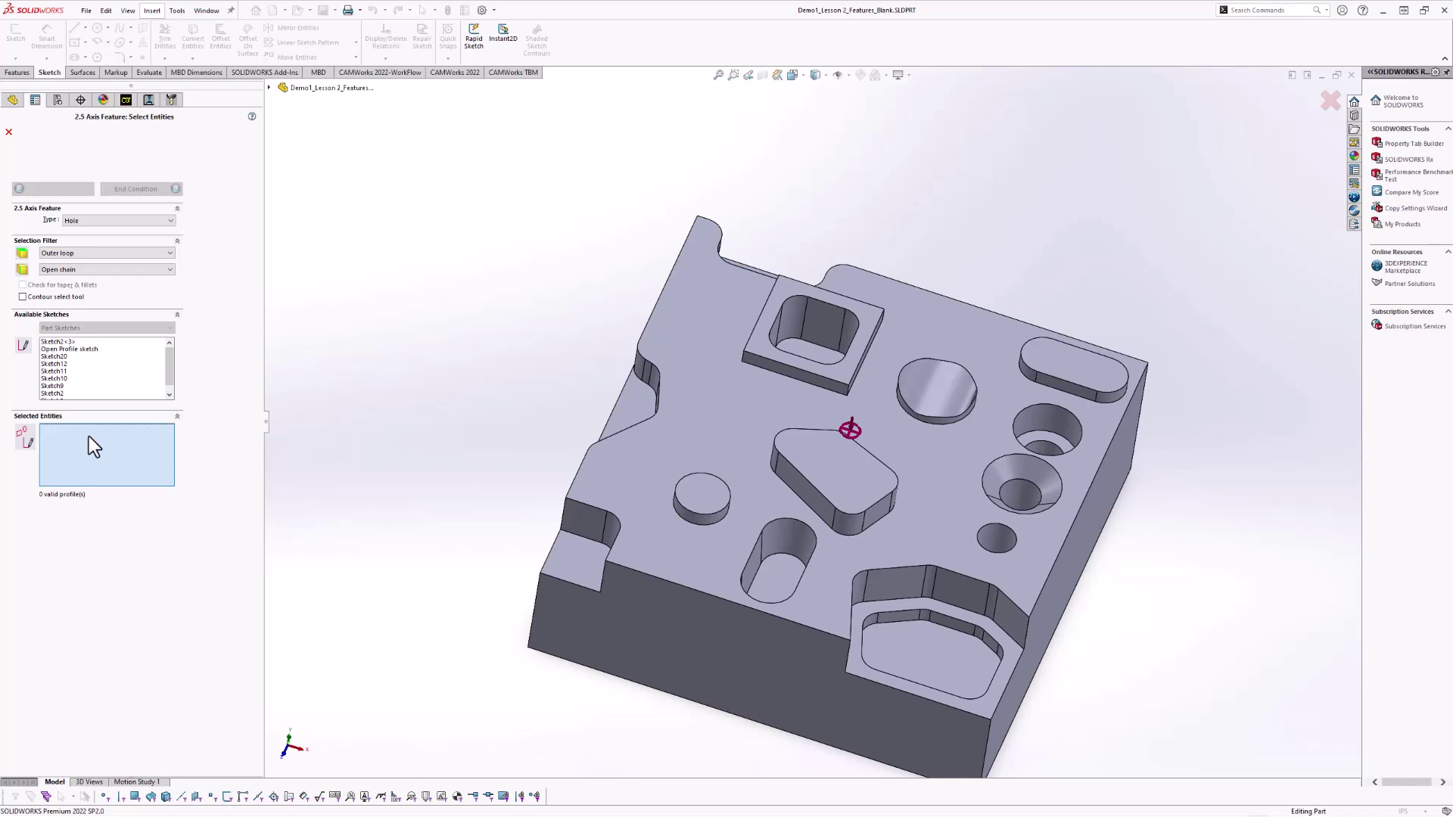
Pick the small hole's circular edge as the feature profile.
{"action": "scroll", "coordinate": [969, 500], "scroll_direction": "up", "scroll_amount": 1}
{"action": "scroll", "coordinate": [935, 508], "scroll_direction": "down", "scroll_amount": 5}
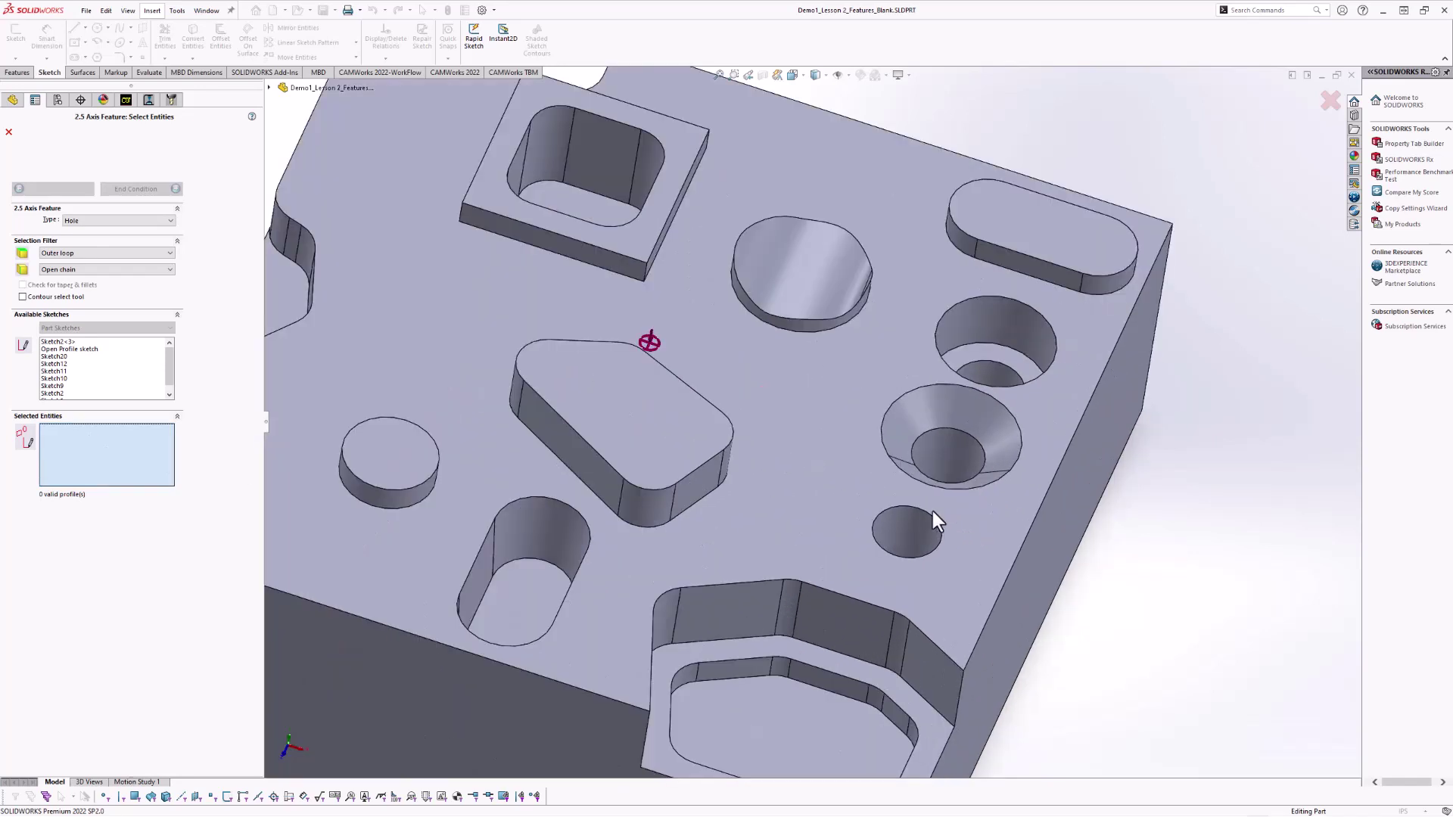
{"action": "left_click", "coordinate": [893, 522]}
{"action": "middle_click_drag", "start_coordinate": [836, 528], "coordinate": [779, 606]}
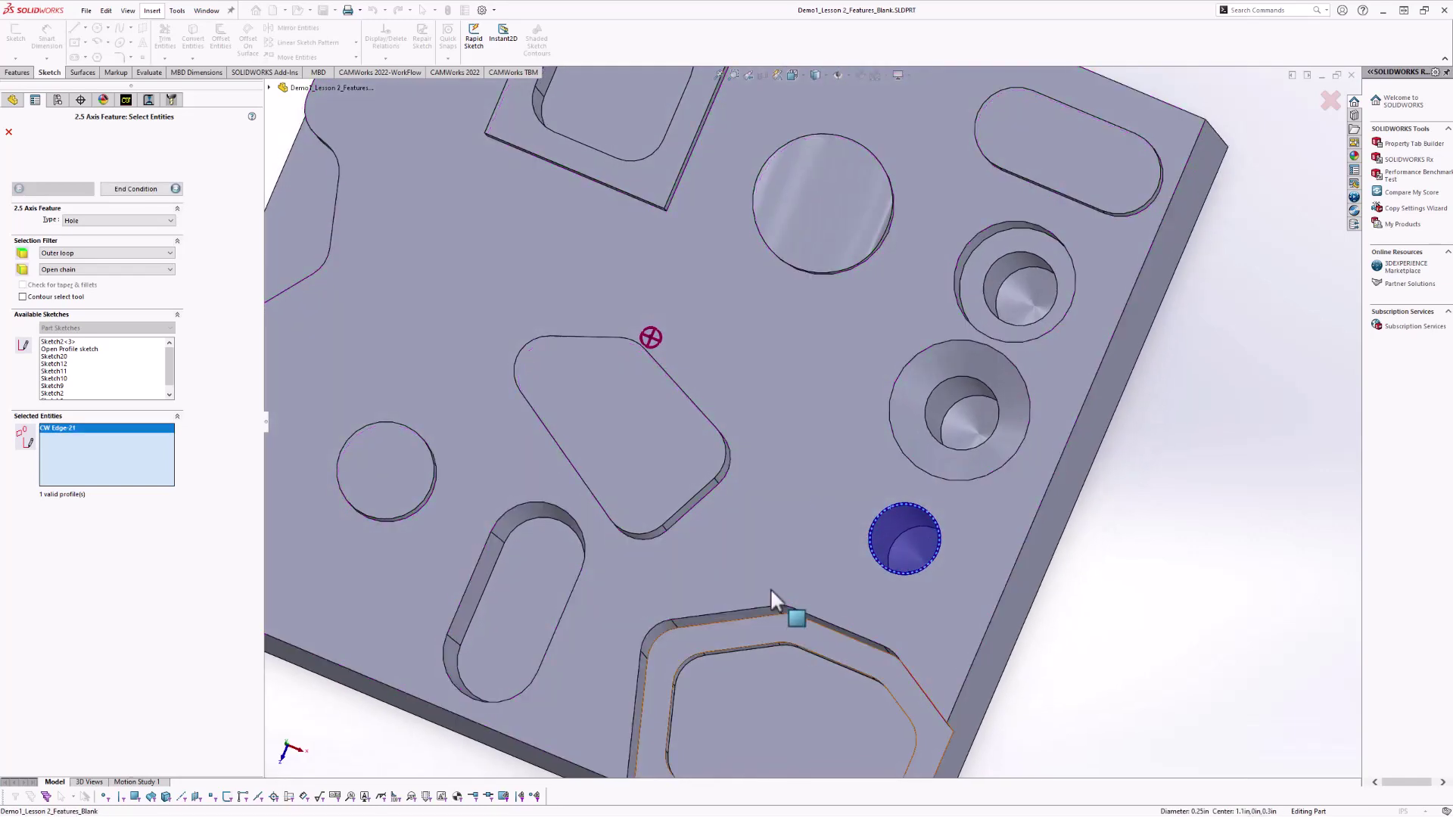
In the end condition settings, increase the hole depth to 0.794in.
{"action": "left_click", "coordinate": [134, 191]}
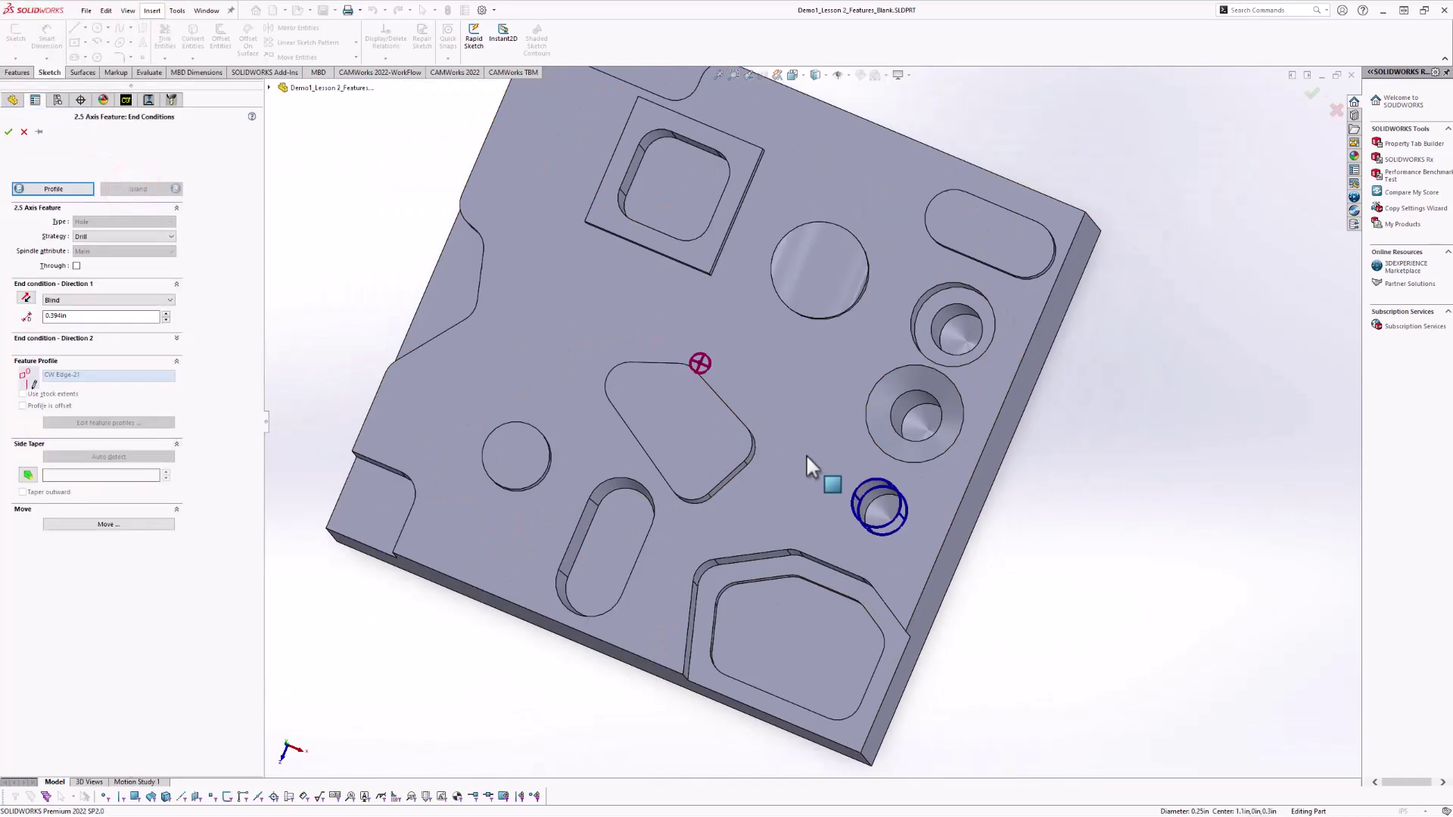
{"action": "left_click", "coordinate": [165, 314]}
{"action": "left_click", "coordinate": [165, 314]}
{"action": "left_click", "coordinate": [165, 314]}
{"action": "left_click", "coordinate": [165, 313]}
Set the end condition to Upto Face, using the hole's bottom face.
{"action": "left_click", "coordinate": [162, 301]}
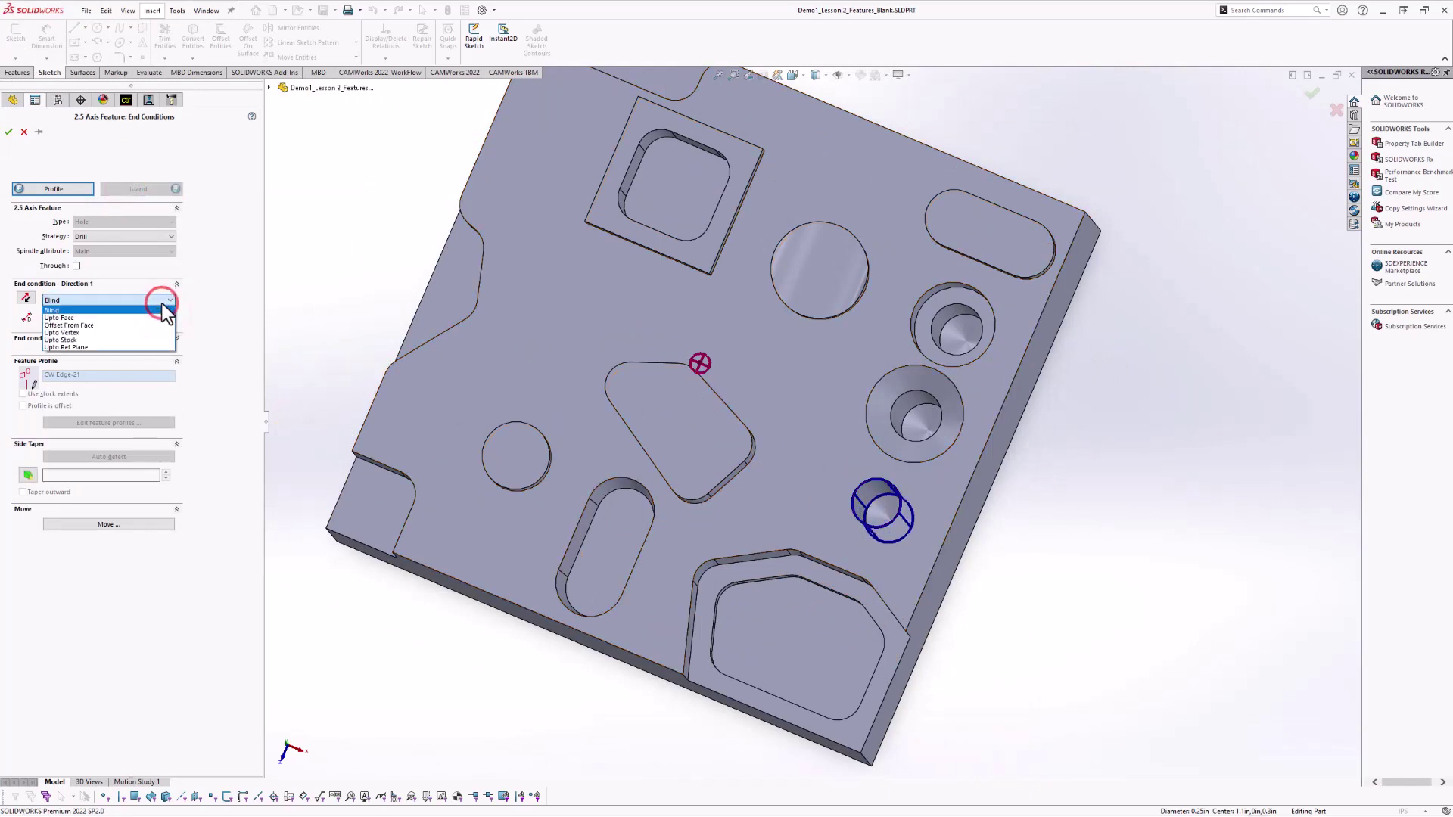
{"action": "left_click", "coordinate": [120, 317]}
{"action": "scroll", "coordinate": [772, 469], "scroll_direction": "down", "scroll_amount": 3}
{"action": "left_click", "coordinate": [968, 535]}
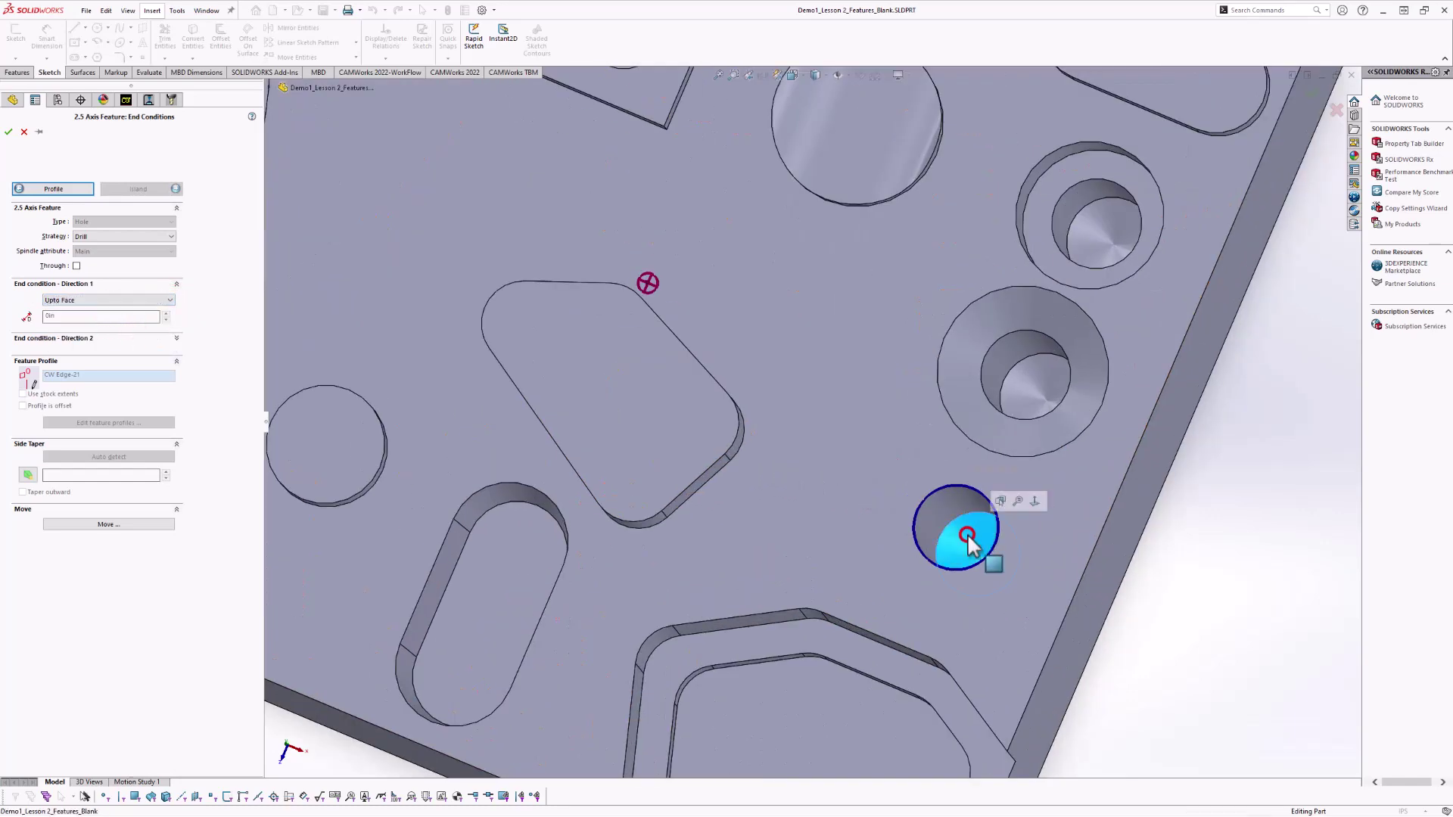
{"action": "scroll", "coordinate": [953, 551], "scroll_direction": "down", "scroll_amount": 2}
{"action": "mouse_move", "coordinate": [963, 551]}
{"action": "middle_mouse_down"}
{"action": "mouse_move", "coordinate": [976, 591]}
{"action": "mouse_move", "coordinate": [999, 537]}
{"action": "mouse_move", "coordinate": [961, 557]}
{"action": "middle_mouse_up"}
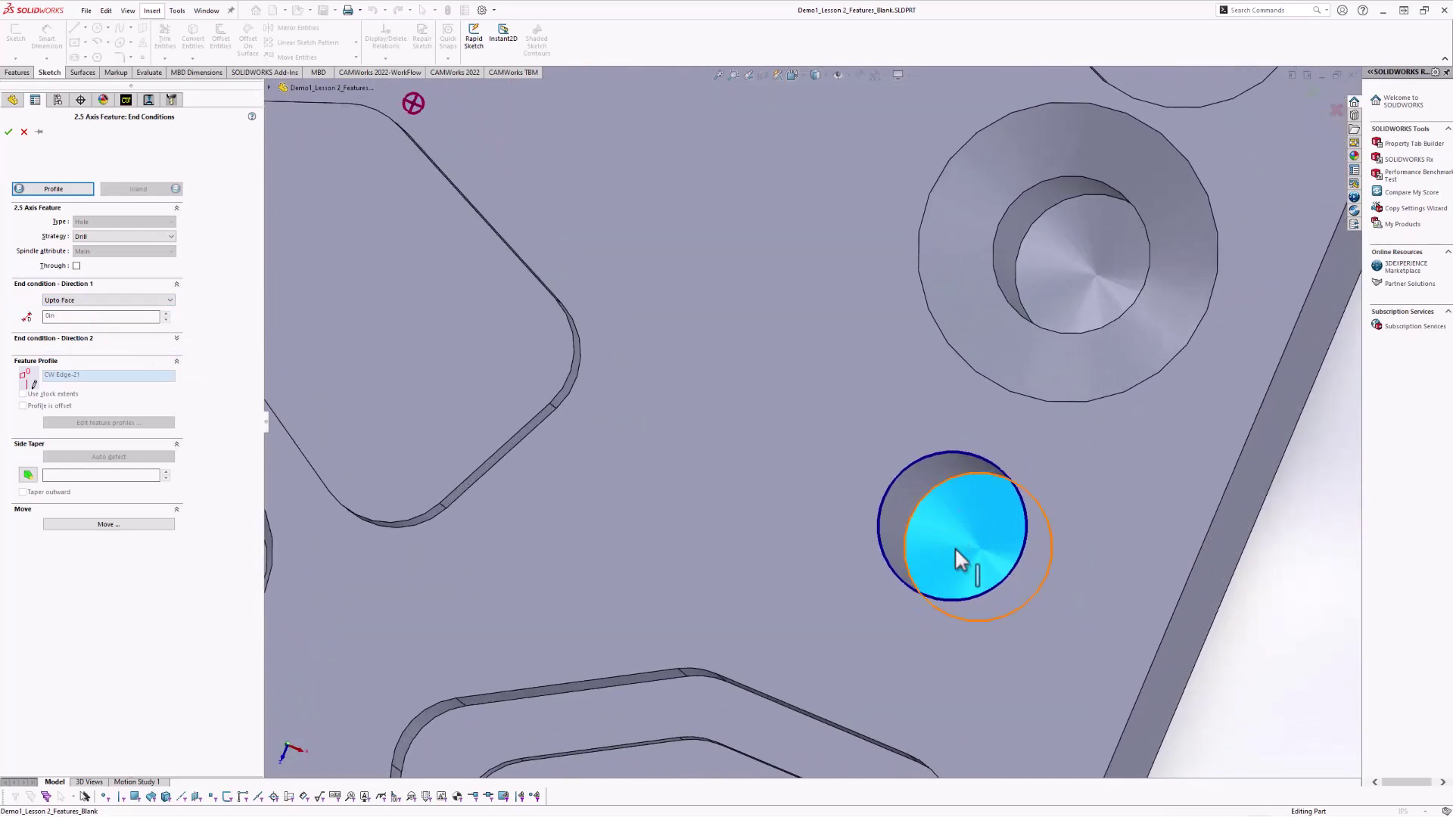
{"action": "scroll", "coordinate": [952, 555], "scroll_direction": "up", "scroll_amount": 1}
{"action": "scroll", "coordinate": [897, 492], "scroll_direction": "up", "scroll_amount": 1}
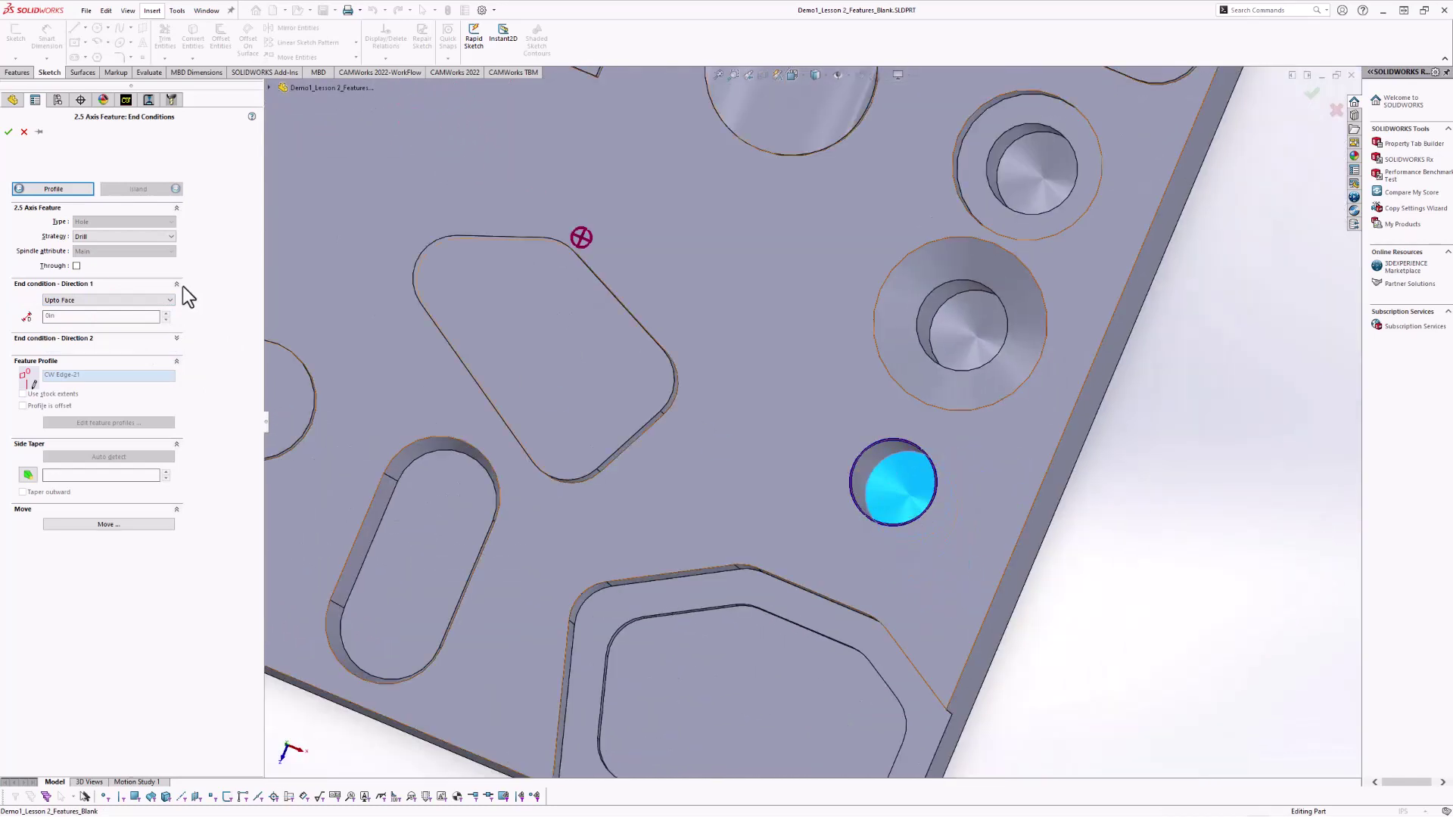
Change the end condition to Upto Vertex at the hole-bottom vertex, 0.875in deep.
{"action": "left_click", "coordinate": [122, 304]}
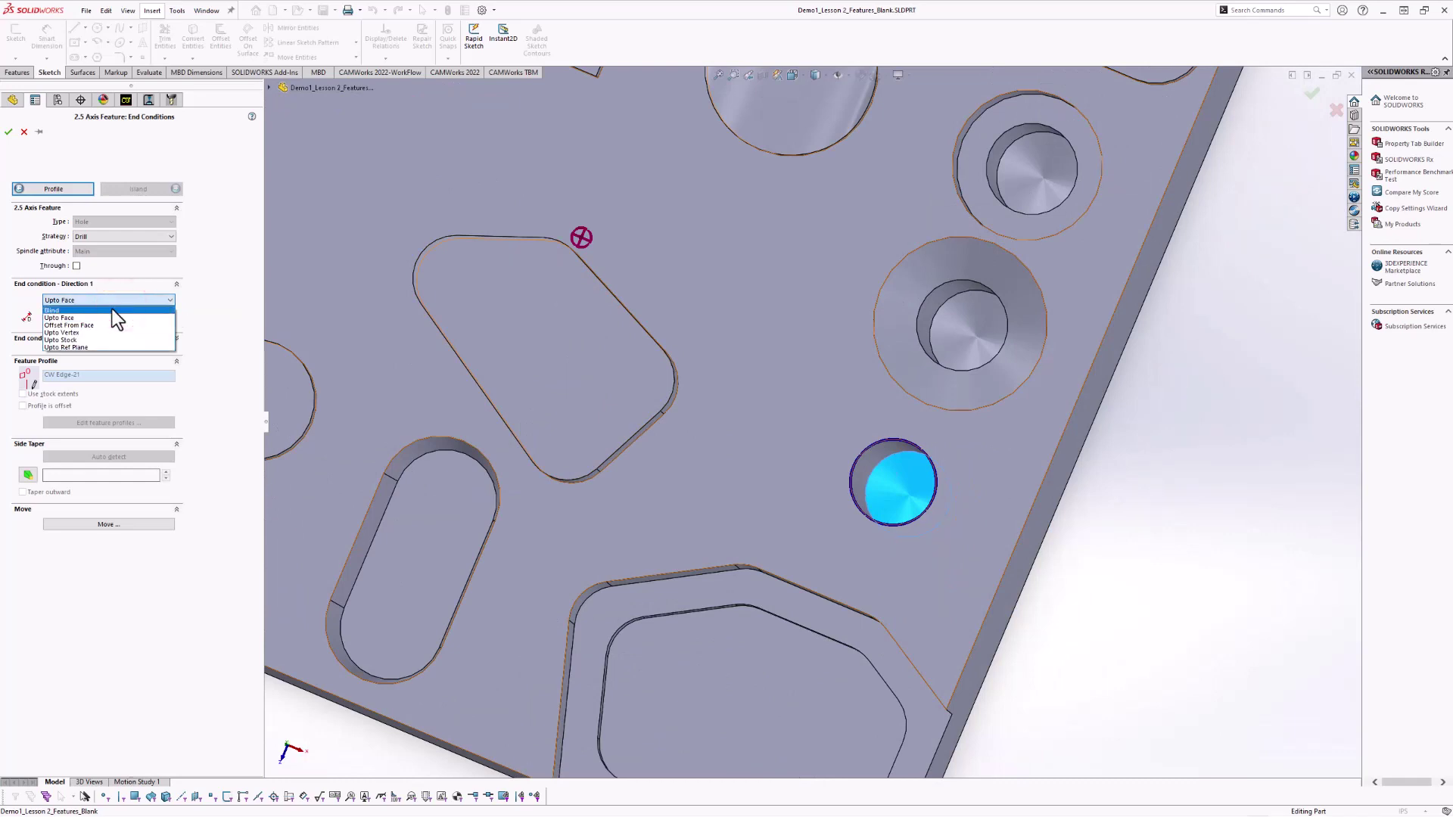
{"action": "left_click", "coordinate": [68, 332]}
{"action": "scroll", "coordinate": [1071, 553], "scroll_direction": "down", "scroll_amount": 5}
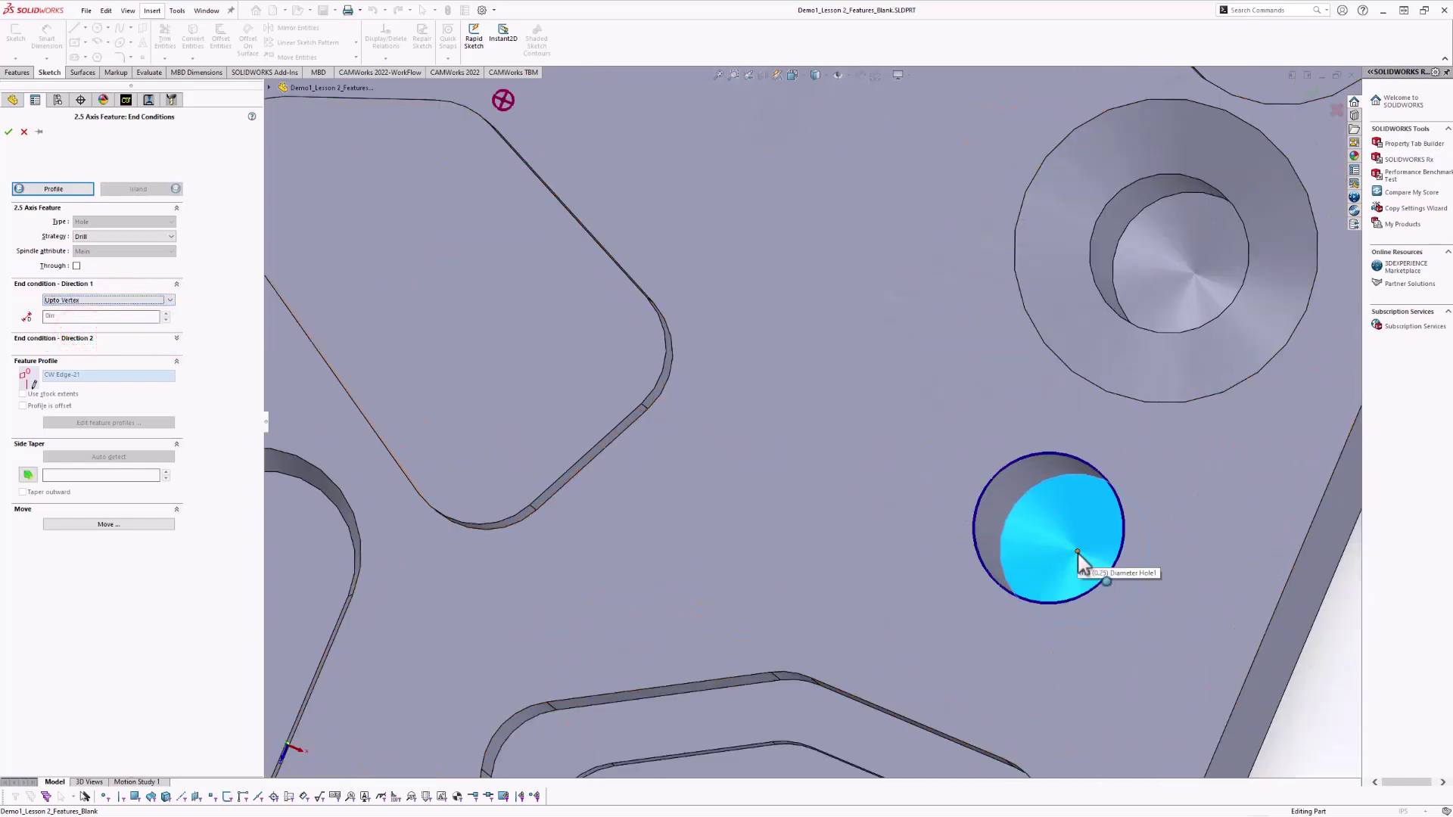
{"action": "left_click", "coordinate": [1078, 554]}
{"action": "mouse_move", "coordinate": [983, 544]}
{"action": "middle_mouse_down"}
{"action": "mouse_move", "coordinate": [1015, 398]}
{"action": "mouse_move", "coordinate": [982, 370]}
{"action": "mouse_move", "coordinate": [960, 502]}
{"action": "mouse_move", "coordinate": [973, 539]}
{"action": "middle_mouse_up"}
{"action": "scroll", "coordinate": [971, 538], "scroll_direction": "up", "scroll_amount": 3}
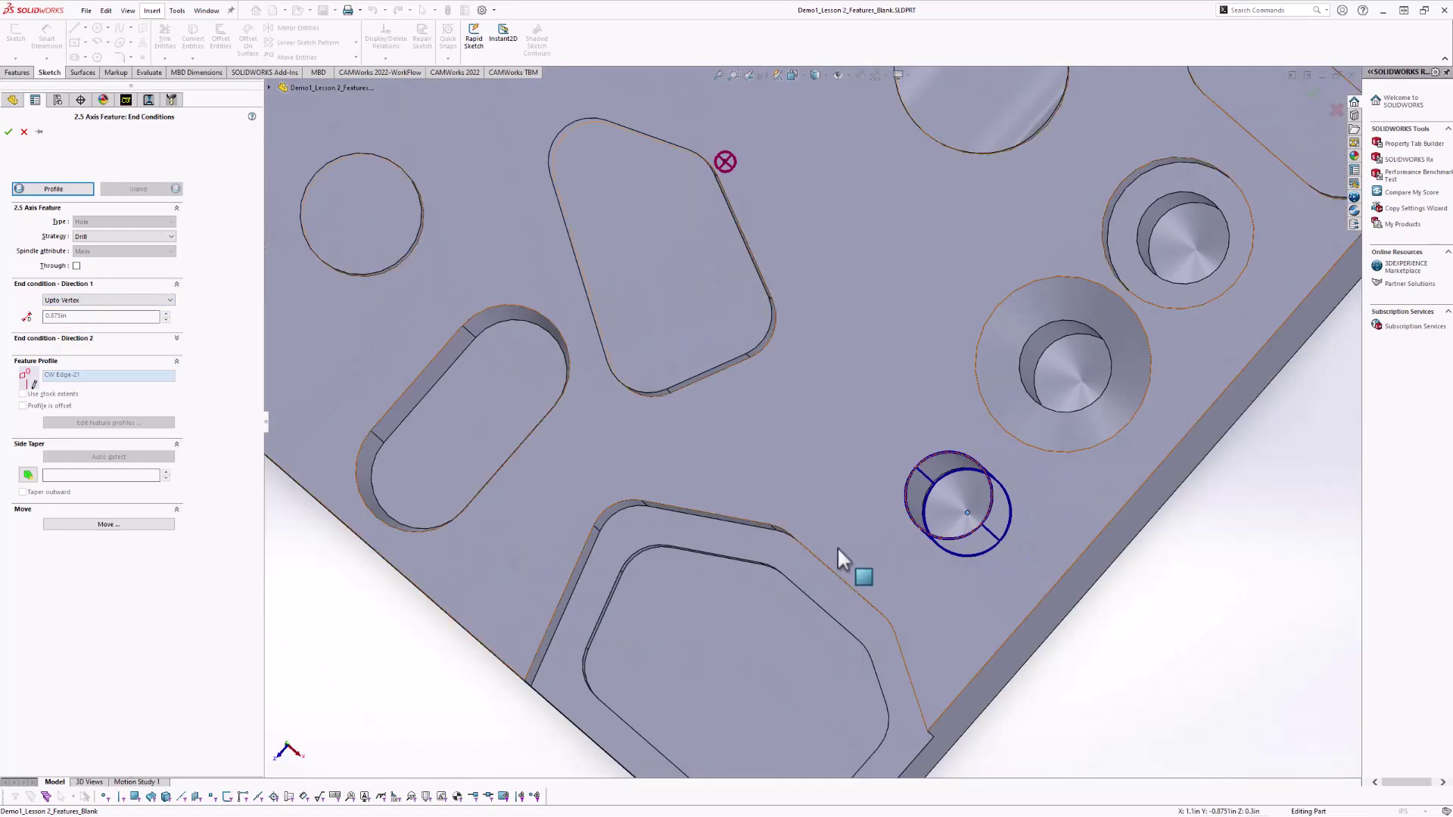
{"action": "scroll", "coordinate": [756, 522], "scroll_direction": "up", "scroll_amount": 3}
{"action": "scroll", "coordinate": [700, 452], "scroll_direction": "up", "scroll_amount": 2}
{"action": "middle_click_drag", "start_coordinate": [700, 452], "coordinate": [779, 276]}
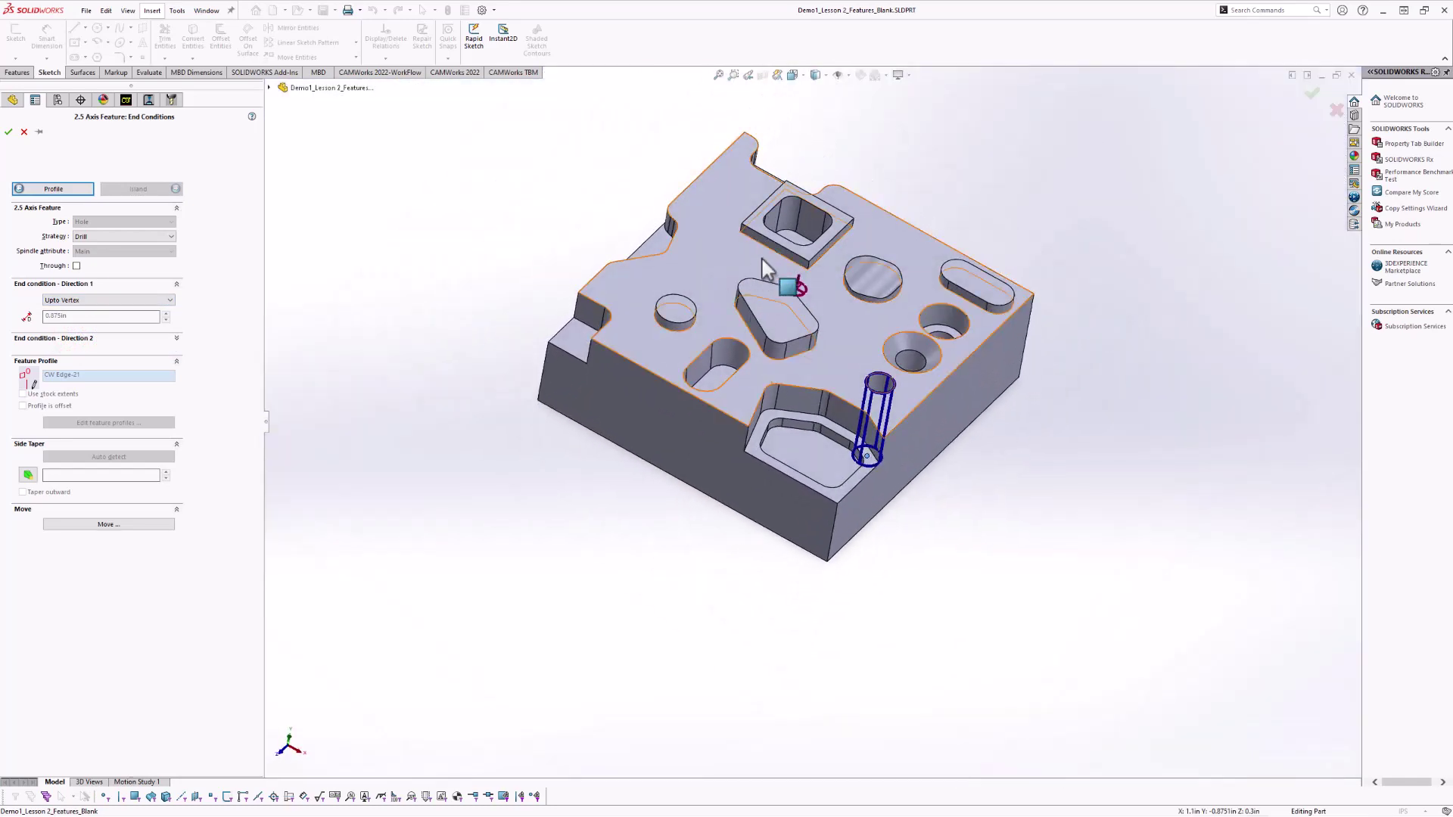
Keep Drill as the hole strategy and accept, adding Hole1 [Drill] to the tree.
{"action": "left_click", "coordinate": [103, 236]}
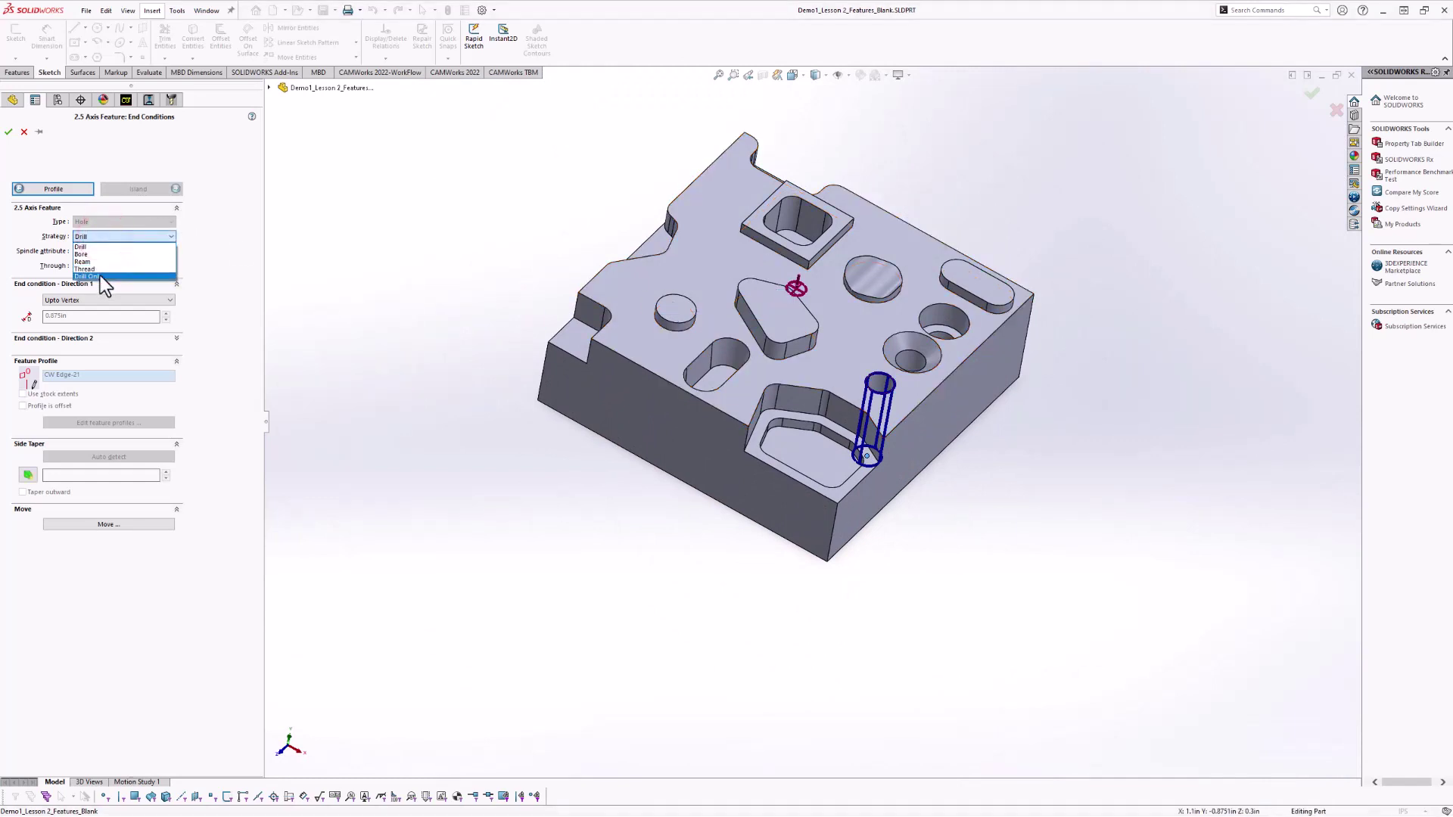
{"action": "left_click", "coordinate": [100, 248]}
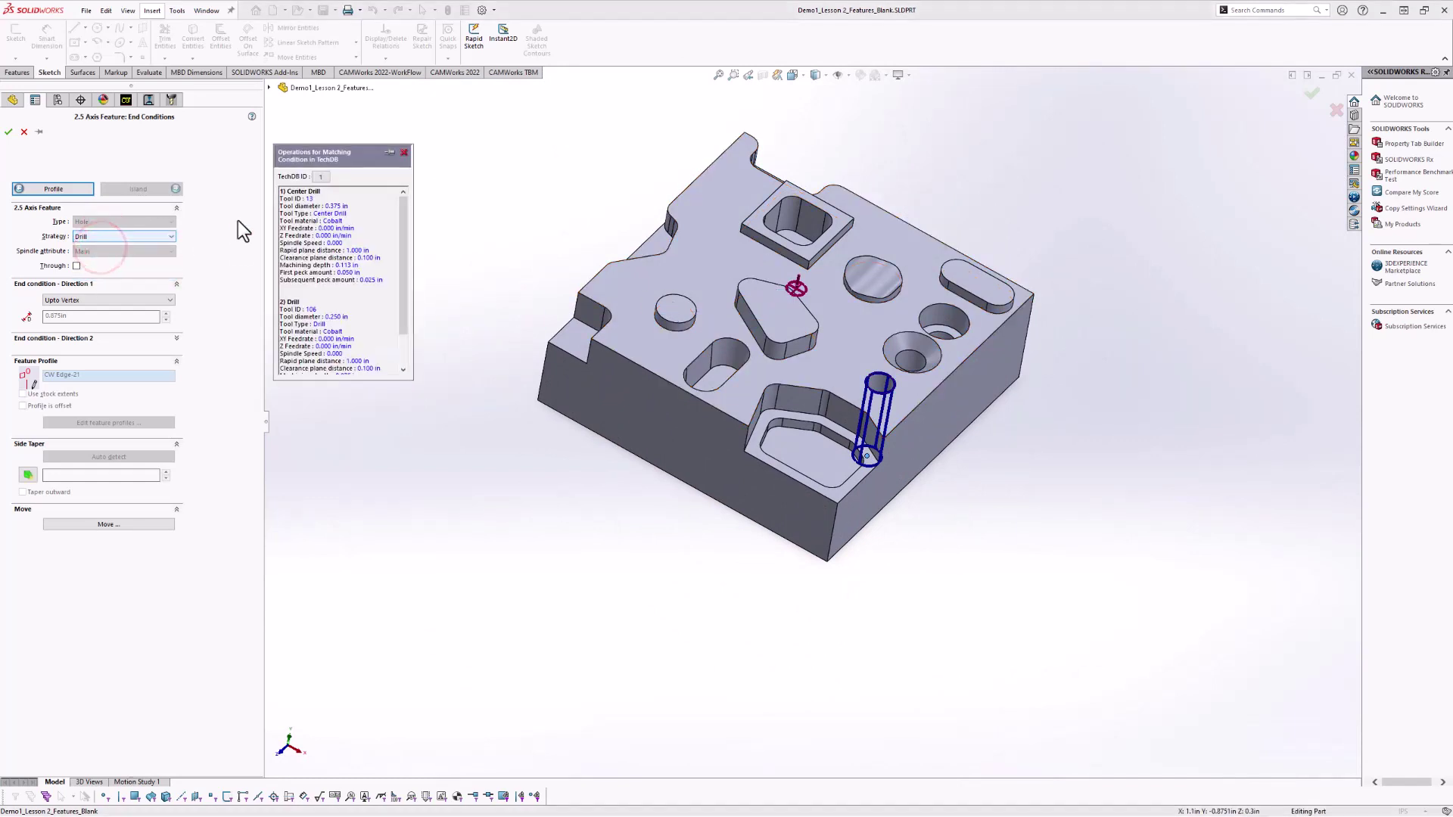
{"action": "scroll", "coordinate": [330, 220], "scroll_direction": "down", "scroll_amount": 2}
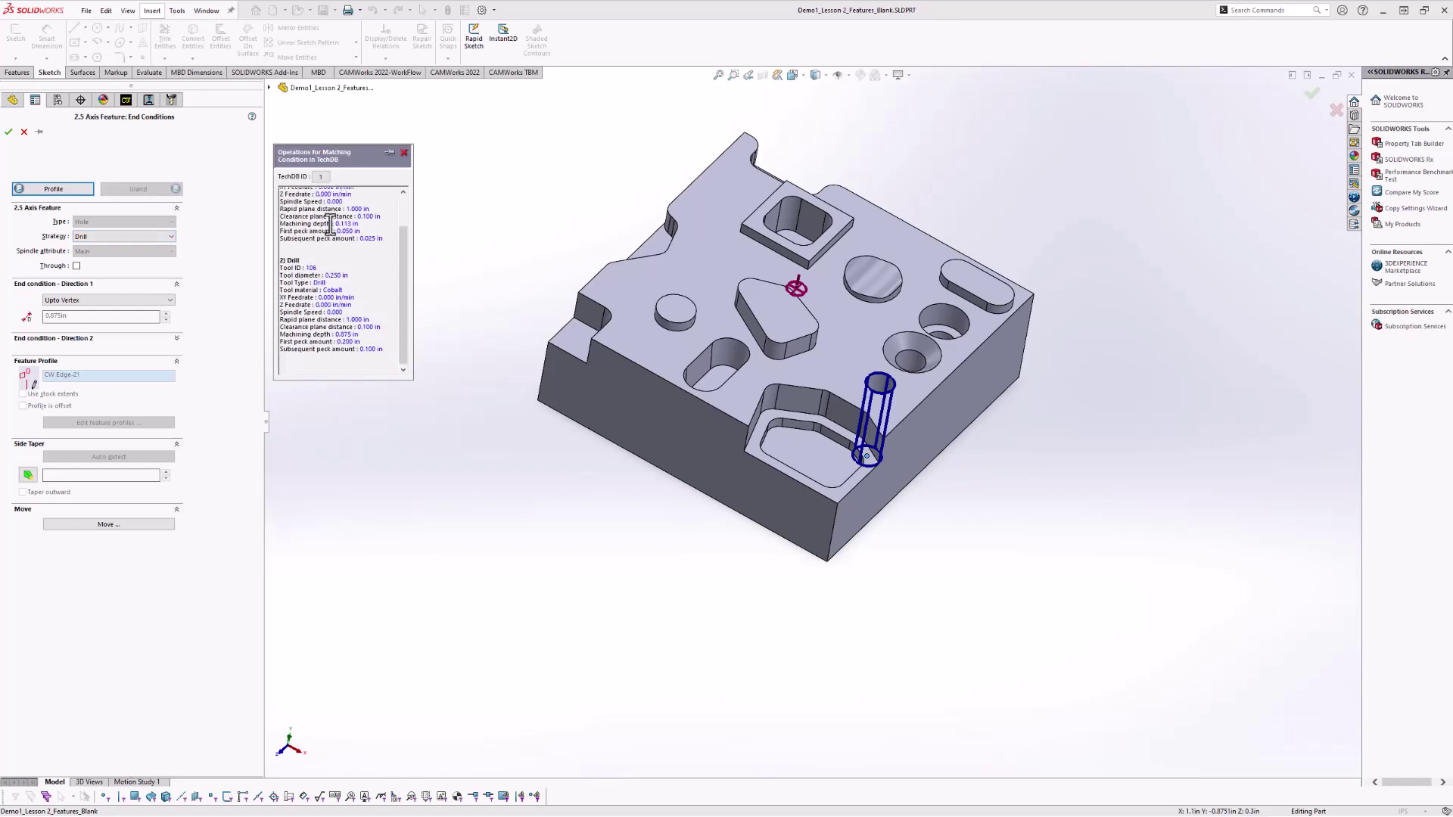
{"action": "scroll", "coordinate": [343, 312], "scroll_direction": "up", "scroll_amount": 2}
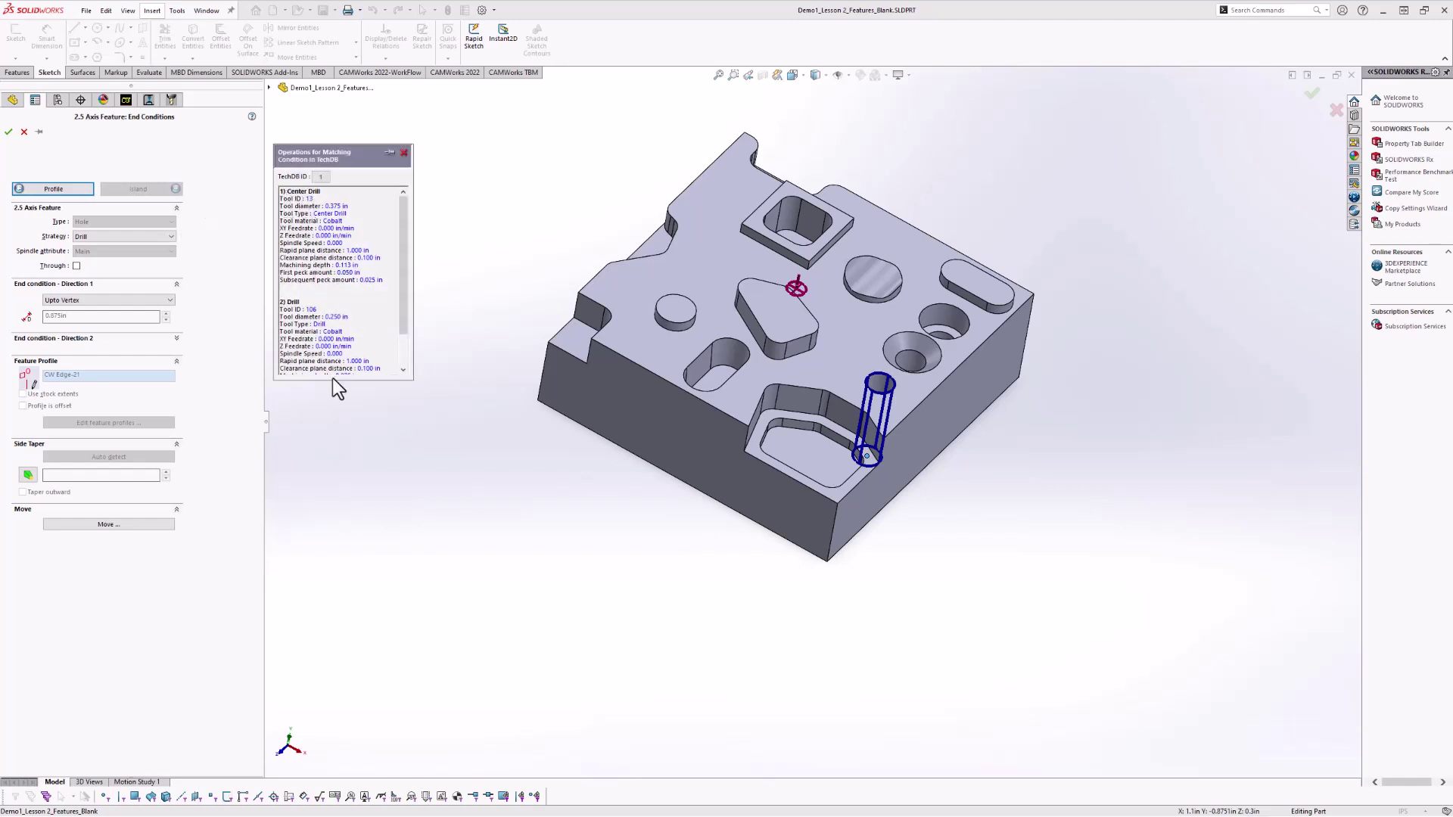
{"action": "left_click", "coordinate": [134, 238]}
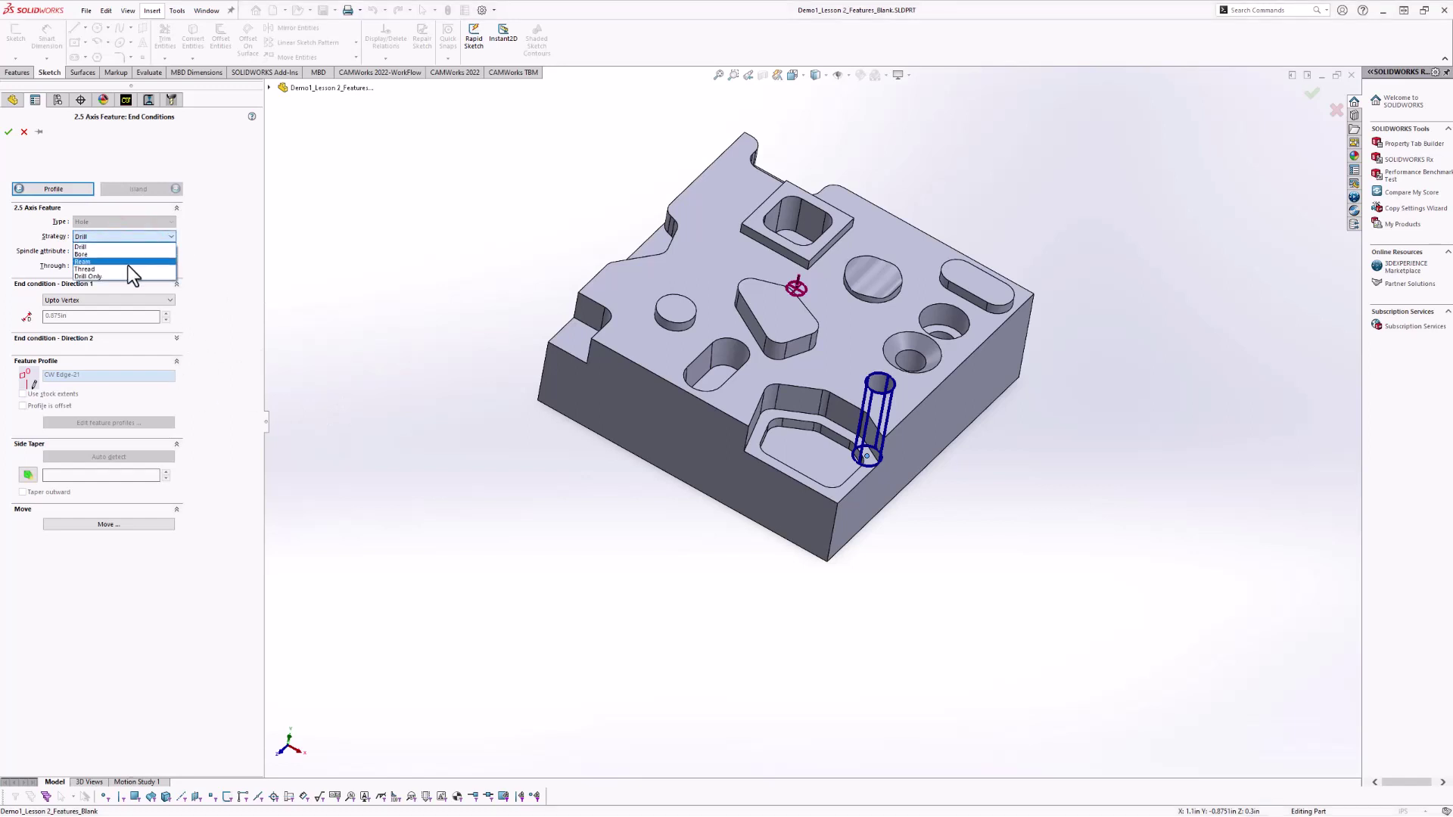
{"action": "left_click", "coordinate": [94, 246]}
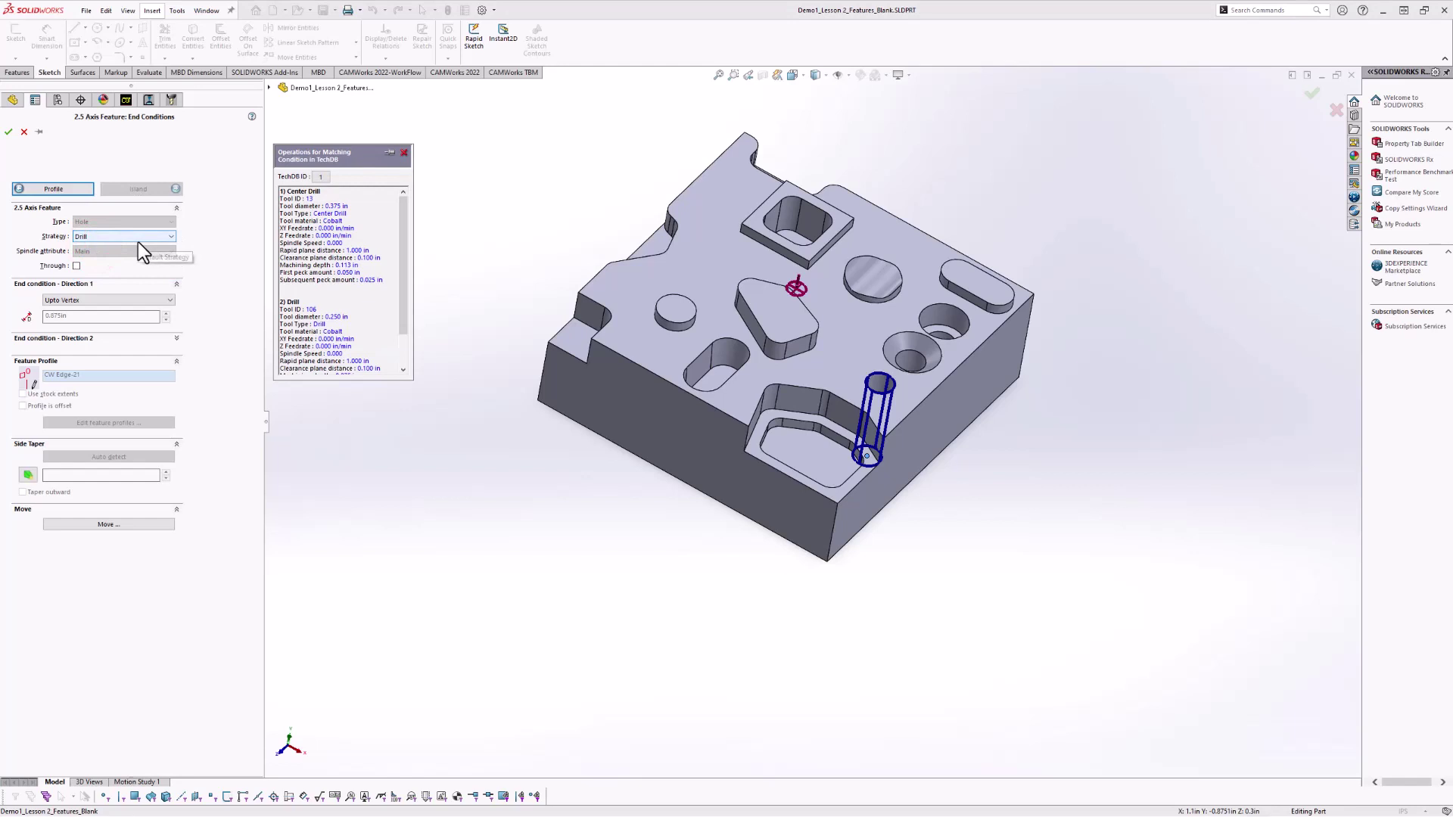
{"action": "left_click", "coordinate": [7, 133]}
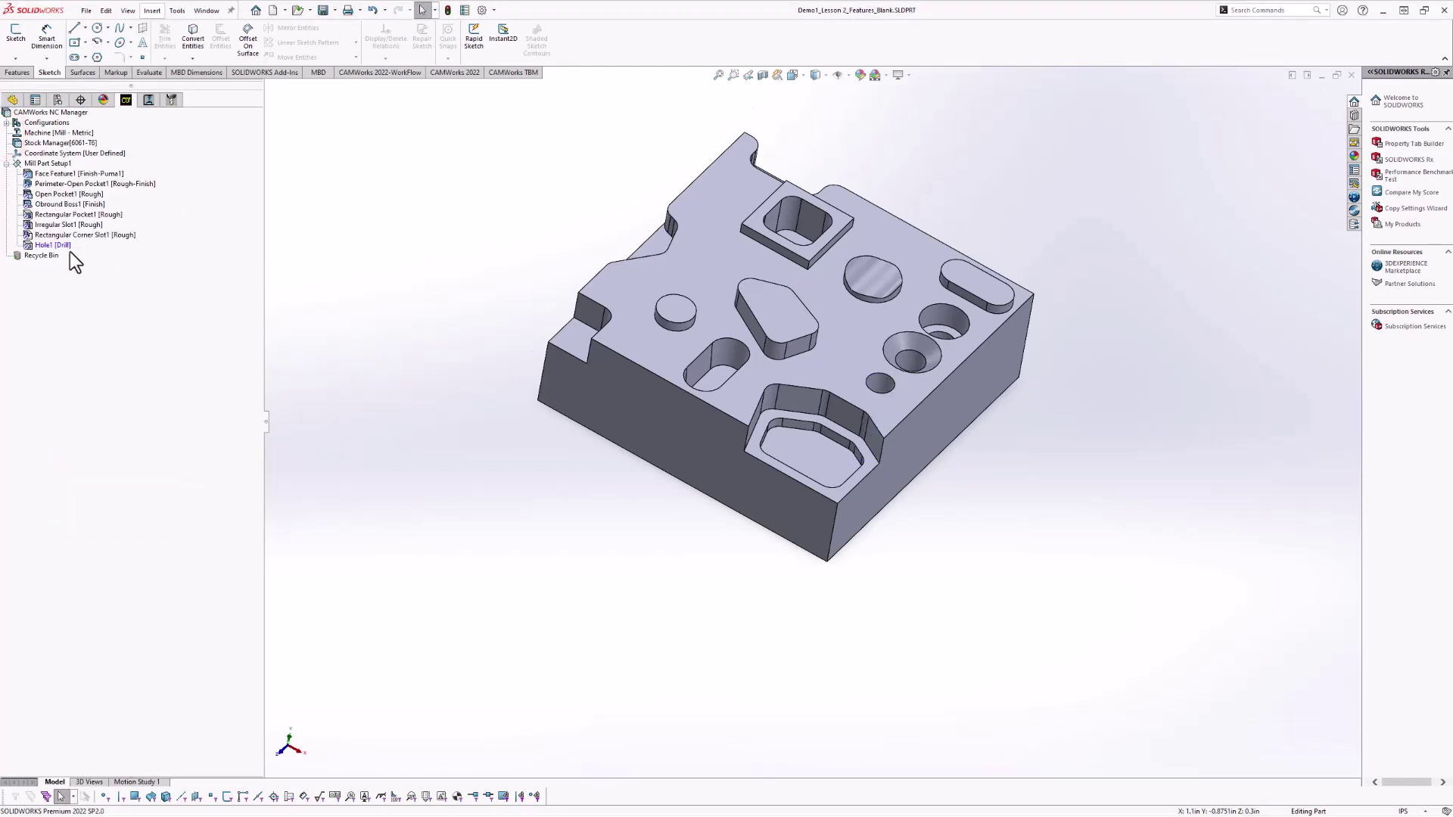
Generate the operation plan for Hole1.
{"action": "left_click", "coordinate": [48, 247]}
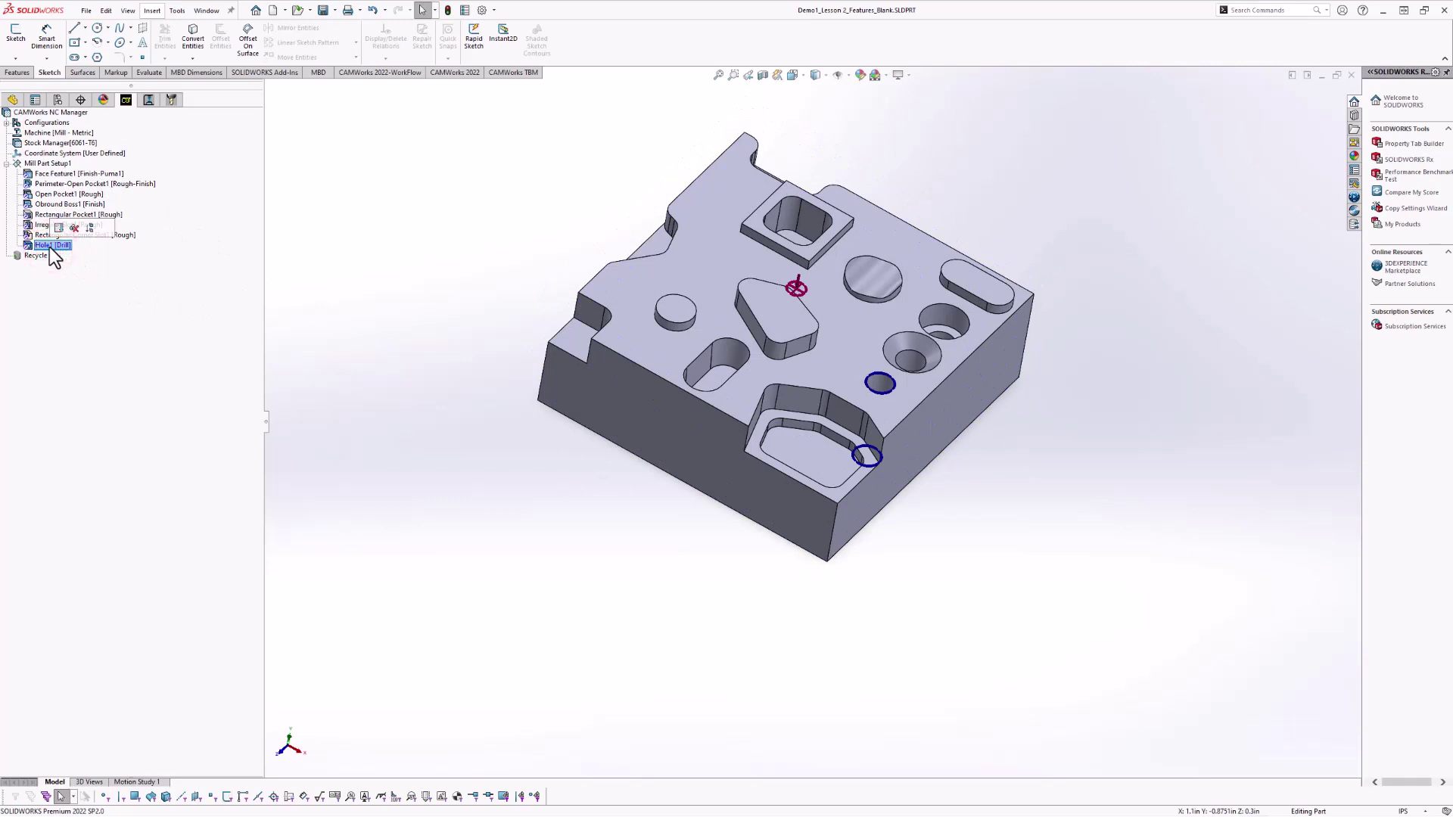
{"action": "right_click", "coordinate": [49, 247]}
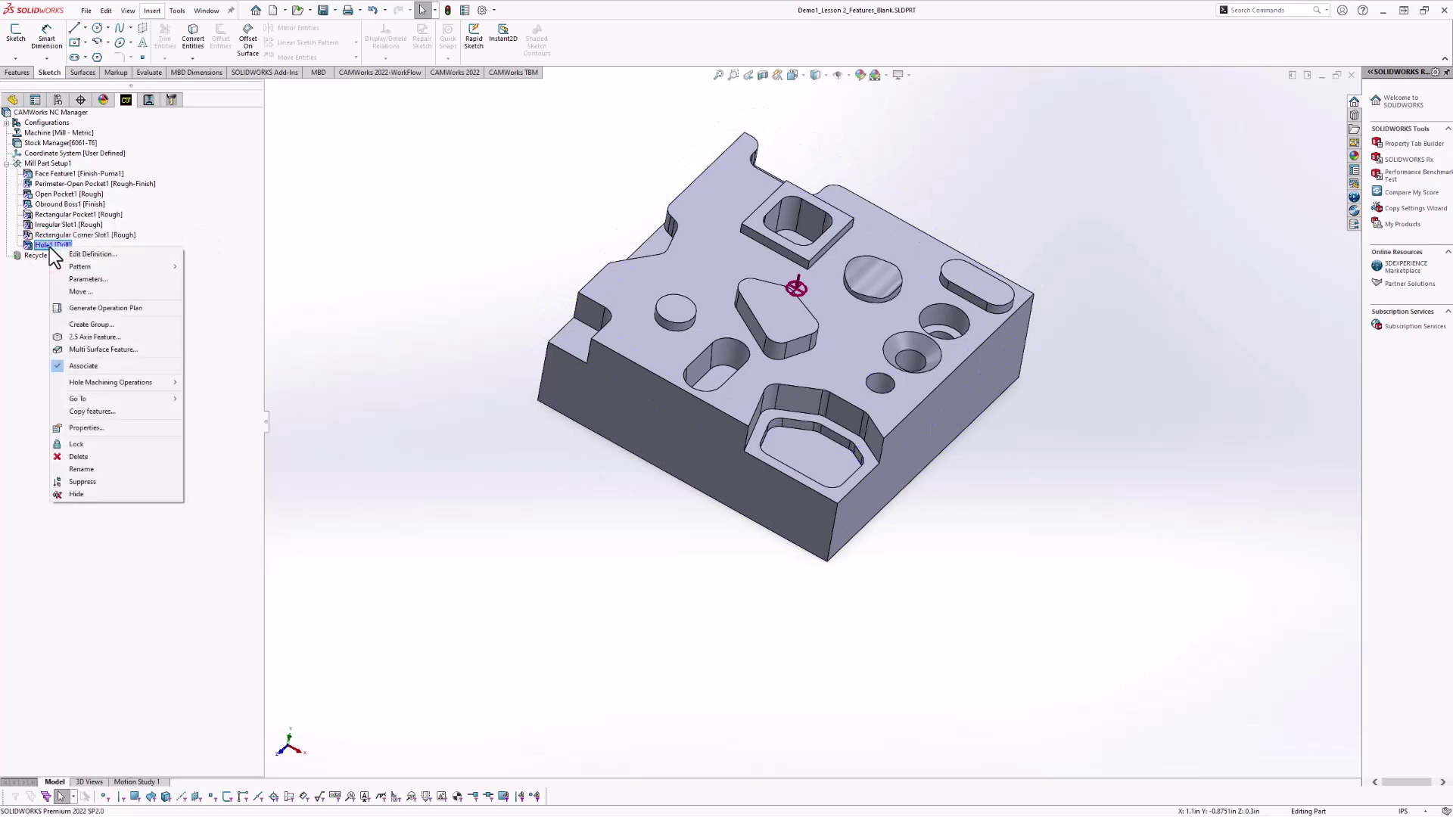
{"action": "left_click", "coordinate": [88, 307]}
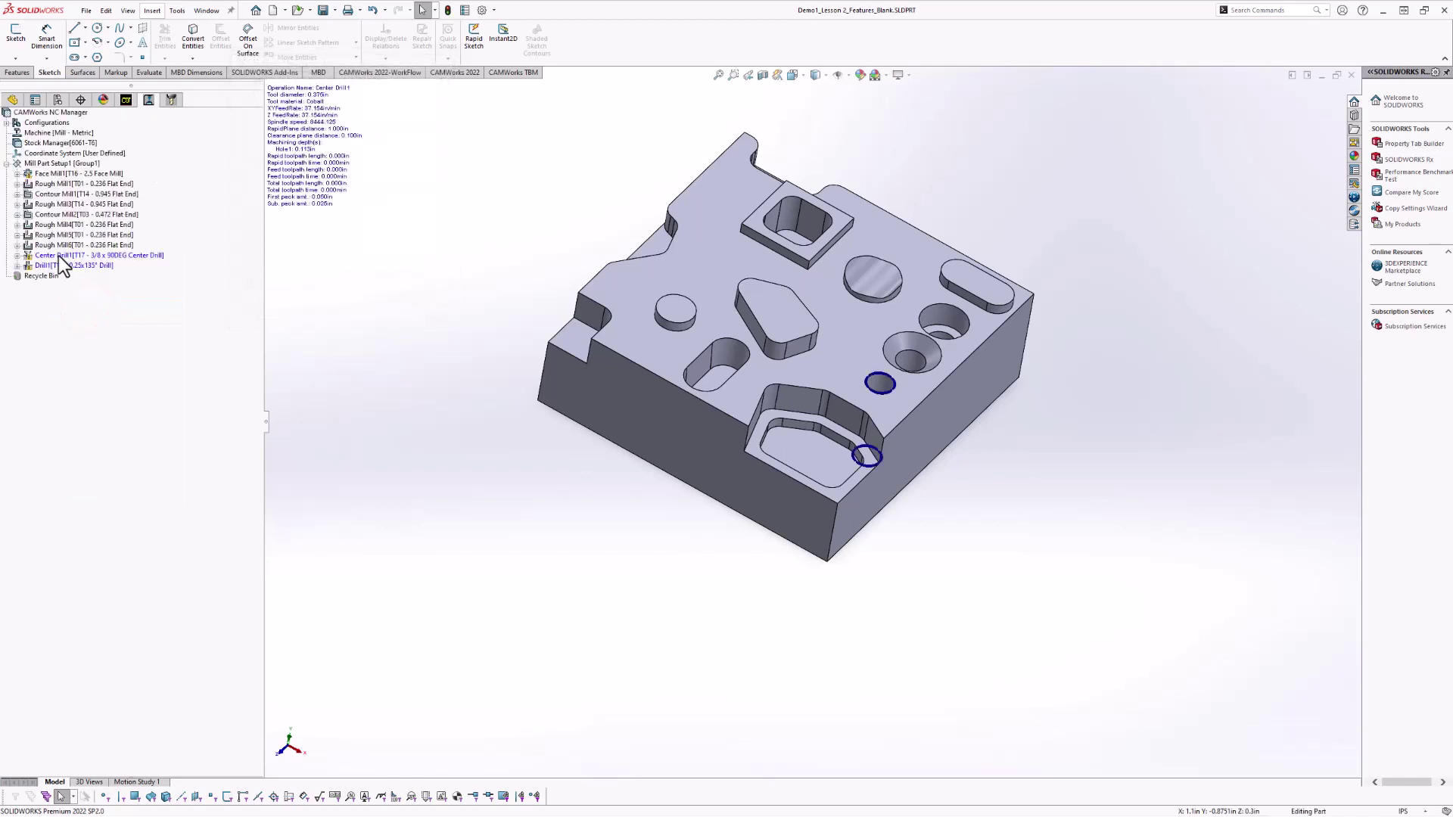
Generate toolpaths for both Center Drill1 and Drill1.
{"action": "left_click", "coordinate": [47, 257]}
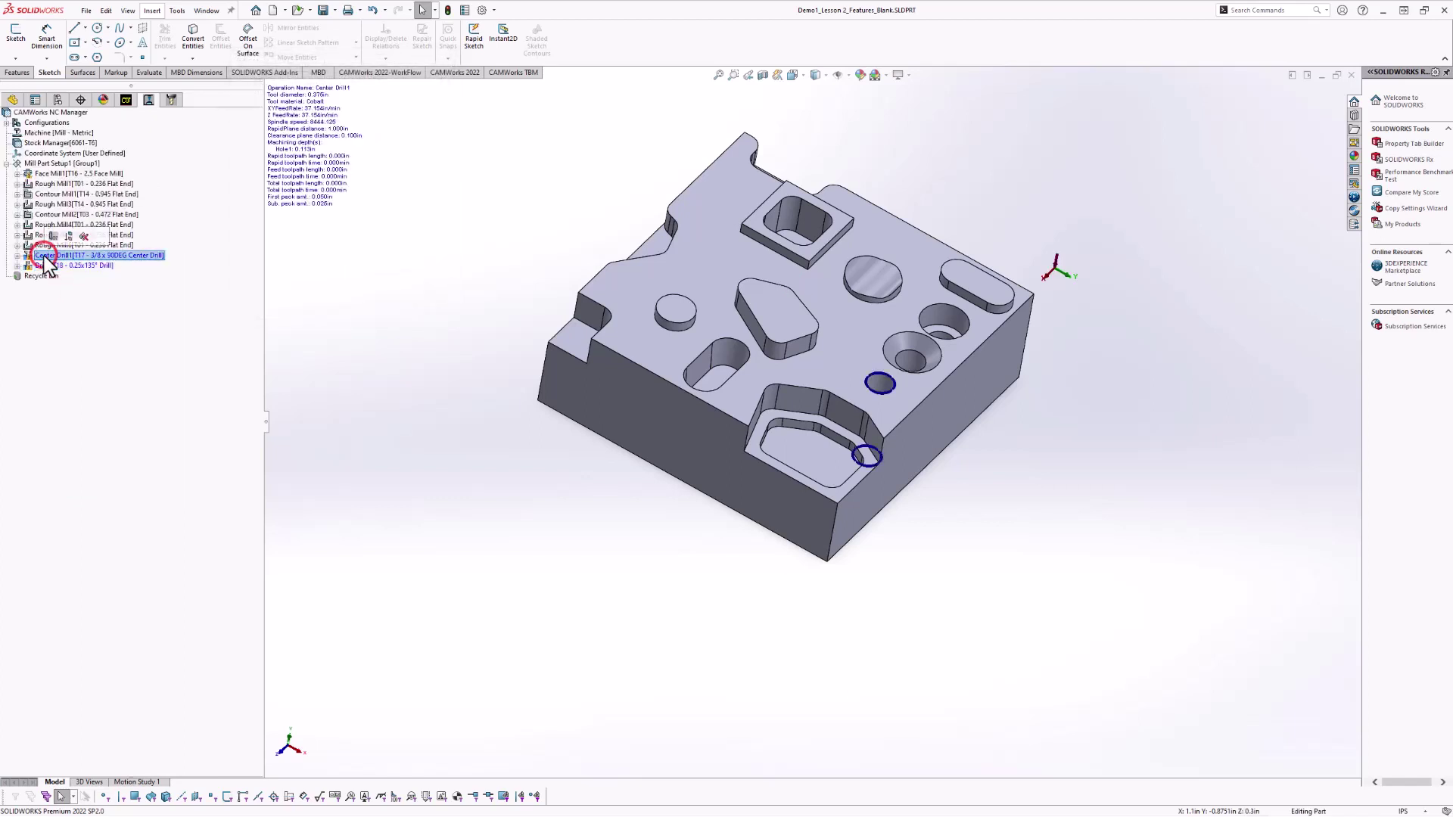
{"action": "left_click", "coordinate": [49, 266], "text": "ctrl"}
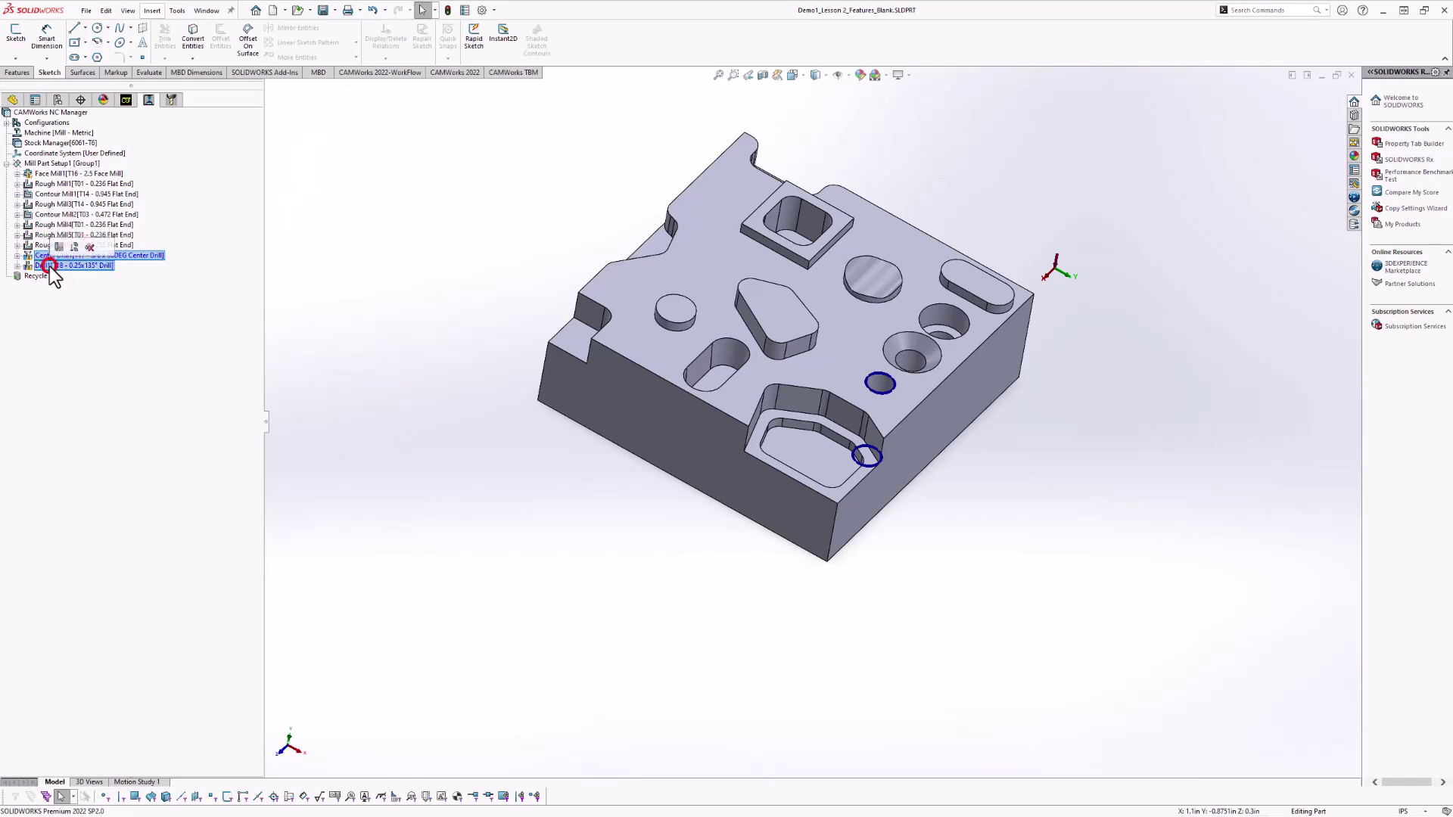
{"action": "right_click", "coordinate": [48, 267]}
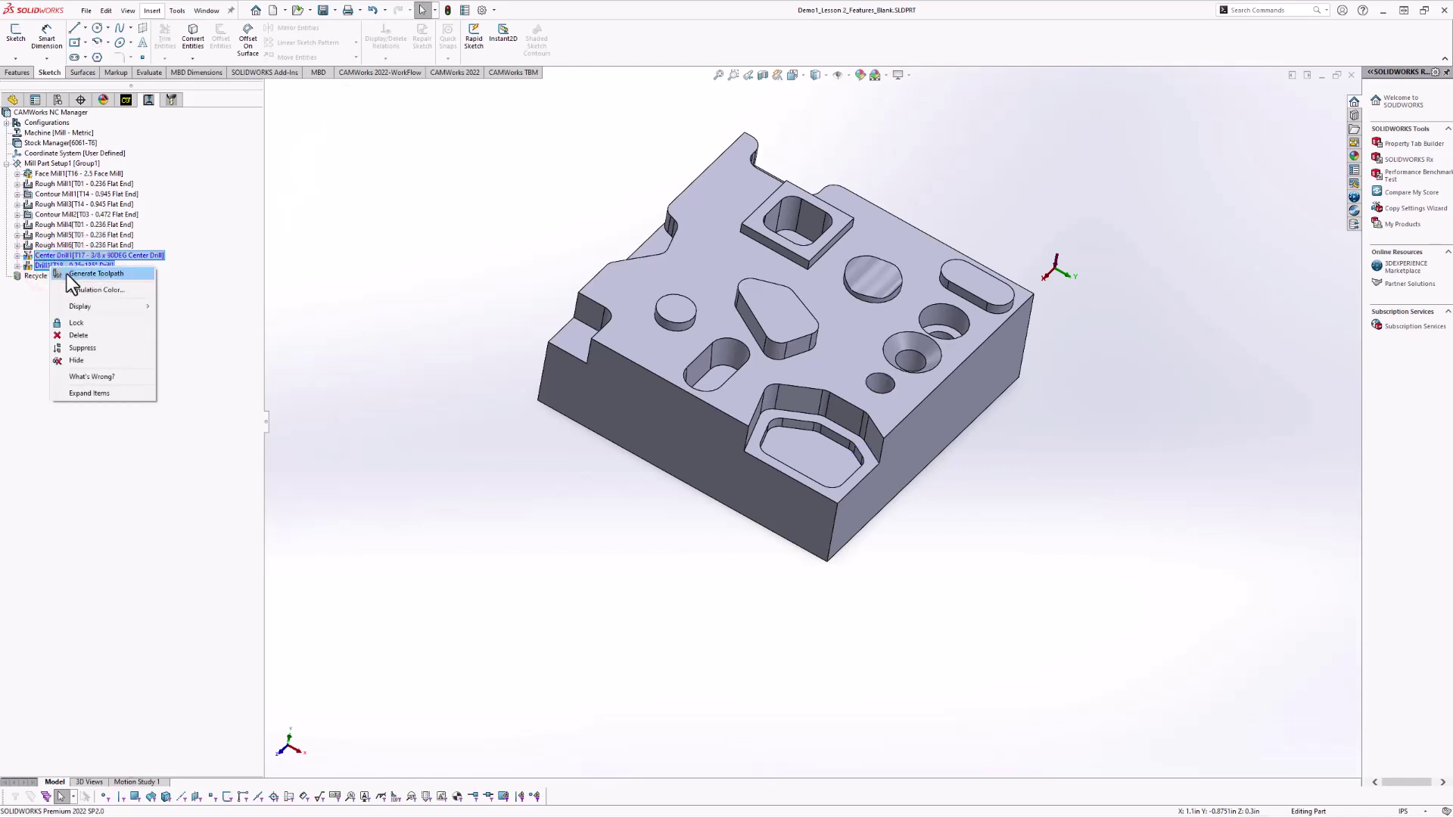
{"action": "left_click", "coordinate": [67, 274]}
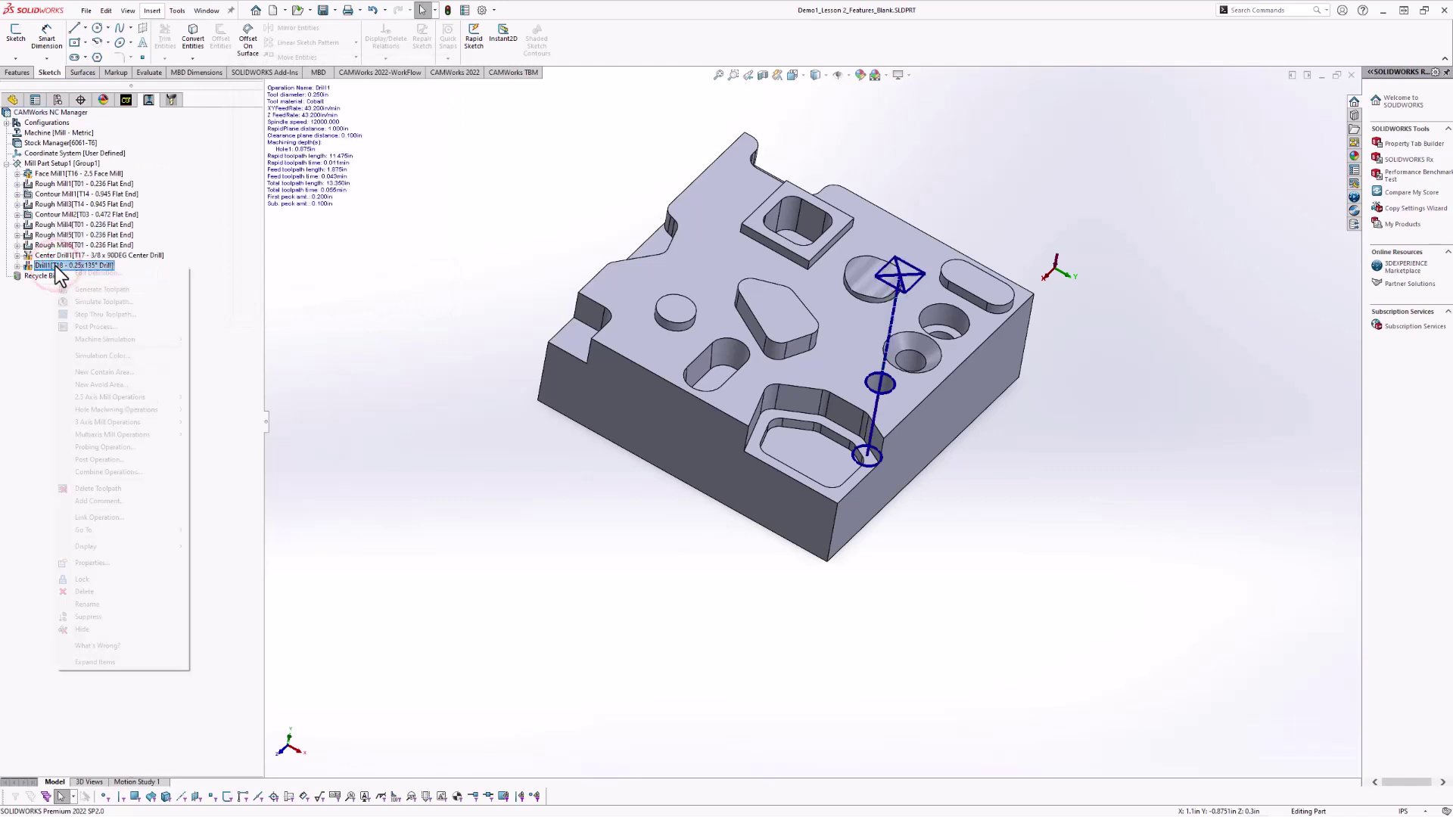
{"action": "right_click", "coordinate": [57, 266]}
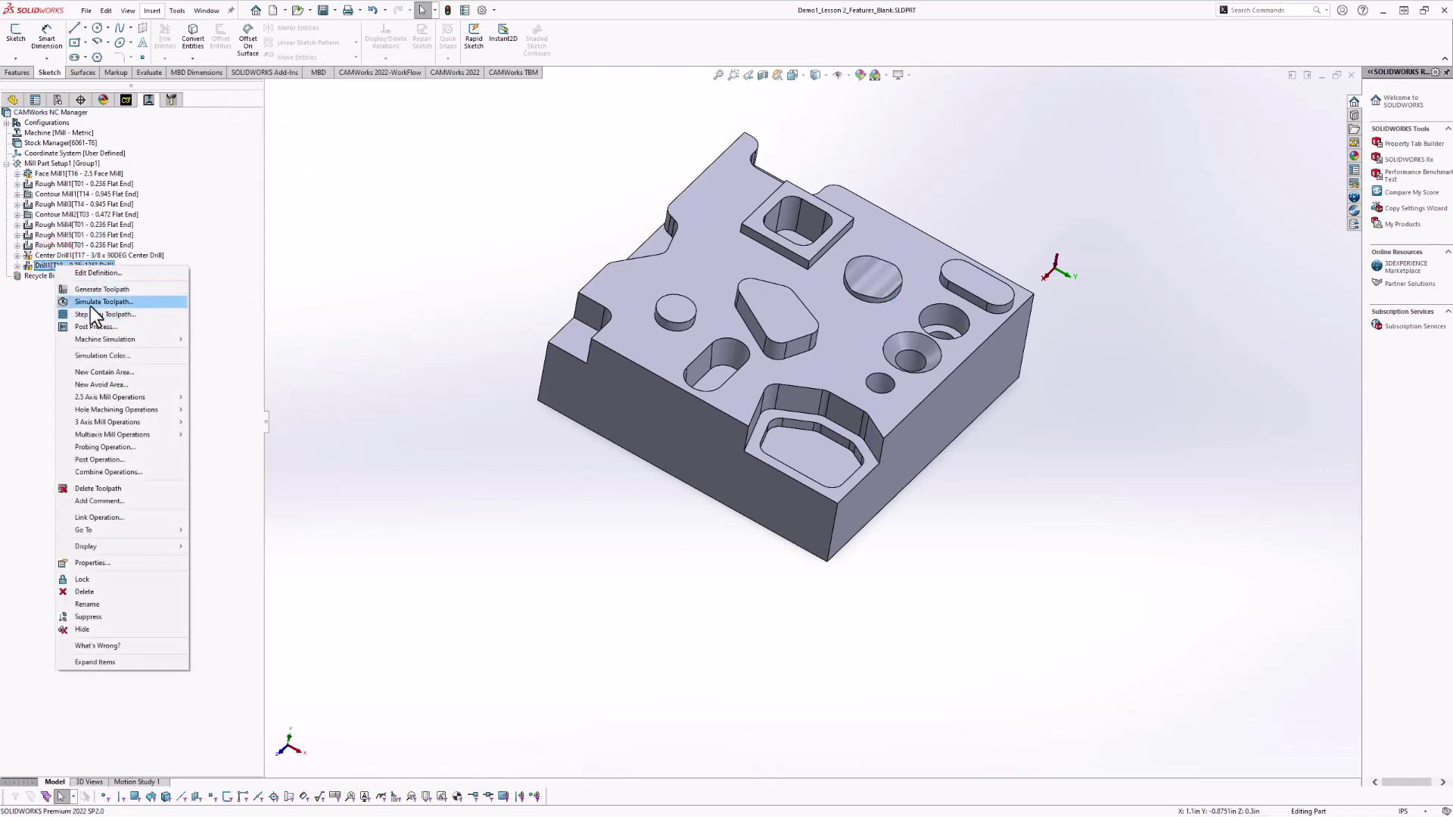
Simulate all operations on the block at reduced speed, then exit the simulation.
{"action": "left_click", "coordinate": [93, 303]}
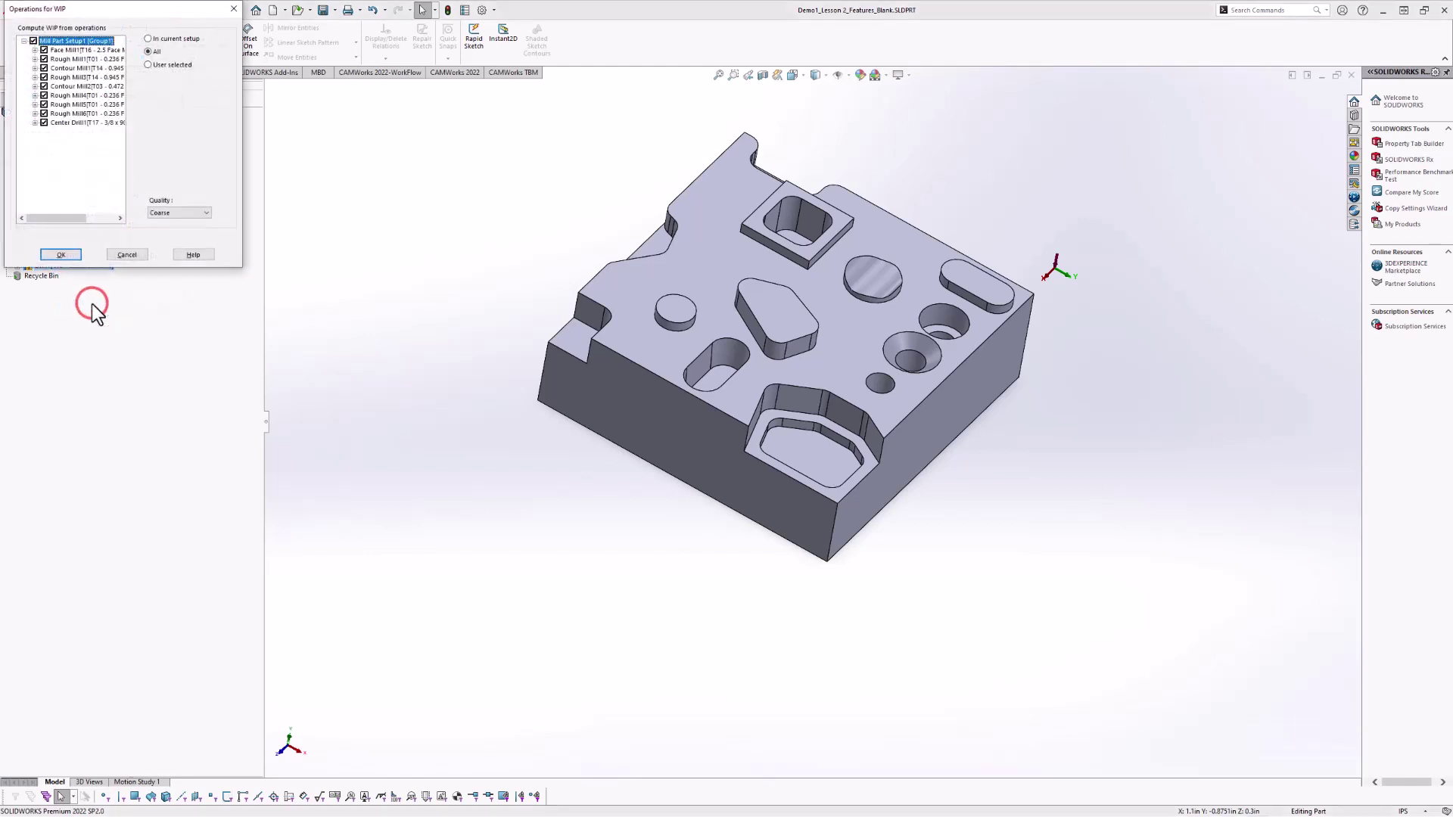
{"action": "left_click", "coordinate": [66, 254]}
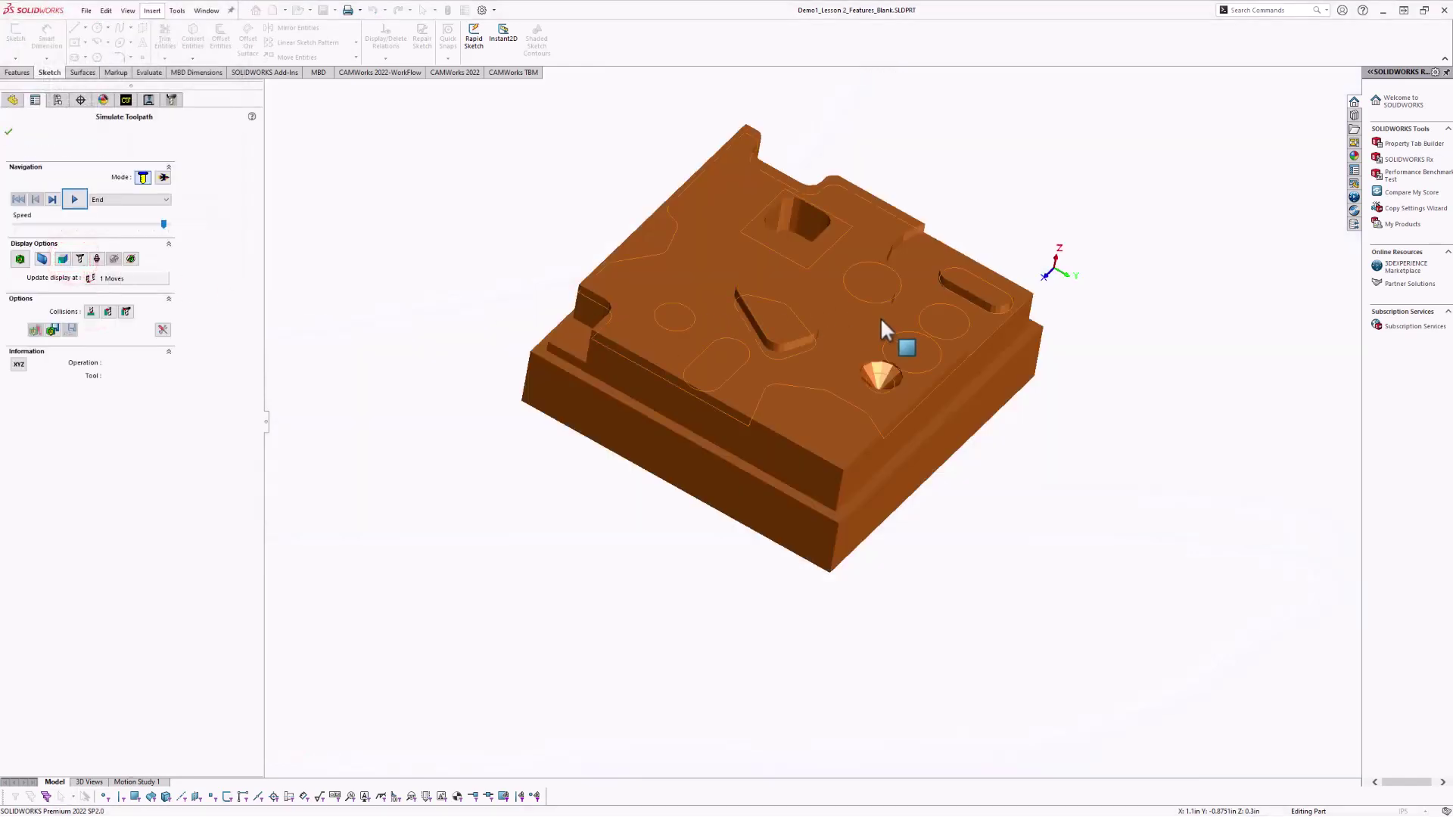
{"action": "scroll", "coordinate": [973, 487], "scroll_direction": "down", "scroll_amount": 5}
{"action": "middle_click_drag", "start_coordinate": [898, 441], "coordinate": [814, 393]}
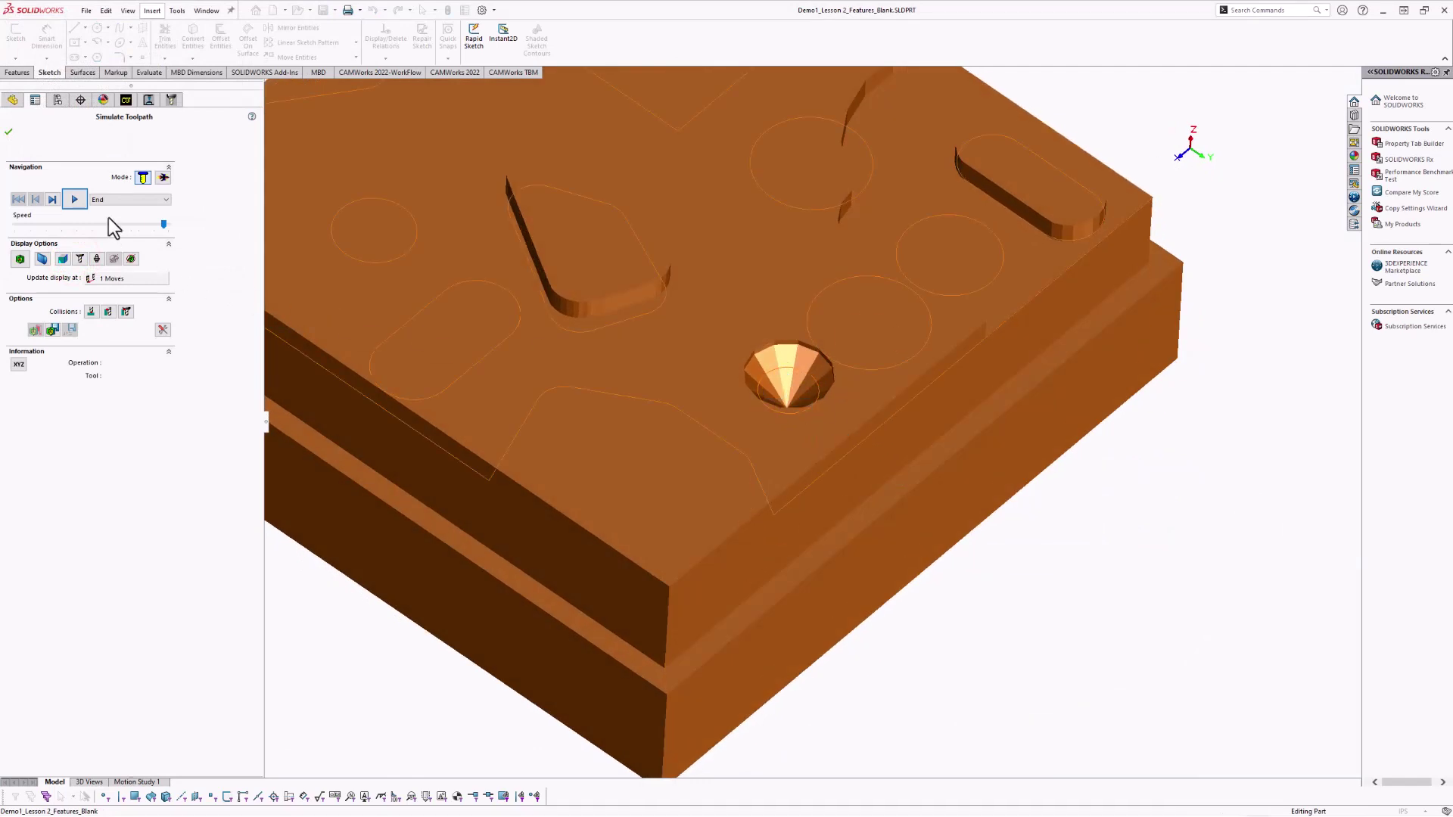
{"action": "left_click", "coordinate": [139, 225]}
{"action": "left_click", "coordinate": [105, 223]}
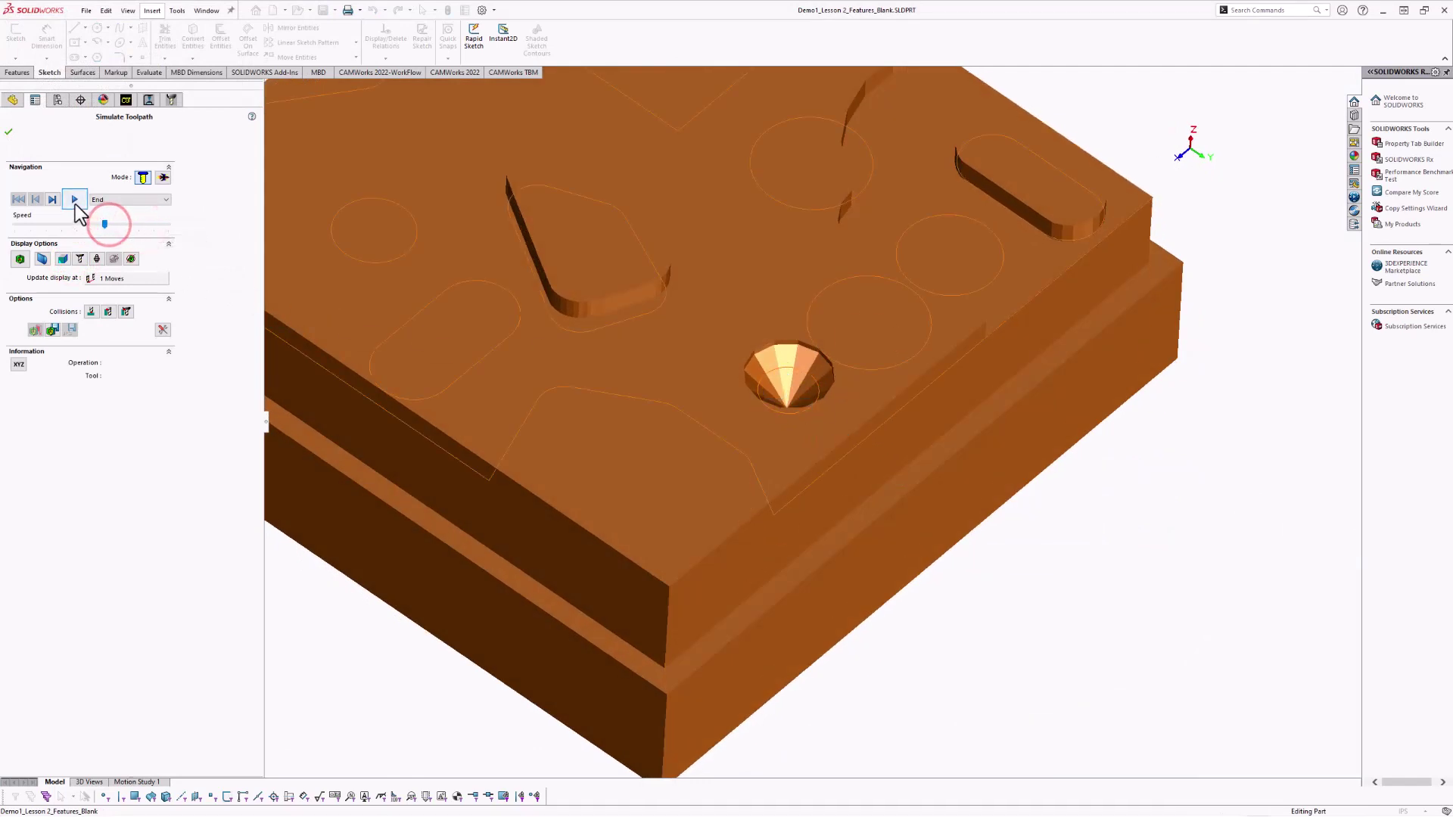
{"action": "left_click", "coordinate": [74, 199]}
{"action": "scroll", "coordinate": [778, 331], "scroll_direction": "up", "scroll_amount": 3}
{"action": "middle_click_drag", "start_coordinate": [779, 331], "coordinate": [802, 408]}
{"action": "left_click", "coordinate": [8, 132]}
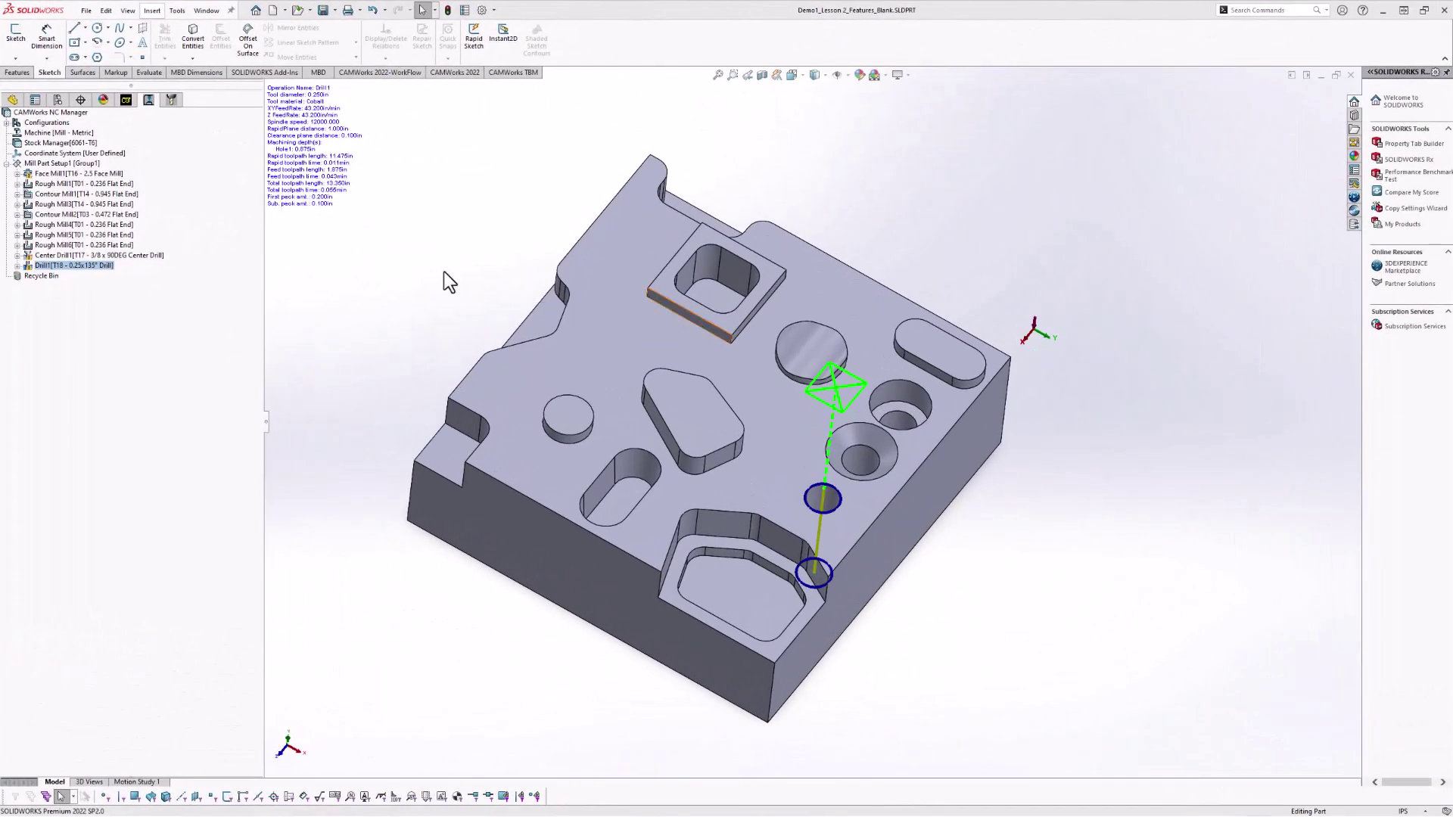
Start a new 2.5 Axis Feature on Mill Part Setup1 with type Open Profile.
{"action": "left_click", "coordinate": [124, 100]}
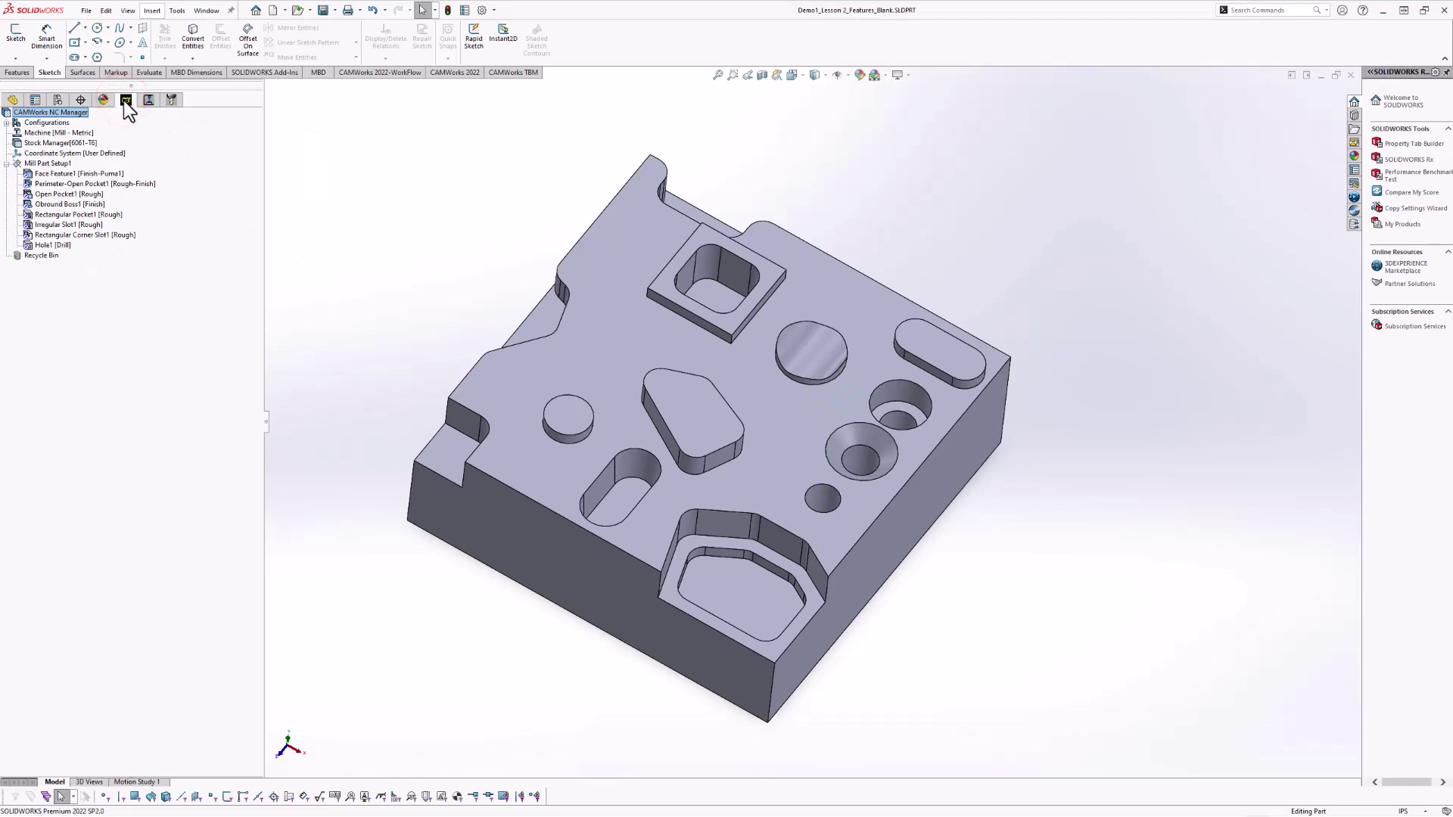
{"action": "right_click", "coordinate": [48, 165]}
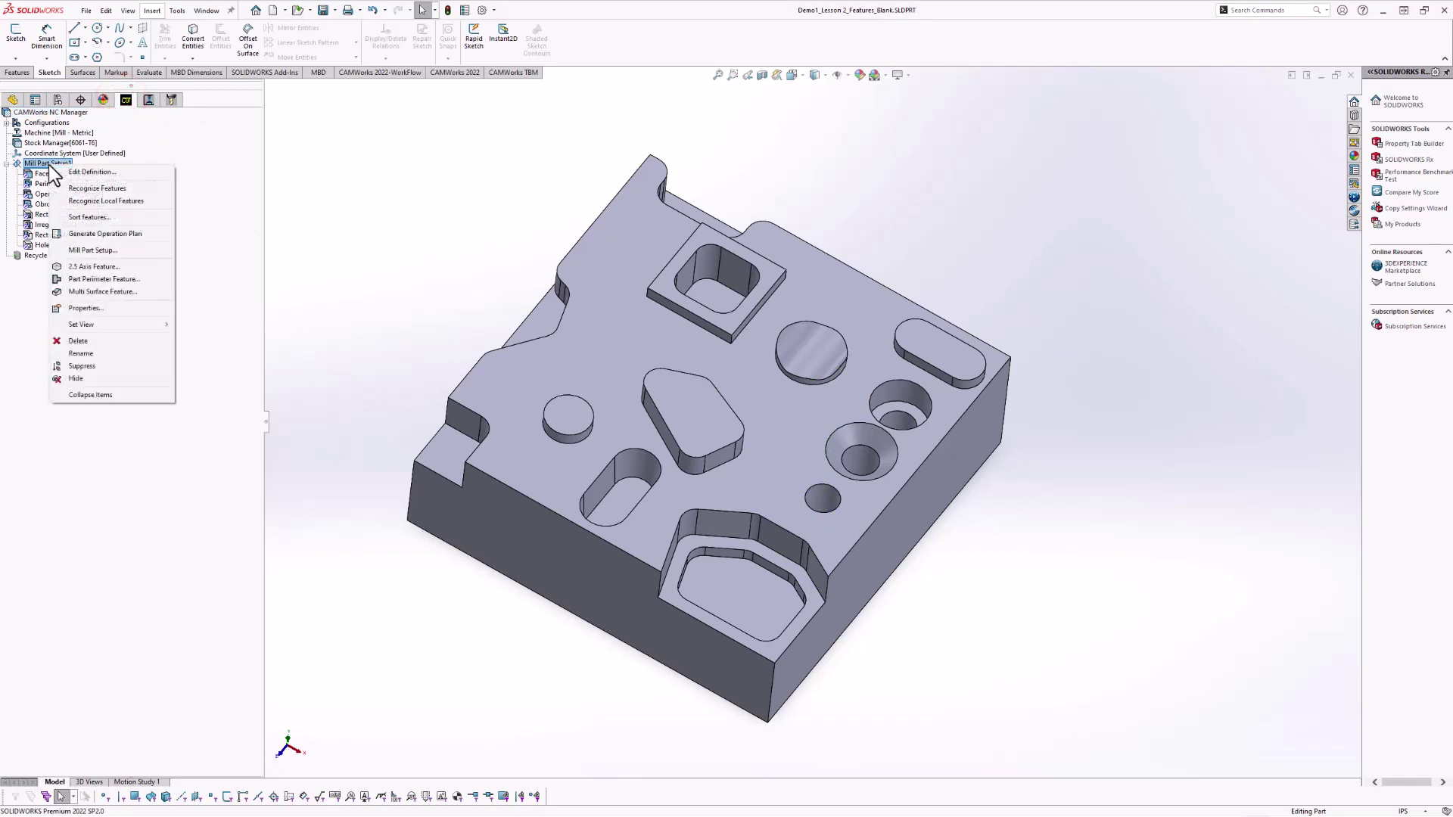
{"action": "left_click", "coordinate": [84, 267]}
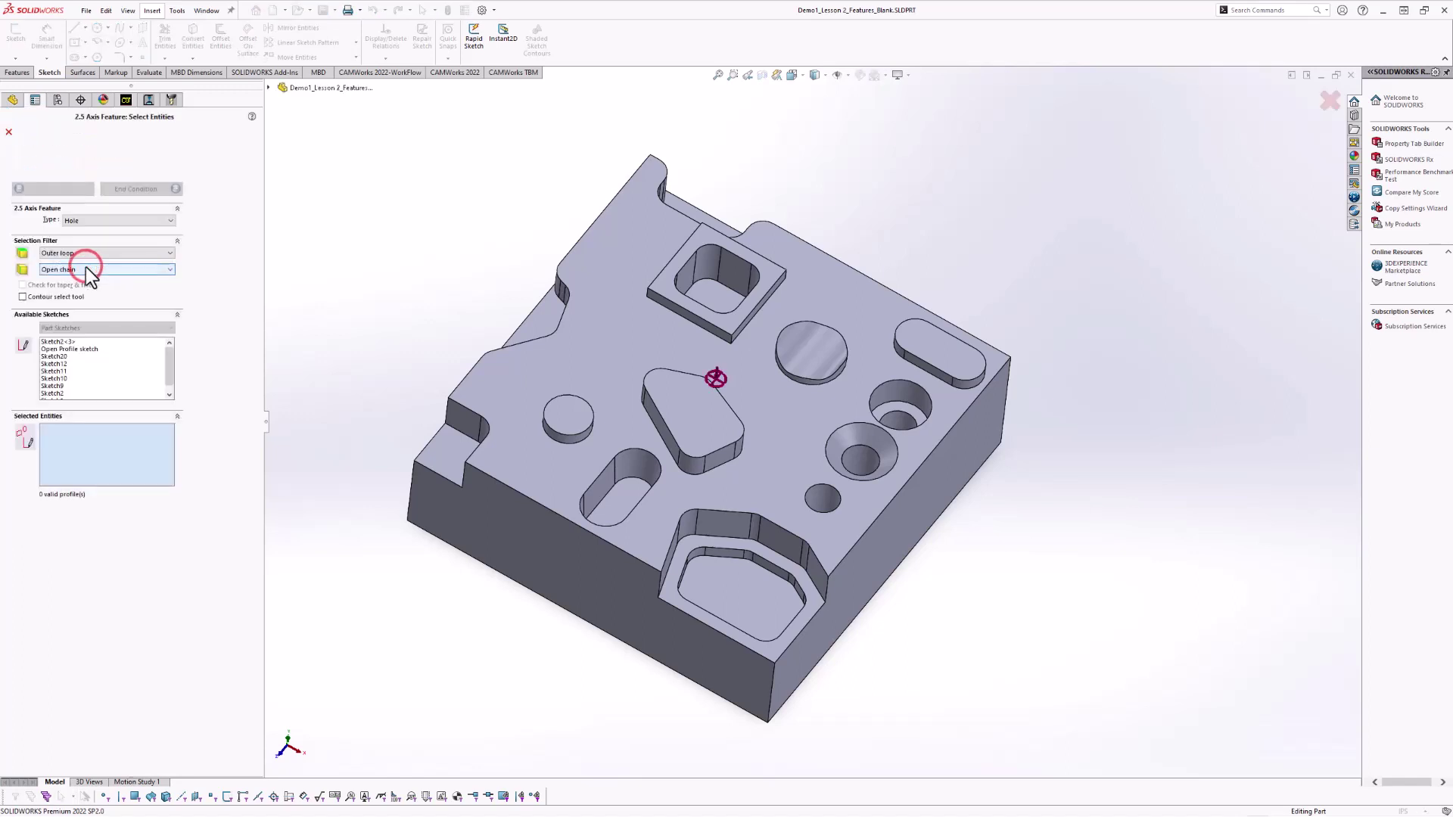
{"action": "left_click", "coordinate": [92, 221]}
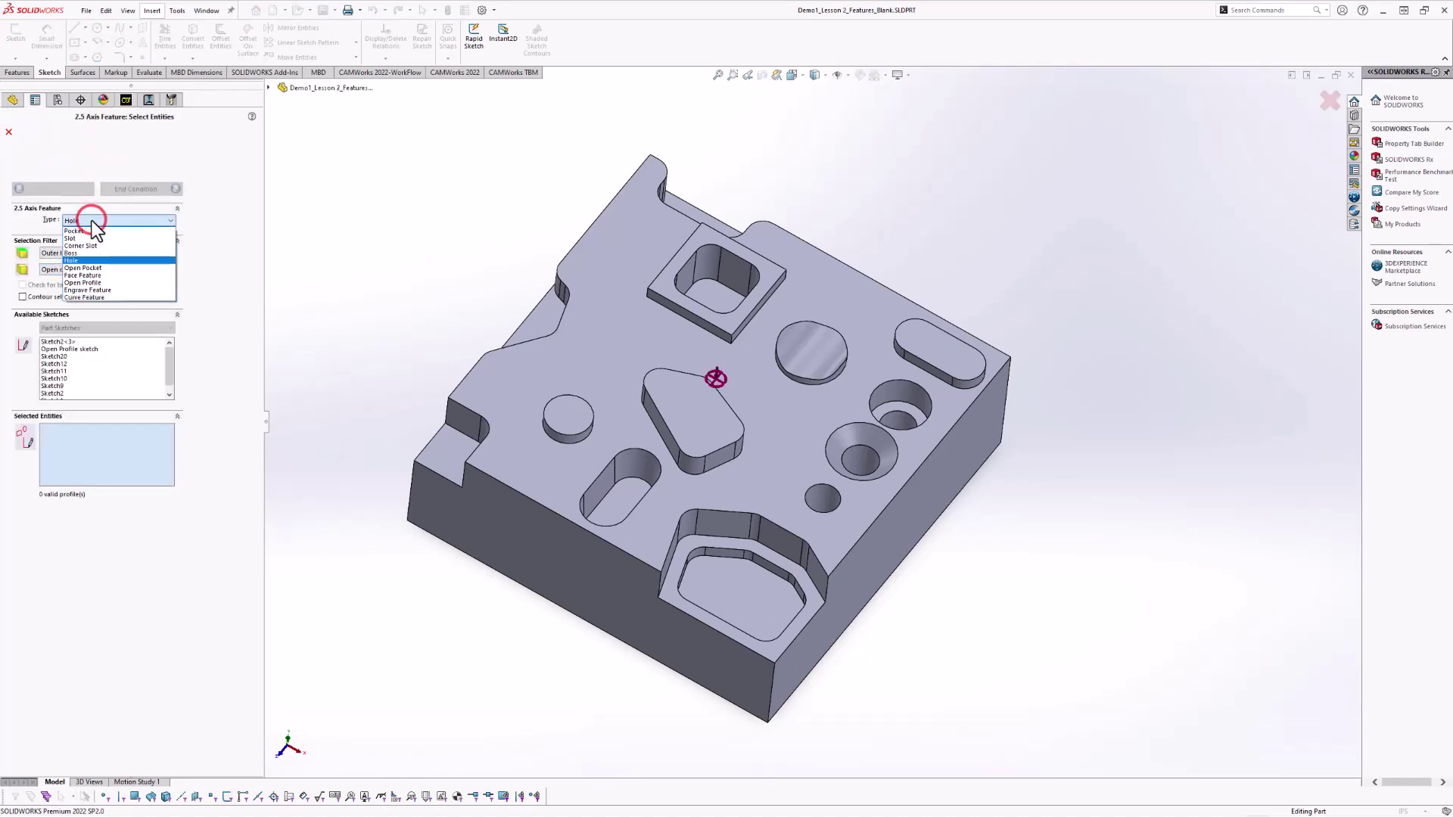
{"action": "left_click", "coordinate": [98, 283]}
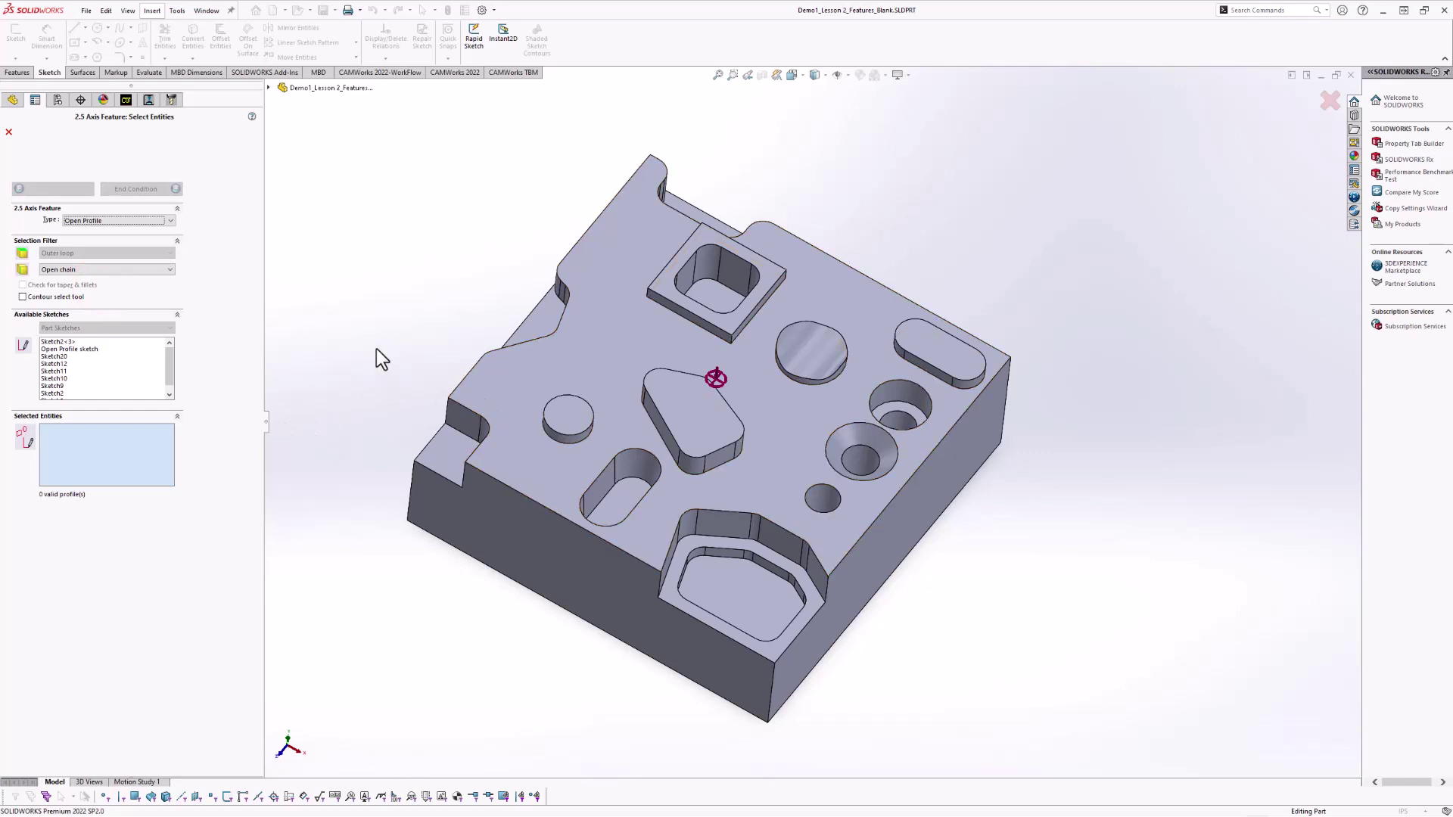
Chain the seven edges along the curved cut-out wall into one open profile.
{"action": "middle_click_drag", "start_coordinate": [383, 348], "coordinate": [493, 368]}
{"action": "scroll", "coordinate": [702, 463], "scroll_direction": "up", "scroll_amount": 1}
{"action": "scroll", "coordinate": [530, 399], "scroll_direction": "down", "scroll_amount": 3}
{"action": "scroll", "coordinate": [596, 379], "scroll_direction": "up", "scroll_amount": 2}
{"action": "scroll", "coordinate": [728, 398], "scroll_direction": "down", "scroll_amount": 5}
{"action": "scroll", "coordinate": [728, 398], "scroll_direction": "down", "scroll_amount": 3}
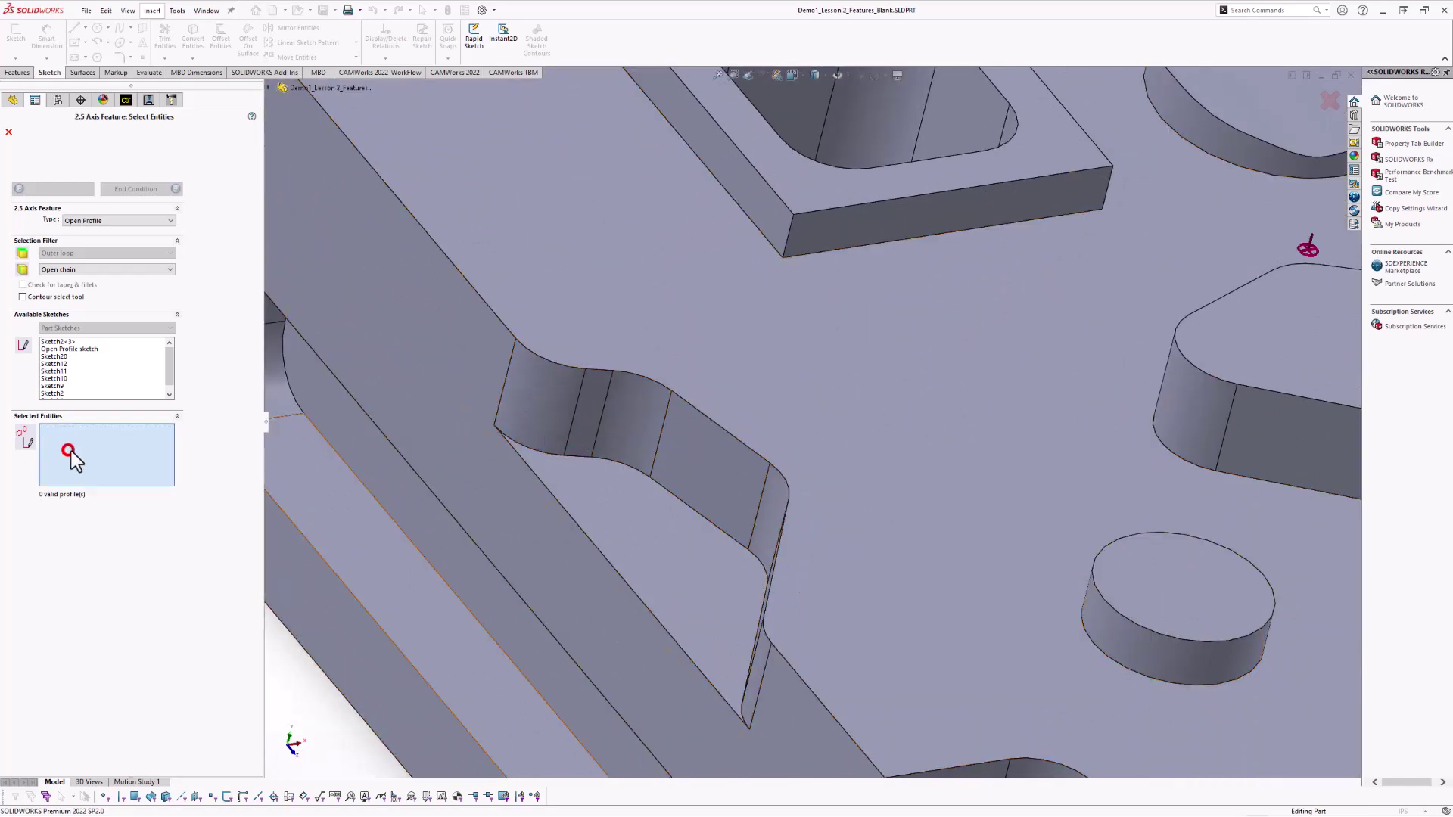
{"action": "left_click", "coordinate": [764, 632]}
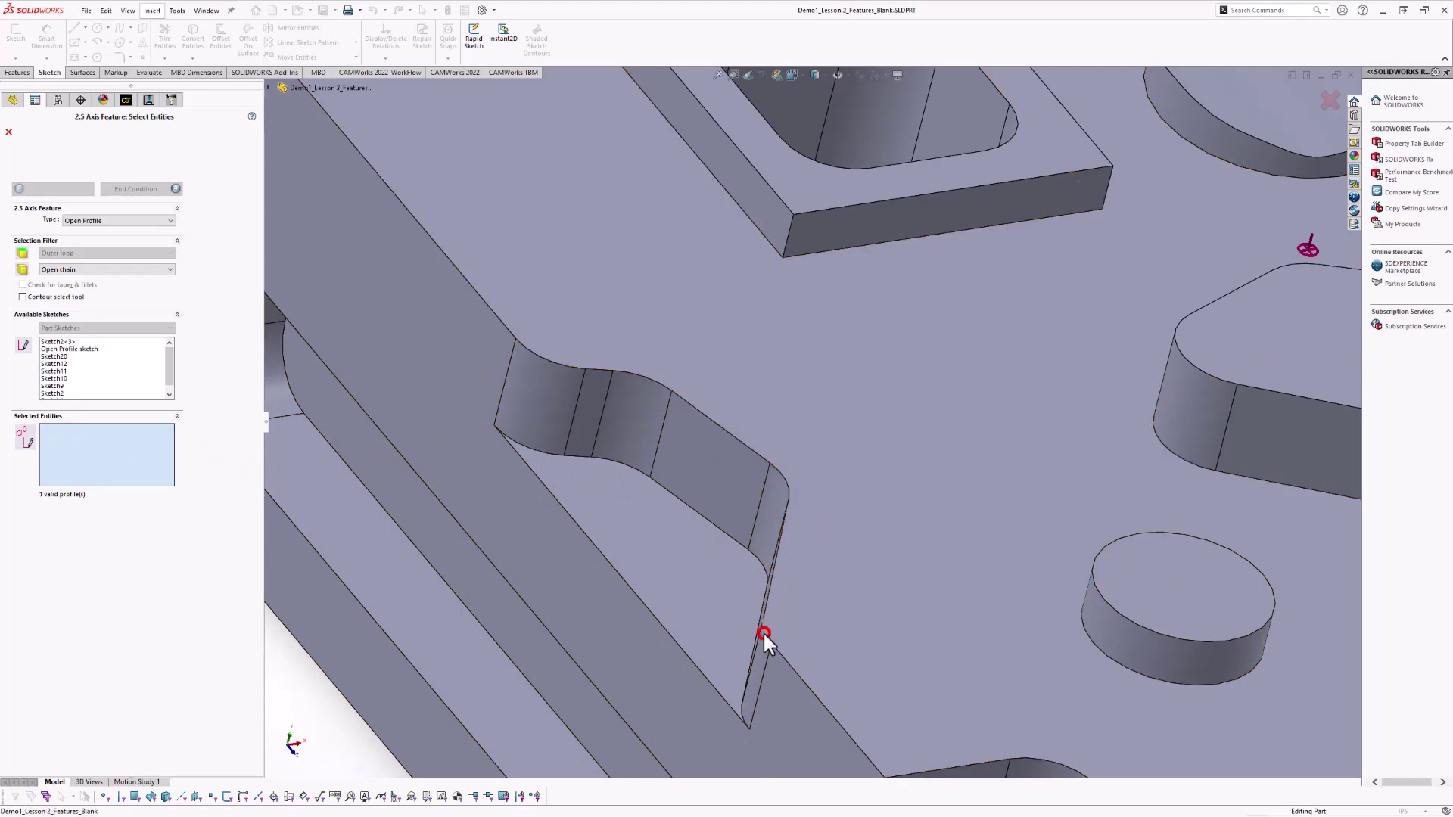
{"action": "left_click", "coordinate": [771, 591]}
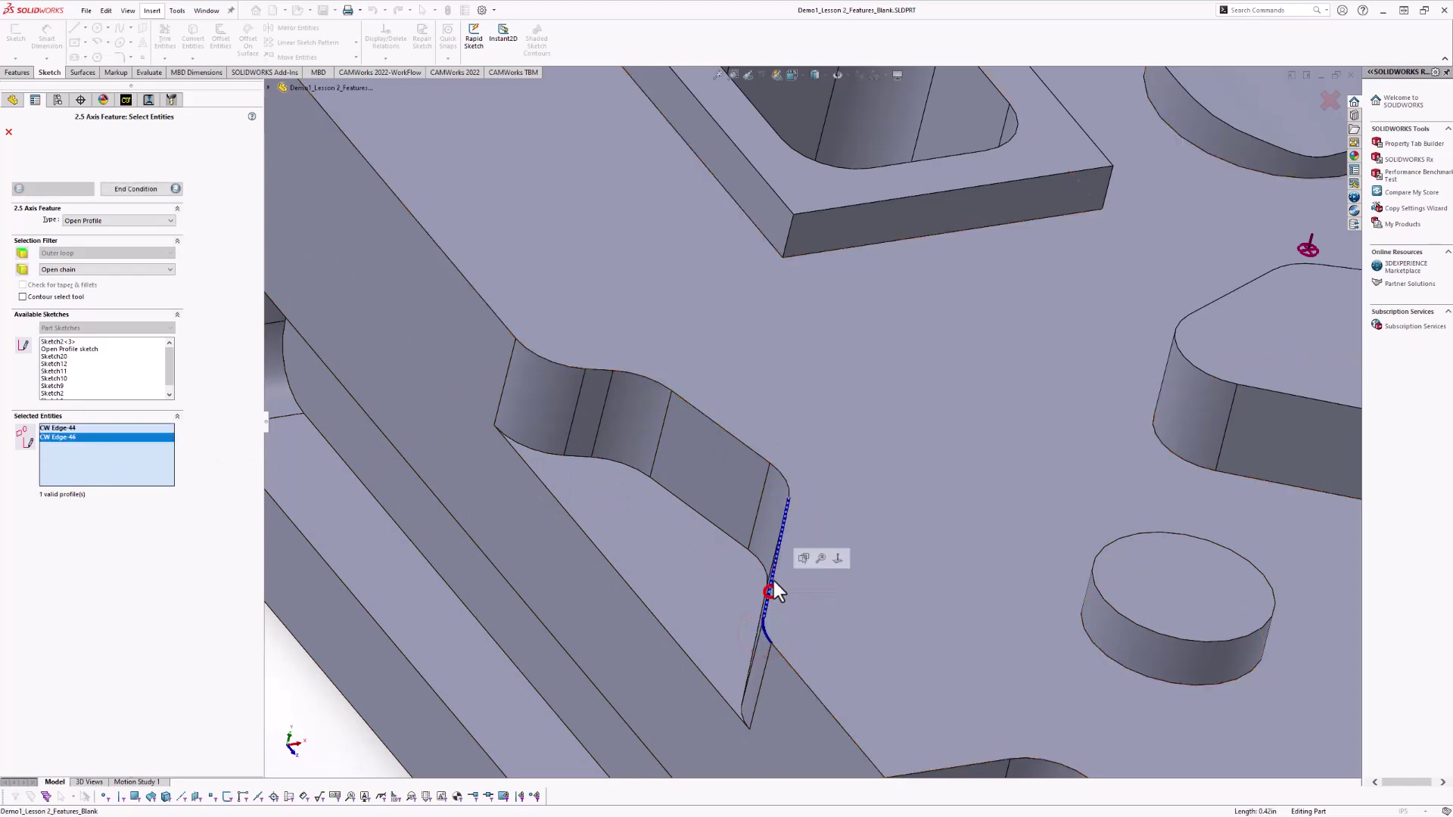
{"action": "left_click", "coordinate": [784, 479]}
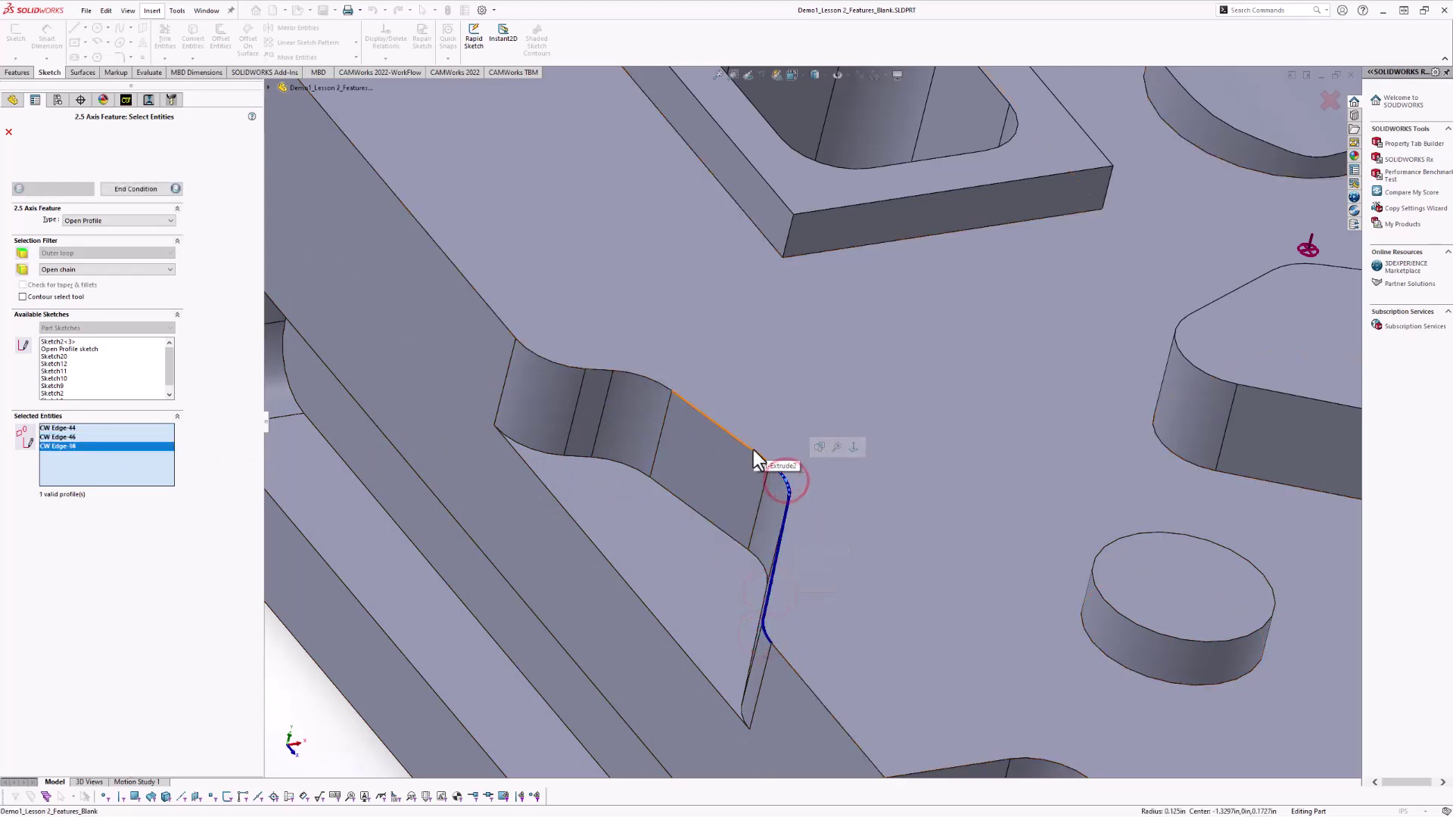
{"action": "left_click", "coordinate": [751, 447]}
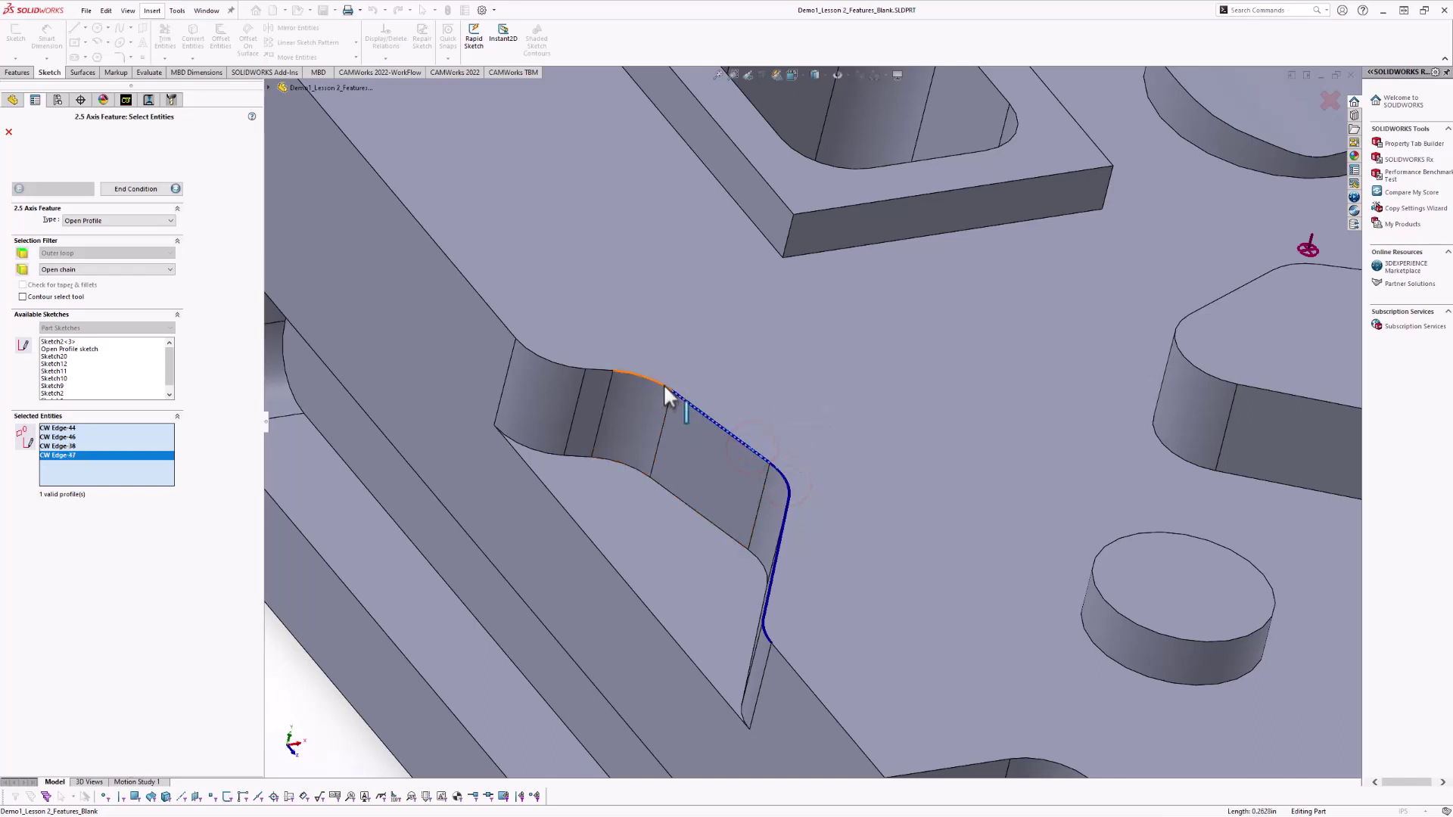
{"action": "left_click", "coordinate": [662, 385]}
{"action": "left_click", "coordinate": [597, 368]}
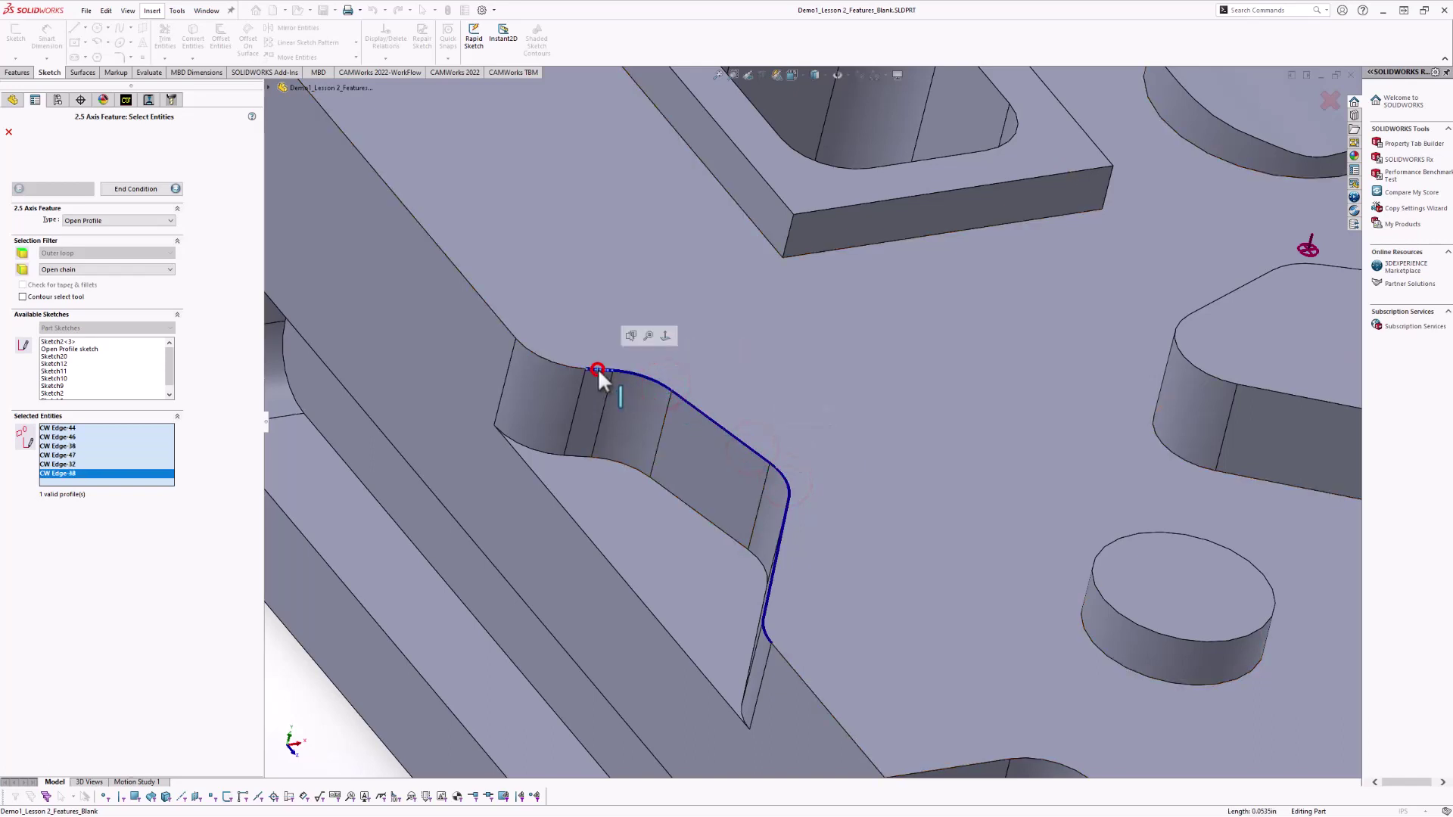
{"action": "left_click", "coordinate": [566, 369]}
{"action": "middle_click_drag", "start_coordinate": [540, 392], "coordinate": [648, 470]}
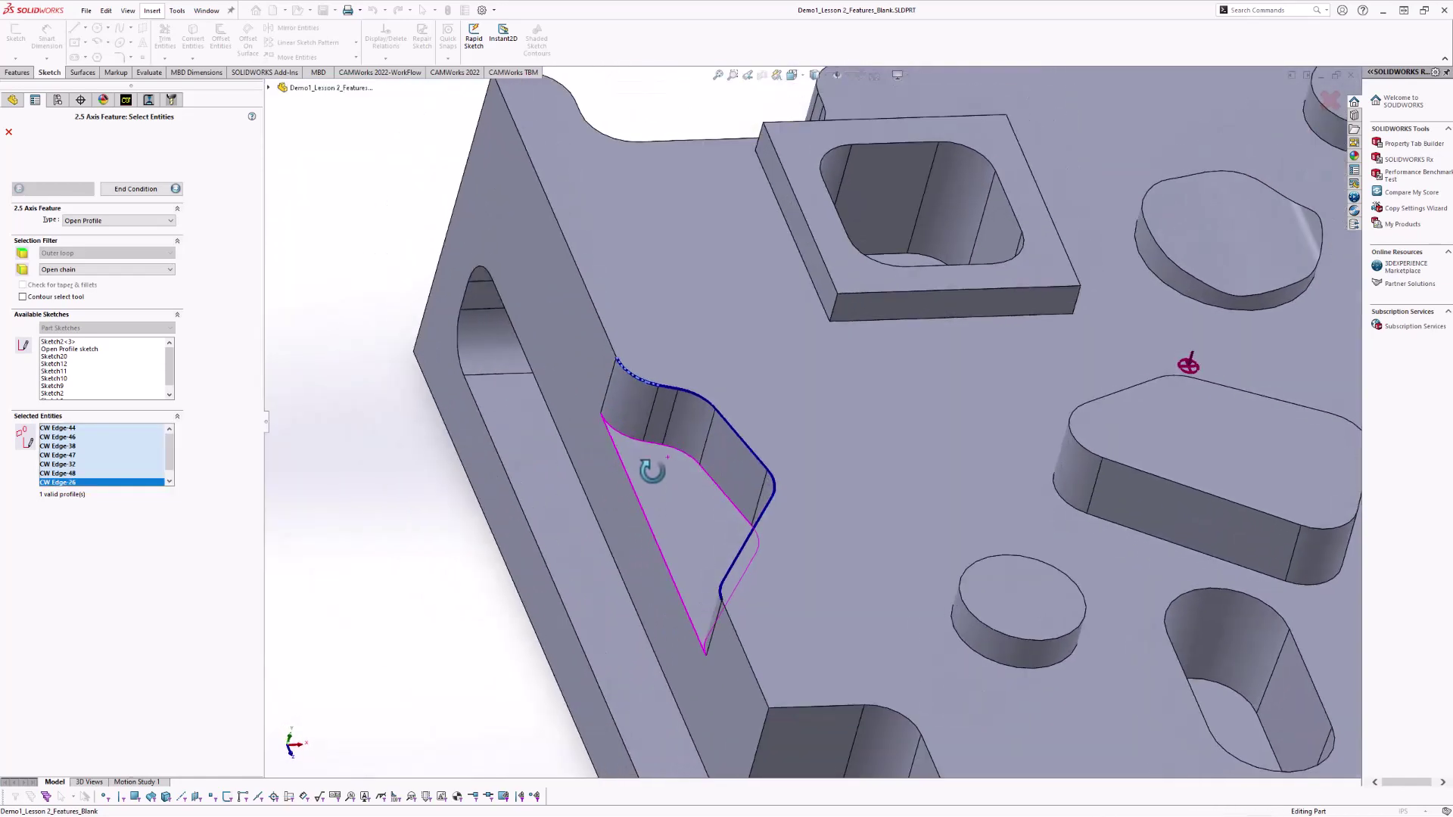
{"action": "right_click", "coordinate": [104, 454]}
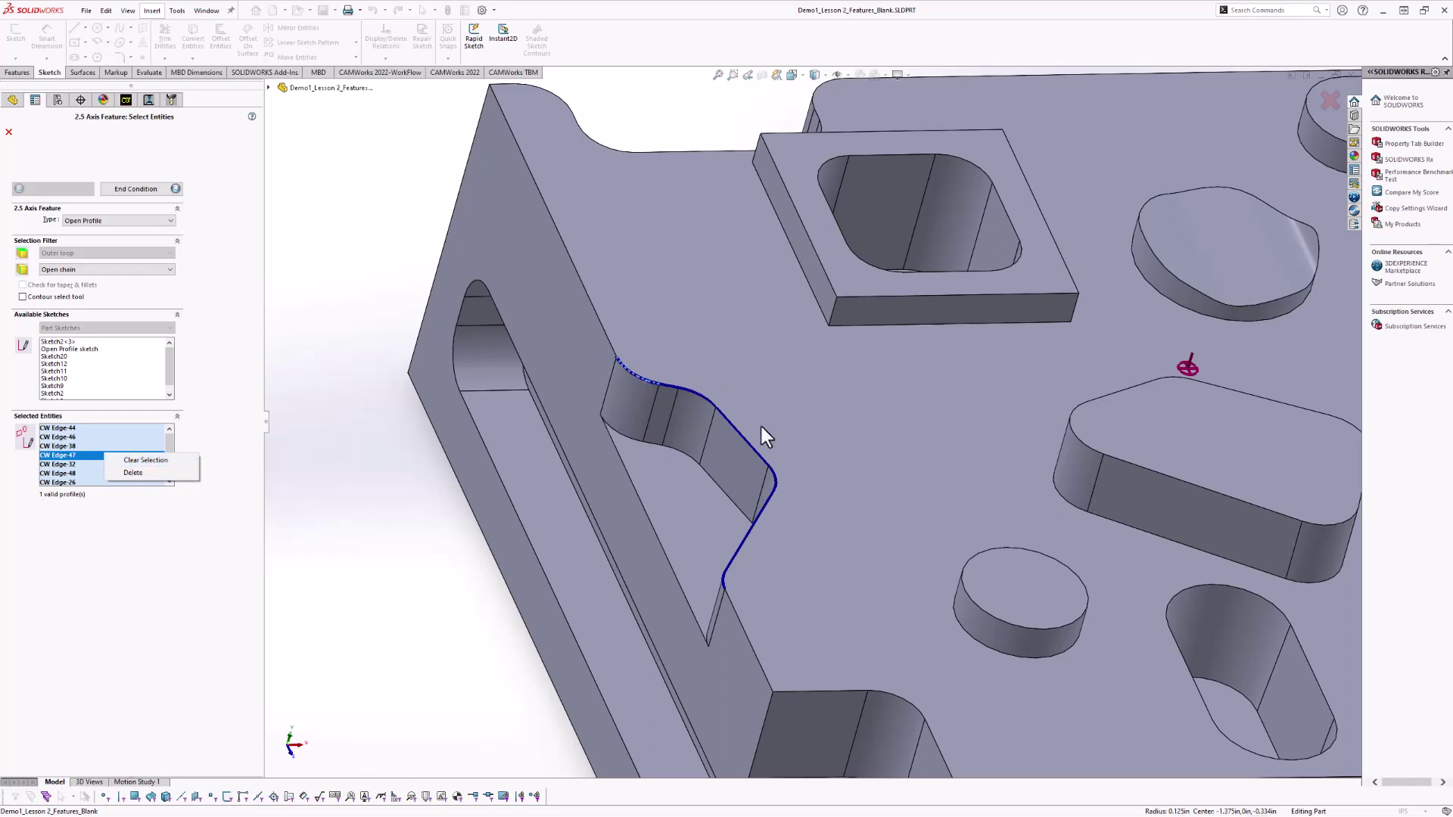
{"action": "left_click", "coordinate": [215, 425]}
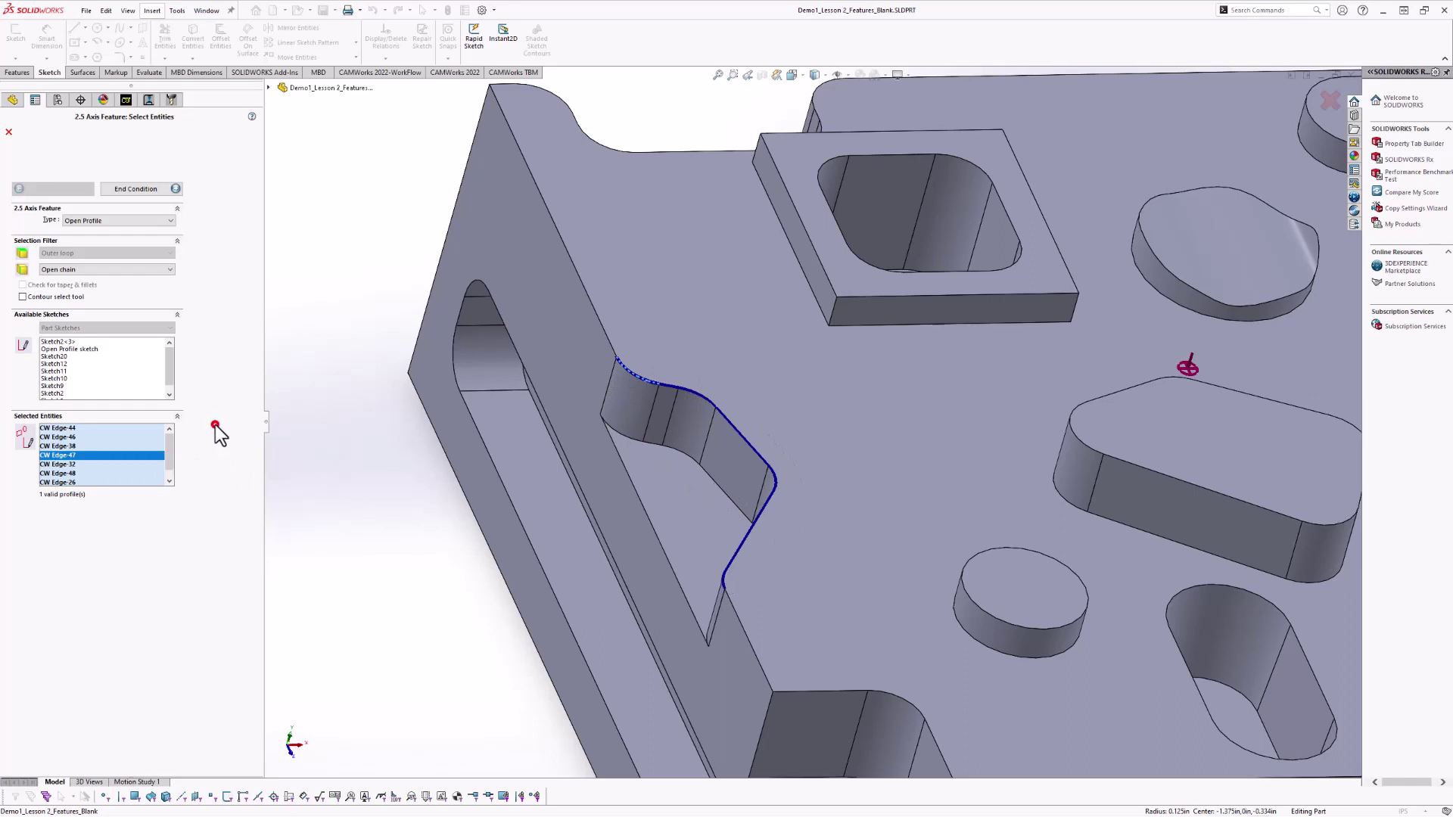
Set the feature depth to end Upto Face at the cut-out floor, 0.2in deep.
{"action": "left_click", "coordinate": [135, 189]}
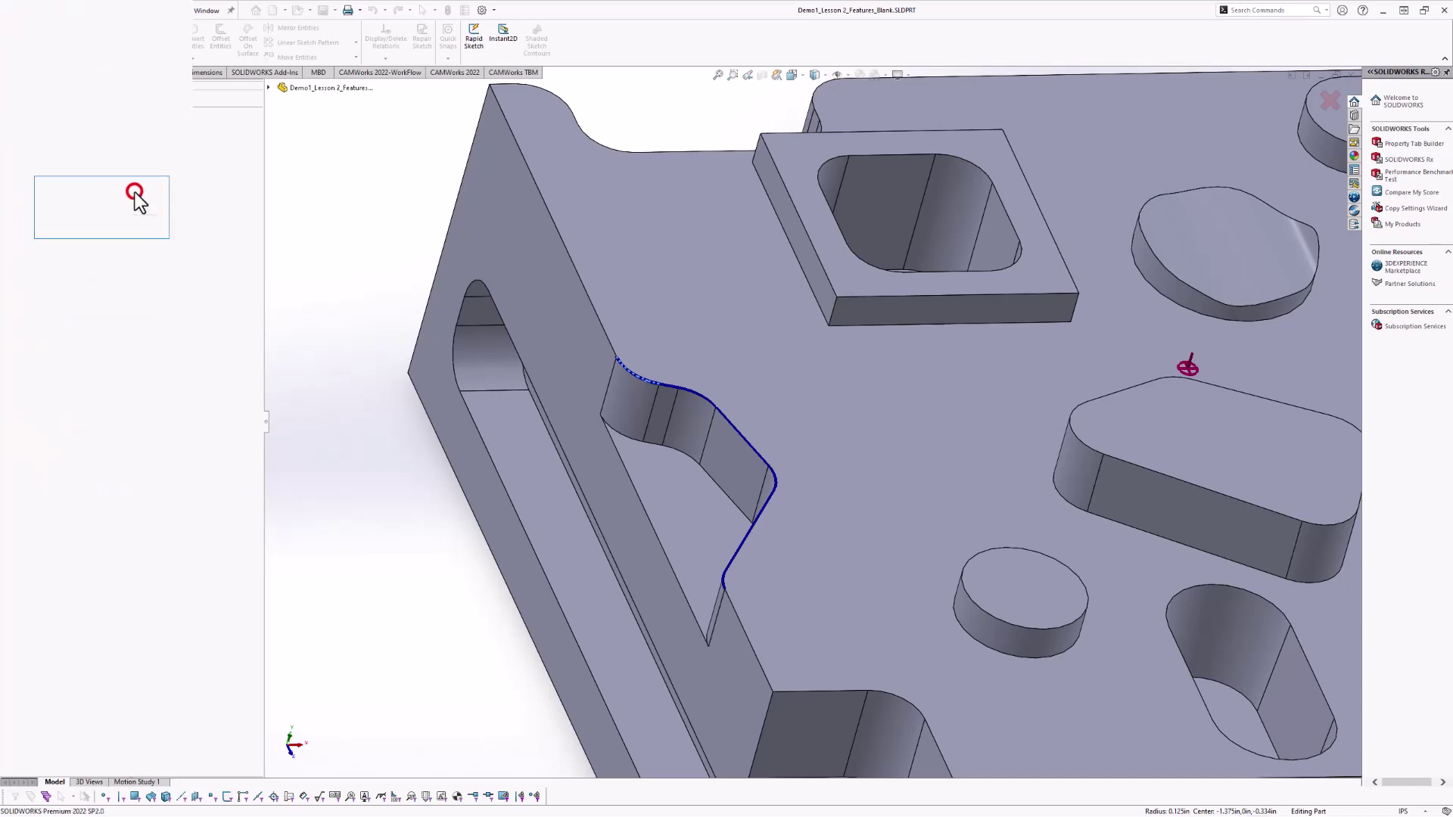
{"action": "middle_click_drag", "start_coordinate": [613, 511], "coordinate": [648, 529]}
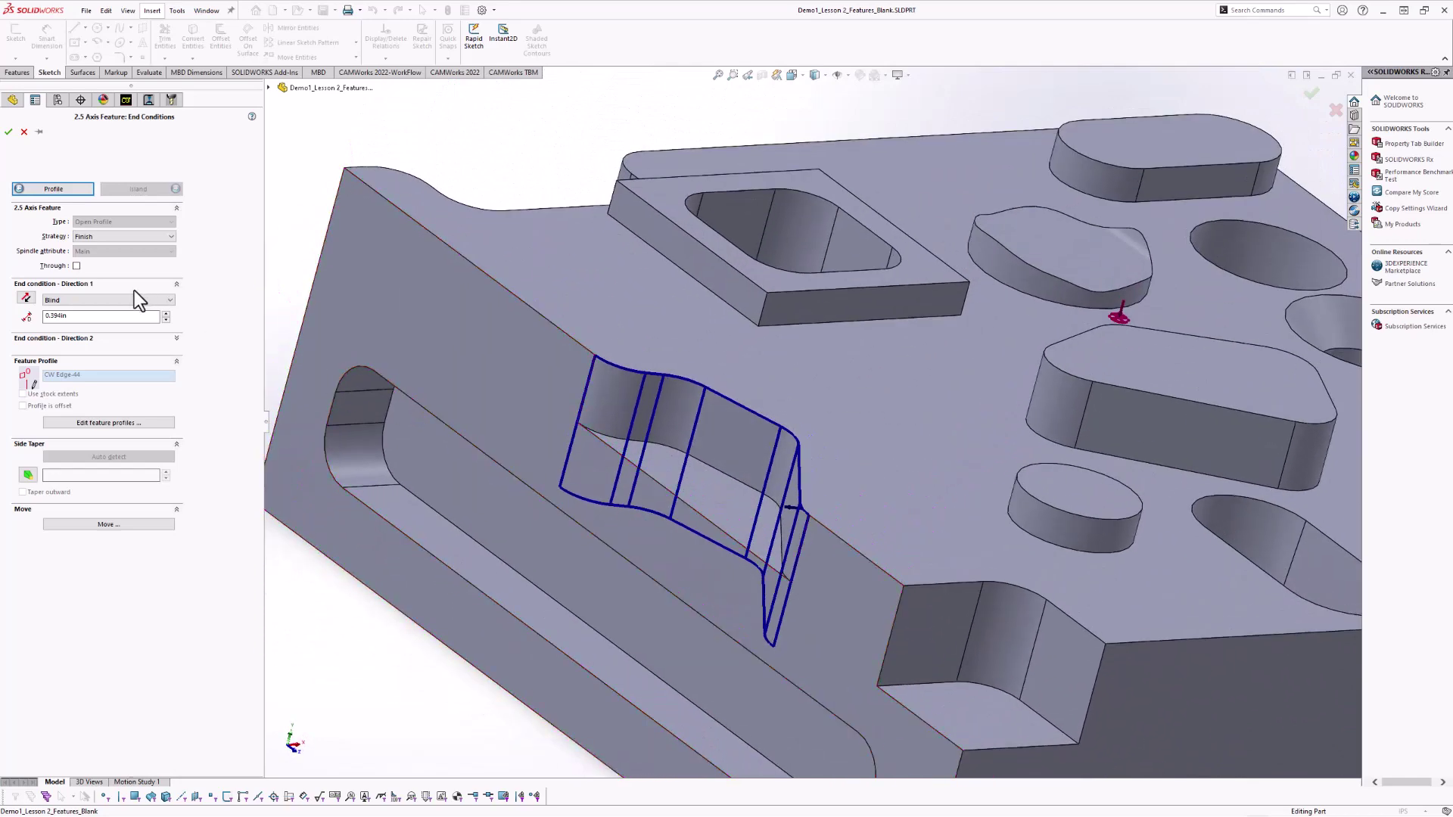
{"action": "left_click", "coordinate": [165, 320]}
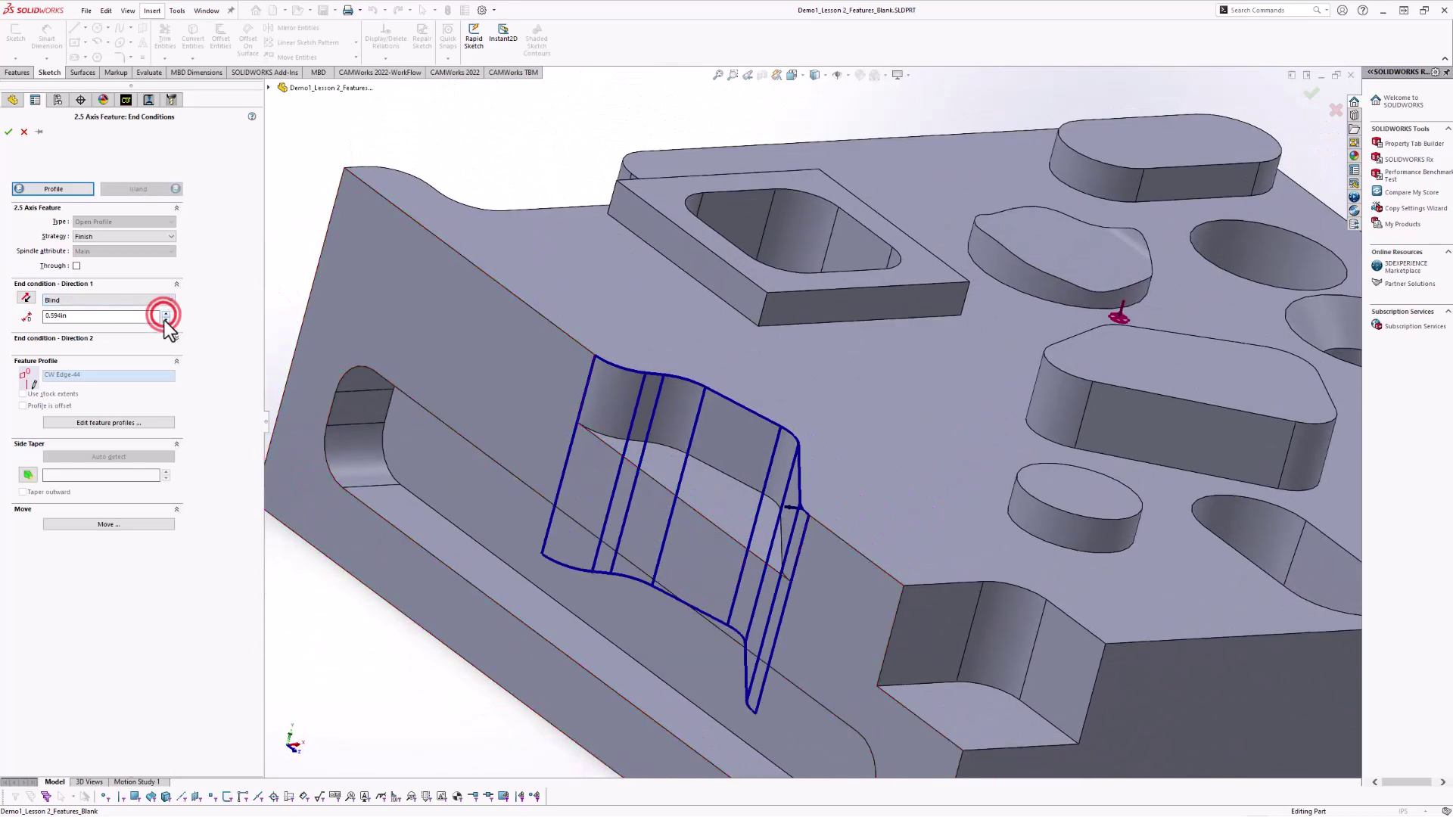
{"action": "left_click", "coordinate": [165, 320]}
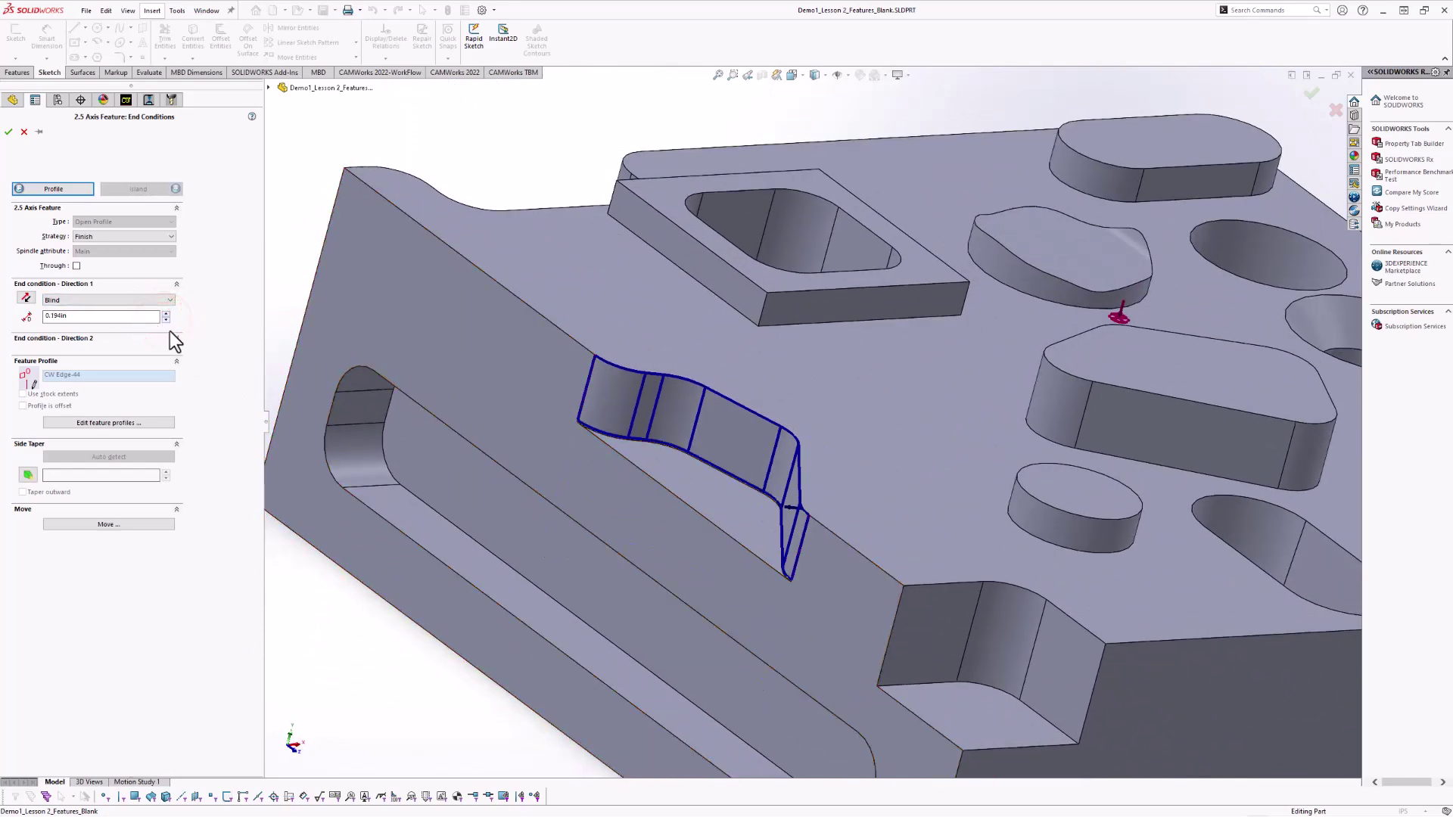
{"action": "left_click", "coordinate": [164, 321]}
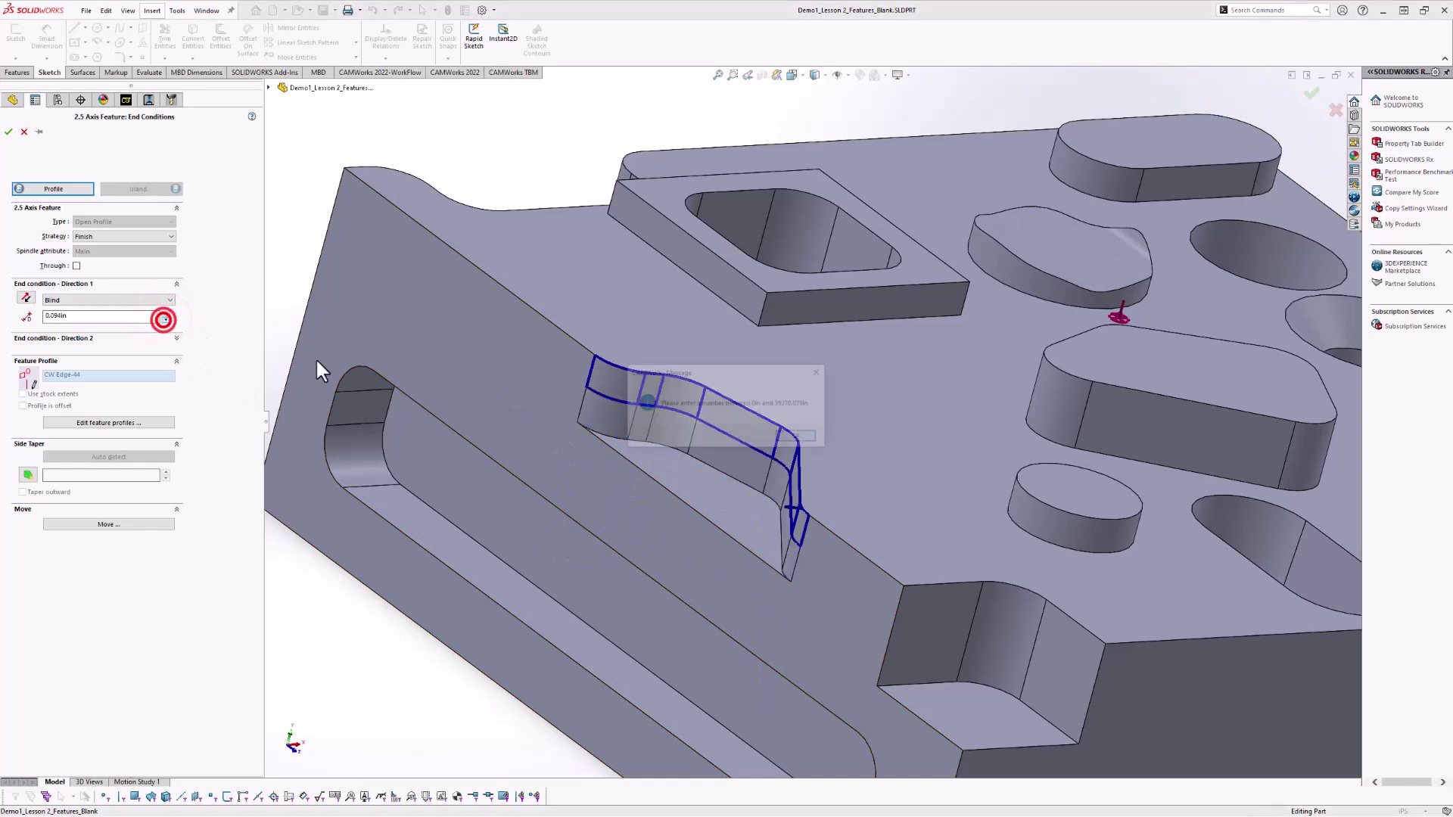
{"action": "left_click", "coordinate": [797, 436]}
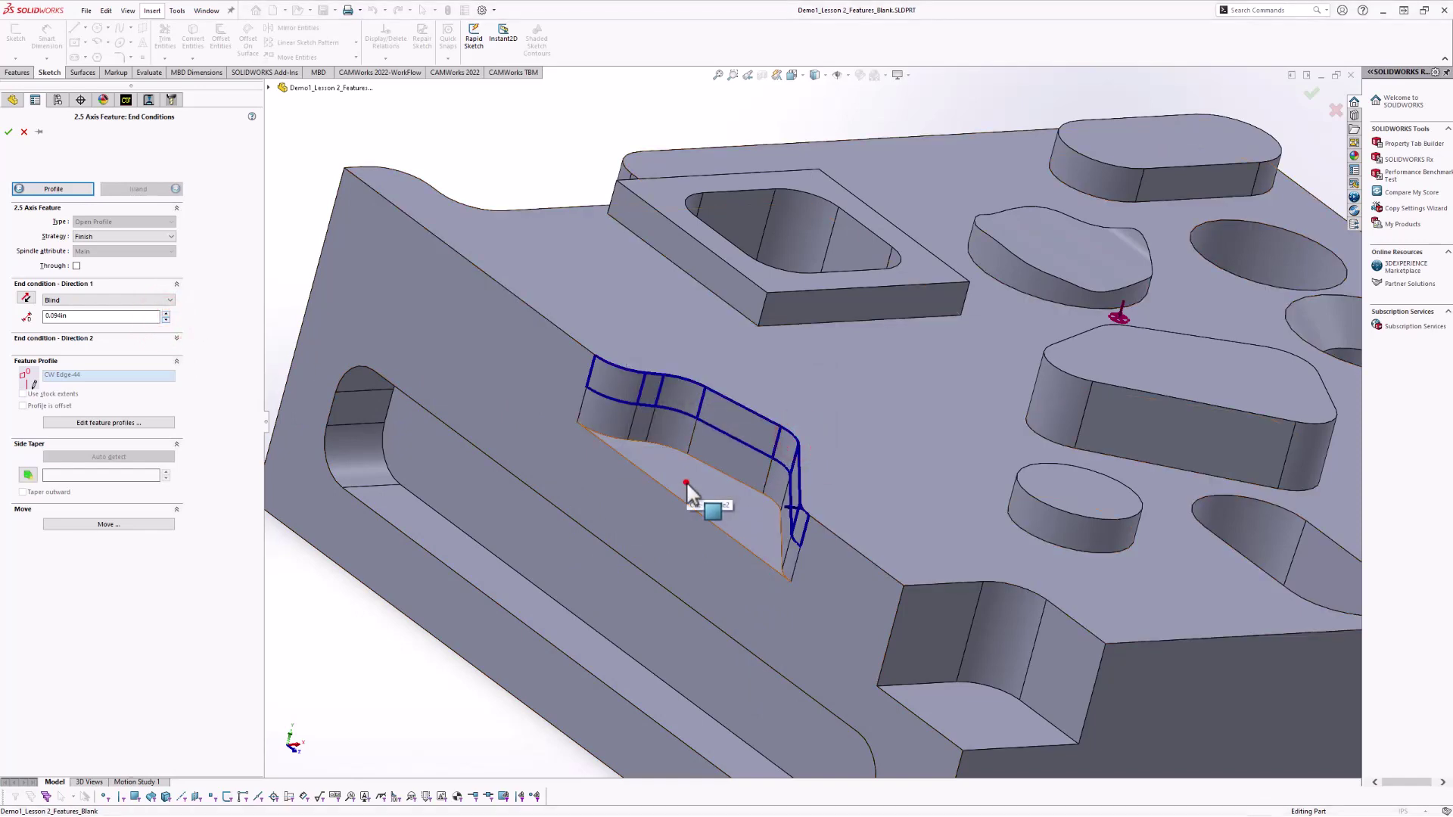
{"action": "left_click", "coordinate": [685, 480]}
{"action": "middle_click_drag", "start_coordinate": [636, 434], "coordinate": [596, 437]}
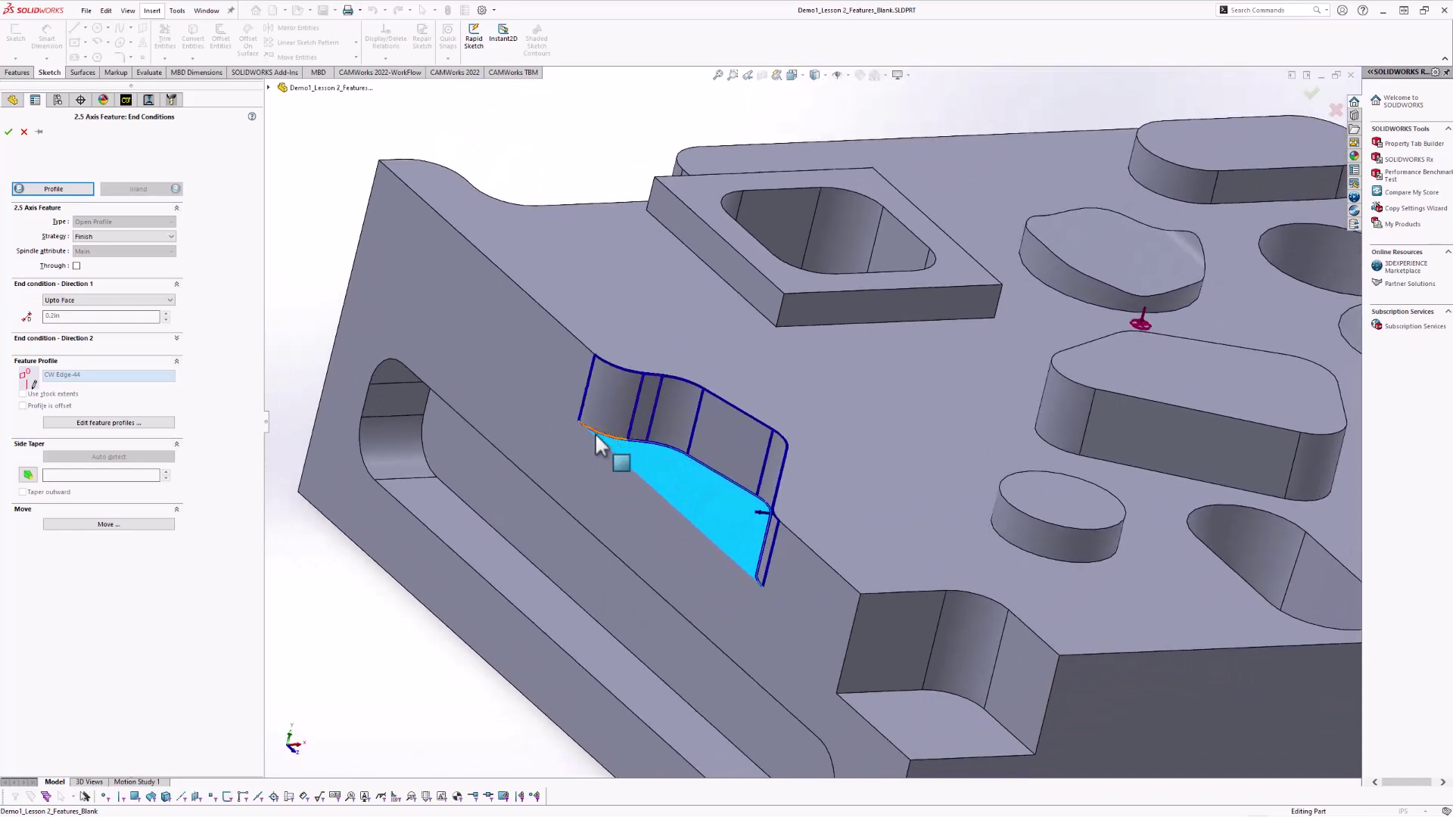
Keep Finish as the strategy and create Open Profile1.
{"action": "left_click", "coordinate": [116, 238]}
{"action": "left_click", "coordinate": [111, 248]}
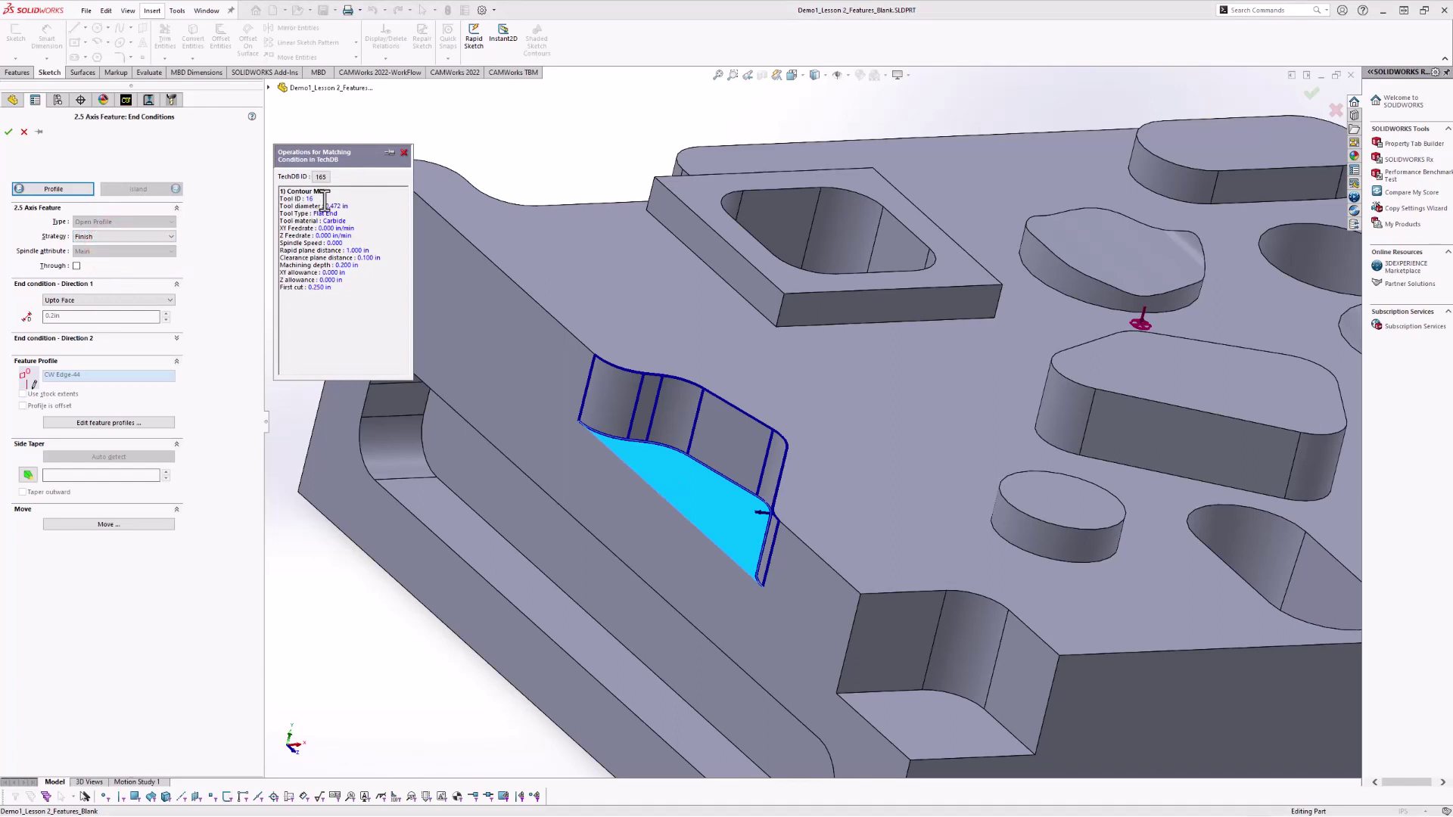
{"action": "left_click", "coordinate": [8, 132]}
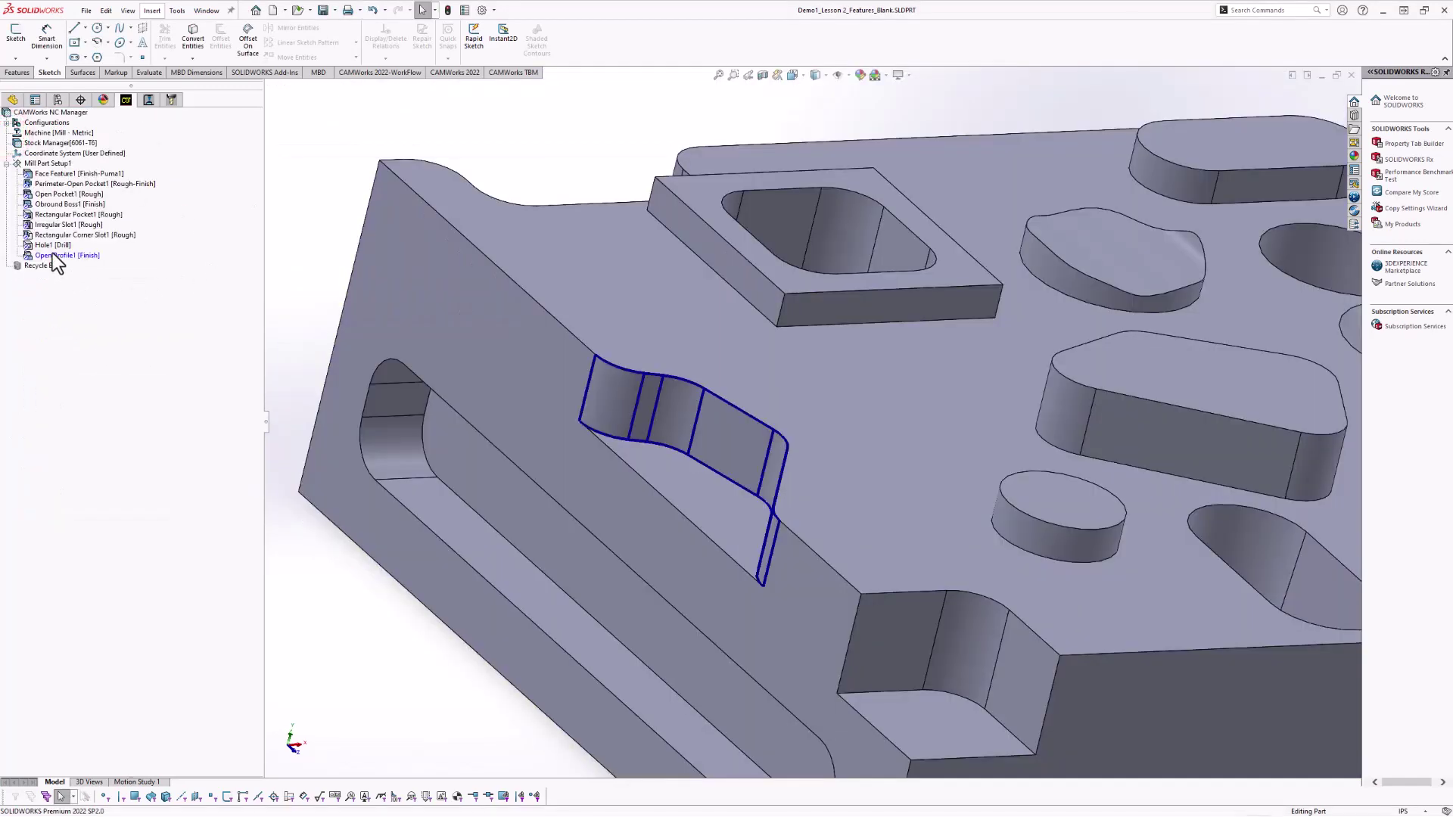
Generate the operation plan for Open Profile1.
{"action": "right_click", "coordinate": [53, 257]}
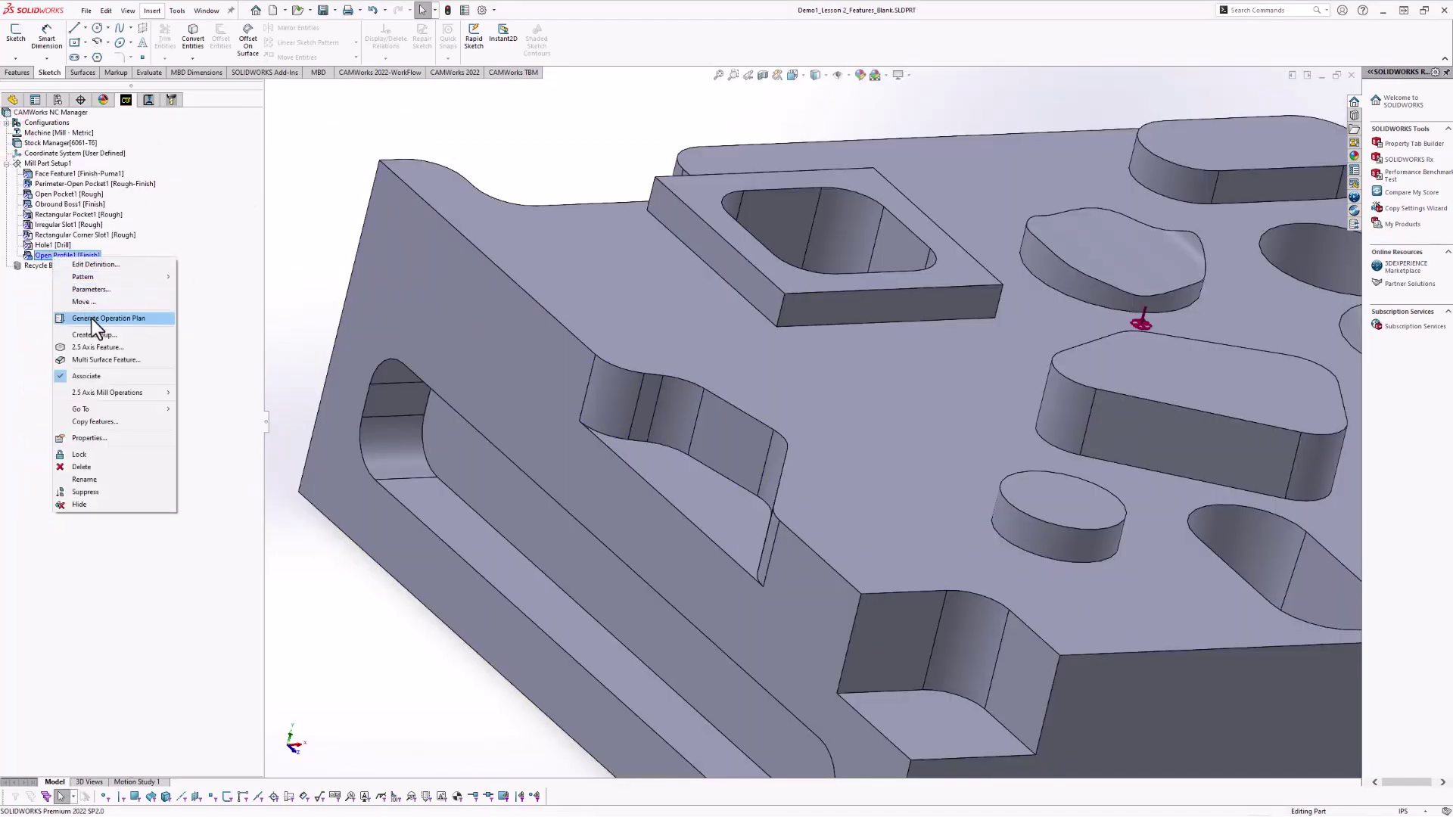
{"action": "left_click", "coordinate": [198, 235]}
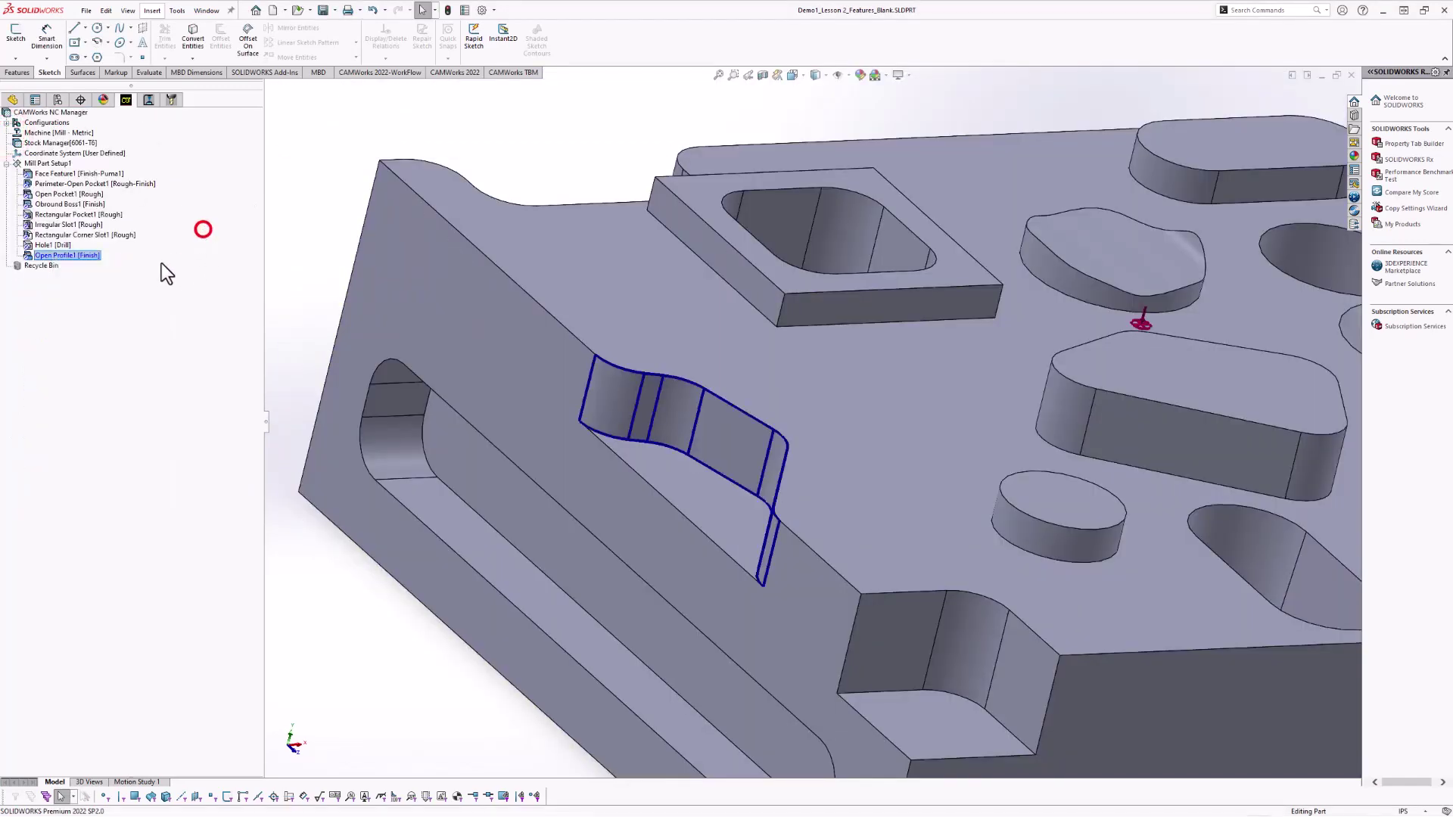
{"action": "right_click", "coordinate": [50, 258]}
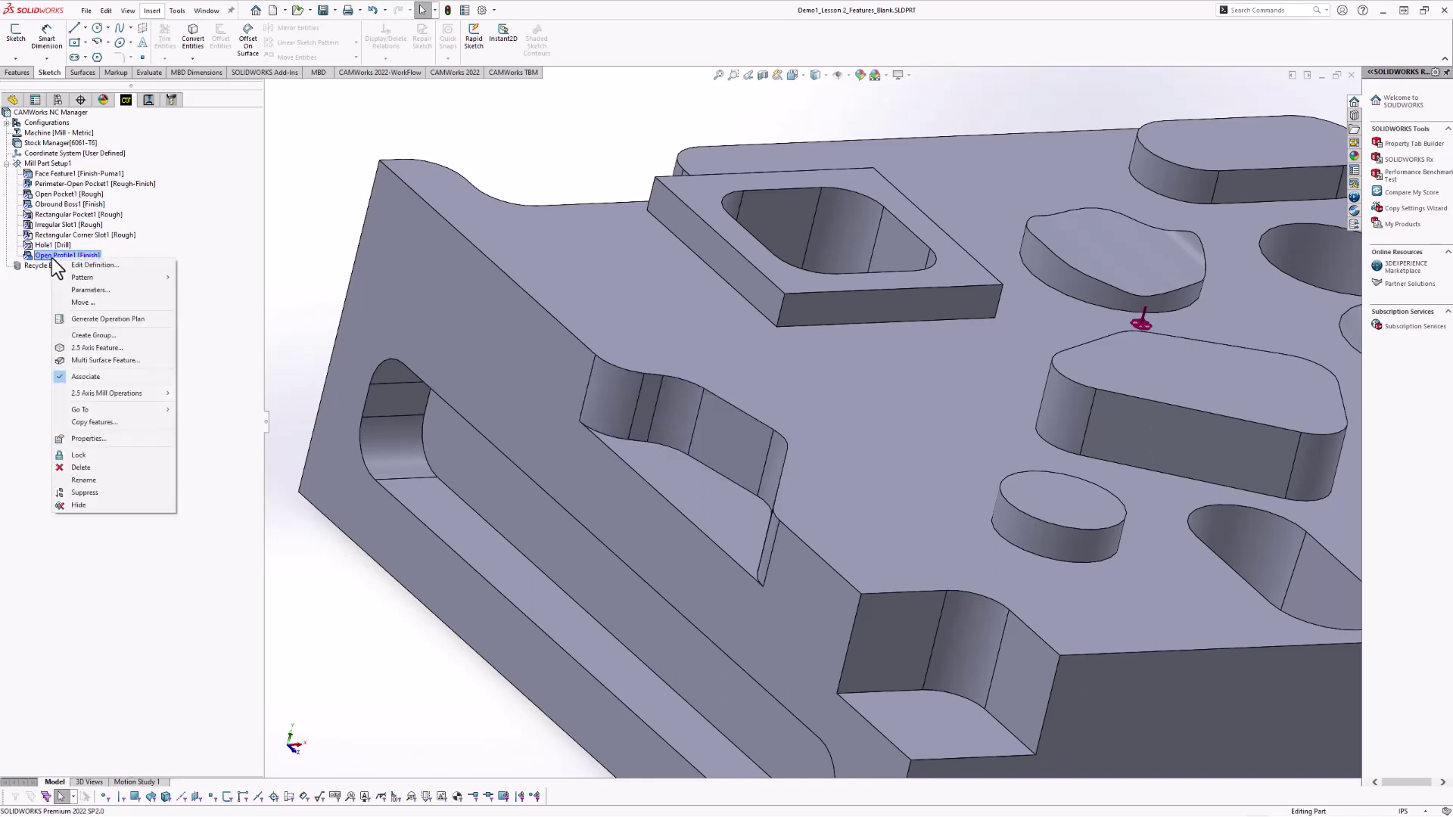
{"action": "left_click", "coordinate": [101, 320]}
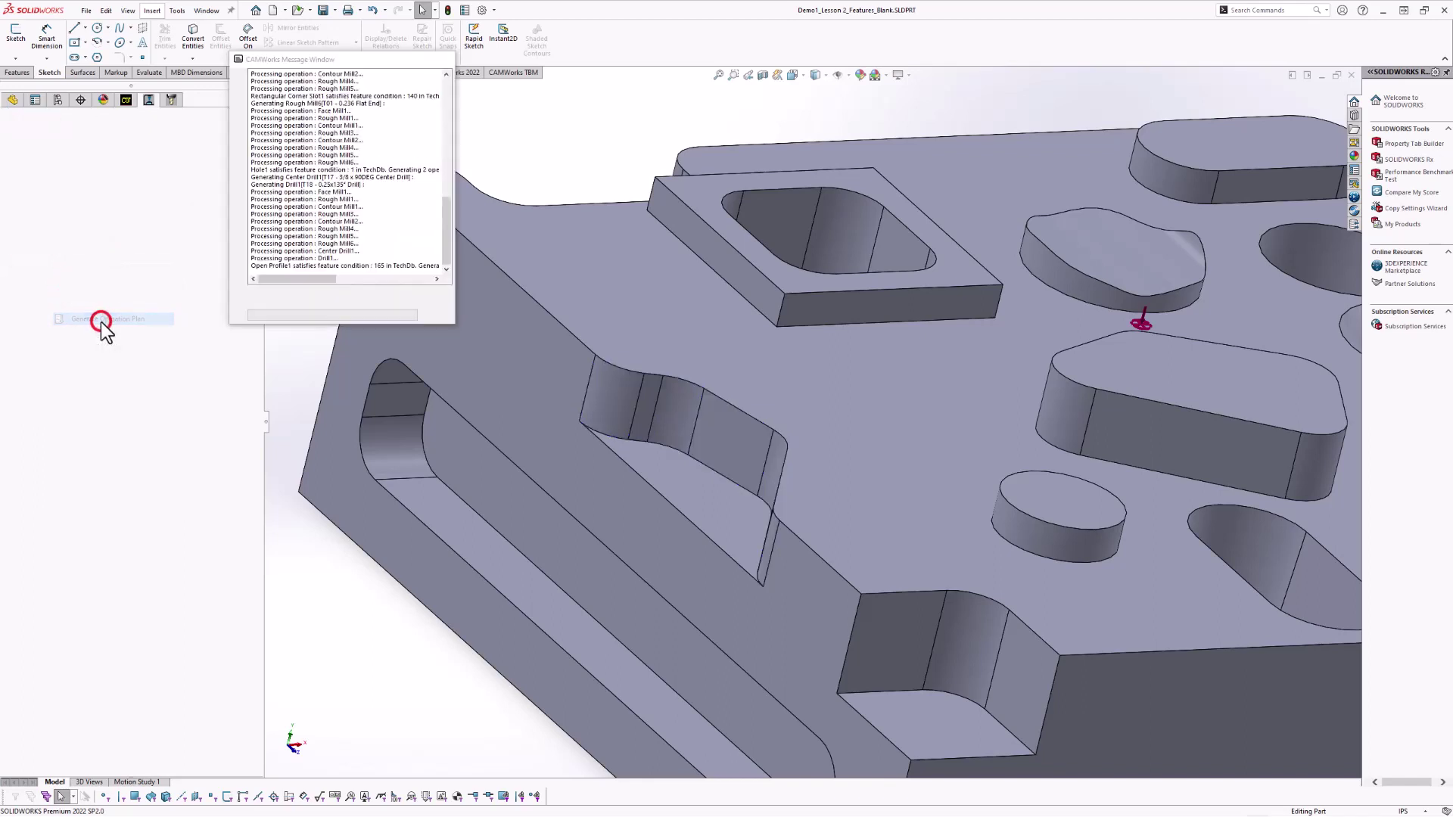
Generate the Contour Mill3 toolpath and orbit around to inspect it.
{"action": "left_click", "coordinate": [67, 276]}
{"action": "right_click", "coordinate": [67, 275]}
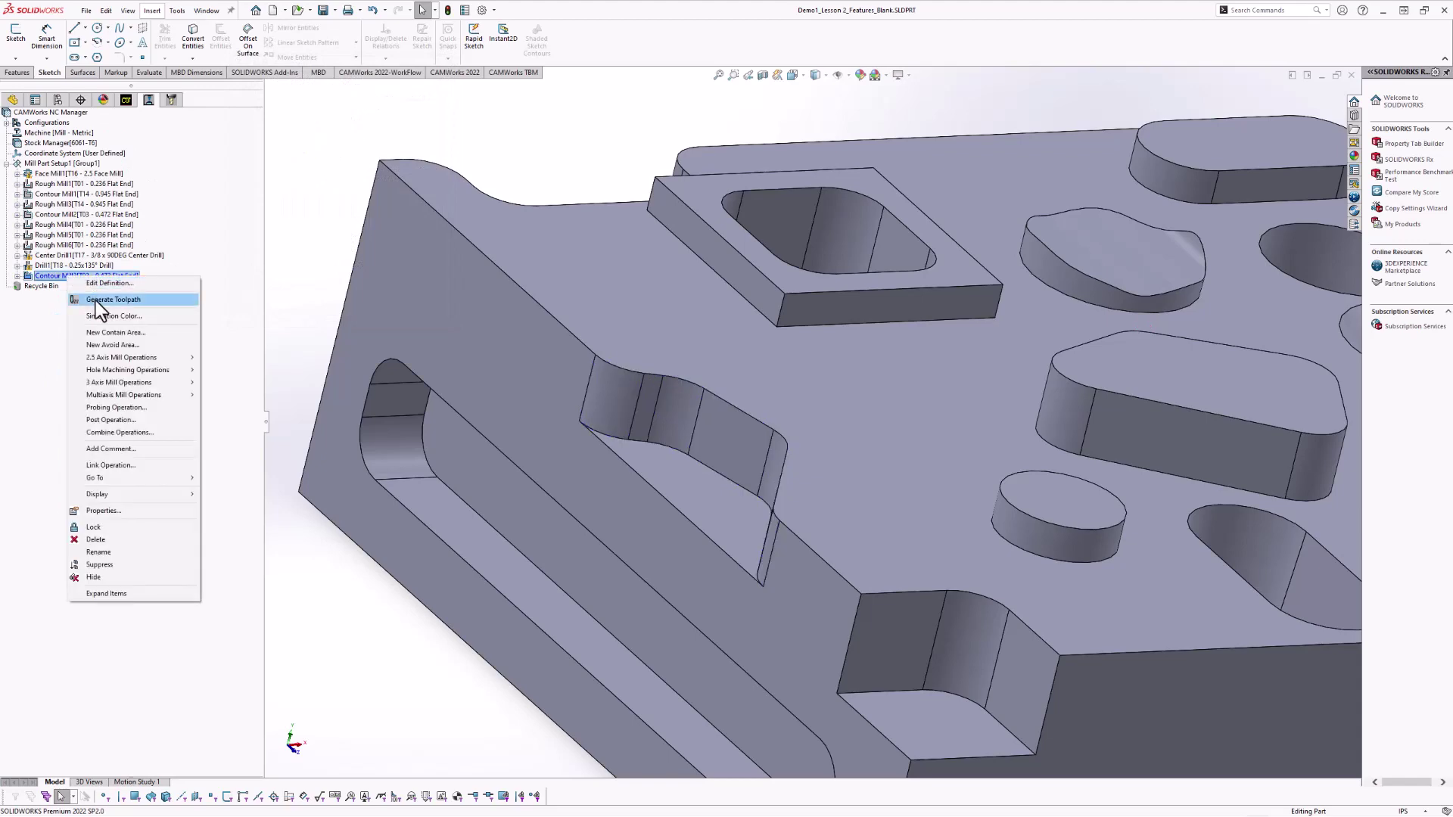
{"action": "left_click", "coordinate": [96, 299]}
{"action": "middle_click_drag", "start_coordinate": [595, 454], "coordinate": [553, 469]}
{"action": "scroll", "coordinate": [739, 531], "scroll_direction": "up", "scroll_amount": 5}
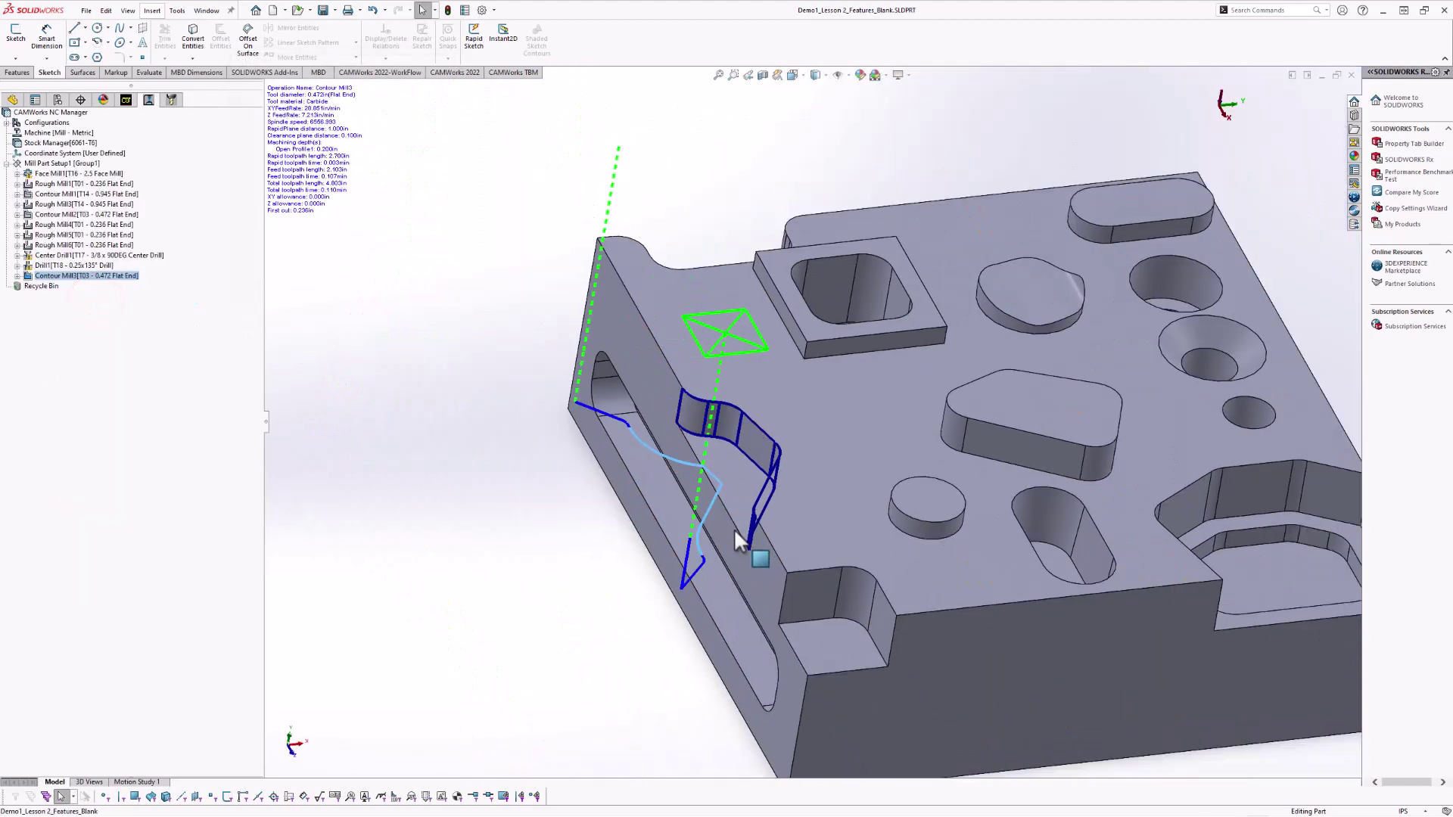
{"action": "scroll", "coordinate": [722, 502], "scroll_direction": "down", "scroll_amount": 6}
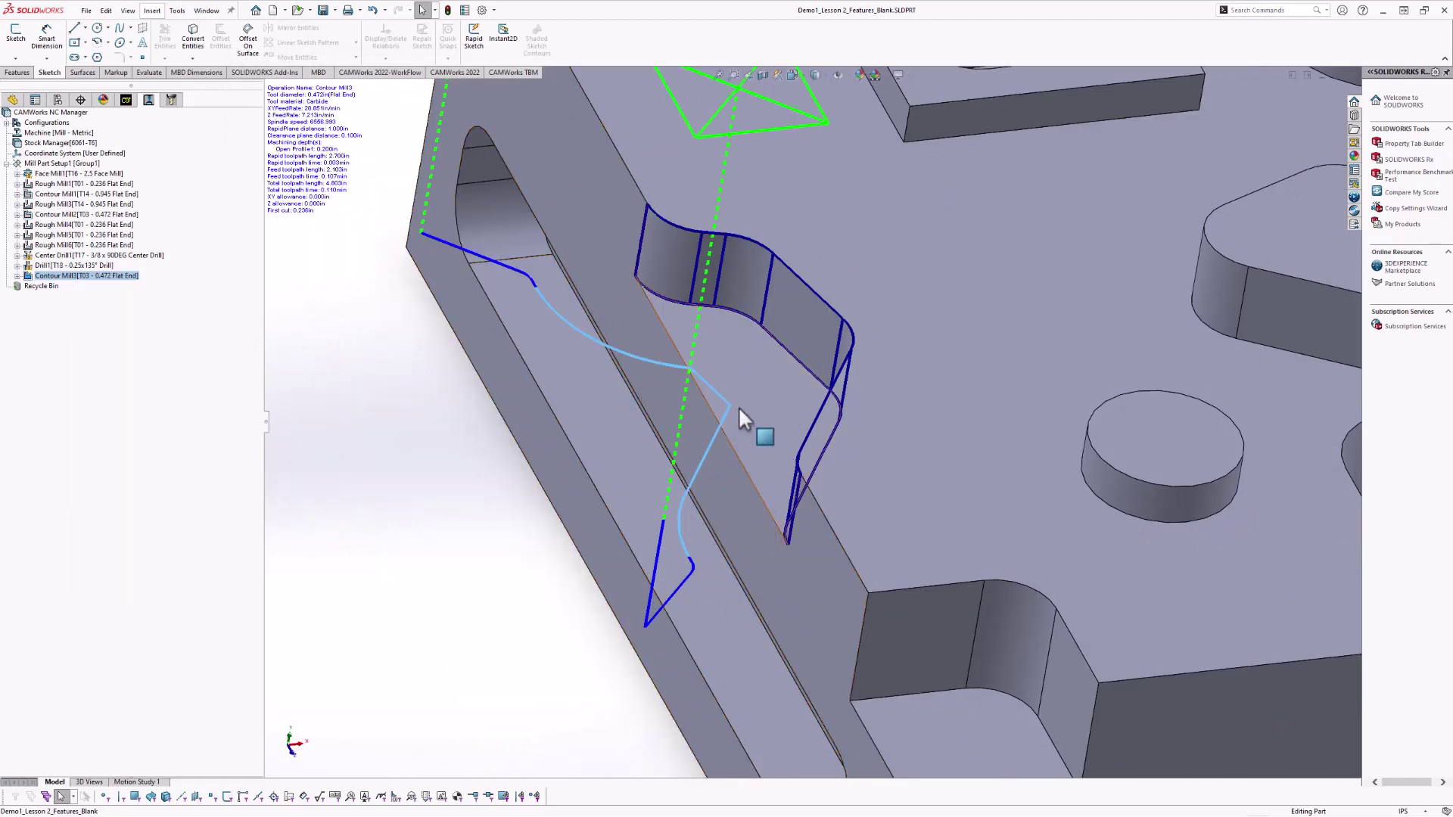
{"action": "middle_click_drag", "start_coordinate": [533, 322], "coordinate": [616, 353]}
{"action": "middle_click_drag", "start_coordinate": [444, 372], "coordinate": [333, 342]}
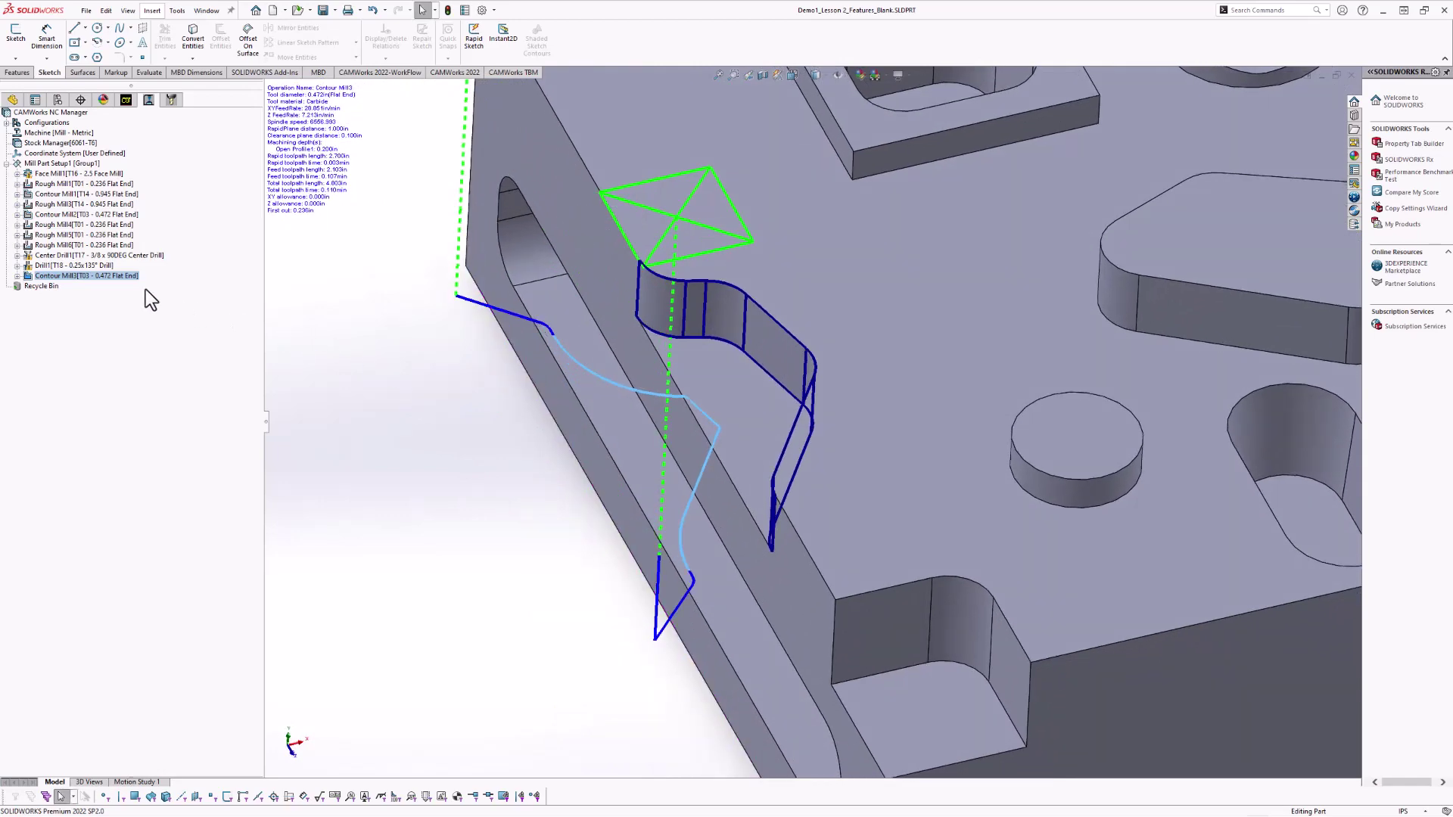
{"action": "right_click", "coordinate": [81, 277]}
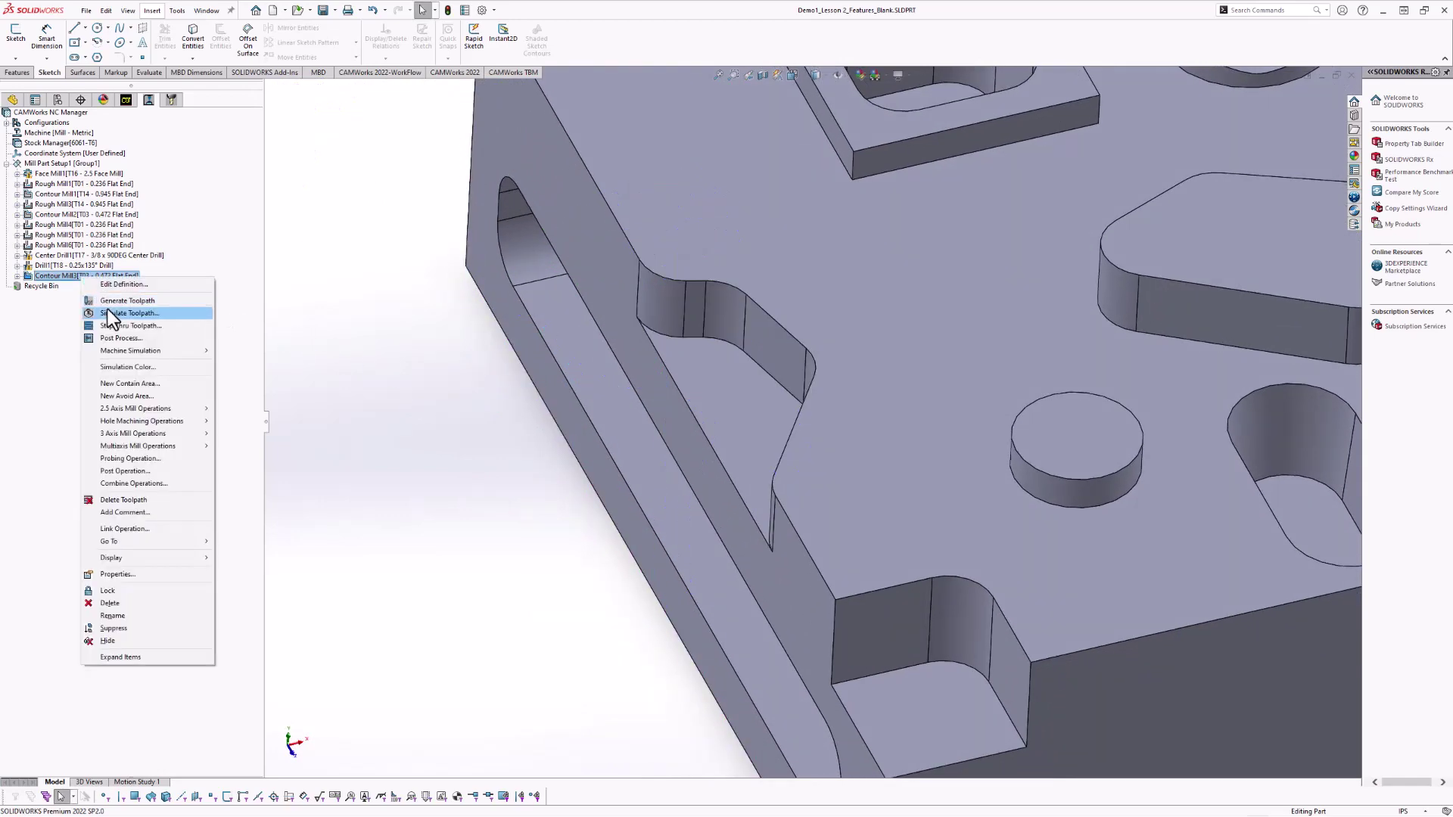
Simulate the Contour Mill3 cut with the 0.472in flat end mill and inspect it.
{"action": "left_click", "coordinate": [107, 309]}
{"action": "left_click", "coordinate": [68, 250]}
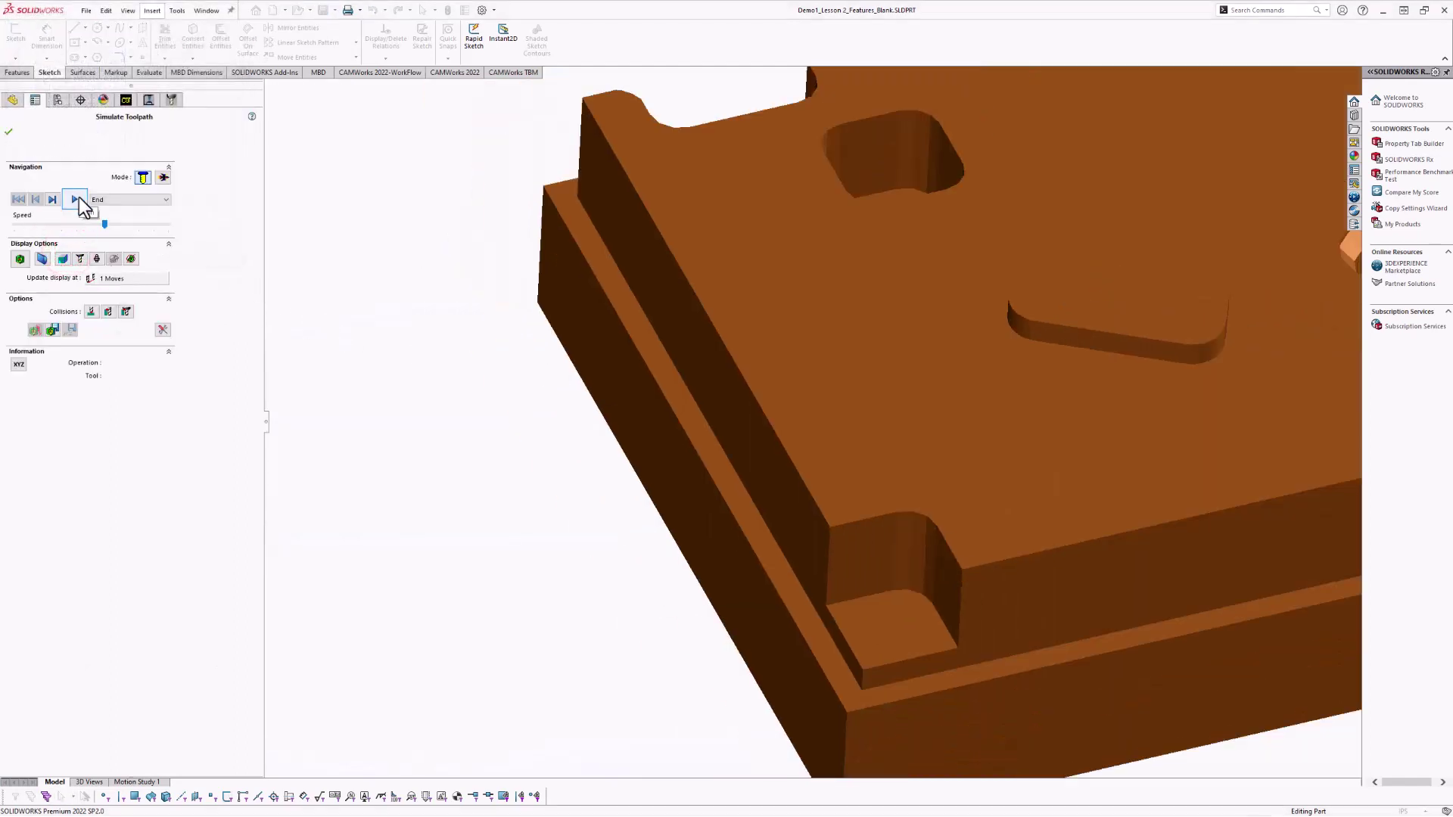
{"action": "left_click", "coordinate": [79, 197]}
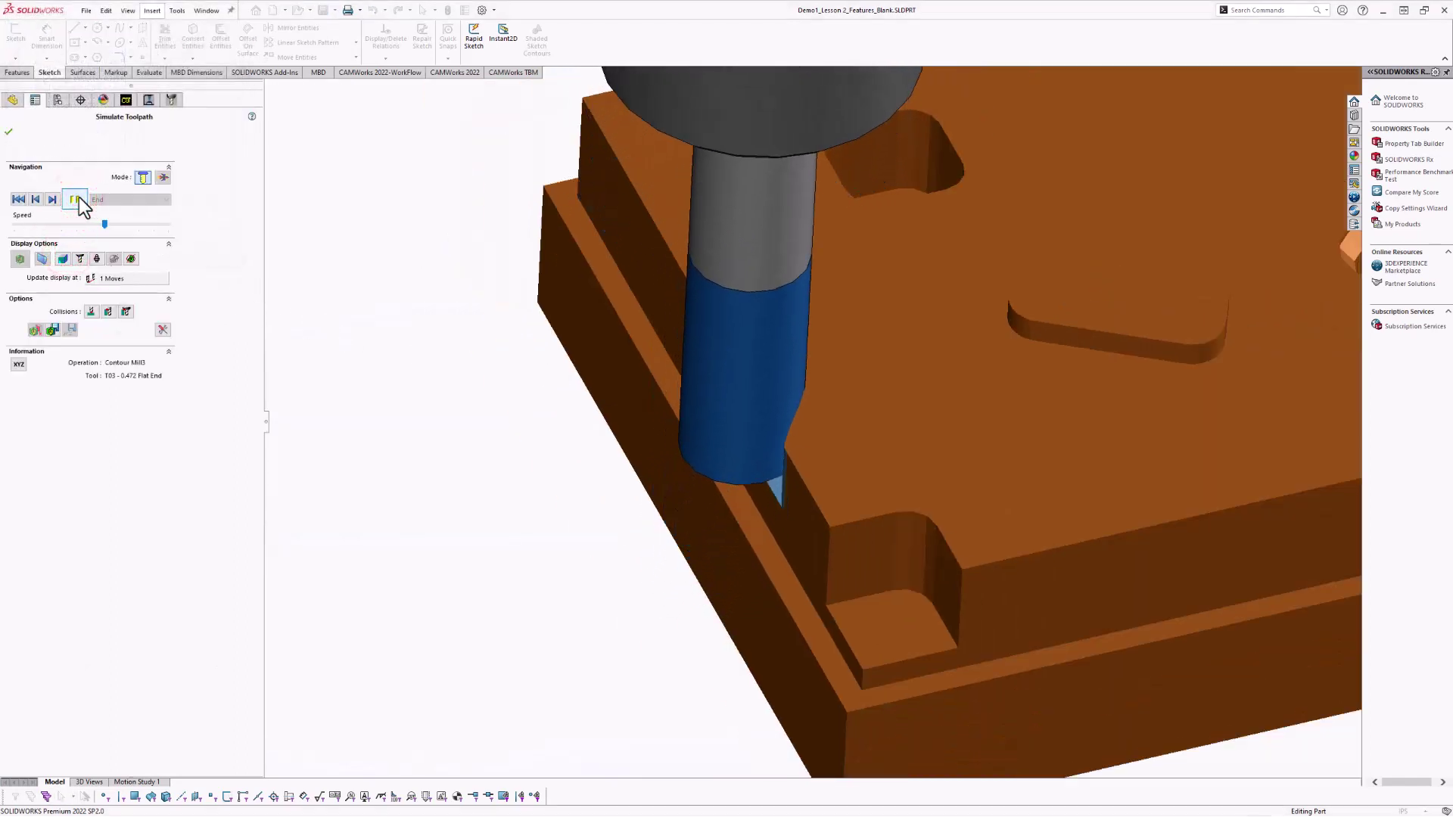
{"action": "scroll", "coordinate": [888, 367], "scroll_direction": "up", "scroll_amount": 2}
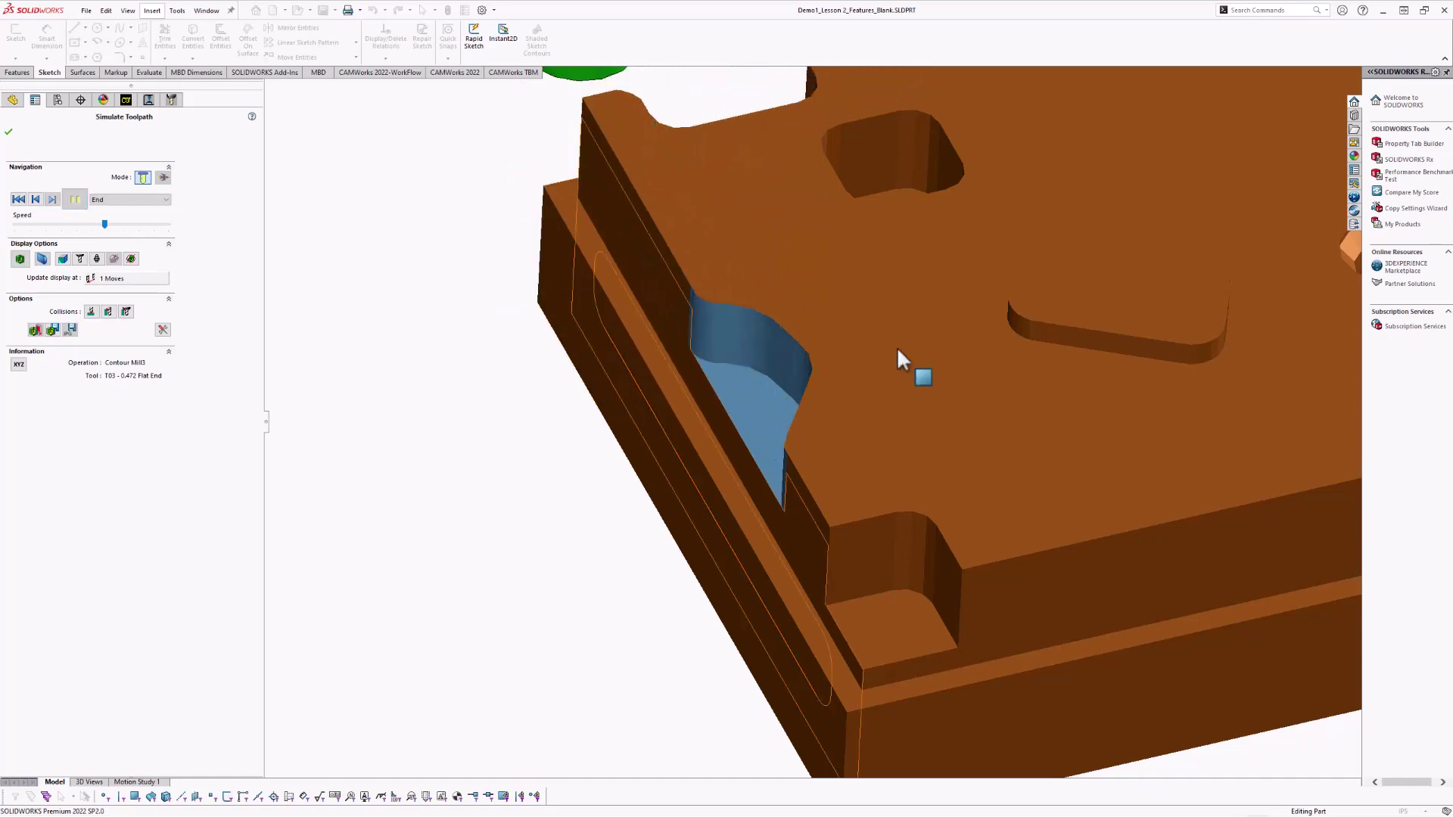
{"action": "scroll", "coordinate": [837, 389], "scroll_direction": "down", "scroll_amount": 2}
{"action": "scroll", "coordinate": [759, 405], "scroll_direction": "up", "scroll_amount": 2}
{"action": "scroll", "coordinate": [761, 386], "scroll_direction": "down", "scroll_amount": 4}
{"action": "middle_click_drag", "start_coordinate": [761, 387], "coordinate": [454, 328]}
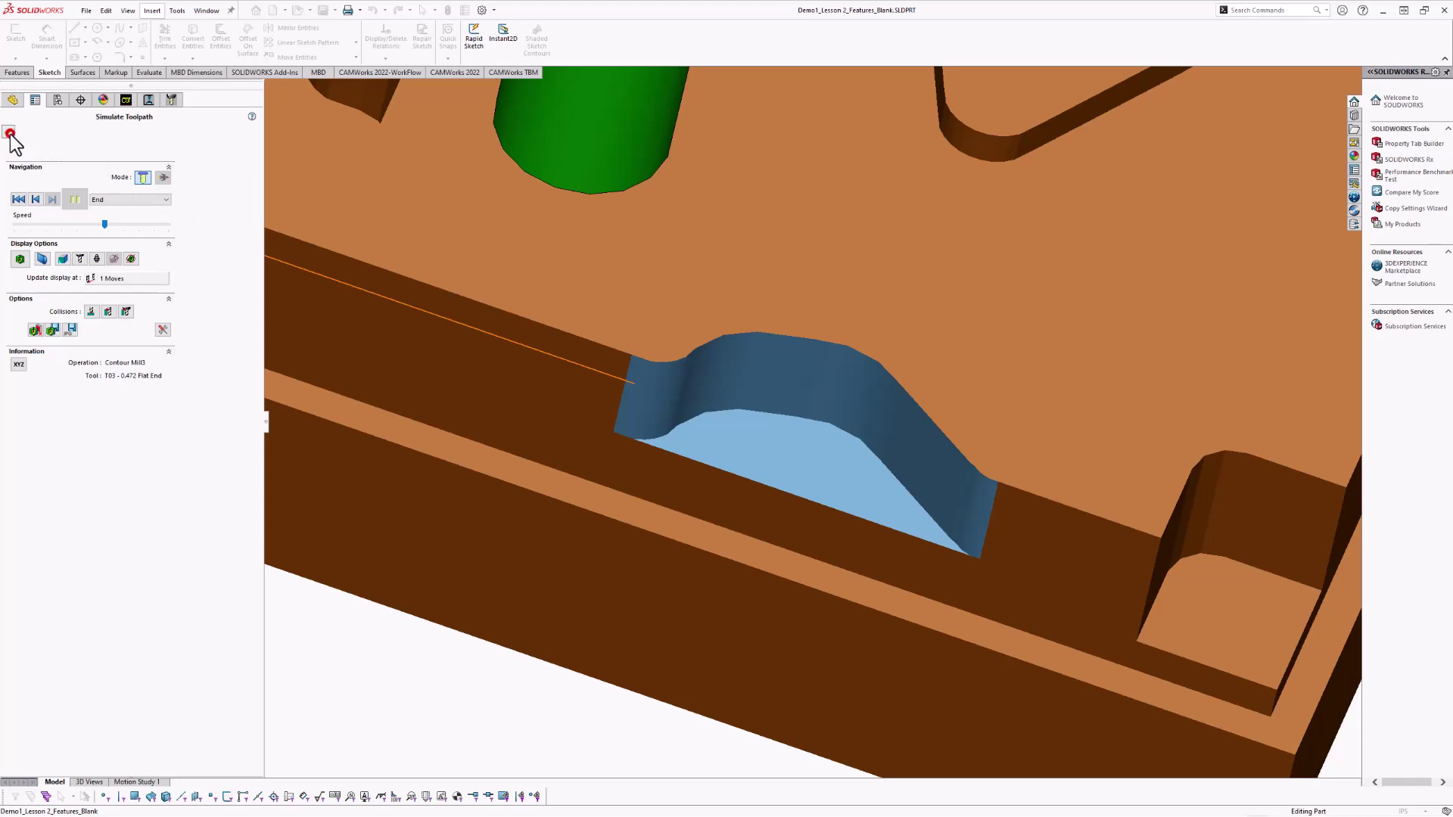
{"action": "left_click", "coordinate": [9, 130]}
{"action": "right_click", "coordinate": [68, 277]}
Swap Contour Mill3's tool to the 6MM CRB 2FL 19 LOC (0.236in) end mill, preview and accept.
{"action": "left_click", "coordinate": [81, 285]}
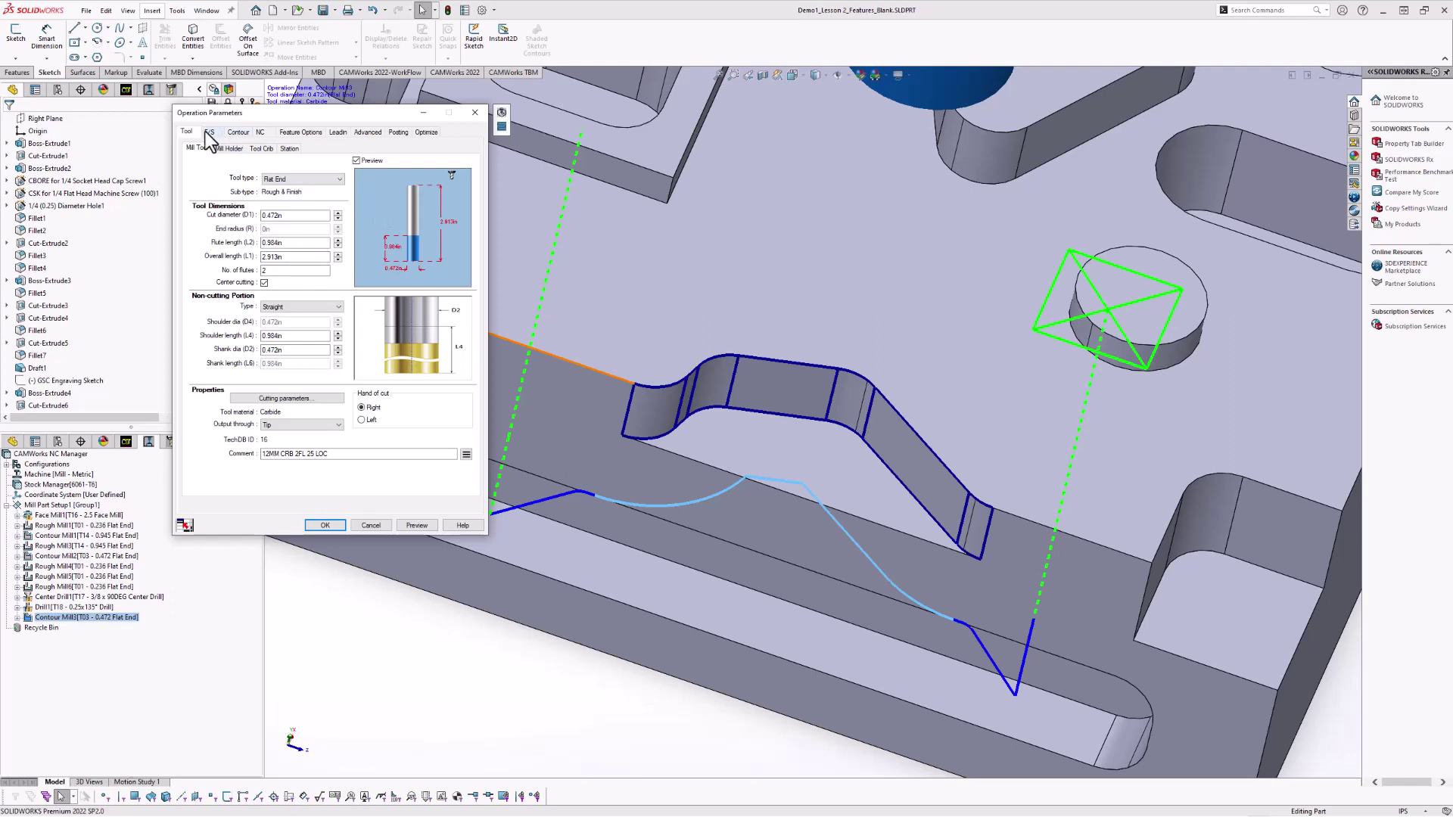
{"action": "left_click", "coordinate": [262, 148]}
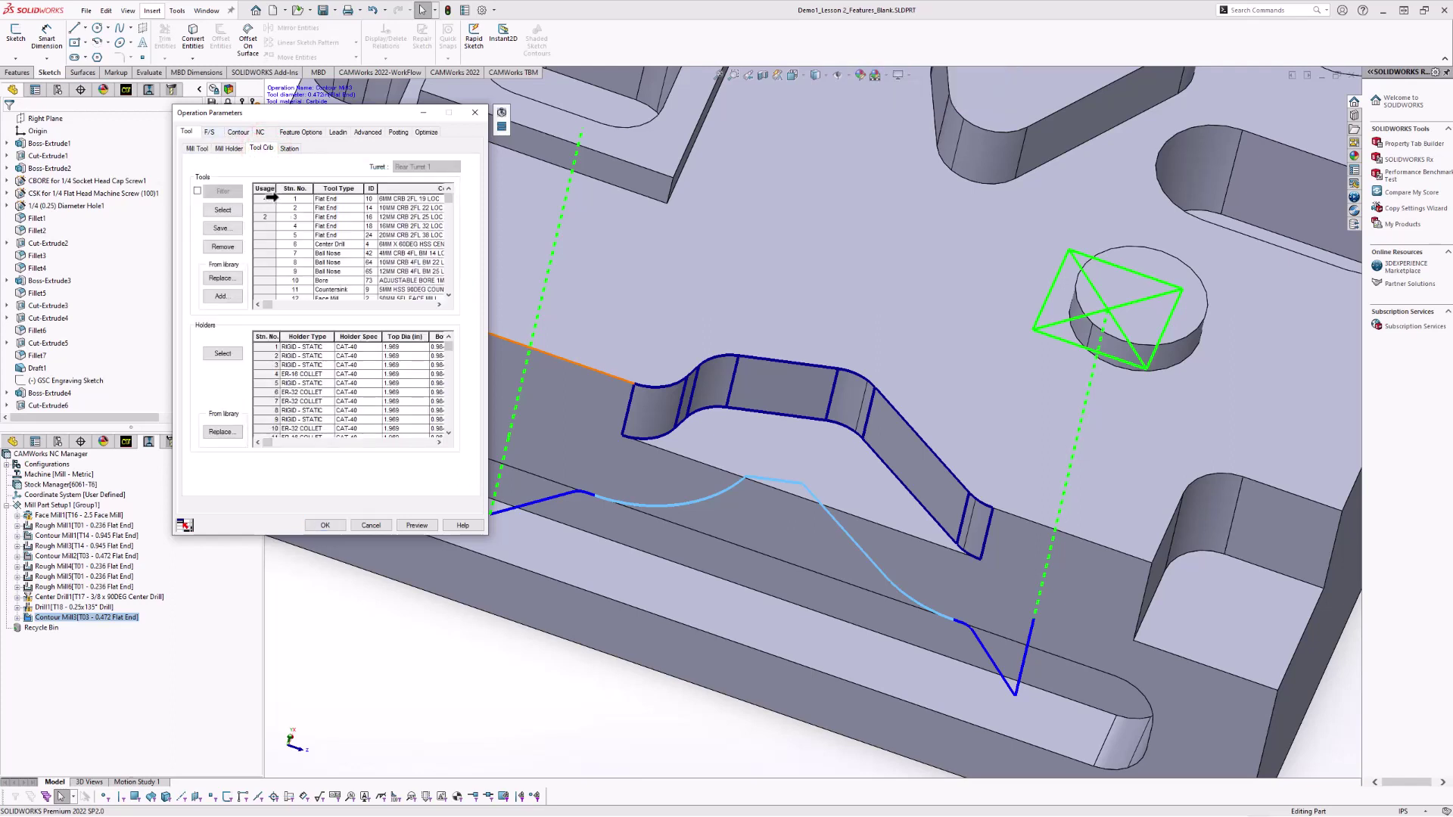
{"action": "left_click", "coordinate": [271, 198]}
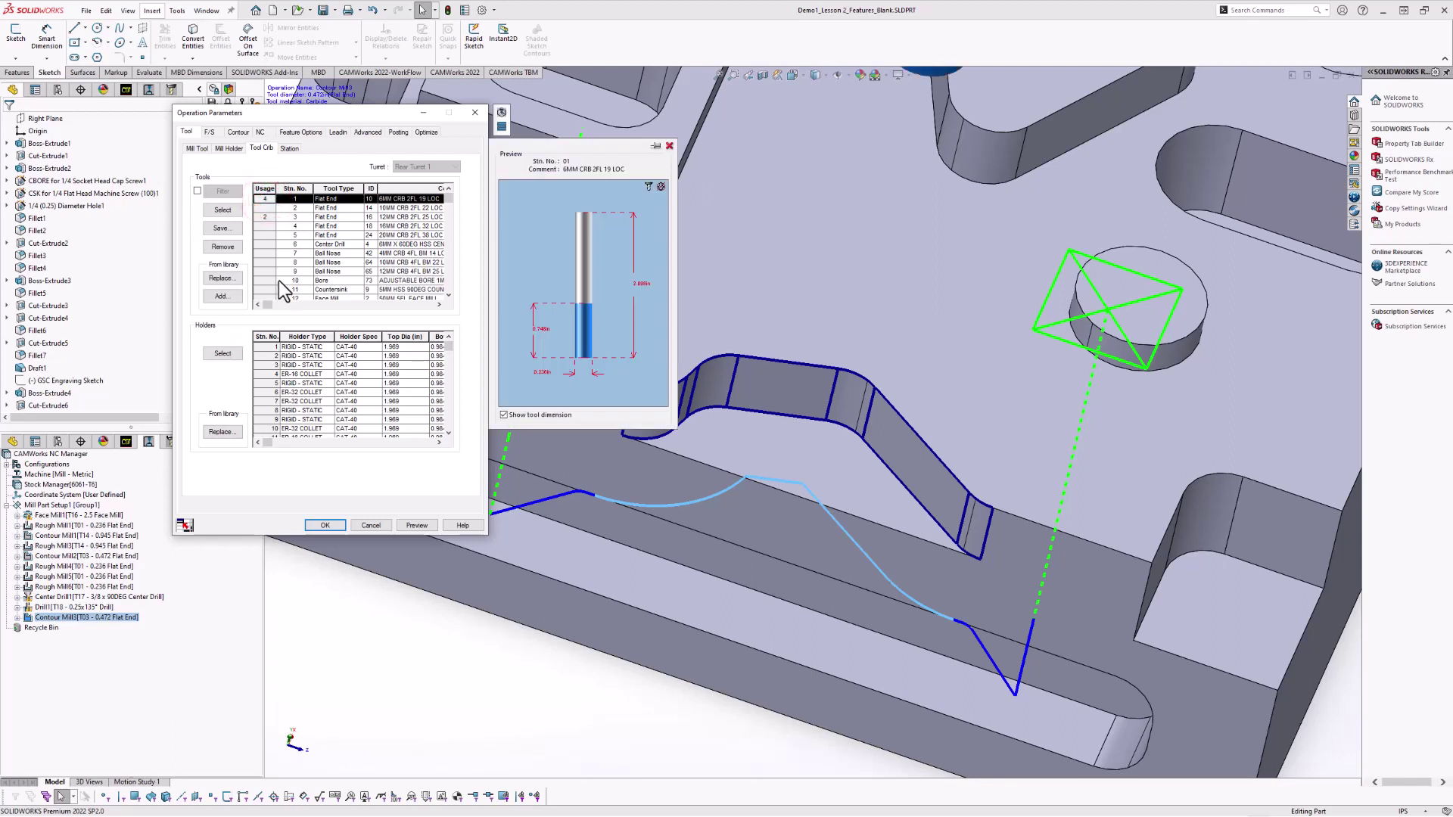
{"action": "left_click", "coordinate": [222, 211]}
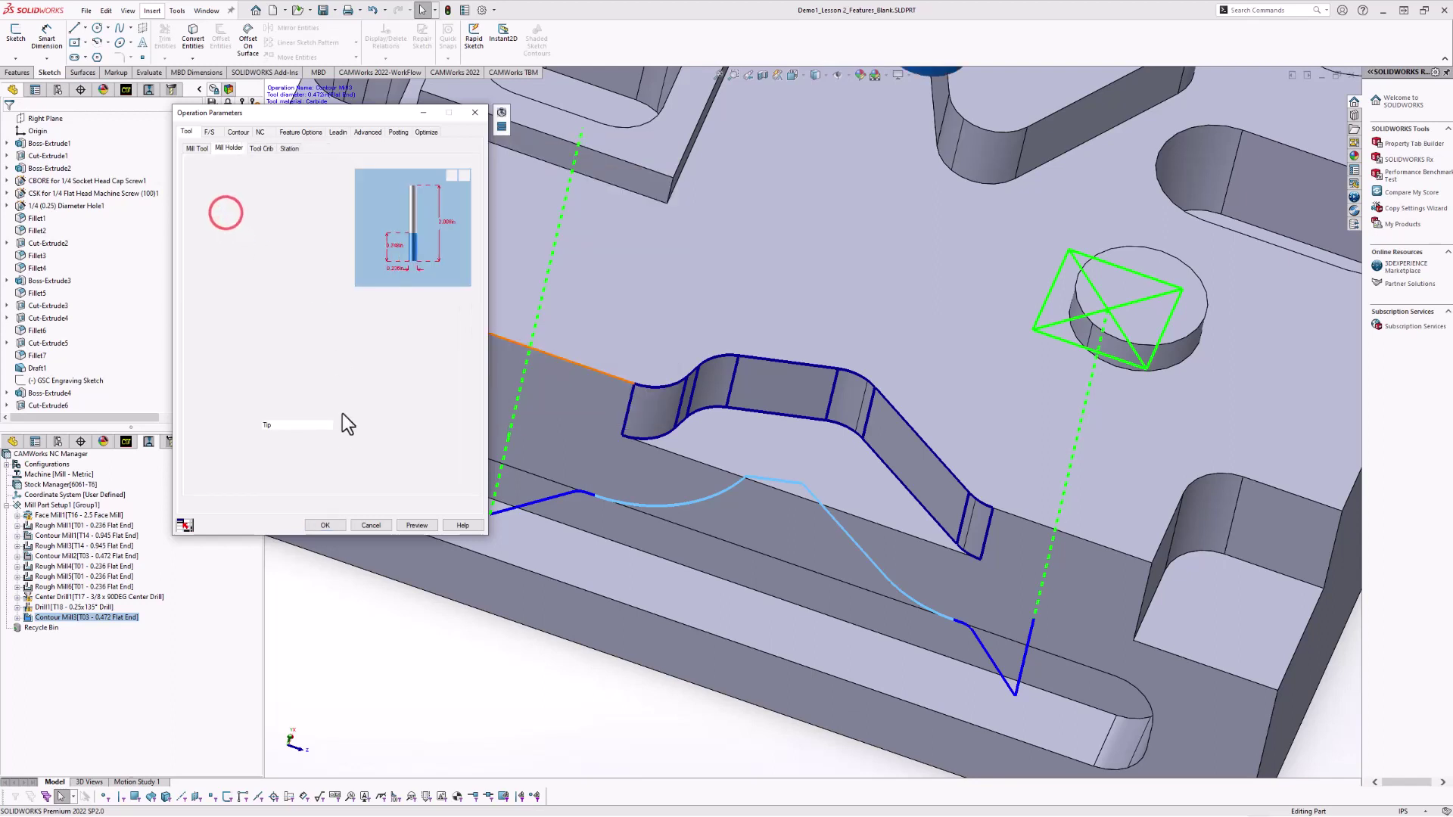
{"action": "left_click", "coordinate": [414, 524]}
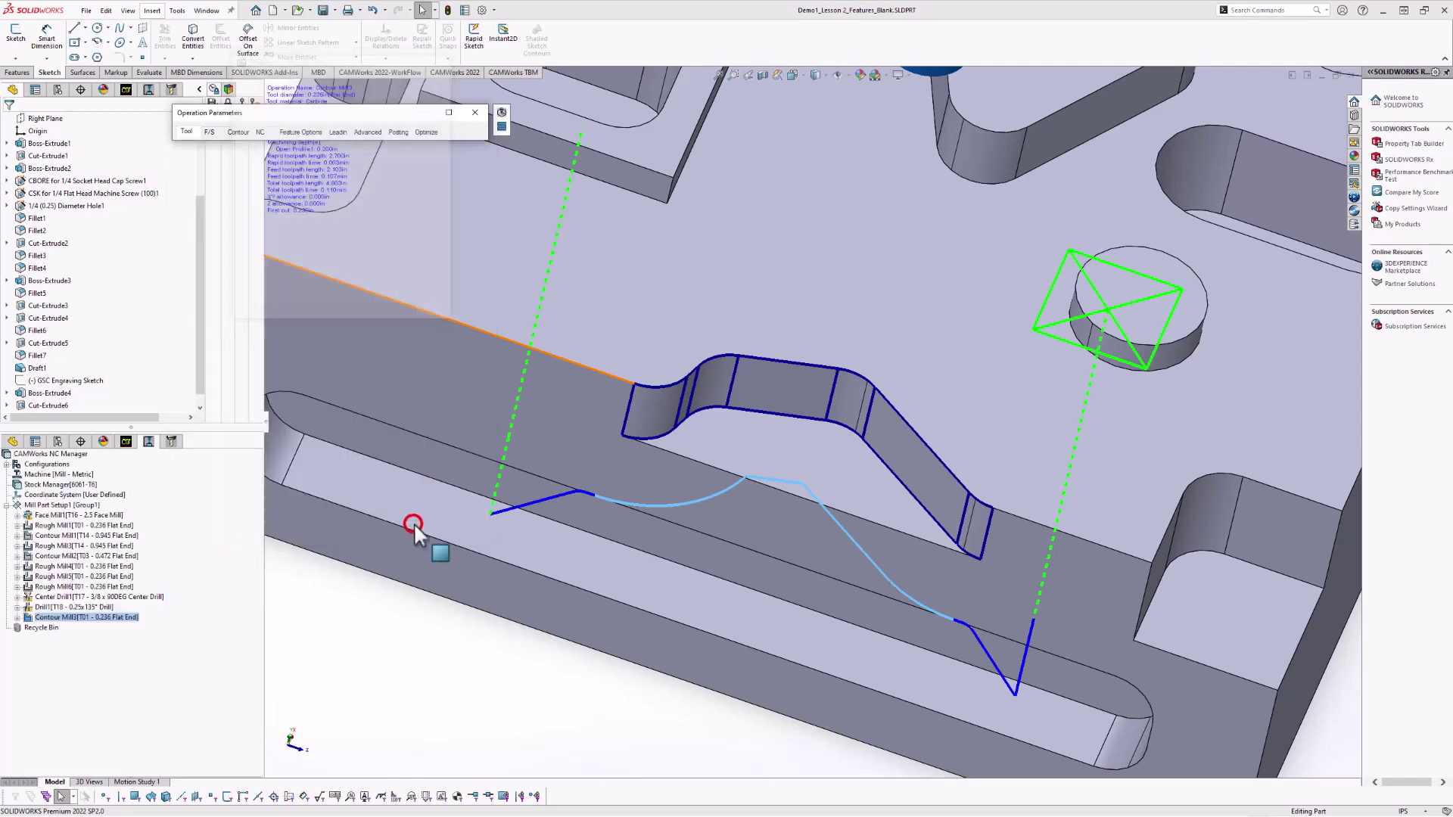
{"action": "left_click", "coordinate": [449, 112]}
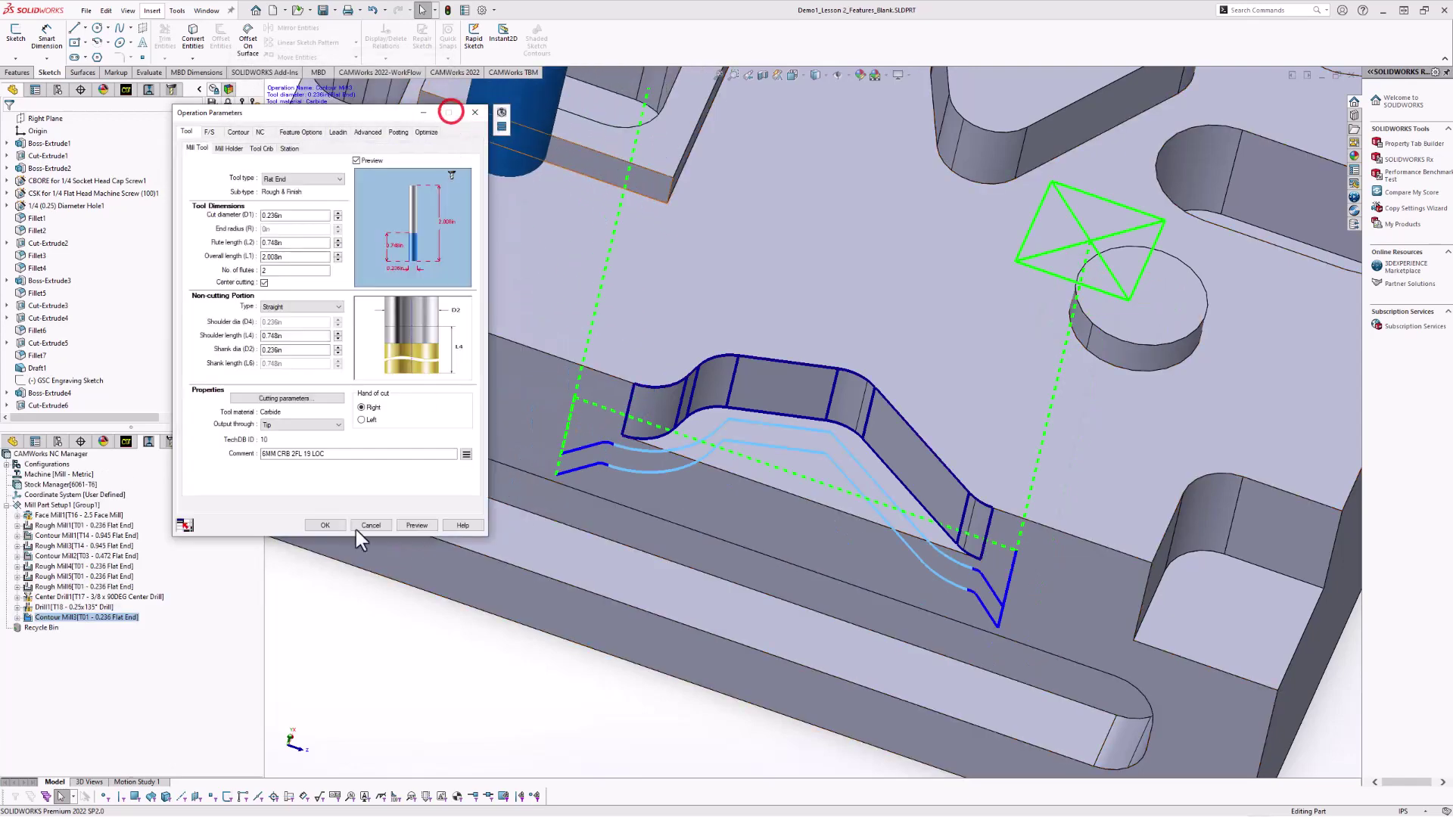
{"action": "left_click", "coordinate": [324, 524]}
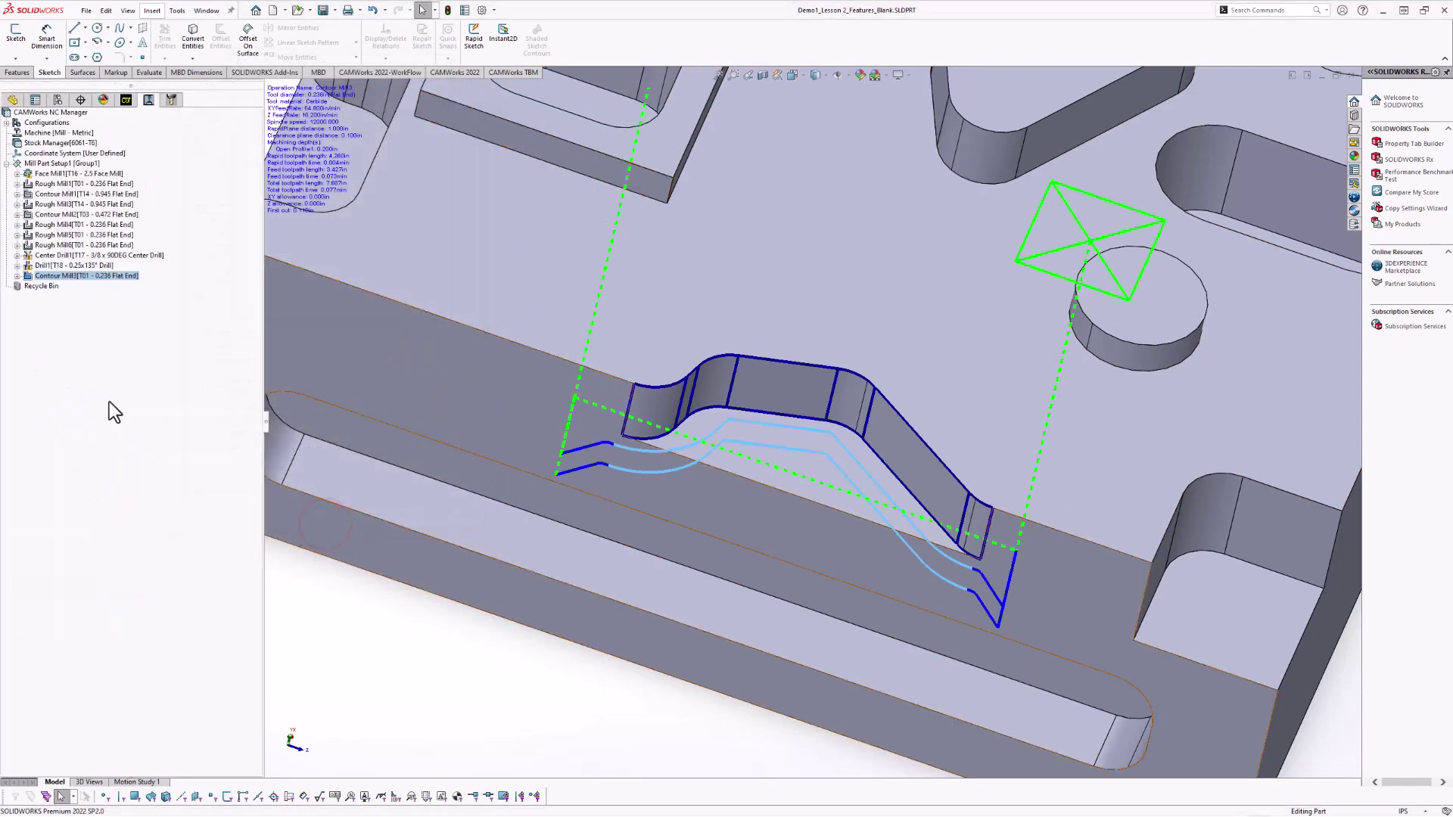
{"action": "right_click", "coordinate": [47, 275]}
Simulate Contour Mill3 with the 0.236in tool, then orbit to view the whole toolpath.
{"action": "left_click", "coordinate": [83, 311]}
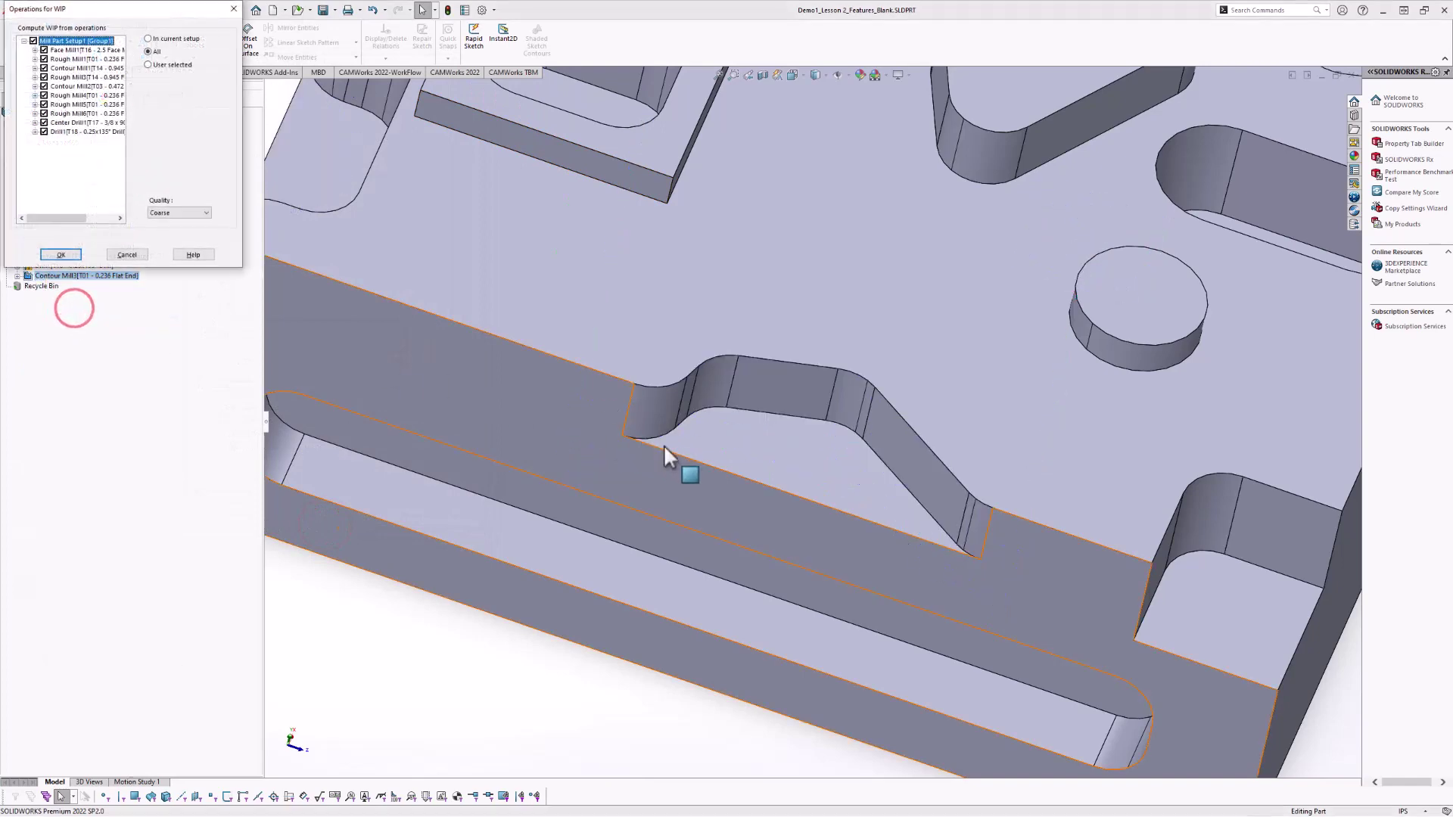
{"action": "left_click", "coordinate": [70, 255]}
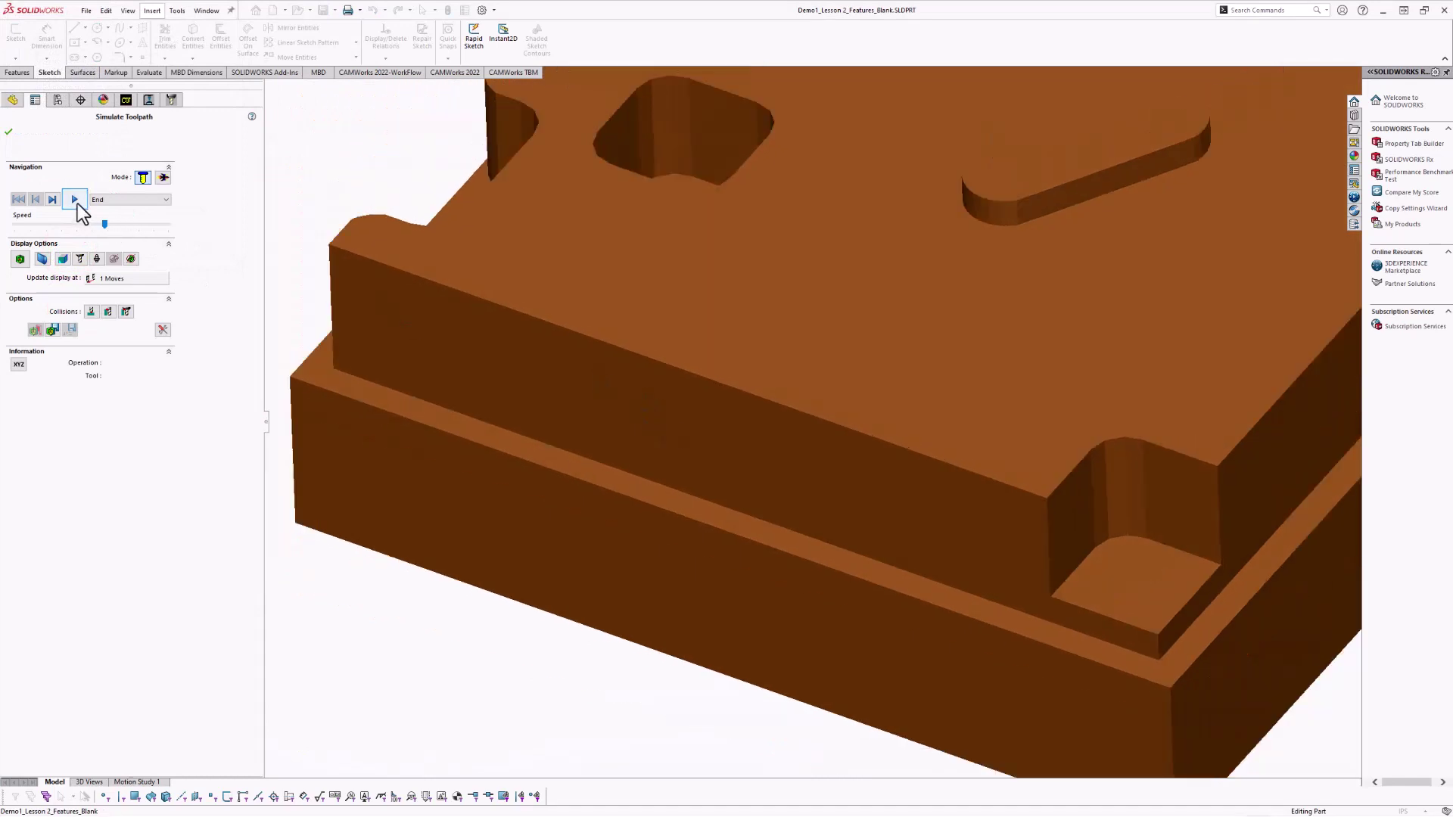
{"action": "left_click", "coordinate": [77, 203]}
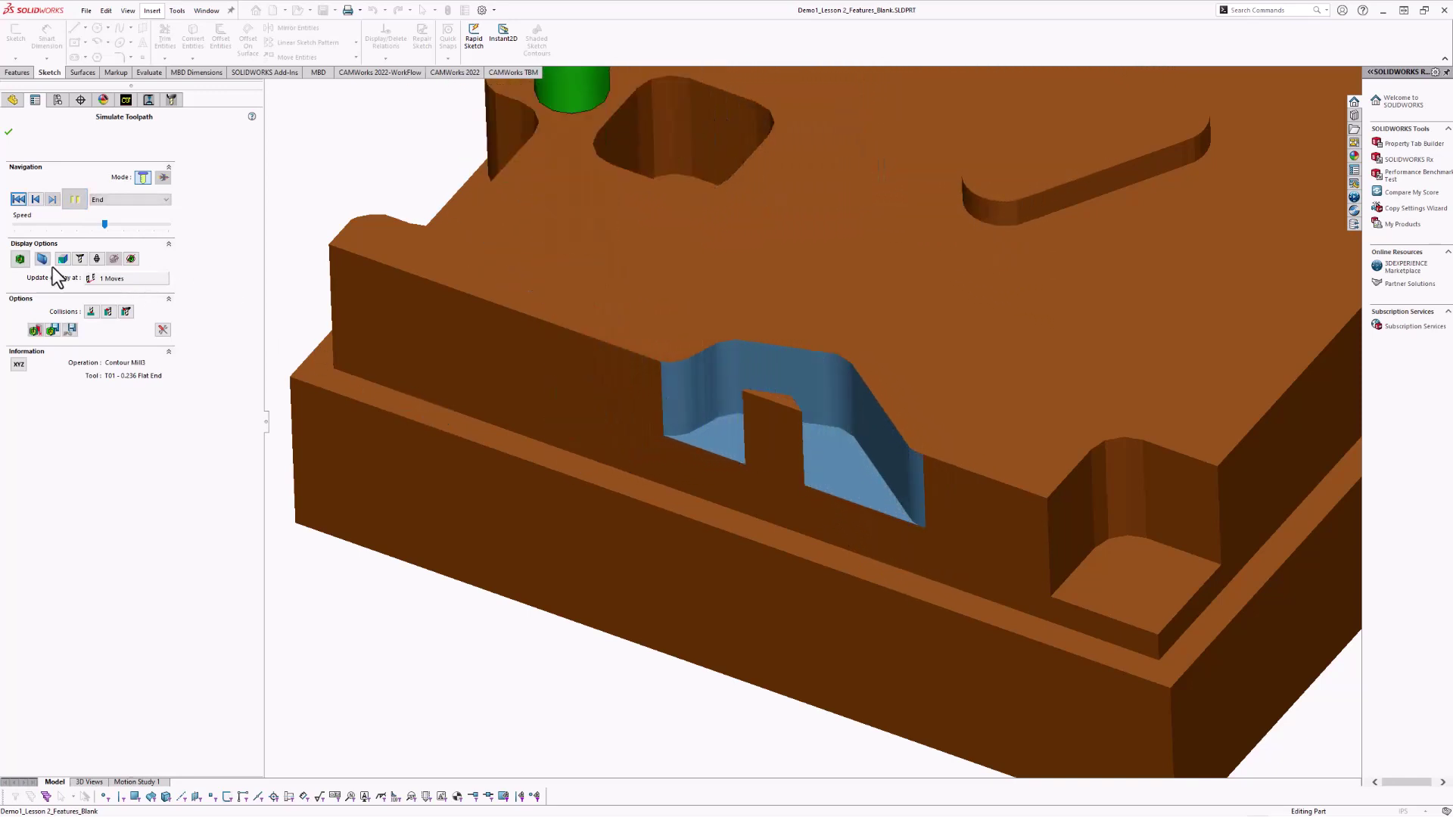
{"action": "left_click", "coordinate": [9, 134]}
{"action": "middle_click_drag", "start_coordinate": [216, 178], "coordinate": [669, 405]}
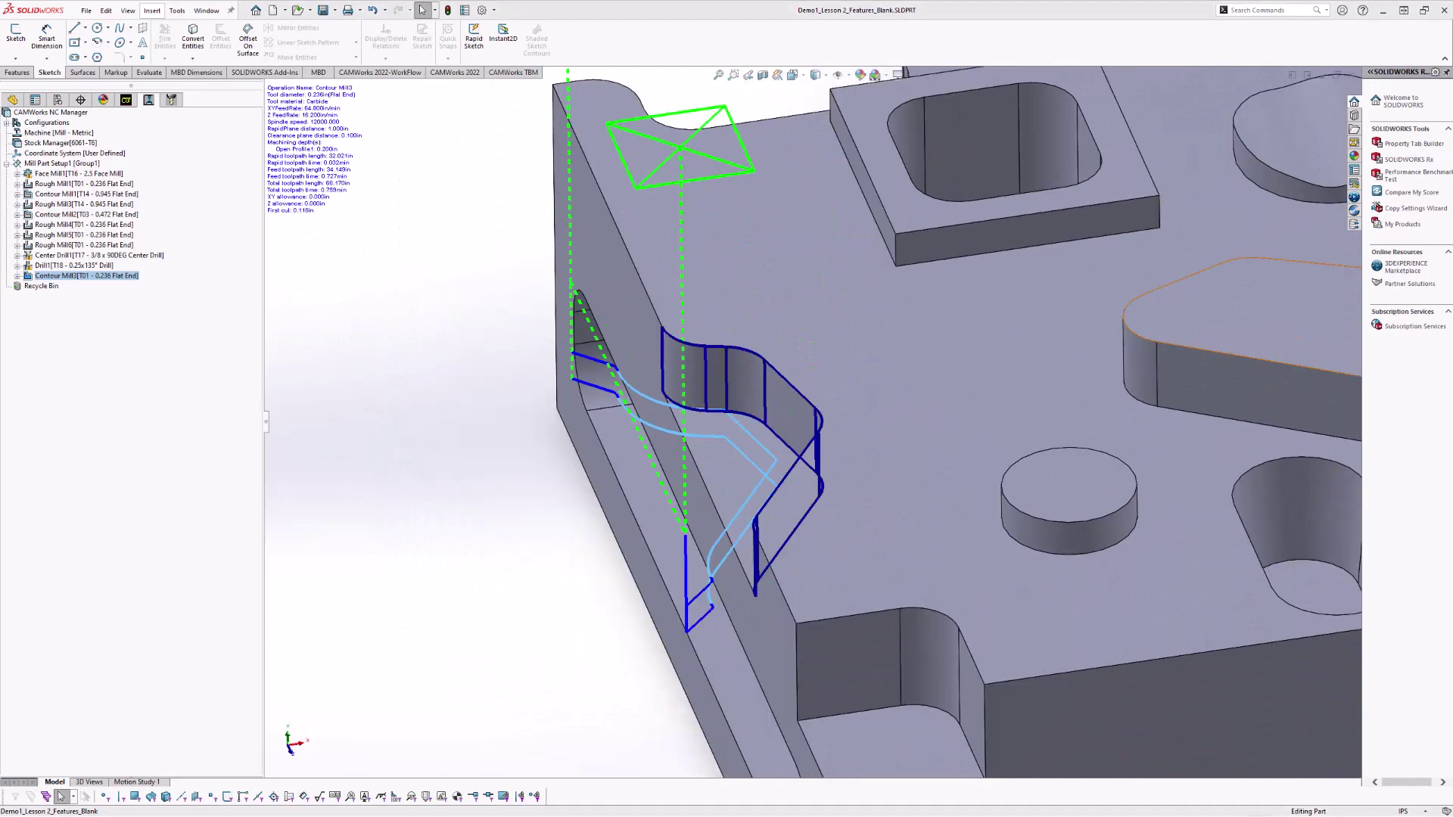
{"action": "middle_click_drag", "start_coordinate": [484, 374], "coordinate": [557, 375]}
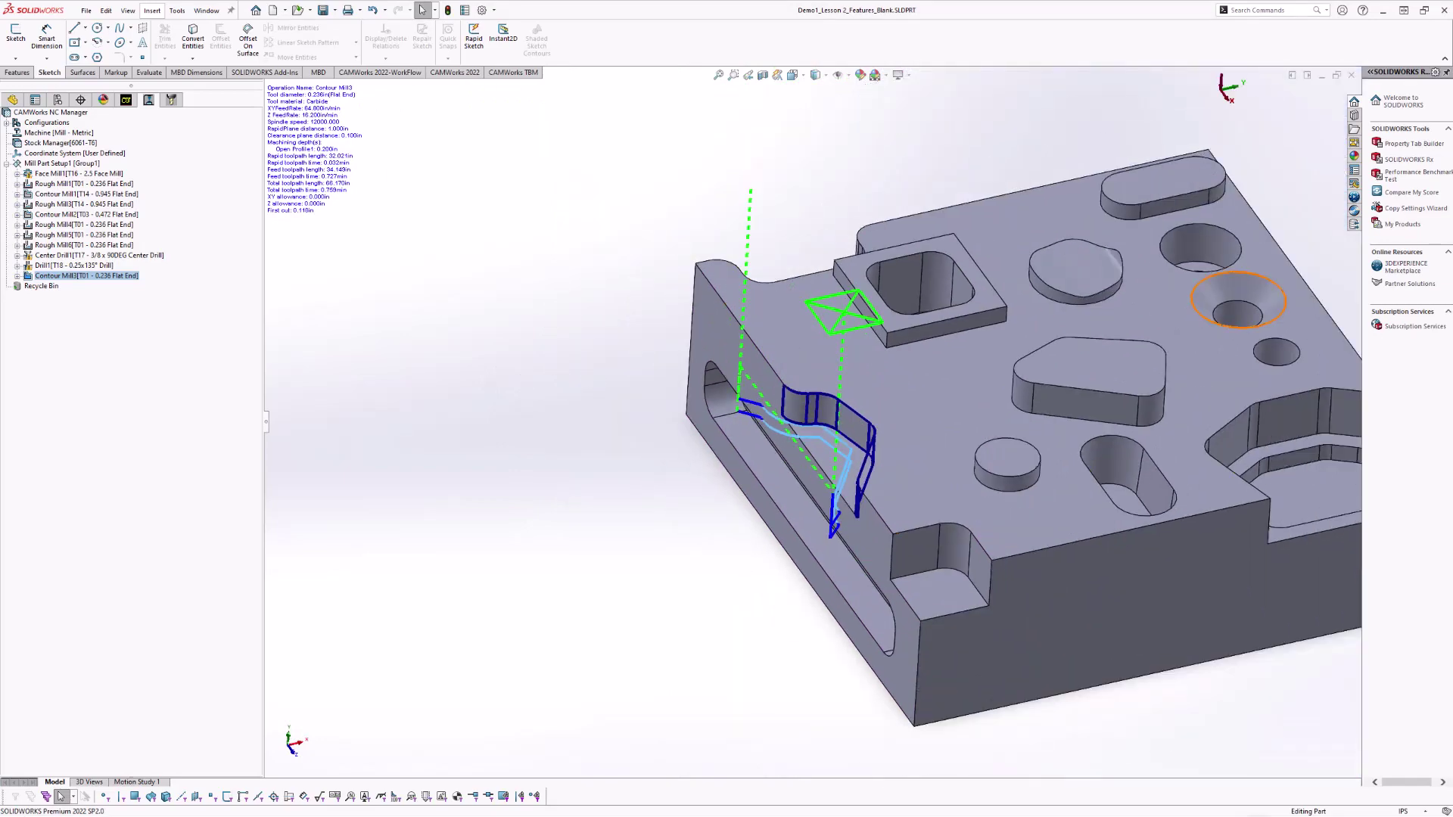
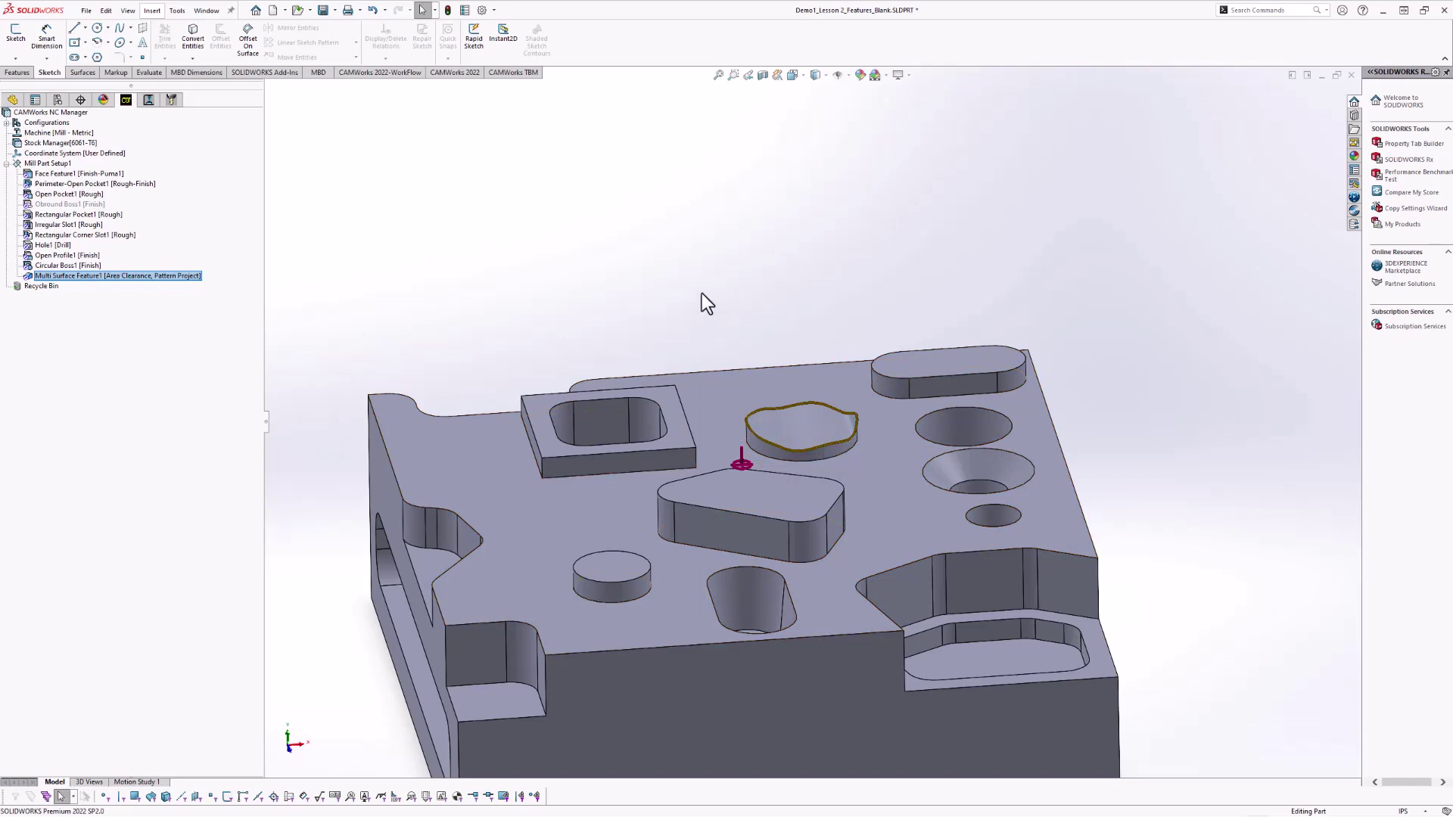
From the Operation Tree, launch Simulate Toolpath for the Pattern Project1 operation and confirm it.
{"action": "left_click", "coordinate": [707, 275]}
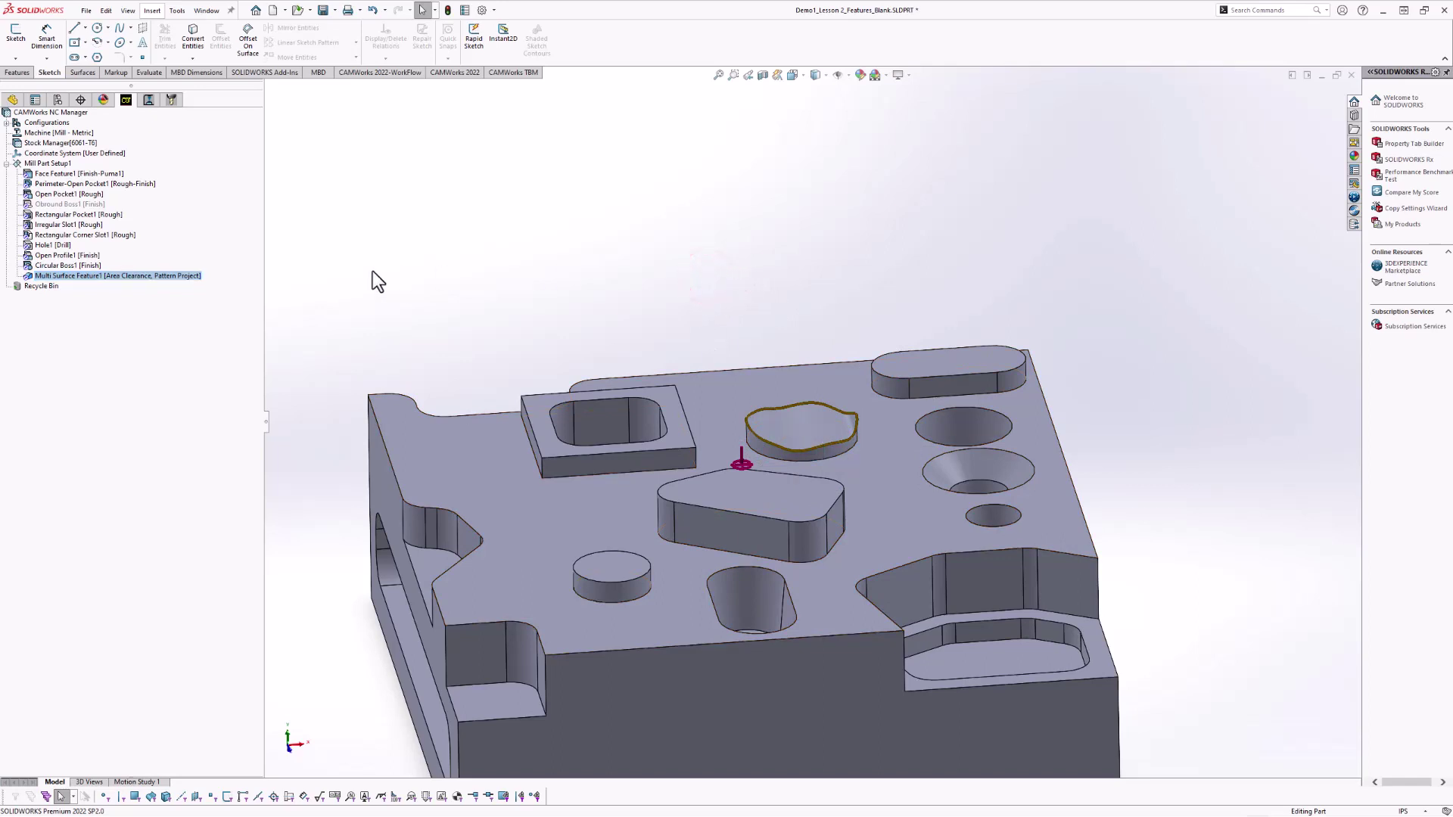
{"action": "right_click", "coordinate": [124, 277]}
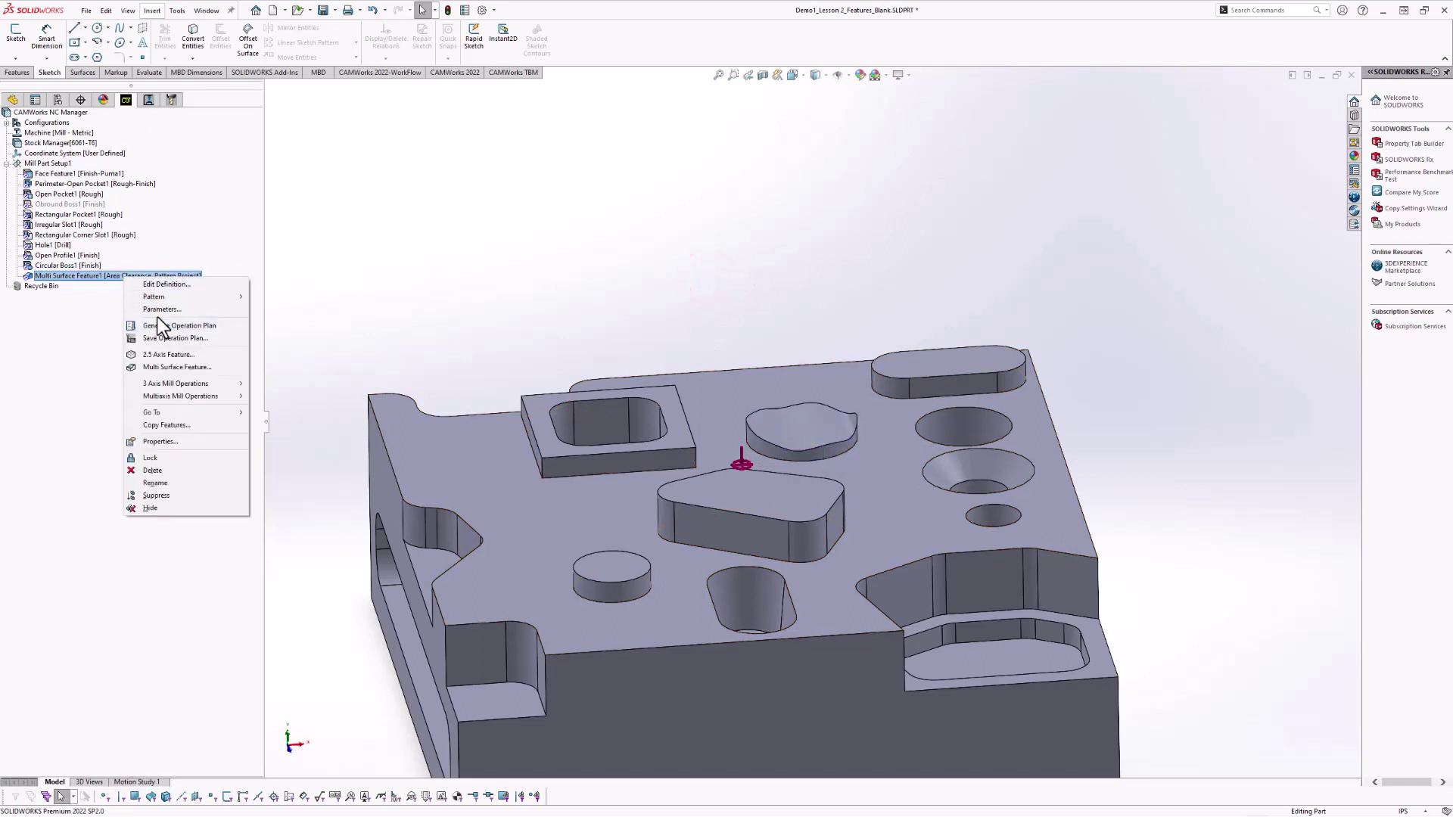
{"action": "left_click", "coordinate": [312, 216]}
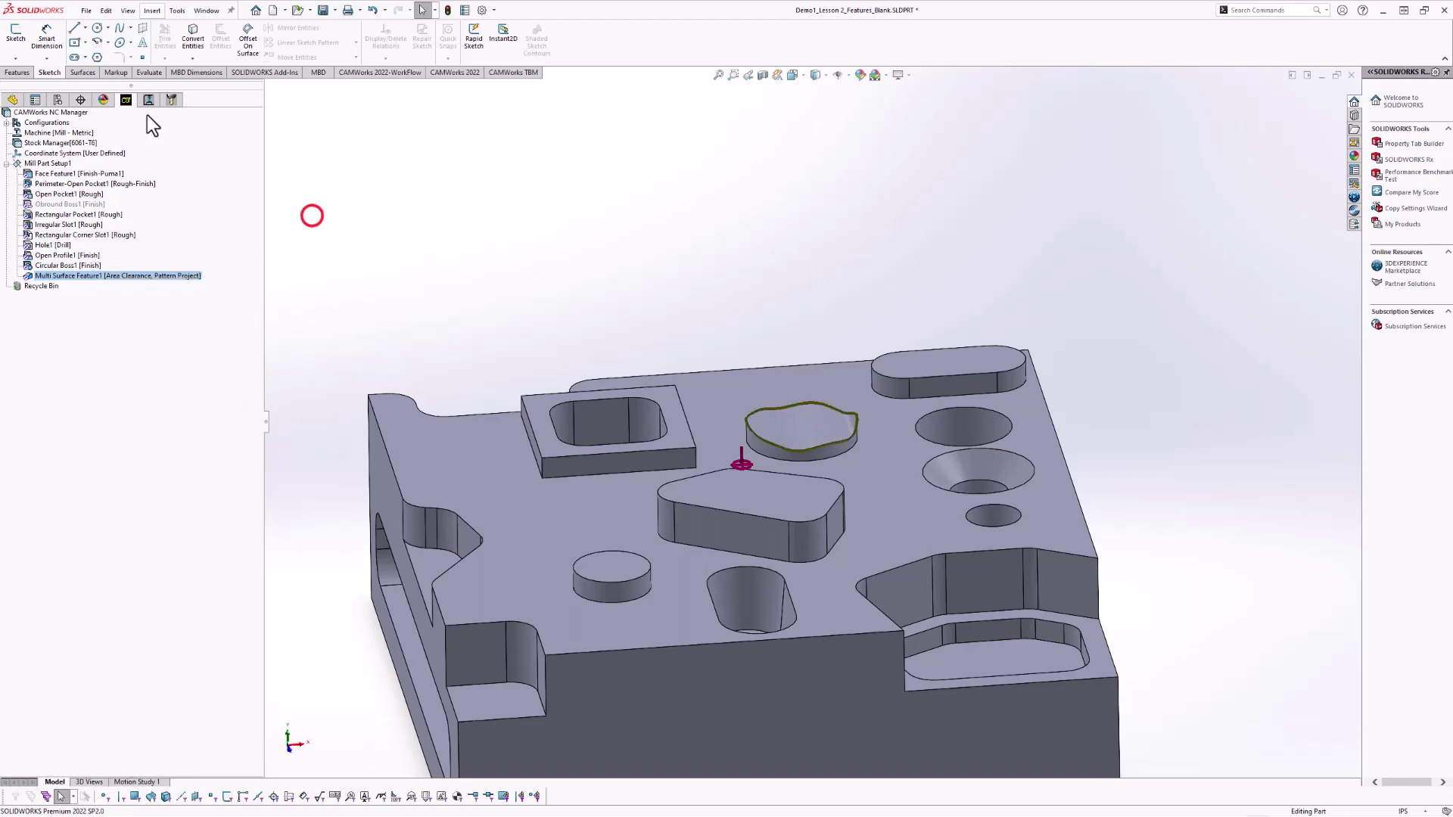
{"action": "left_click", "coordinate": [149, 101]}
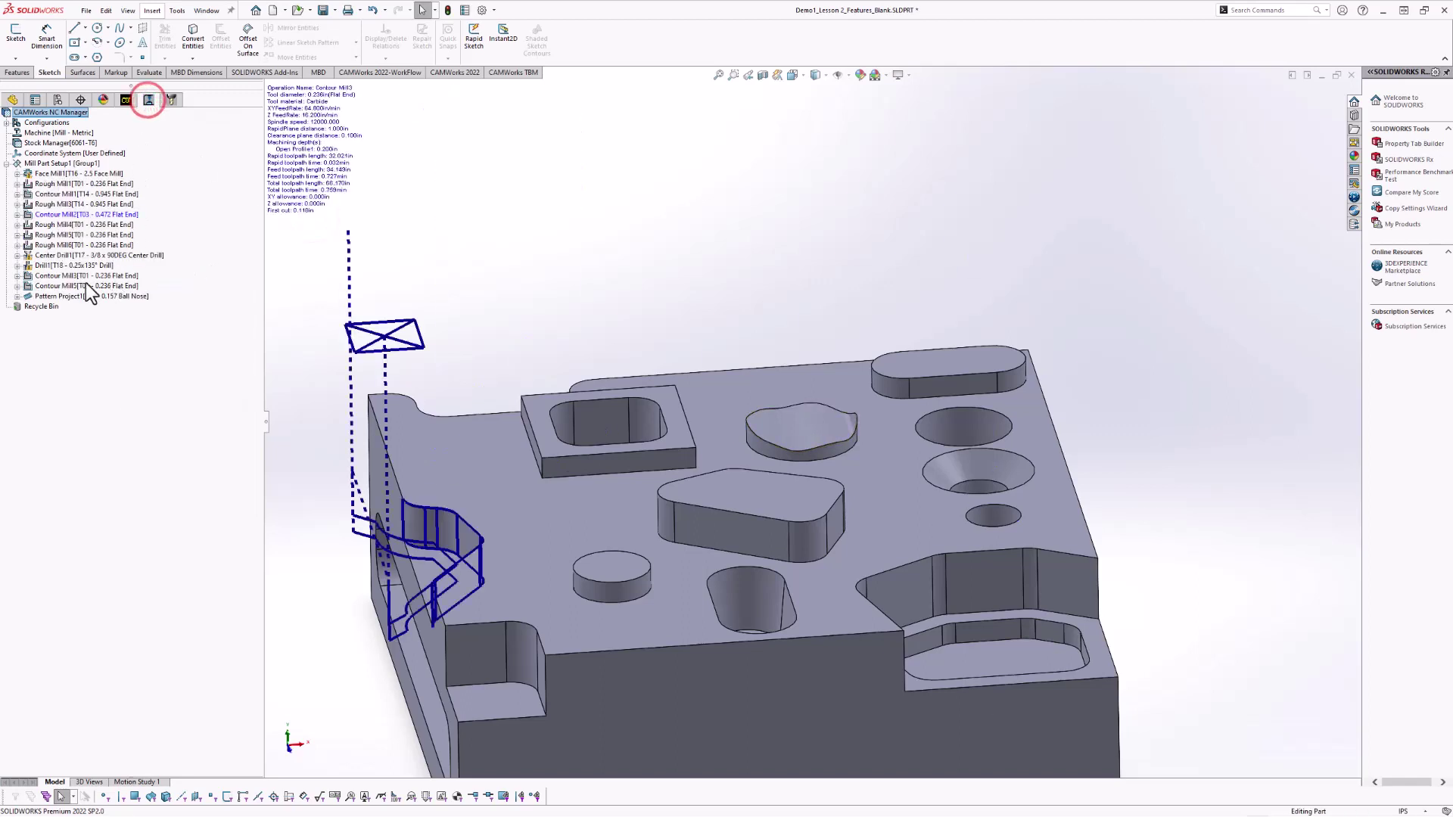
{"action": "right_click", "coordinate": [51, 297]}
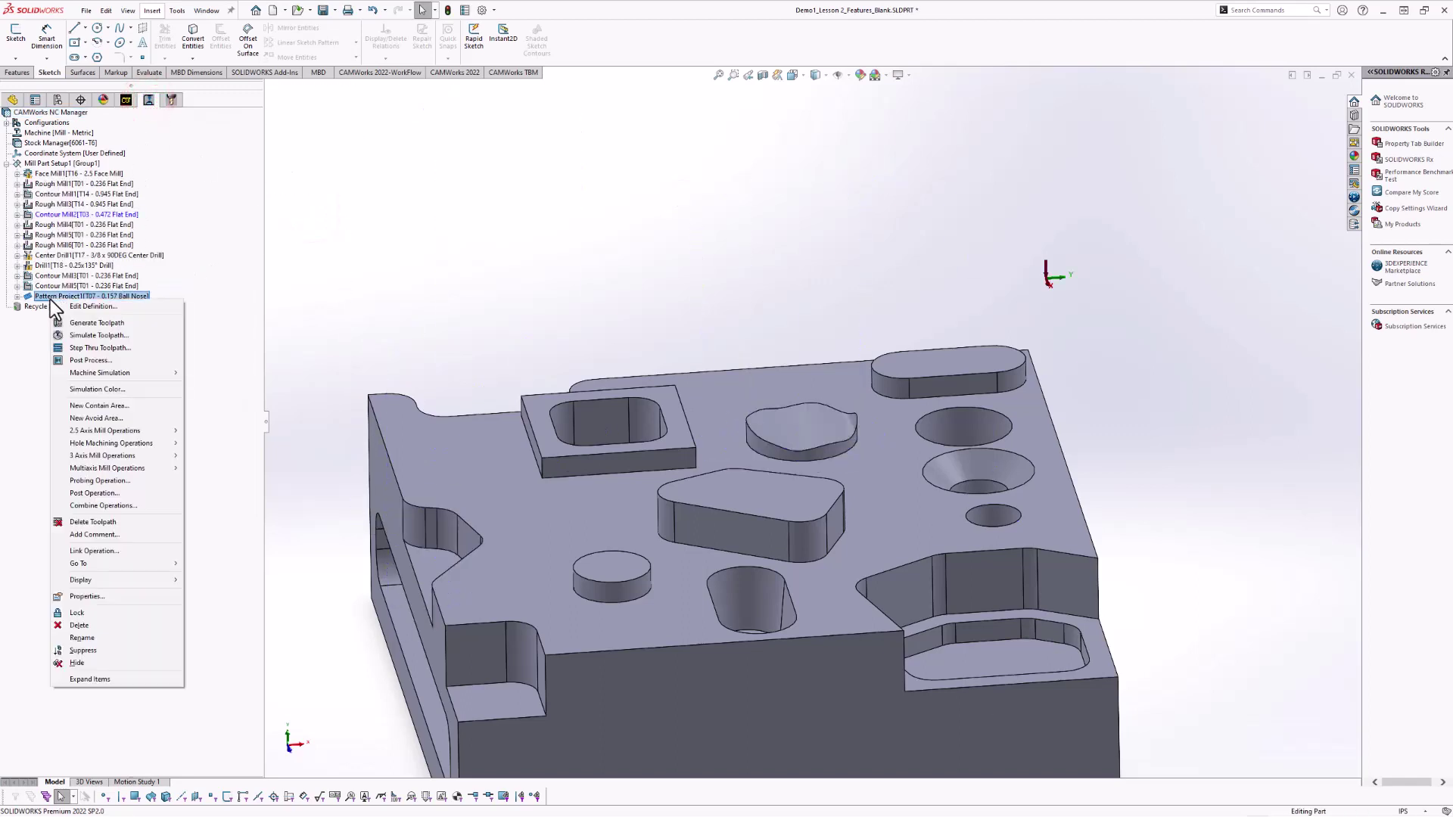
{"action": "left_click", "coordinate": [71, 338]}
{"action": "left_click", "coordinate": [70, 253]}
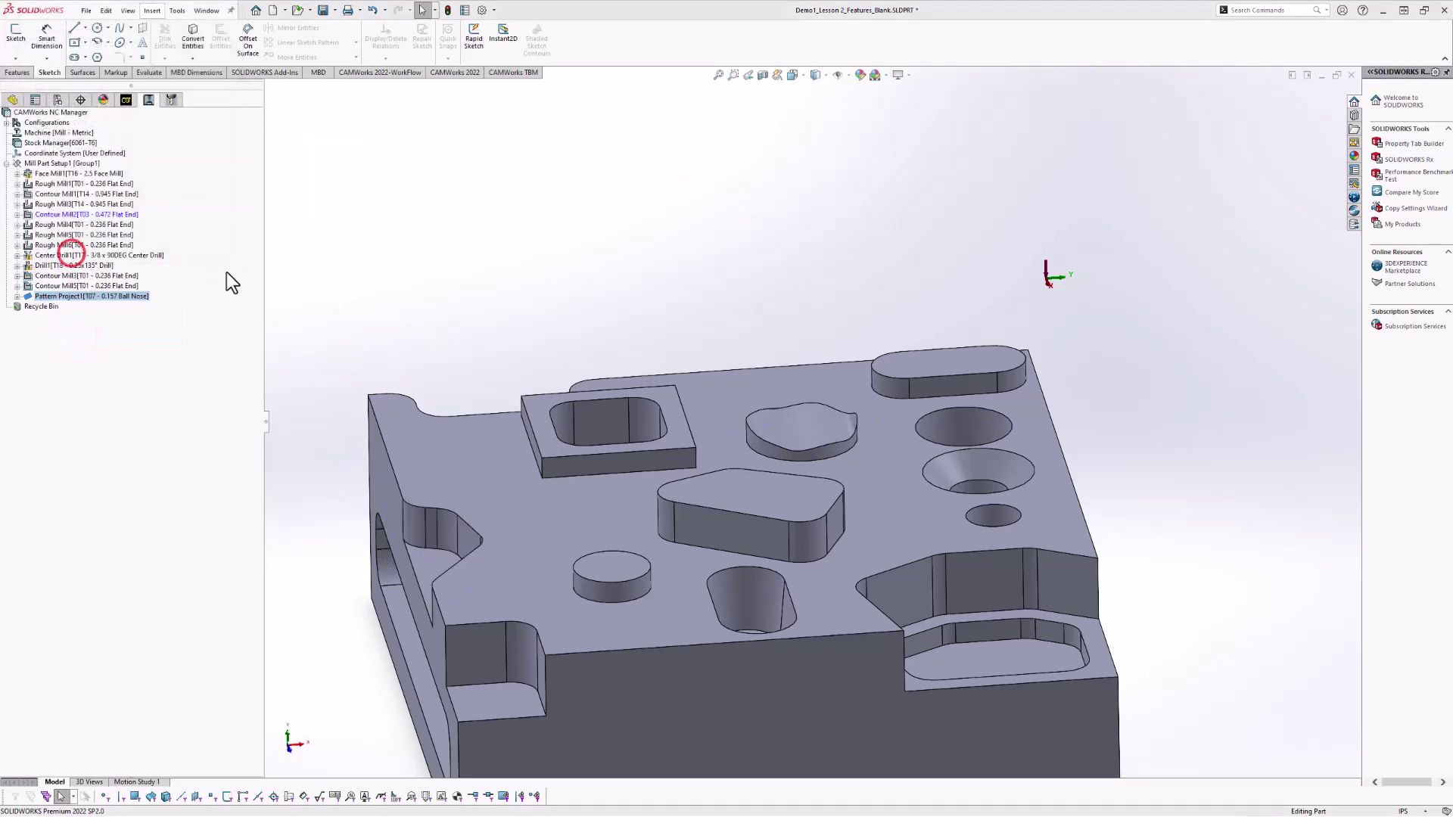
Play the Pattern Project1 ball-nose cut over the wavy boss's top surface, then close the simulation.
{"action": "scroll", "coordinate": [867, 397], "scroll_direction": "down", "scroll_amount": 4}
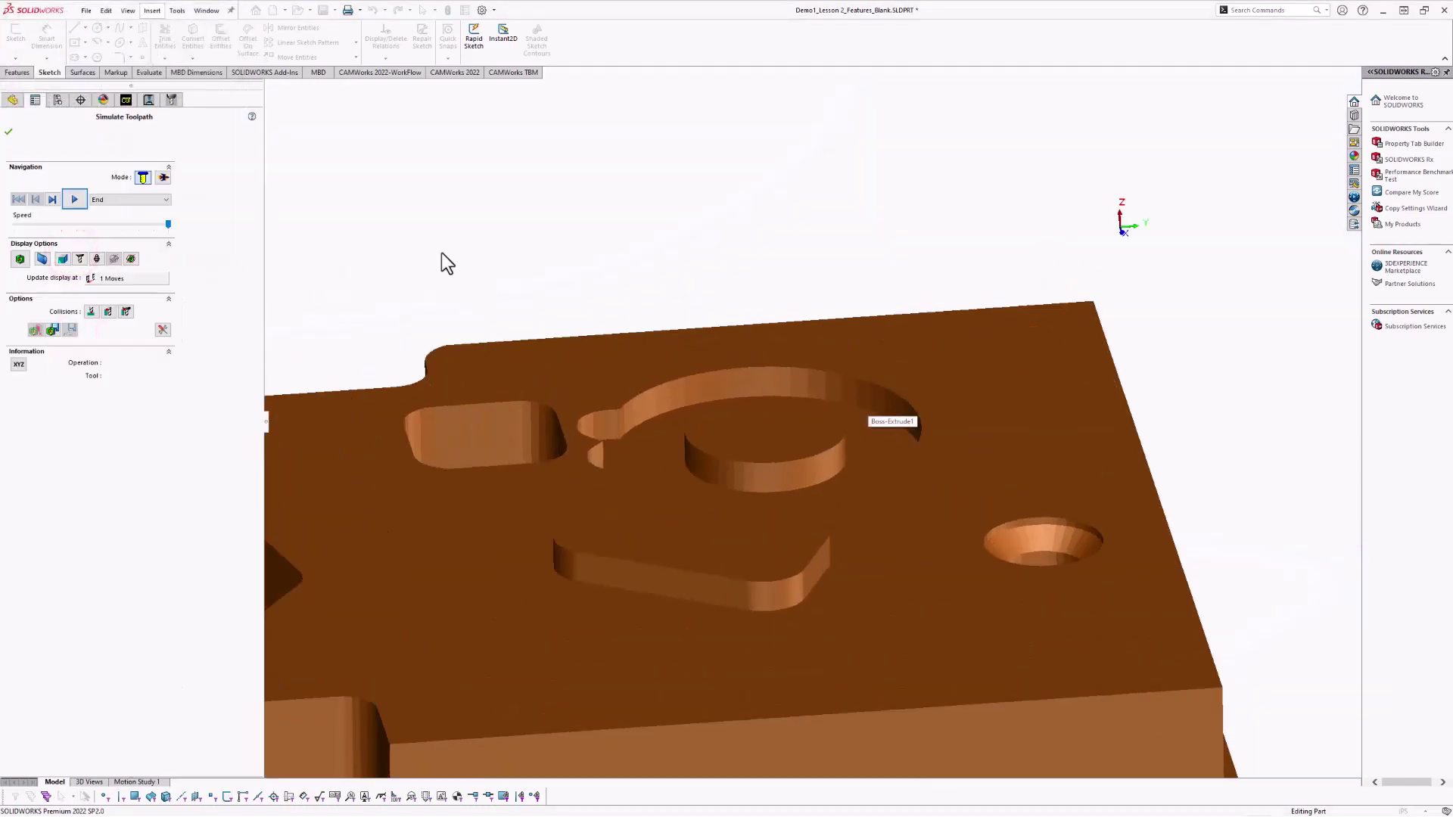
{"action": "left_click", "coordinate": [74, 201]}
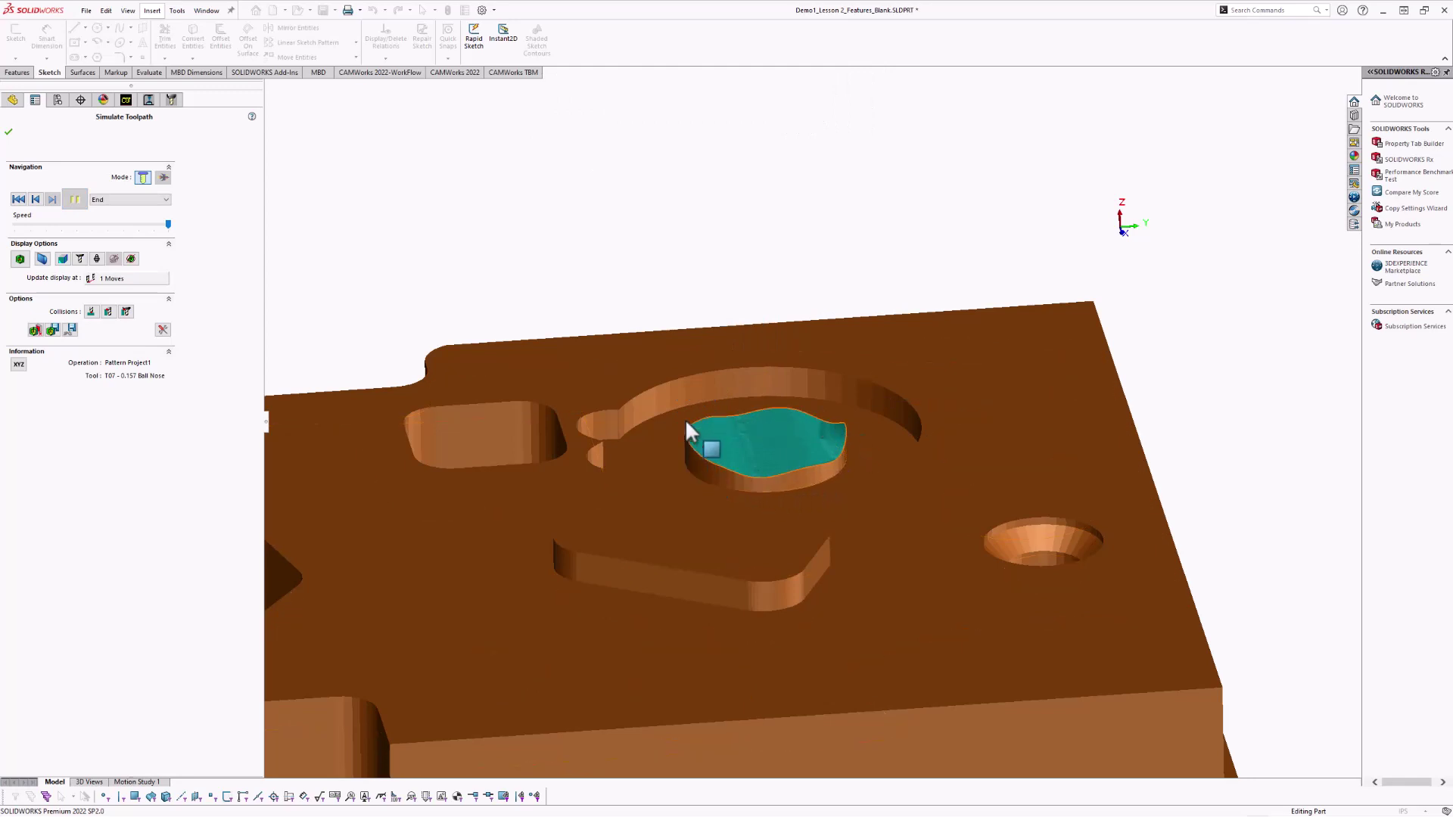
{"action": "left_click", "coordinate": [9, 134]}
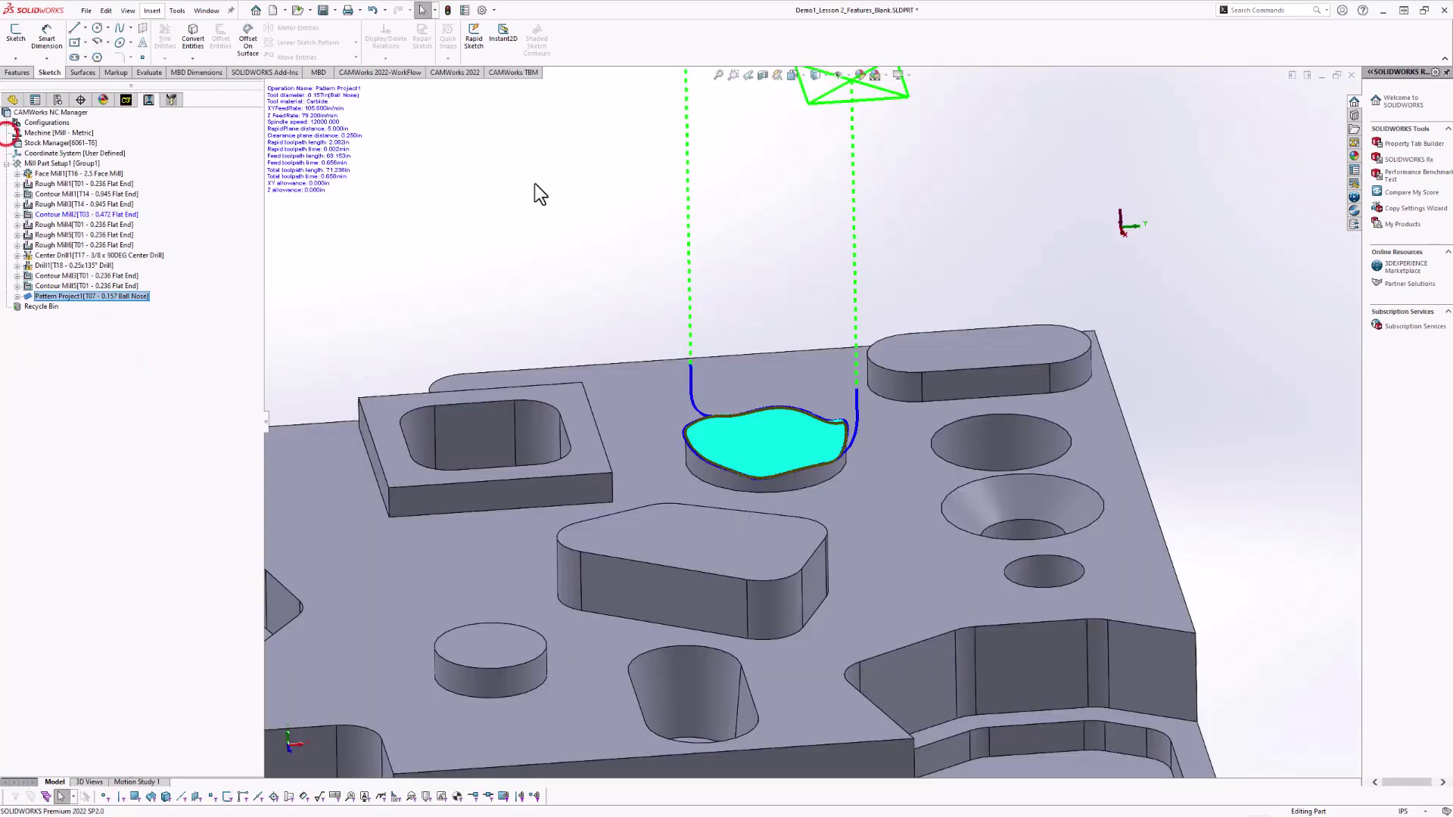
Start a new 2.5 Axis Feature under Mill Part Setup1, keeping Curve Feature as the type.
{"action": "left_click", "coordinate": [125, 100]}
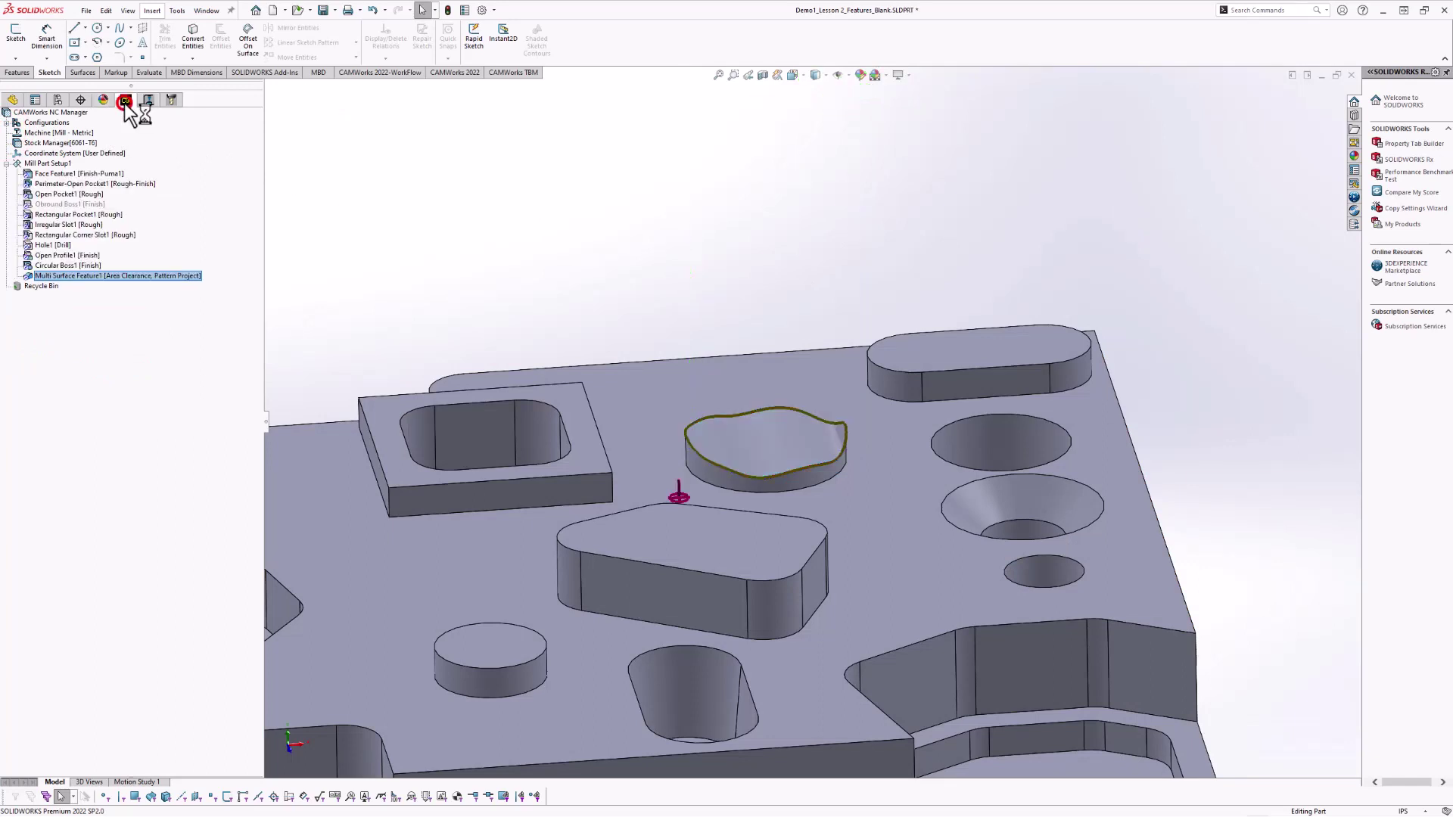
{"action": "right_click", "coordinate": [49, 165]}
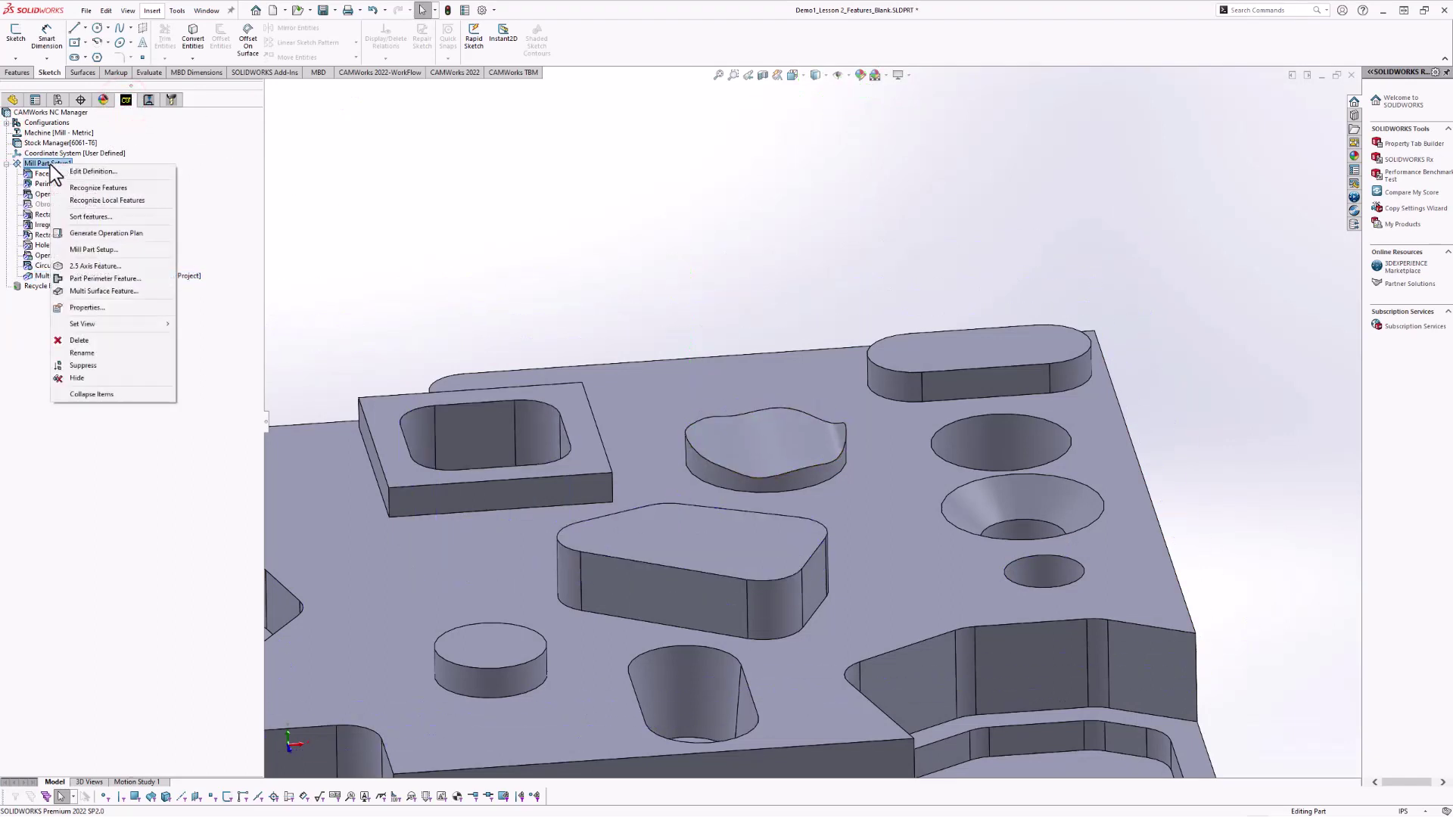
{"action": "left_click", "coordinate": [91, 267]}
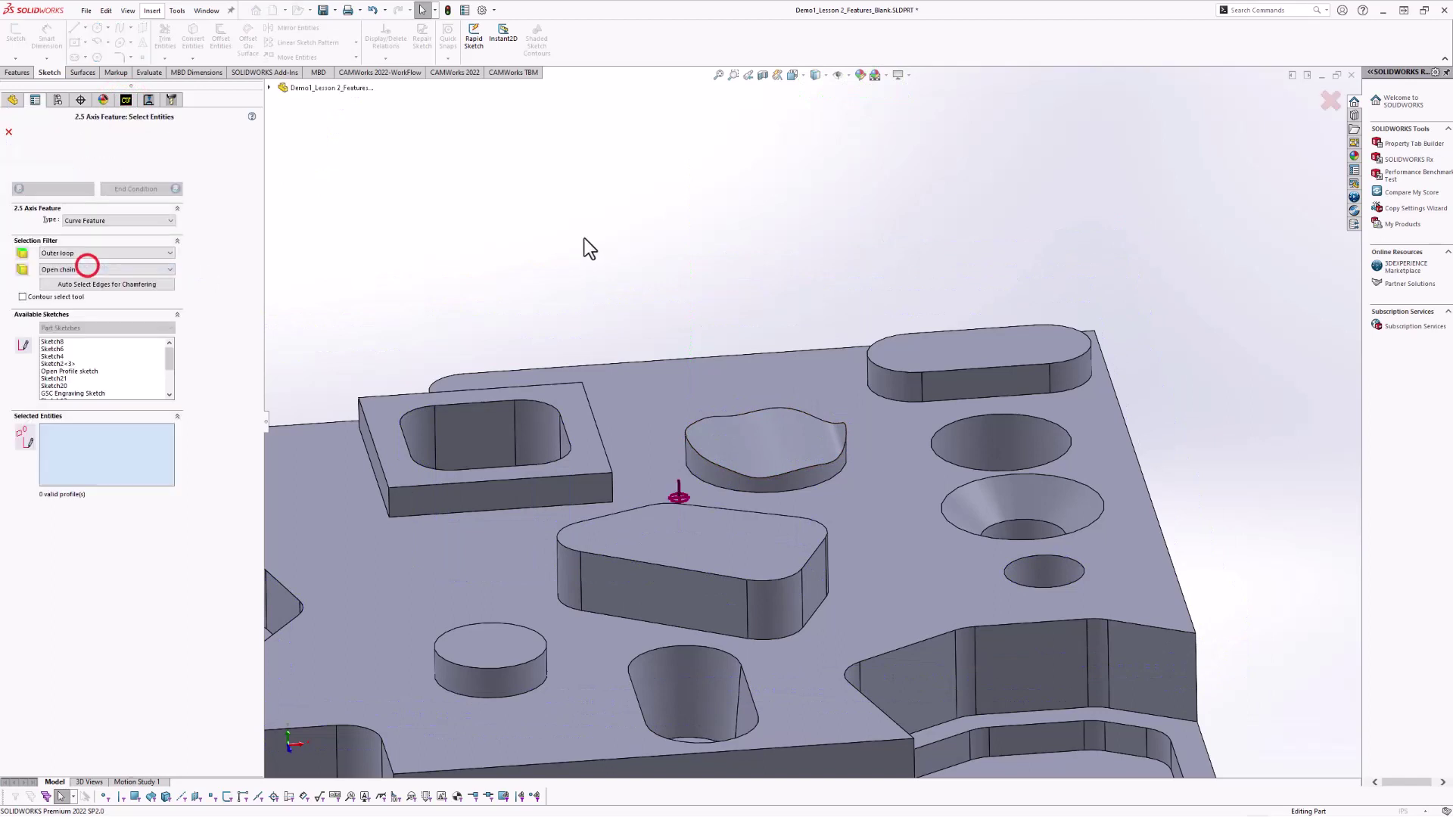
{"action": "left_click", "coordinate": [150, 220]}
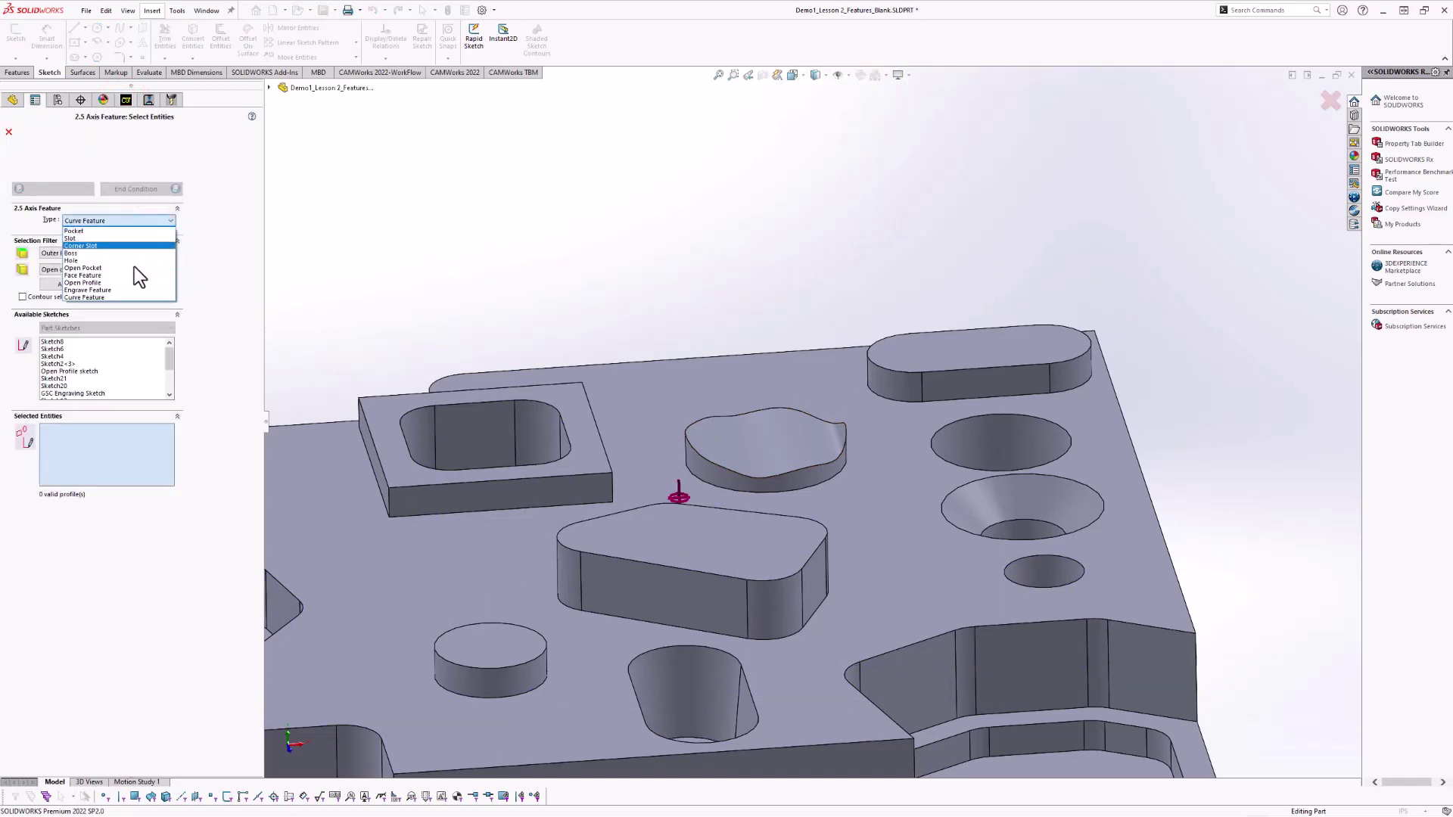
{"action": "left_click", "coordinate": [115, 297]}
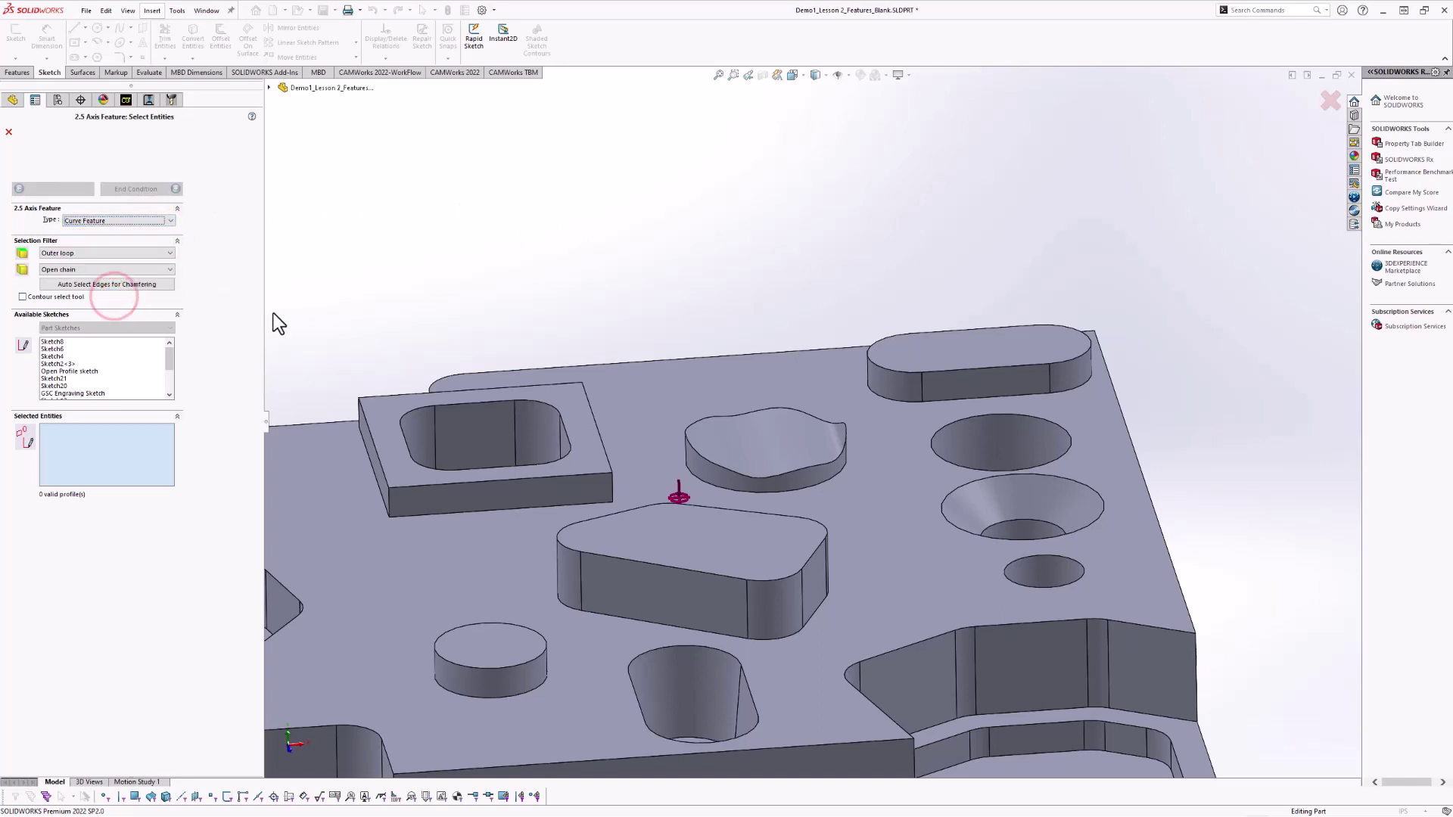
Use the wavy boss's top face as the profile instead of its top edge, then proceed to End Condition.
{"action": "left_click", "coordinate": [80, 441]}
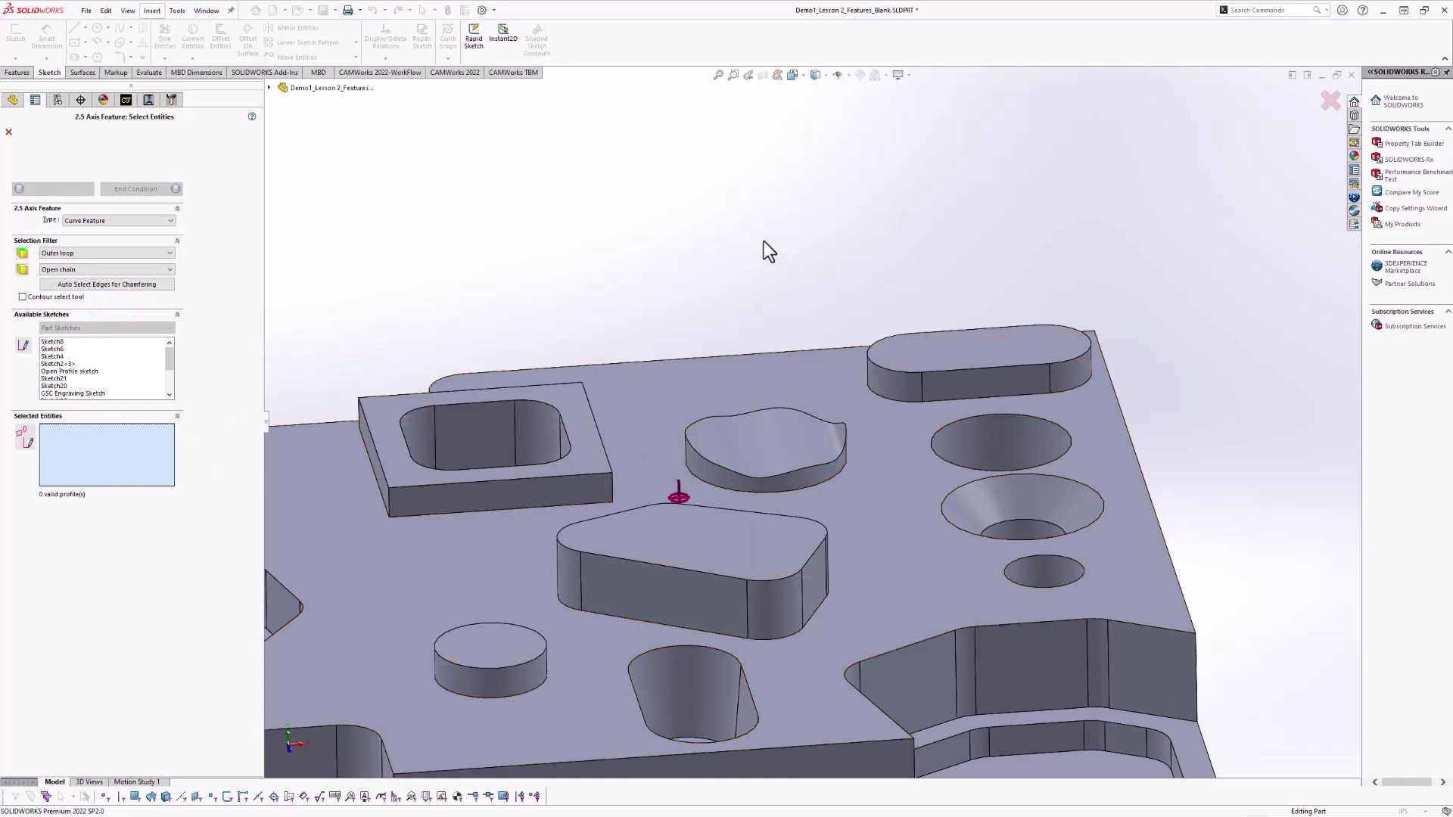
{"action": "left_click", "coordinate": [686, 437]}
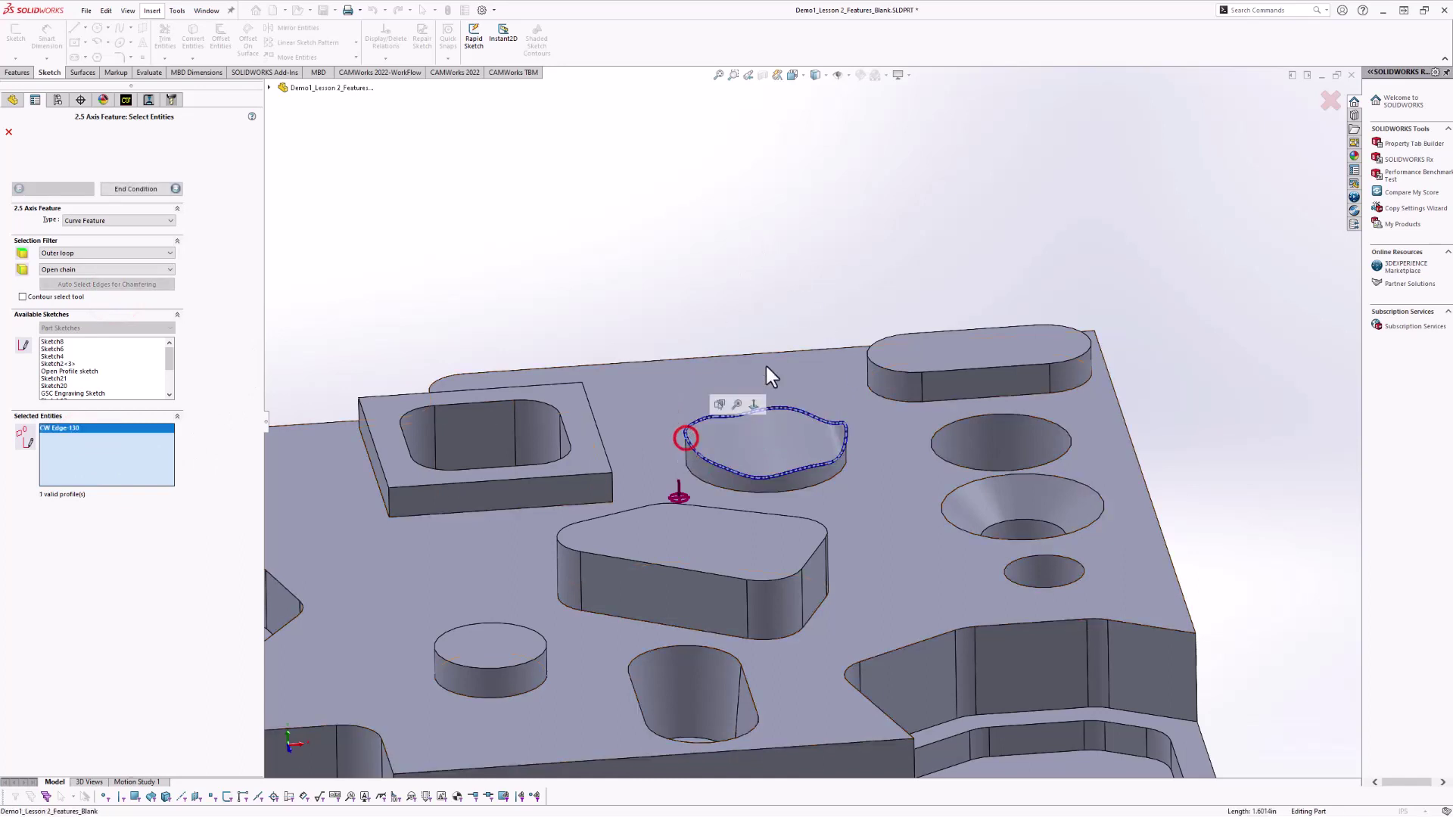
{"action": "right_click", "coordinate": [97, 434]}
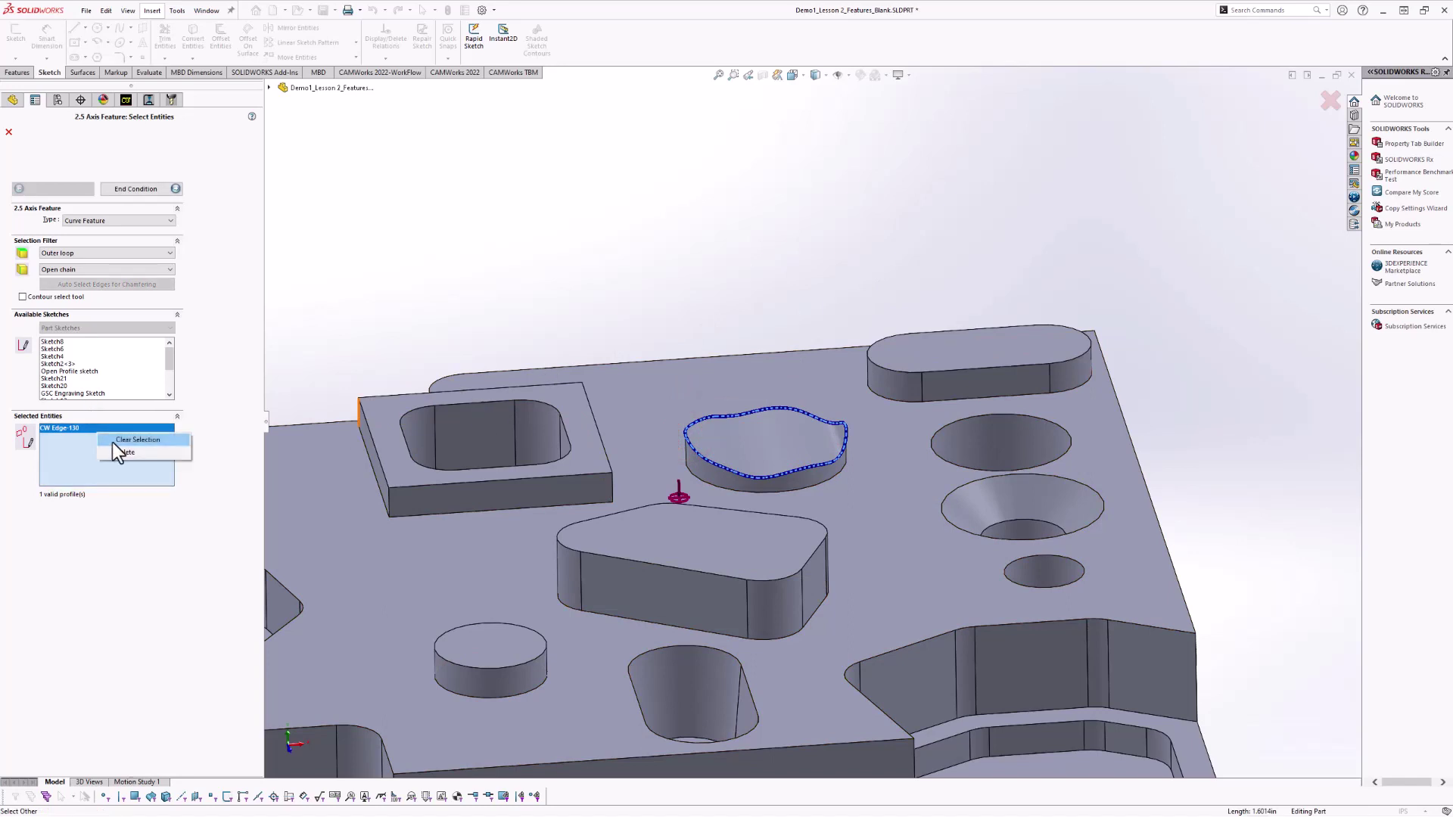
{"action": "left_click", "coordinate": [125, 453]}
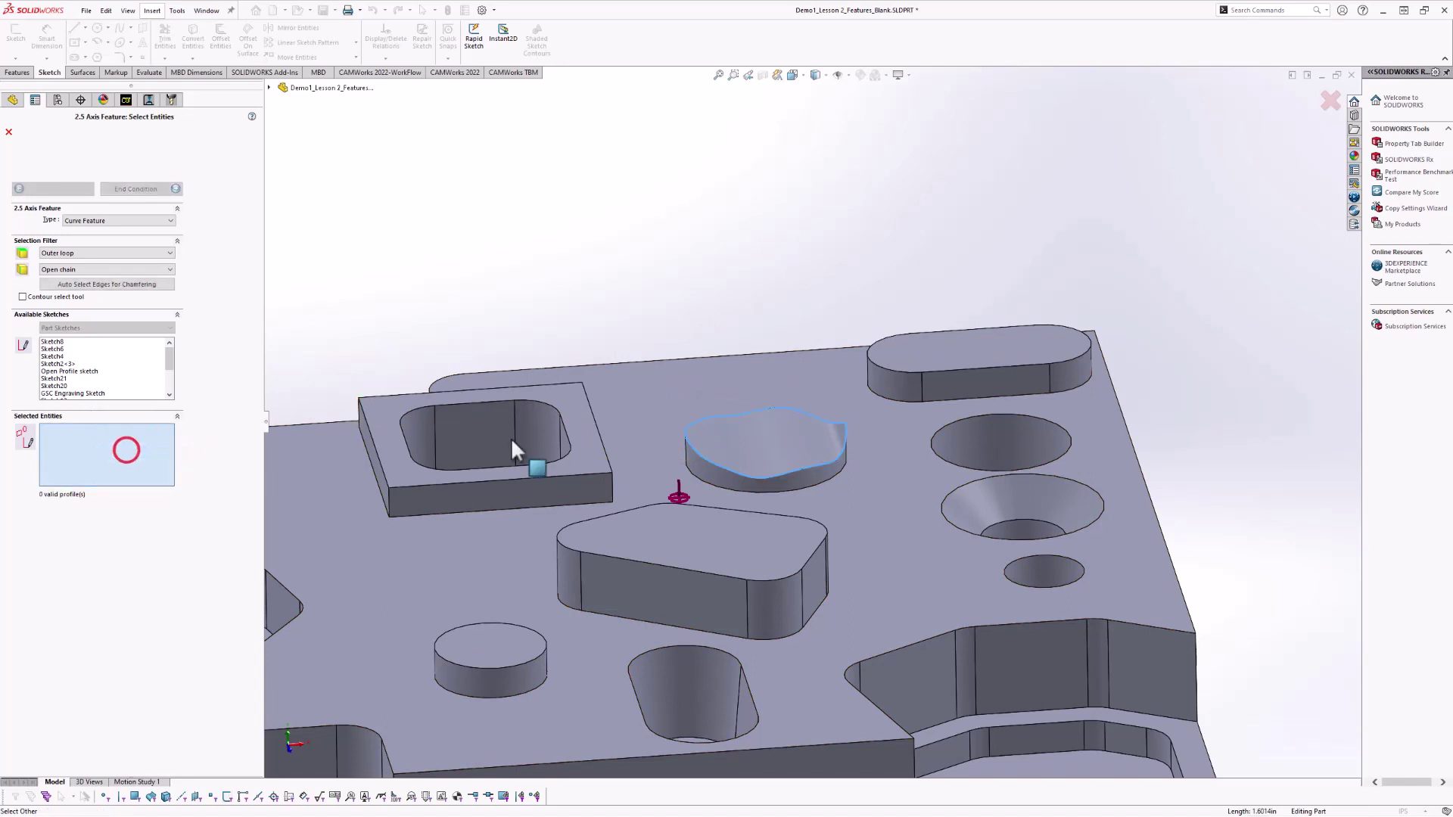
{"action": "left_click", "coordinate": [784, 445]}
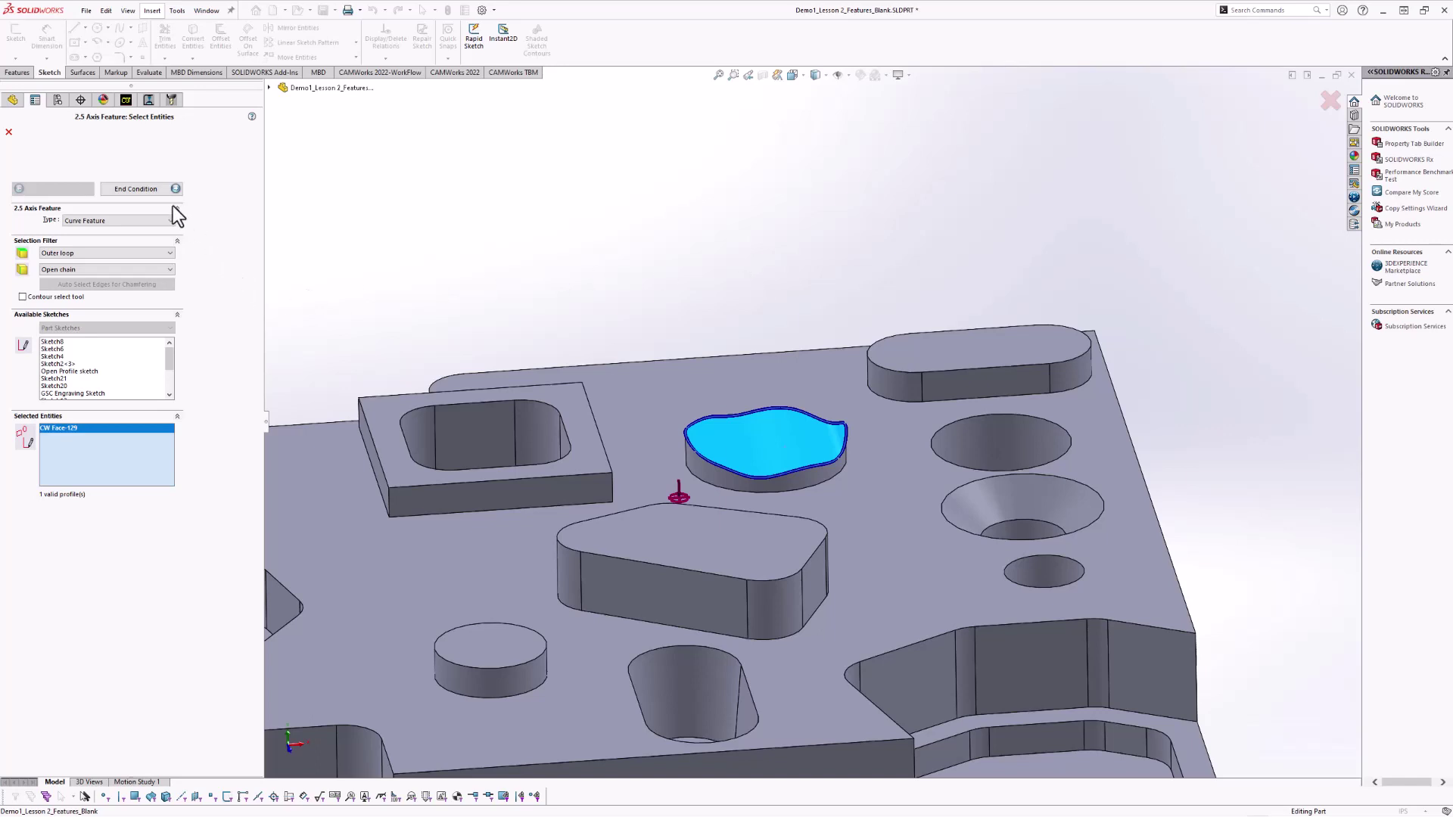
{"action": "left_click", "coordinate": [130, 189]}
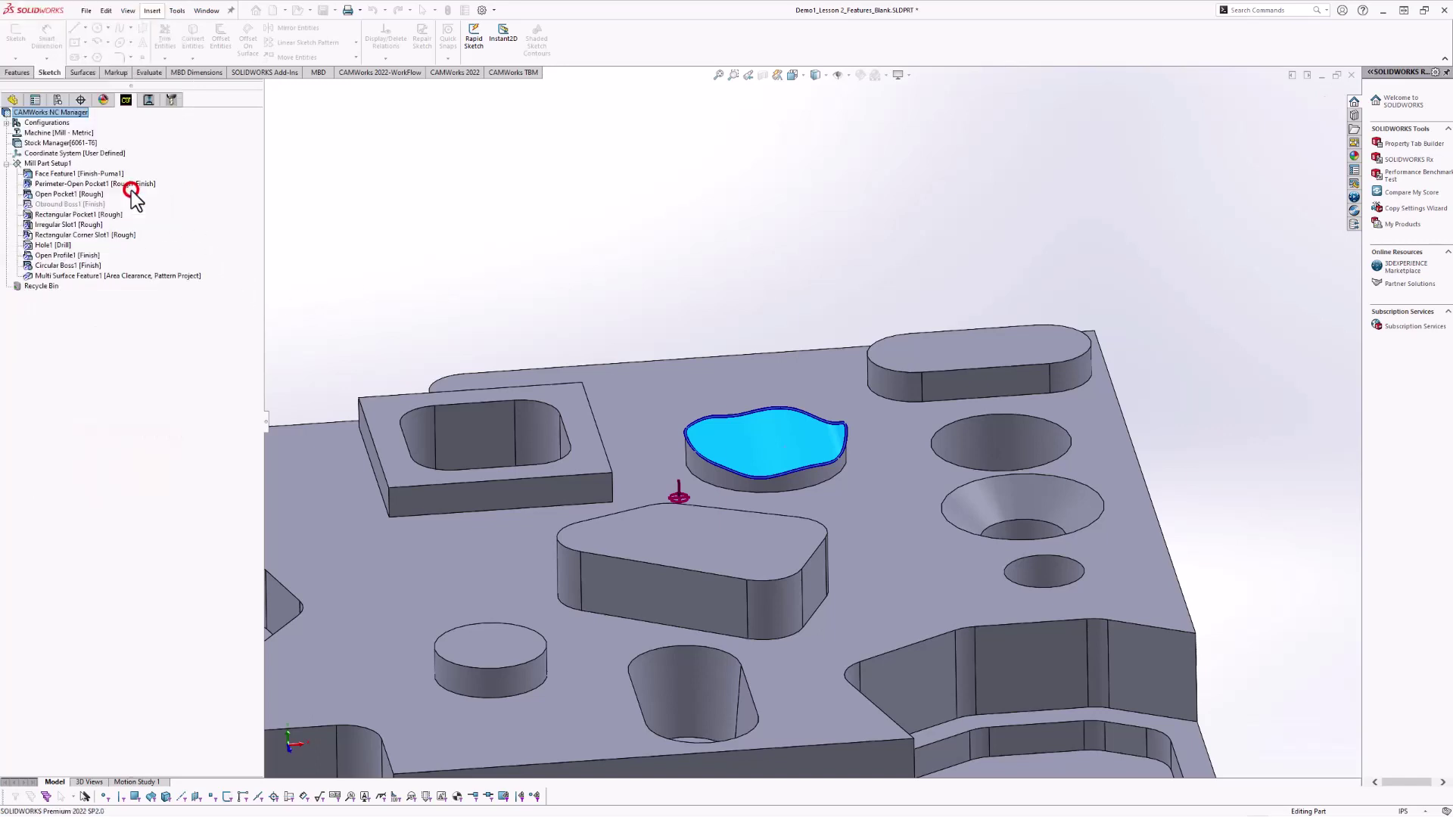
Flip the depth direction downward and set the machining strategy to Edge Break.
{"action": "scroll", "coordinate": [749, 349], "scroll_direction": "up", "scroll_amount": 2}
{"action": "middle_click_drag", "start_coordinate": [711, 376], "coordinate": [720, 337]}
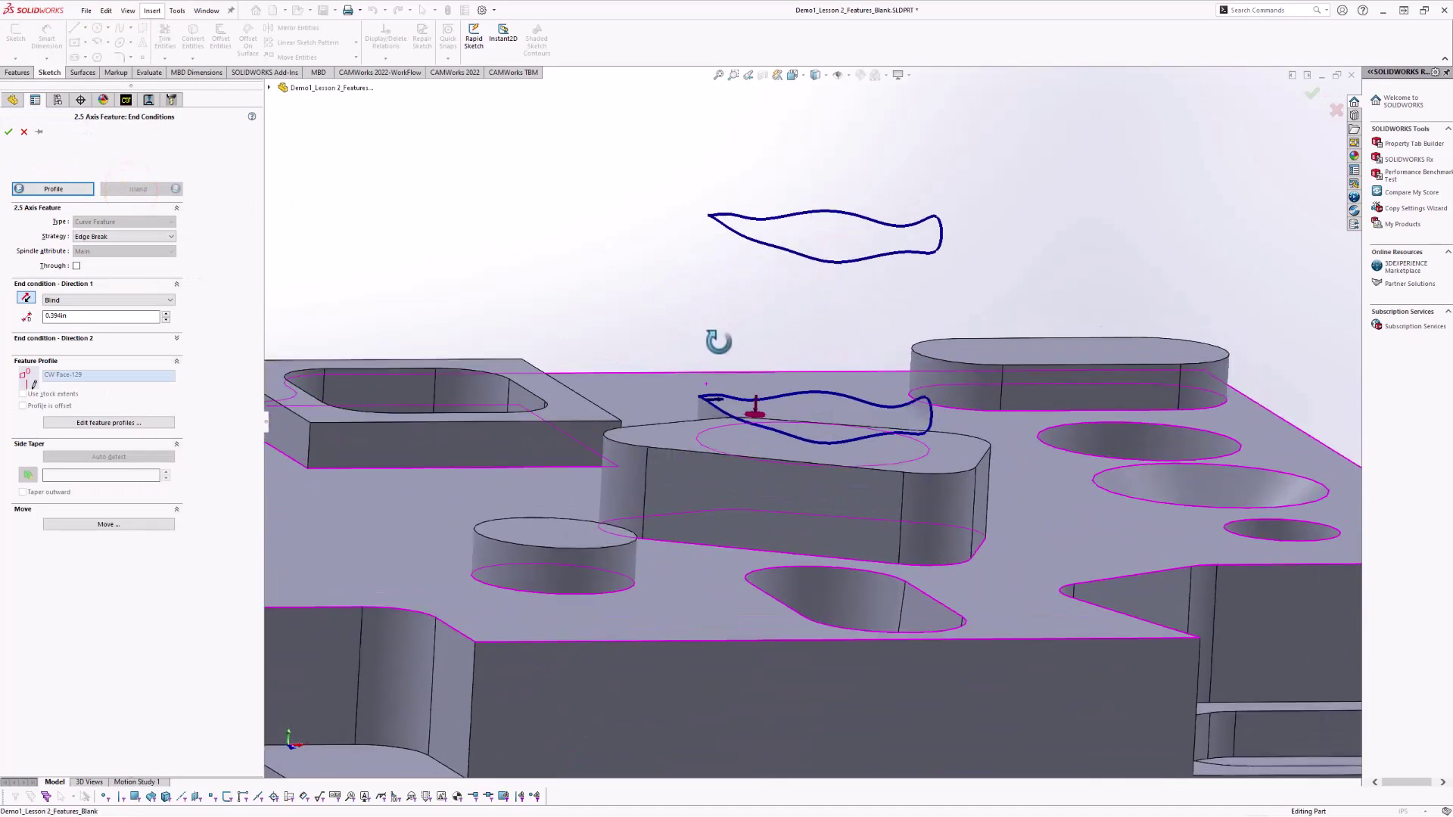
{"action": "left_click", "coordinate": [26, 300]}
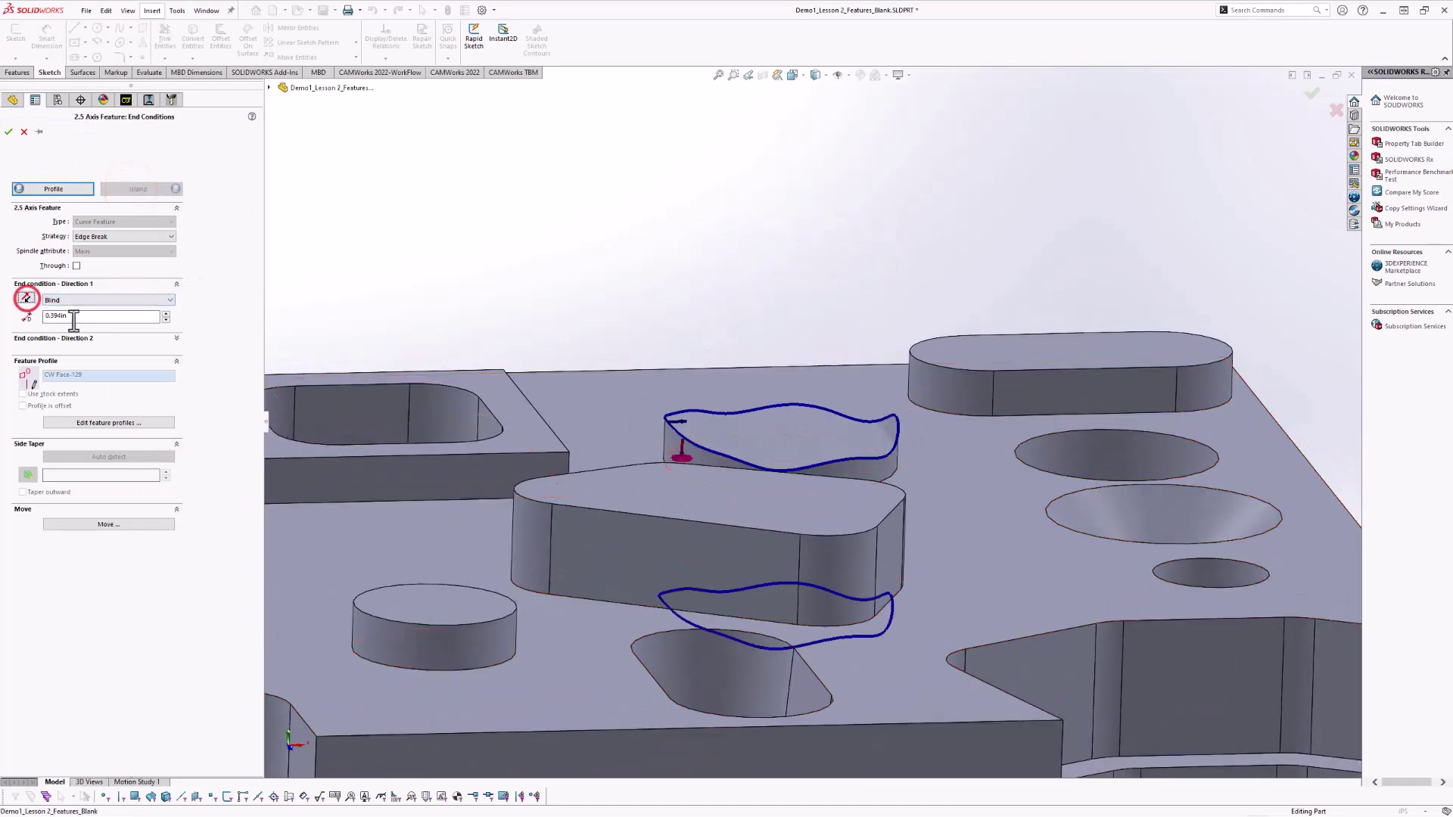
{"action": "double_click", "coordinate": [73, 316]}
{"action": "left_click", "coordinate": [124, 338]}
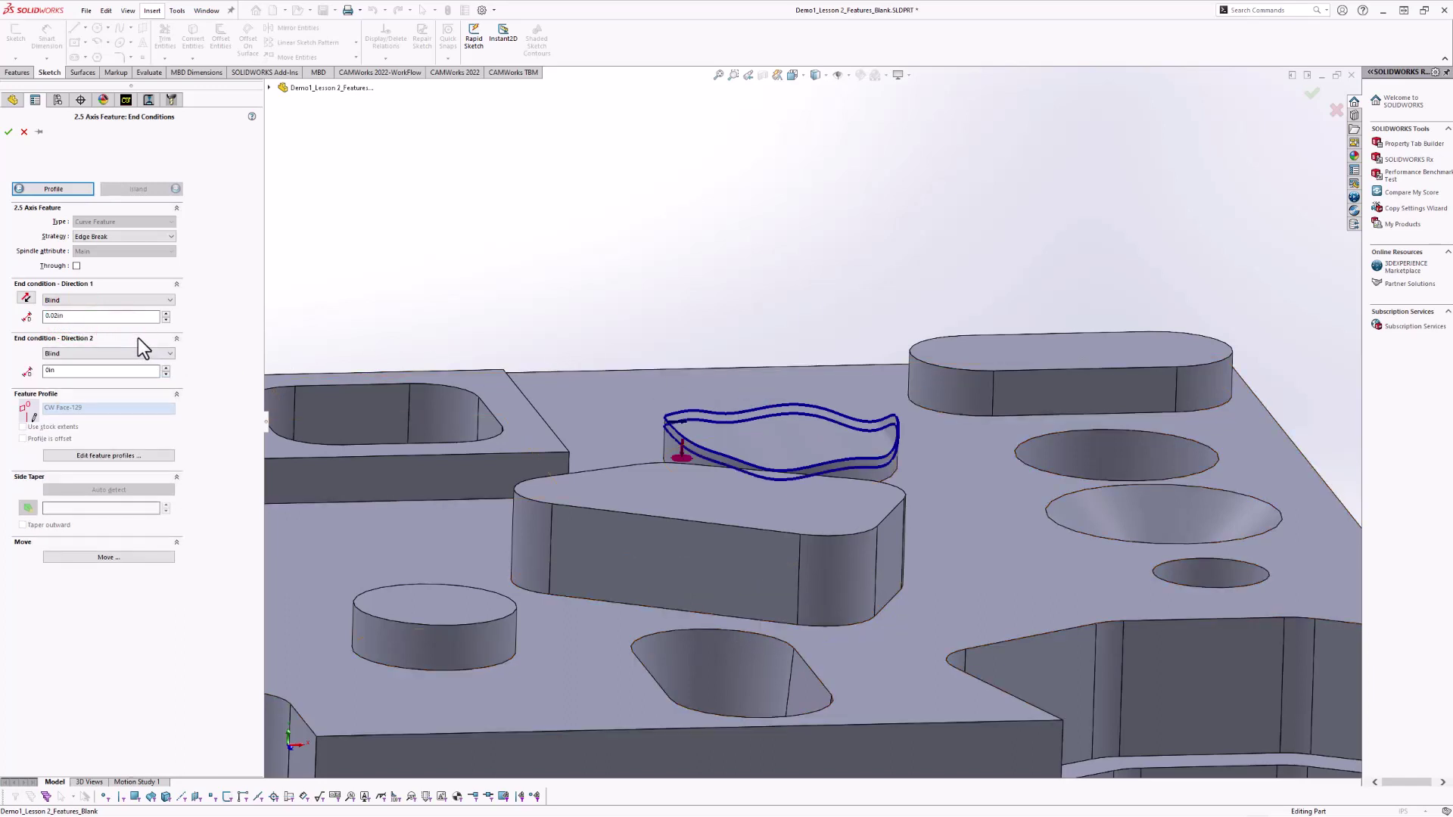
{"action": "left_click", "coordinate": [126, 237]}
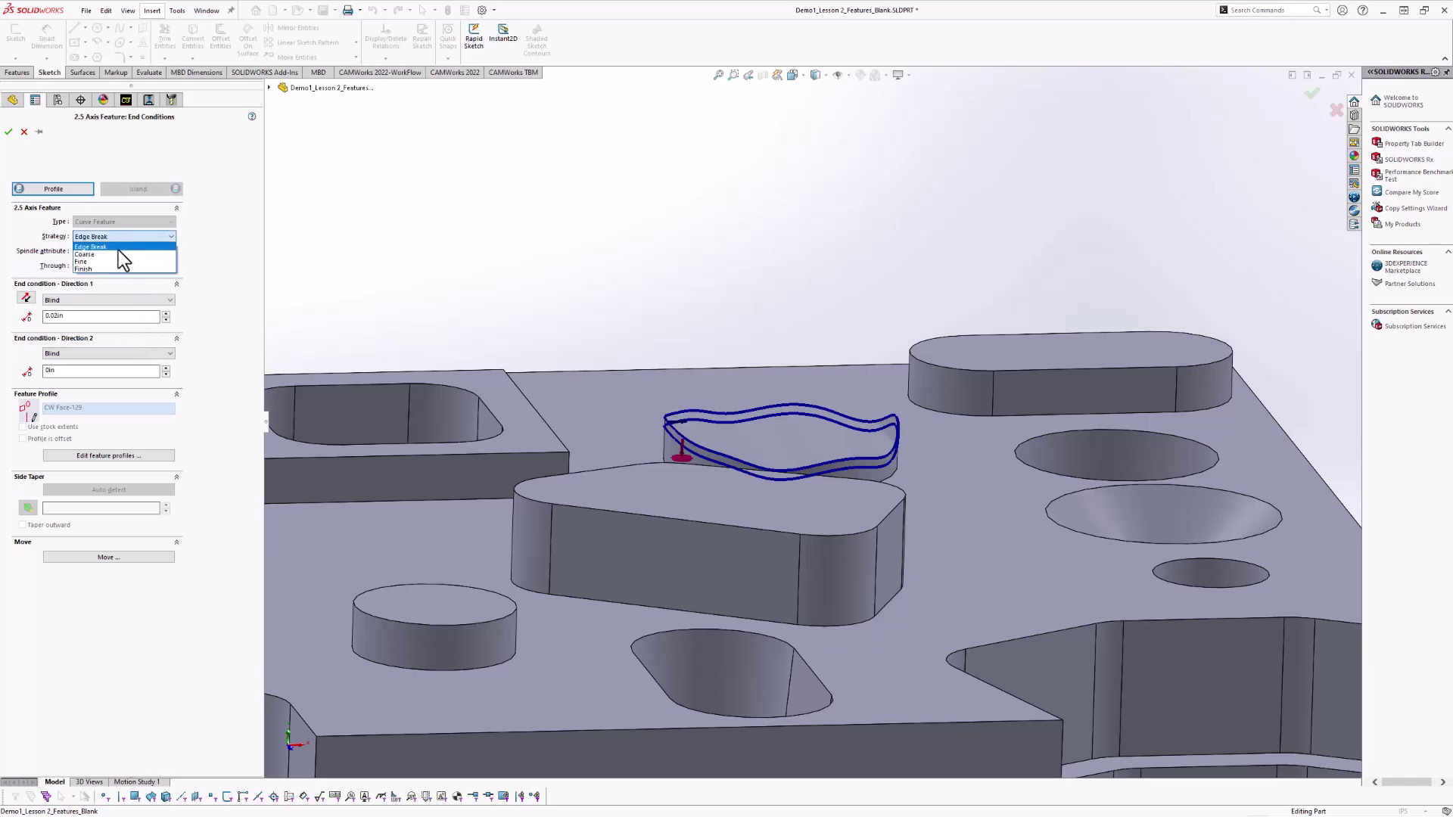
{"action": "left_click", "coordinate": [116, 247]}
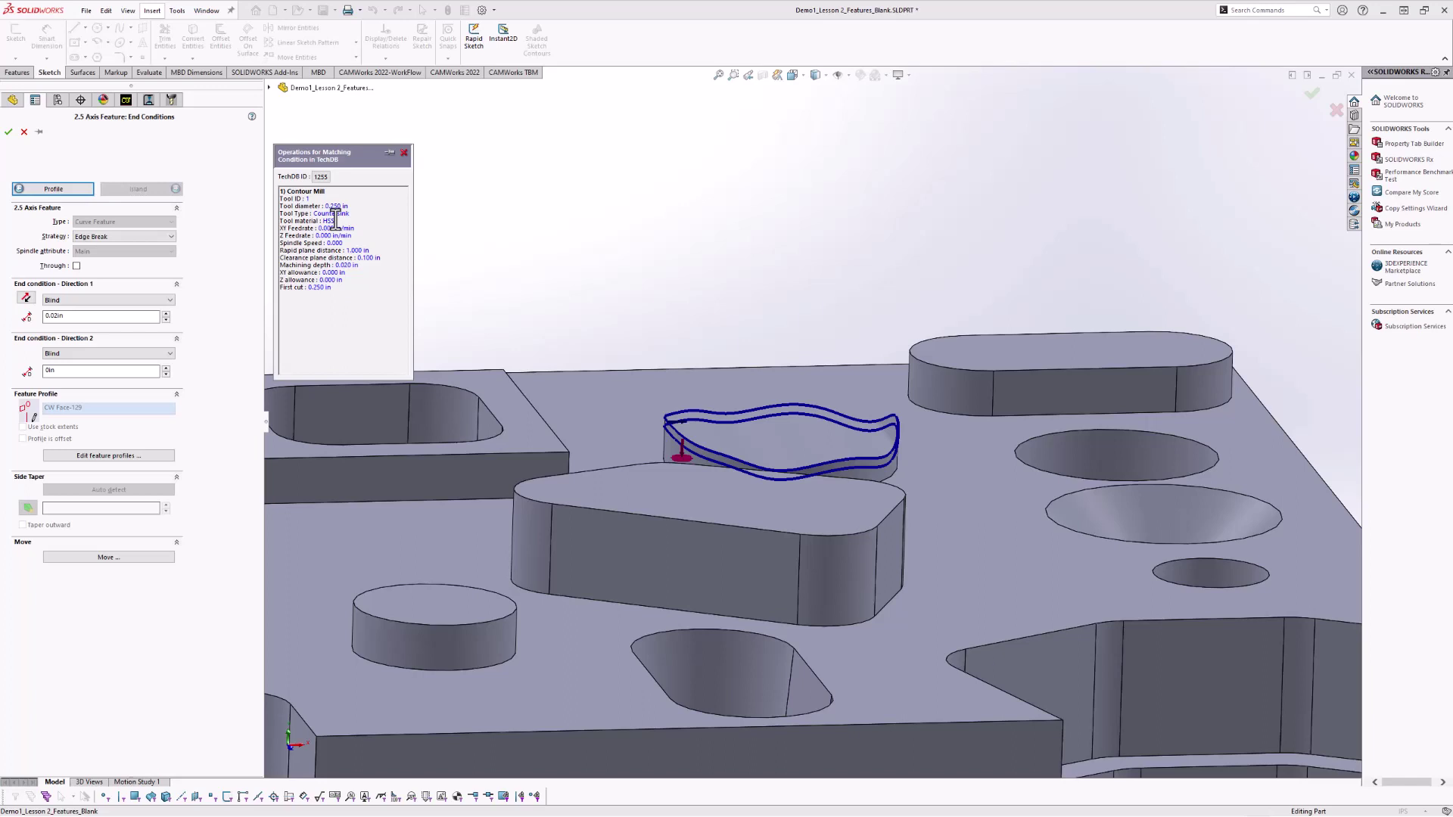
{"action": "left_click", "coordinate": [7, 133]}
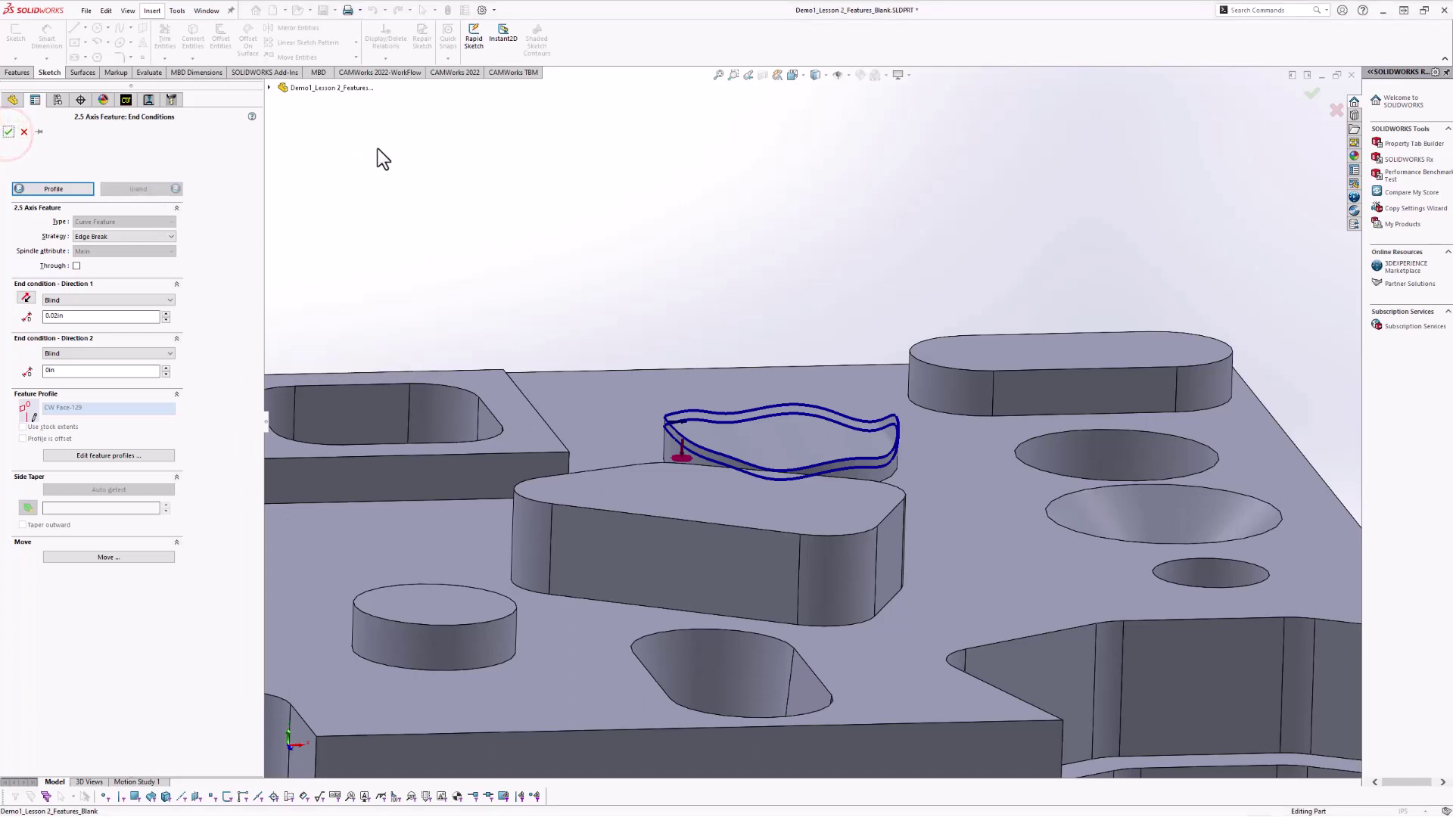
Reverse the direction of profile Segment 1 and finish the Edge Break curve feature.
{"action": "middle_click_drag", "start_coordinate": [711, 321], "coordinate": [693, 492]}
{"action": "scroll", "coordinate": [681, 484], "scroll_direction": "down", "scroll_amount": 3}
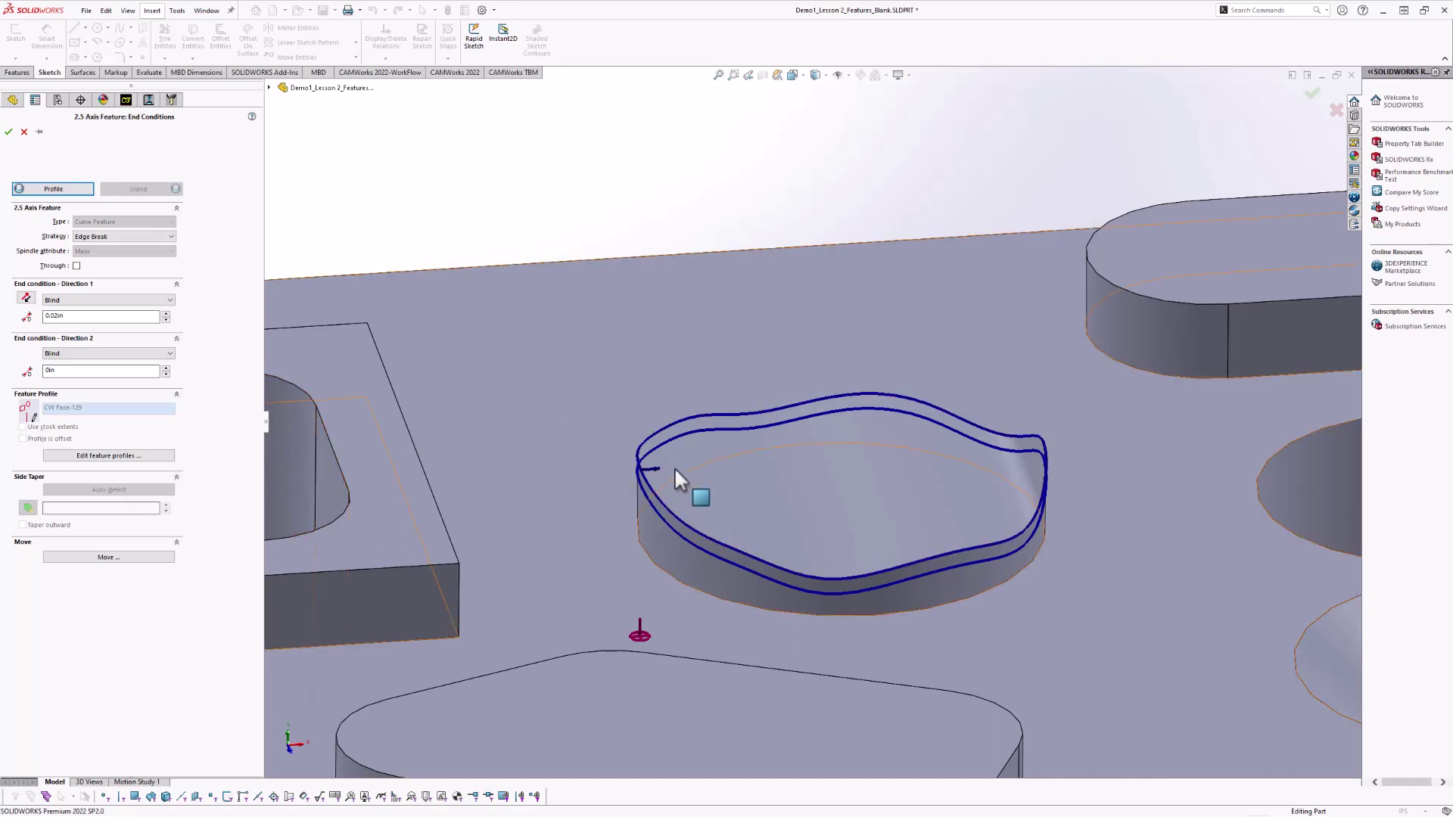
{"action": "left_click", "coordinate": [95, 455]}
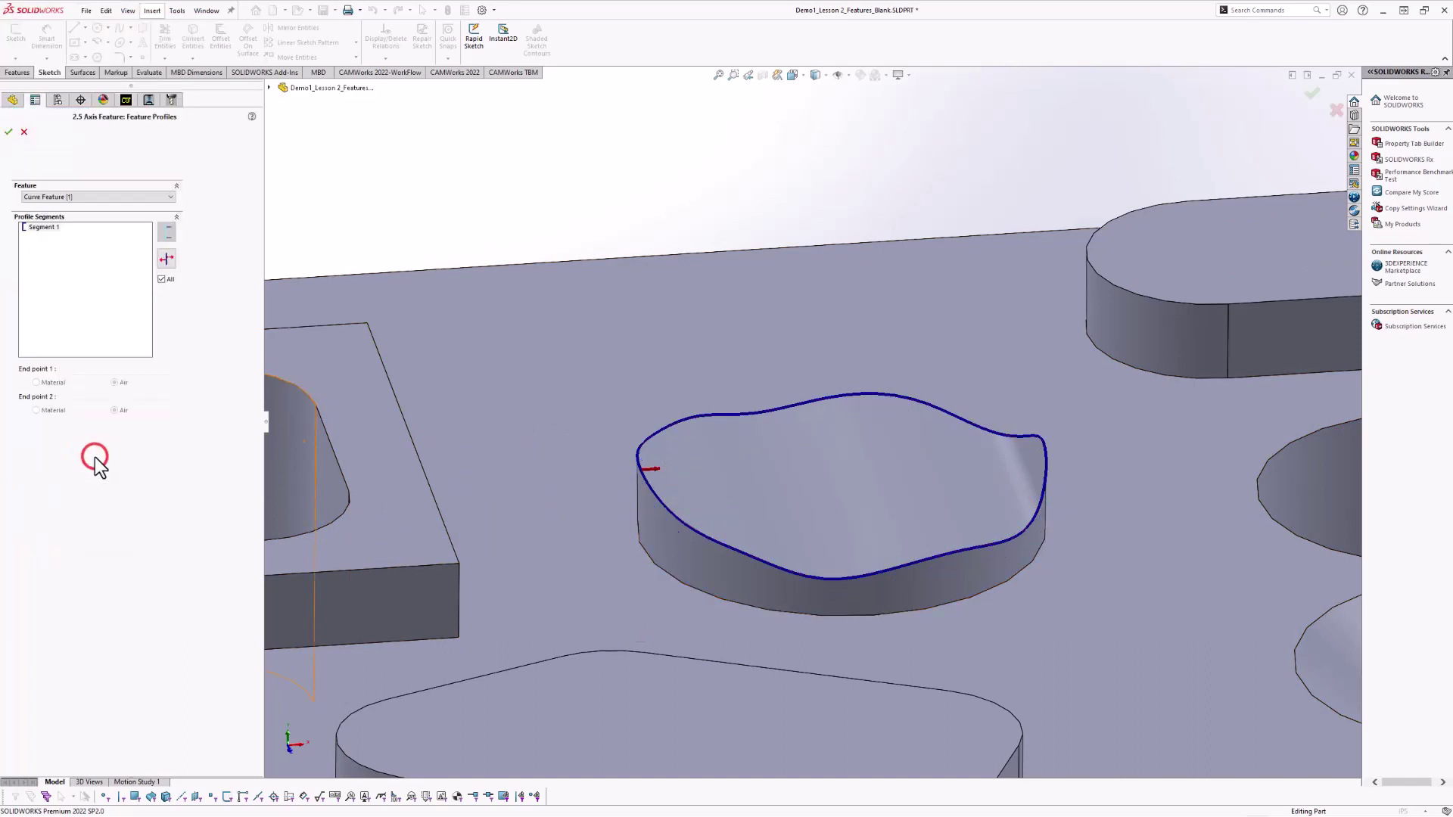
{"action": "left_click", "coordinate": [43, 227]}
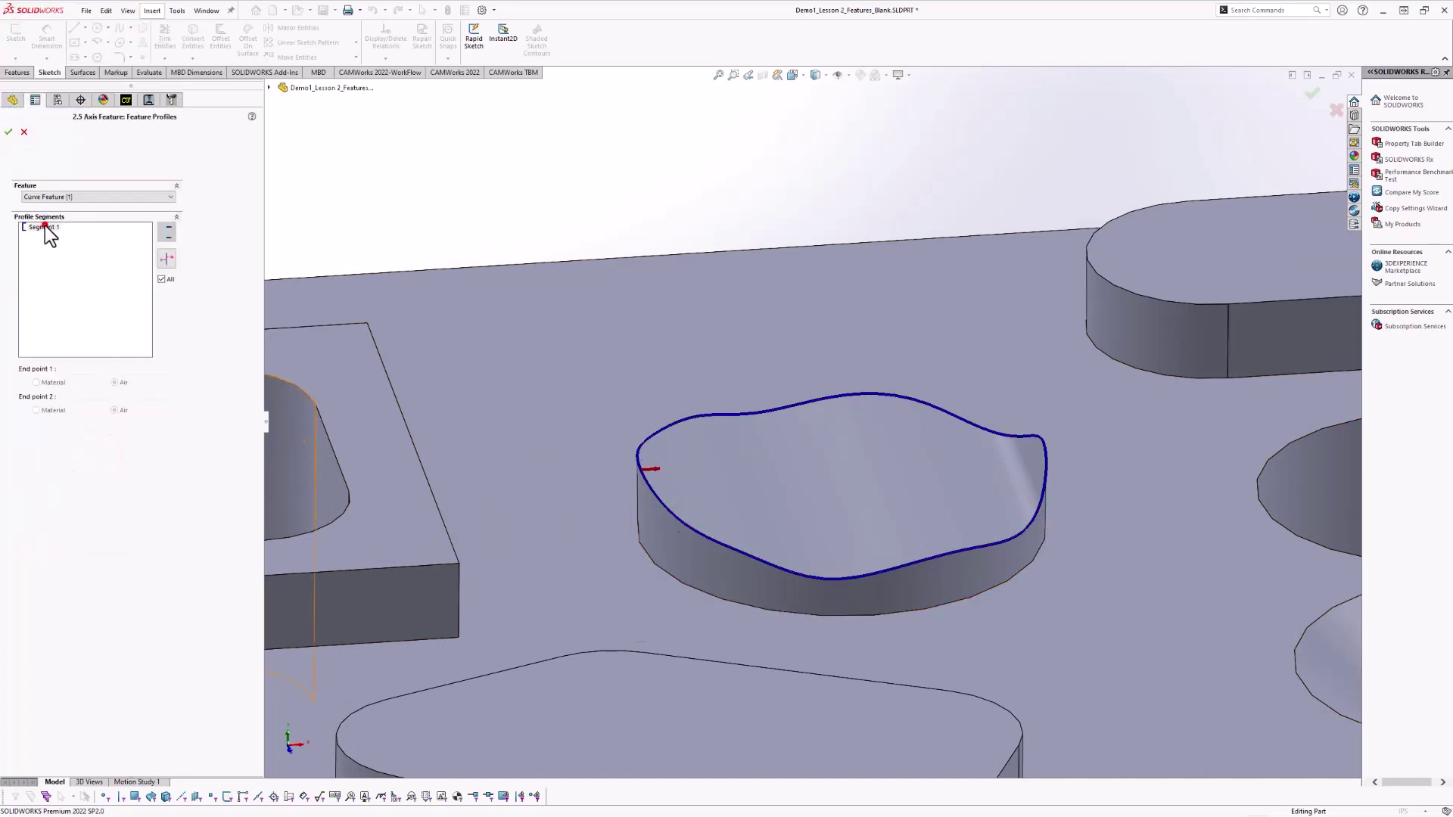
{"action": "left_click", "coordinate": [167, 260]}
{"action": "left_click", "coordinate": [7, 134]}
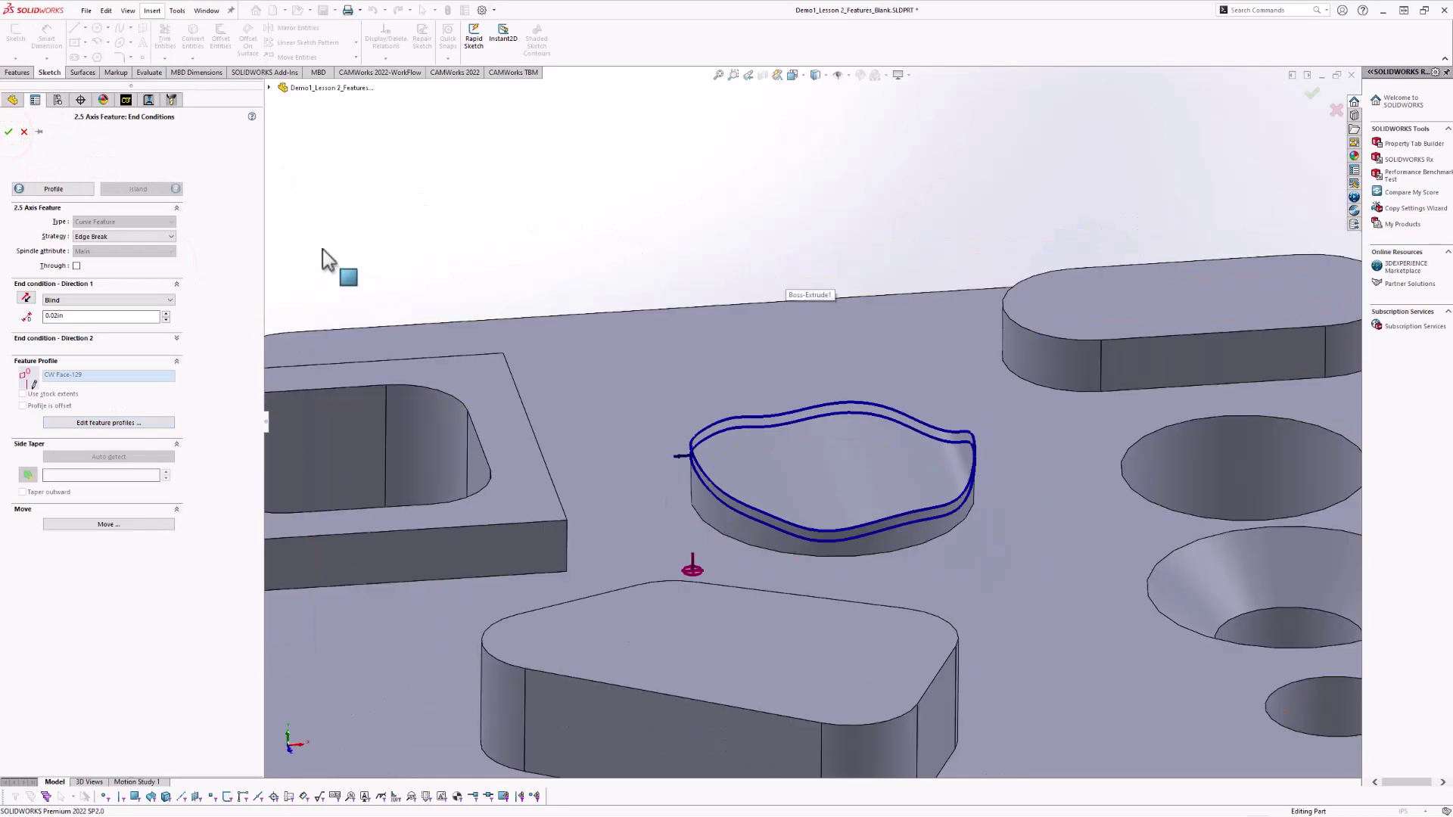
{"action": "left_click", "coordinate": [8, 133]}
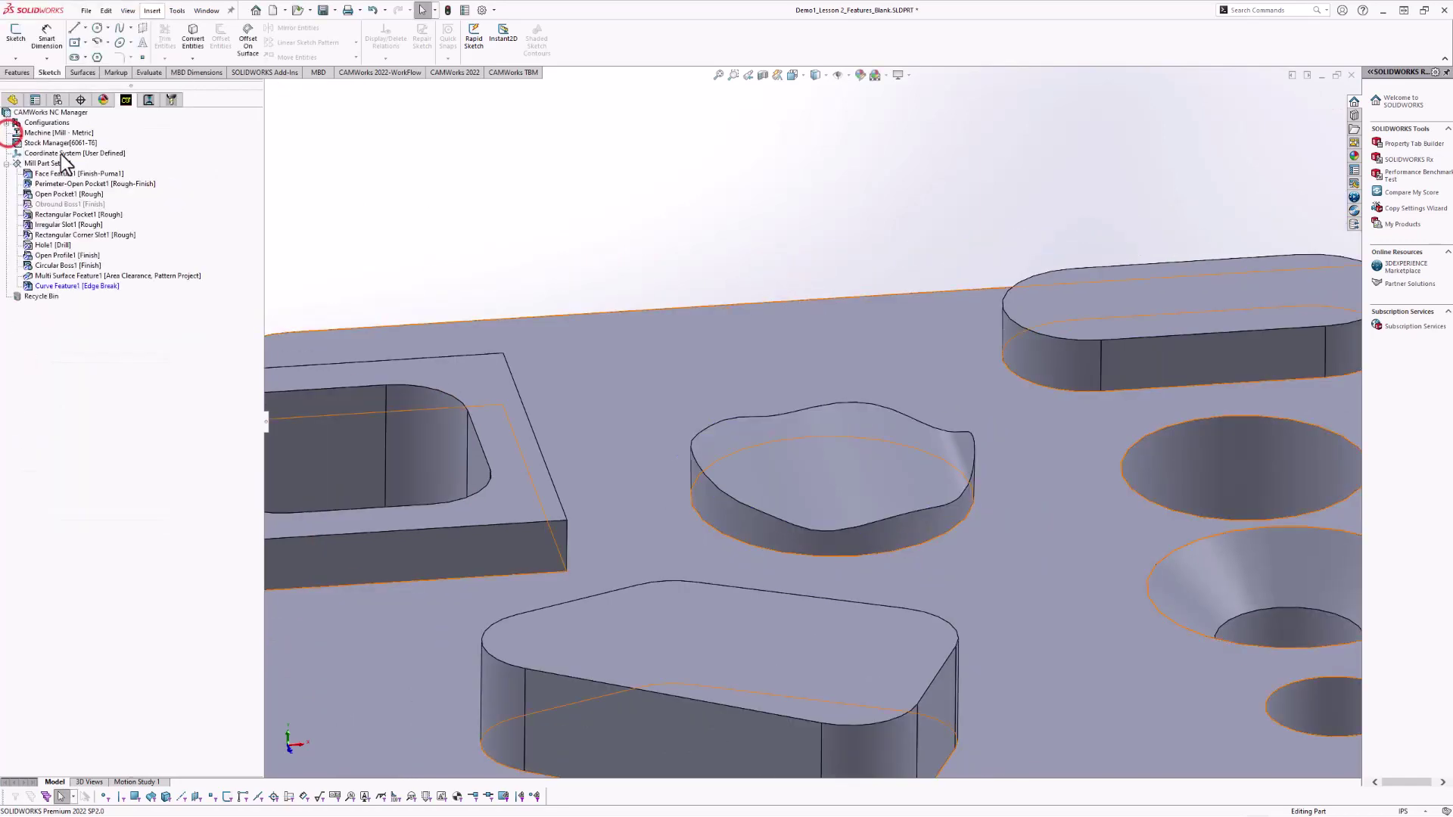
Generate the operation plan for Curve Feature1 and compute the Contour Mill9 toolpath.
{"action": "right_click", "coordinate": [66, 283]}
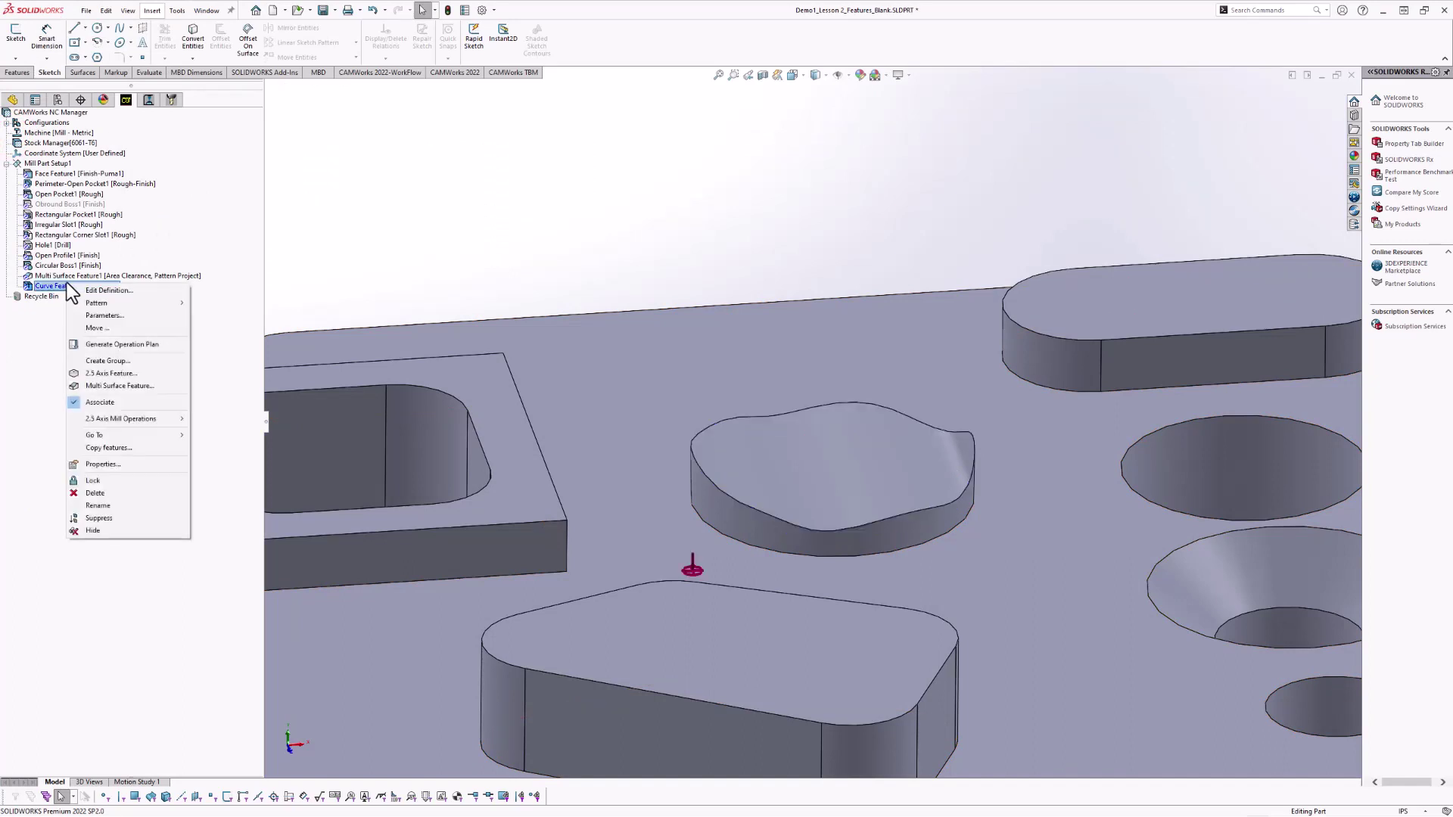
{"action": "left_click", "coordinate": [102, 343]}
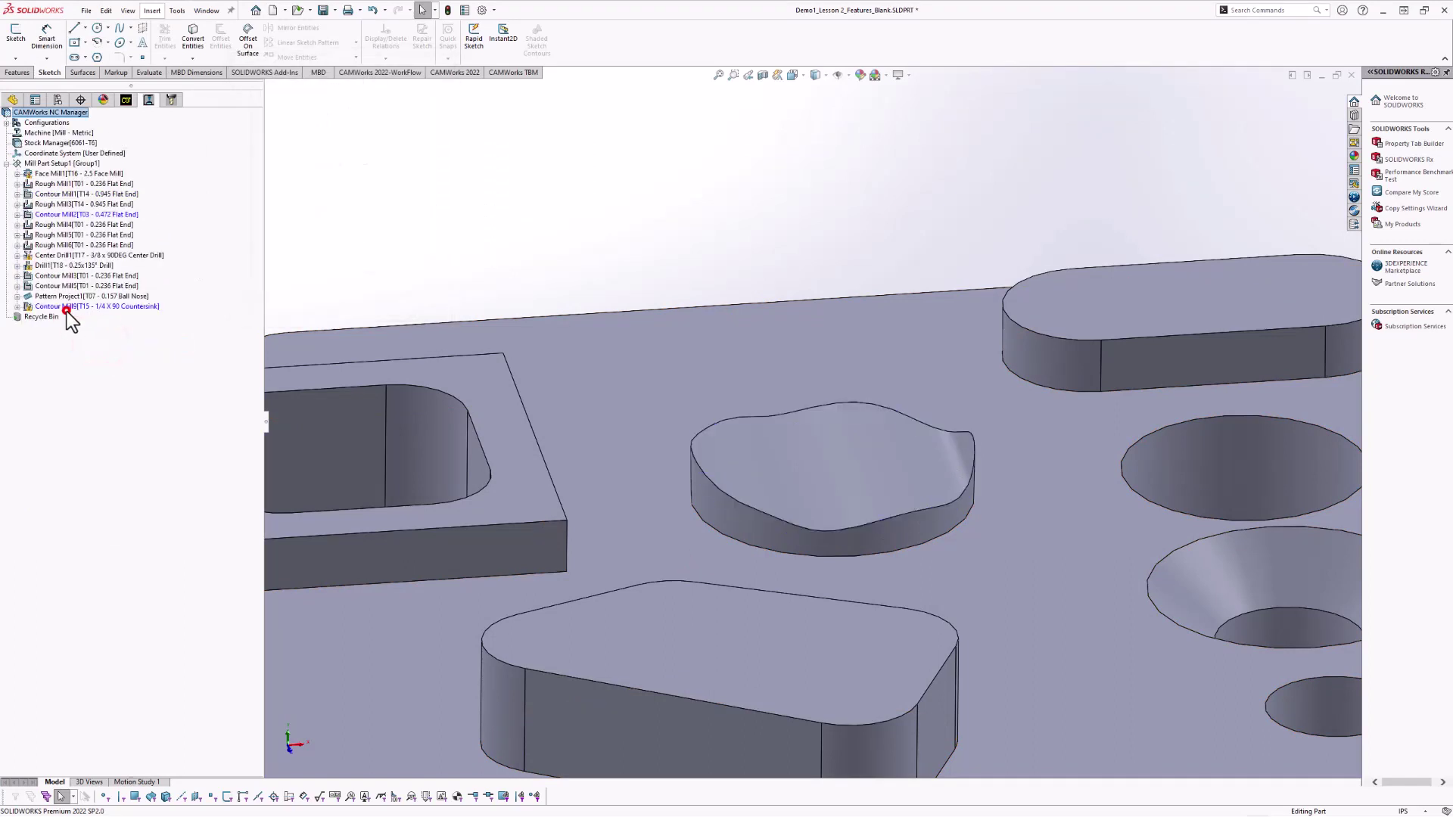
{"action": "left_click", "coordinate": [67, 307]}
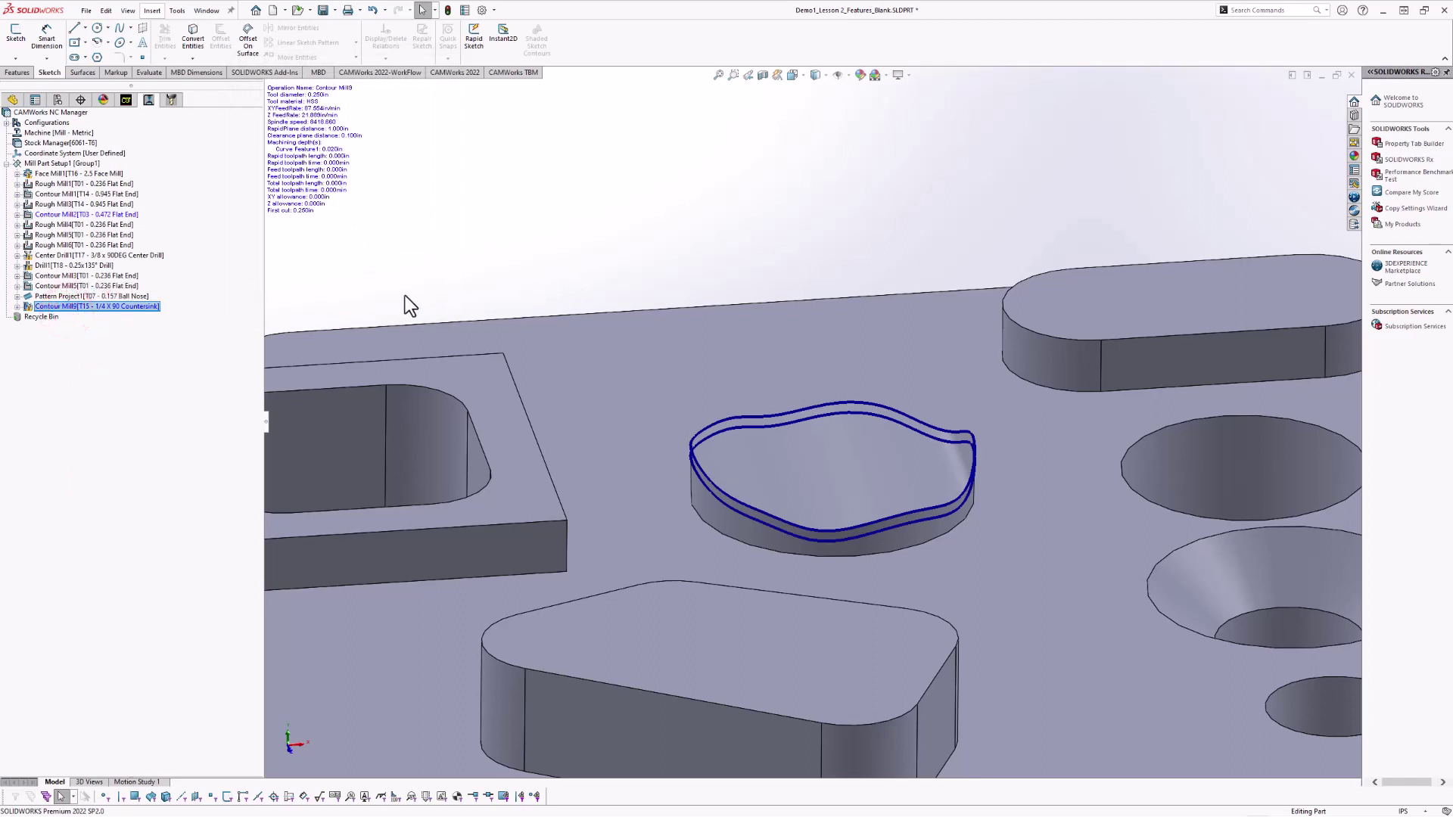
{"action": "right_click", "coordinate": [132, 311]}
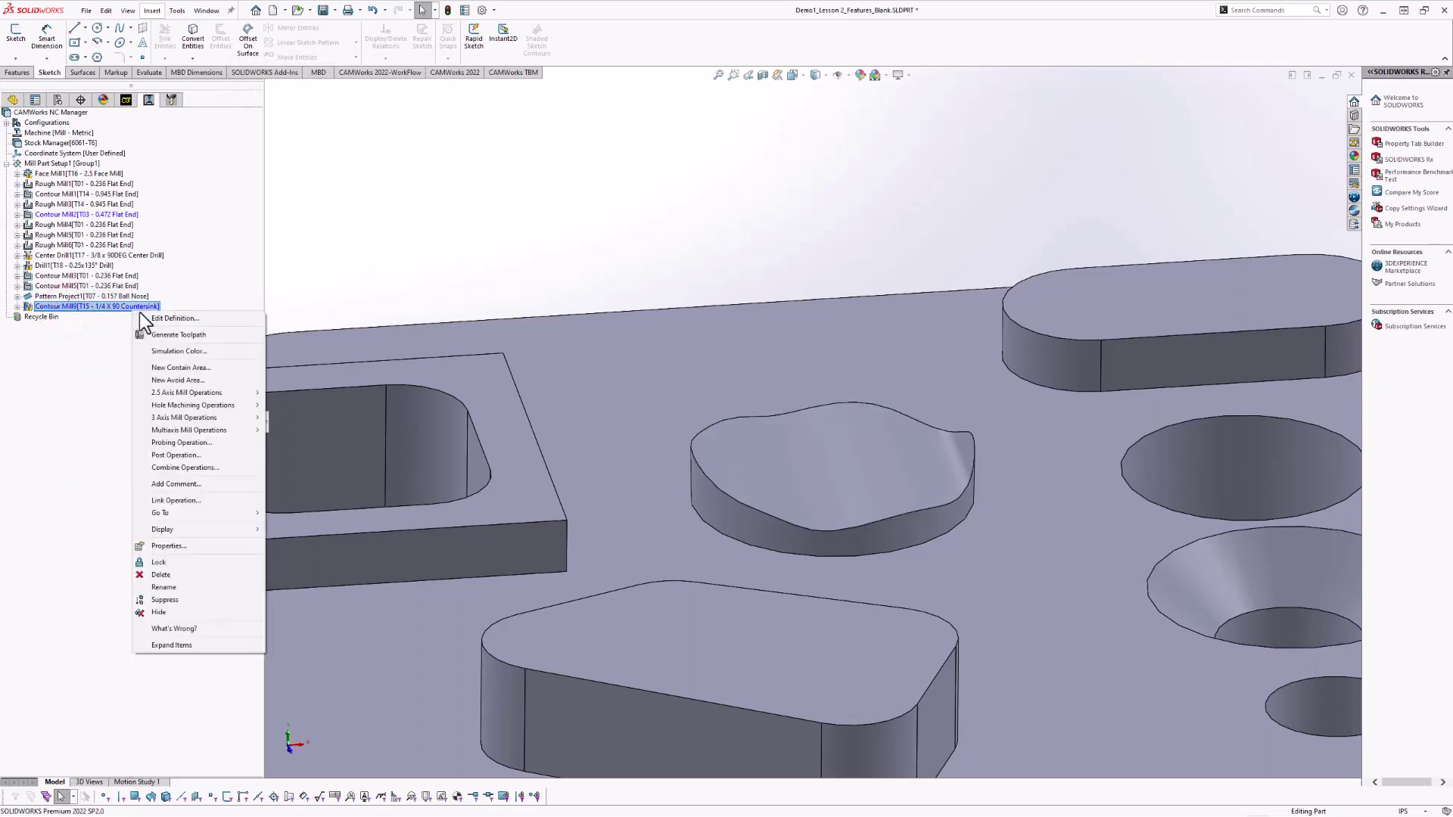
{"action": "left_click", "coordinate": [165, 333]}
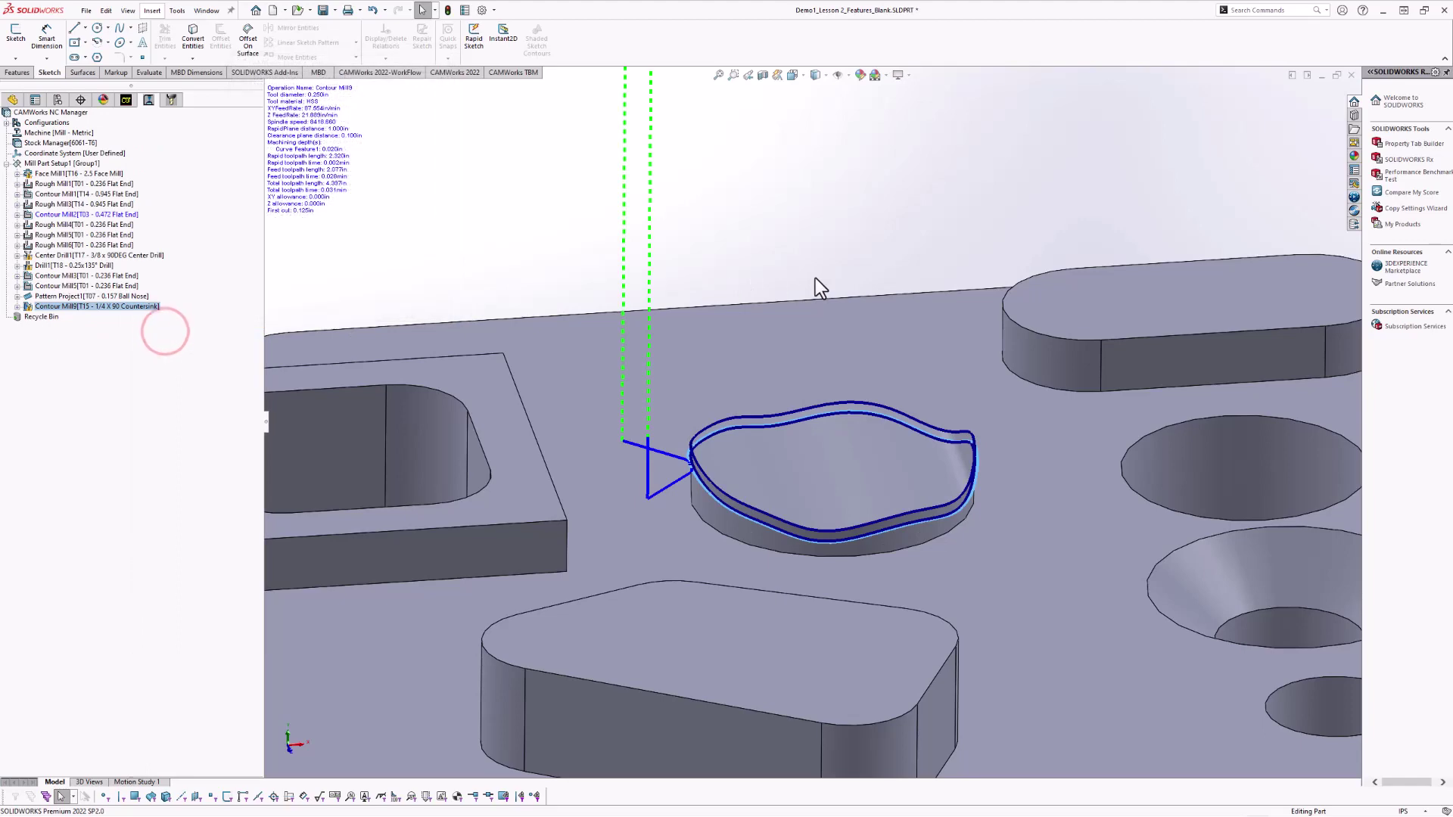
Inspect the Contour Mill9 toolpath along the wavy boss edge, then start simulating it.
{"action": "scroll", "coordinate": [852, 464], "scroll_direction": "up", "scroll_amount": 2}
{"action": "scroll", "coordinate": [758, 466], "scroll_direction": "down", "scroll_amount": 4}
{"action": "scroll", "coordinate": [758, 466], "scroll_direction": "up", "scroll_amount": 2}
{"action": "middle_click_drag", "start_coordinate": [758, 466], "coordinate": [690, 438]}
{"action": "scroll", "coordinate": [690, 439], "scroll_direction": "down", "scroll_amount": 3}
{"action": "scroll", "coordinate": [690, 439], "scroll_direction": "down", "scroll_amount": 3}
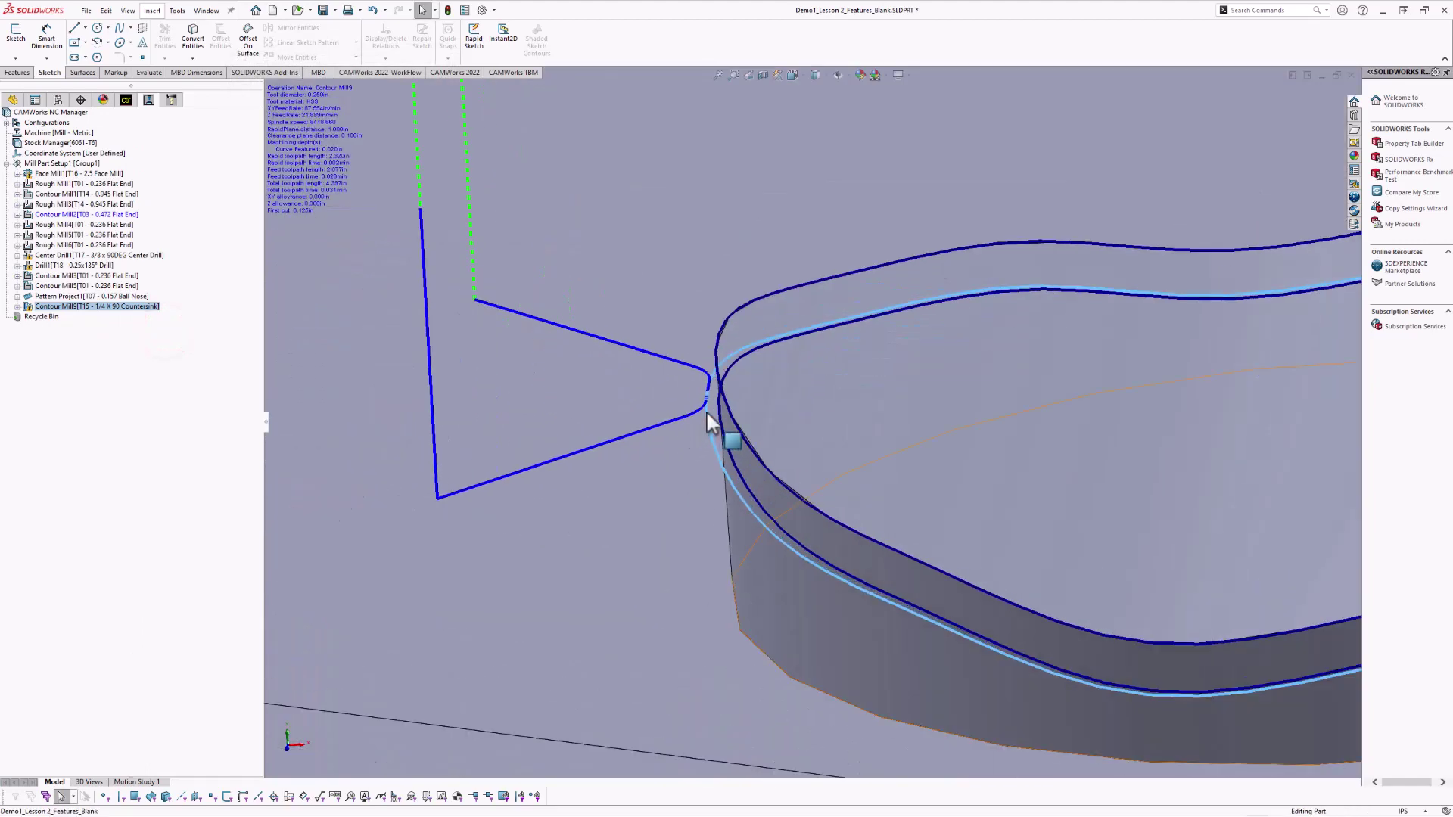
{"action": "scroll", "coordinate": [708, 419], "scroll_direction": "up", "scroll_amount": 1}
{"action": "scroll", "coordinate": [710, 415], "scroll_direction": "up", "scroll_amount": 3}
{"action": "middle_click_drag", "start_coordinate": [710, 404], "coordinate": [730, 402]}
{"action": "scroll", "coordinate": [704, 382], "scroll_direction": "up", "scroll_amount": 1}
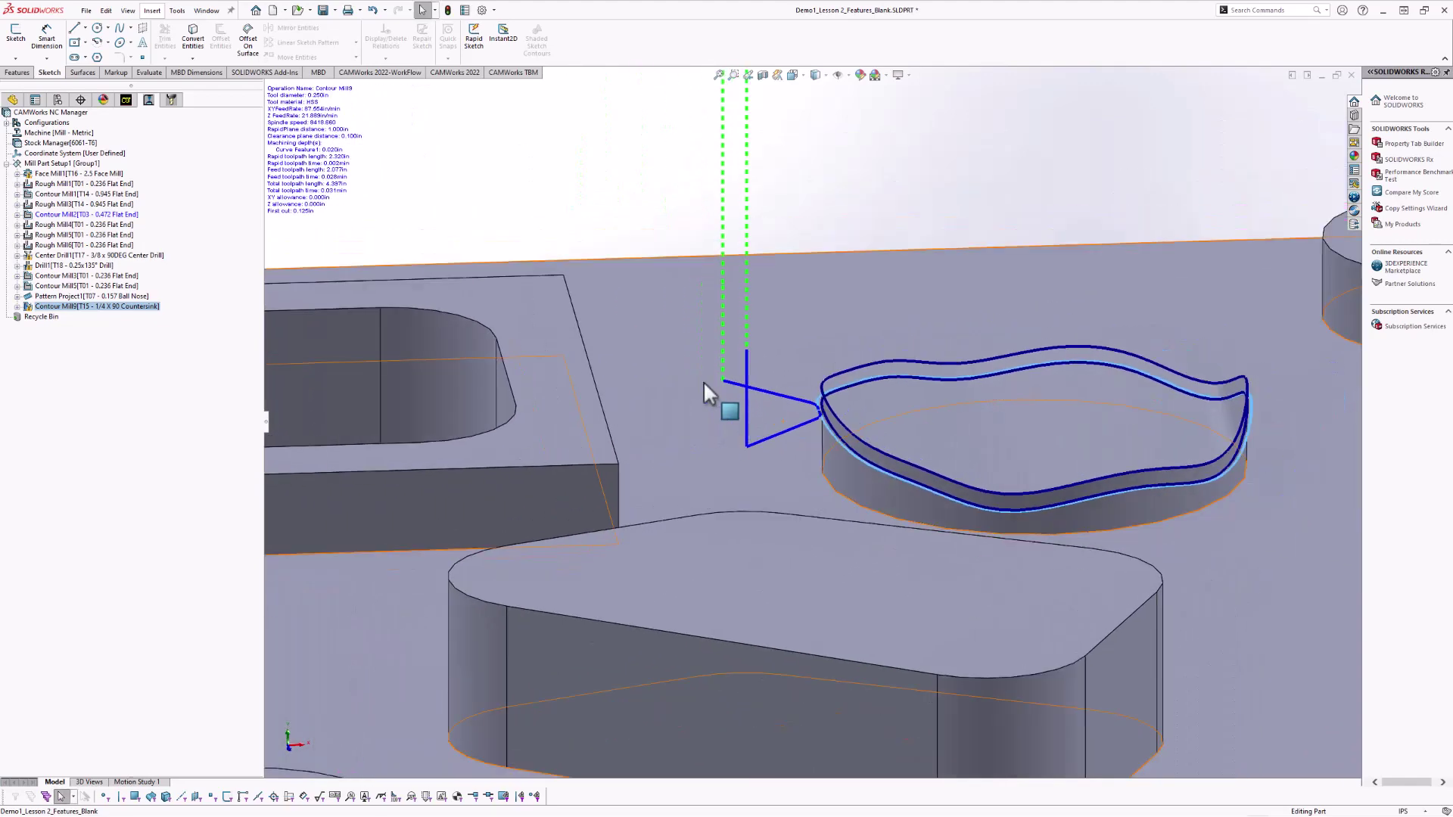
{"action": "right_click", "coordinate": [107, 307]}
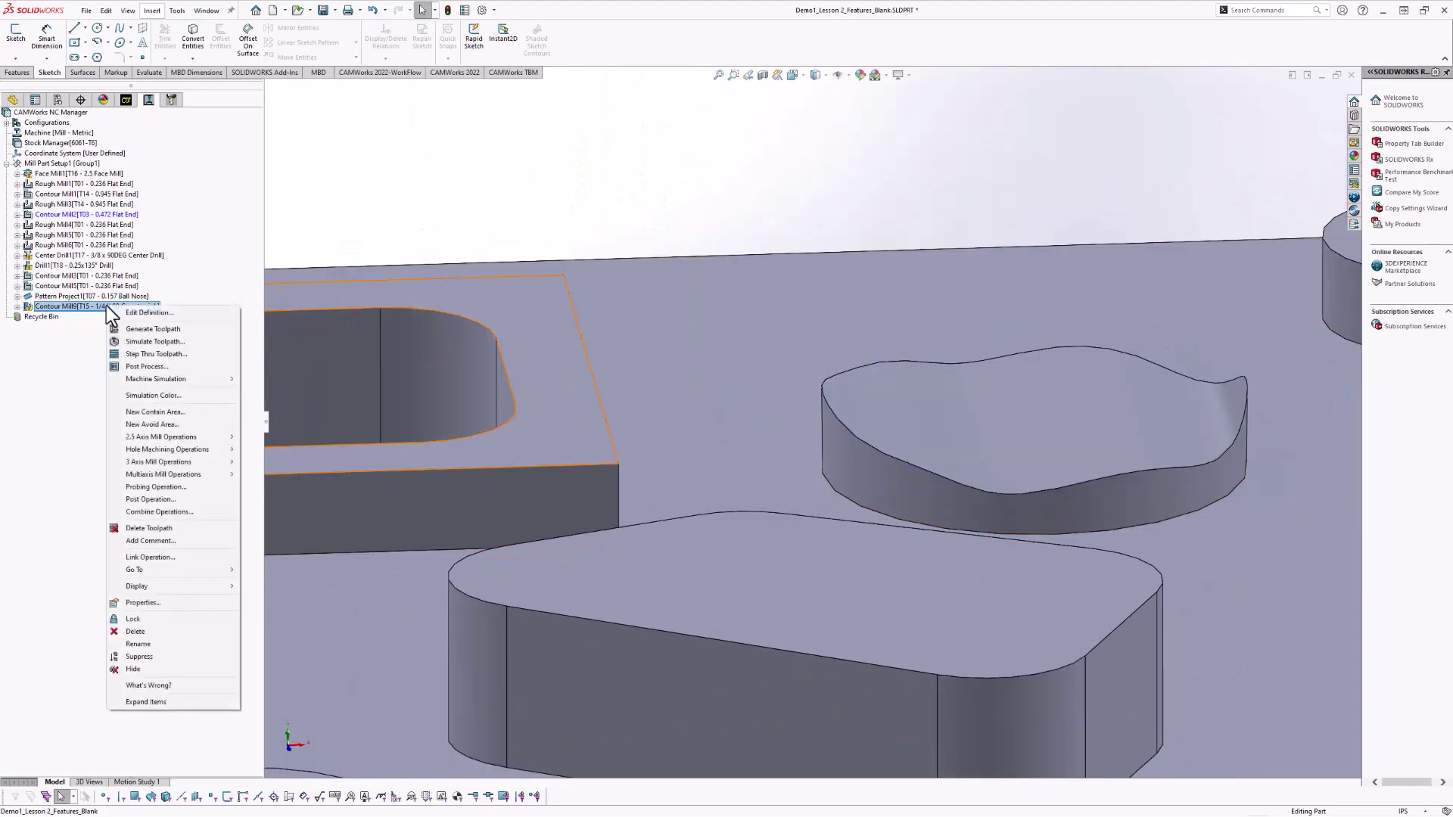
{"action": "left_click", "coordinate": [139, 340]}
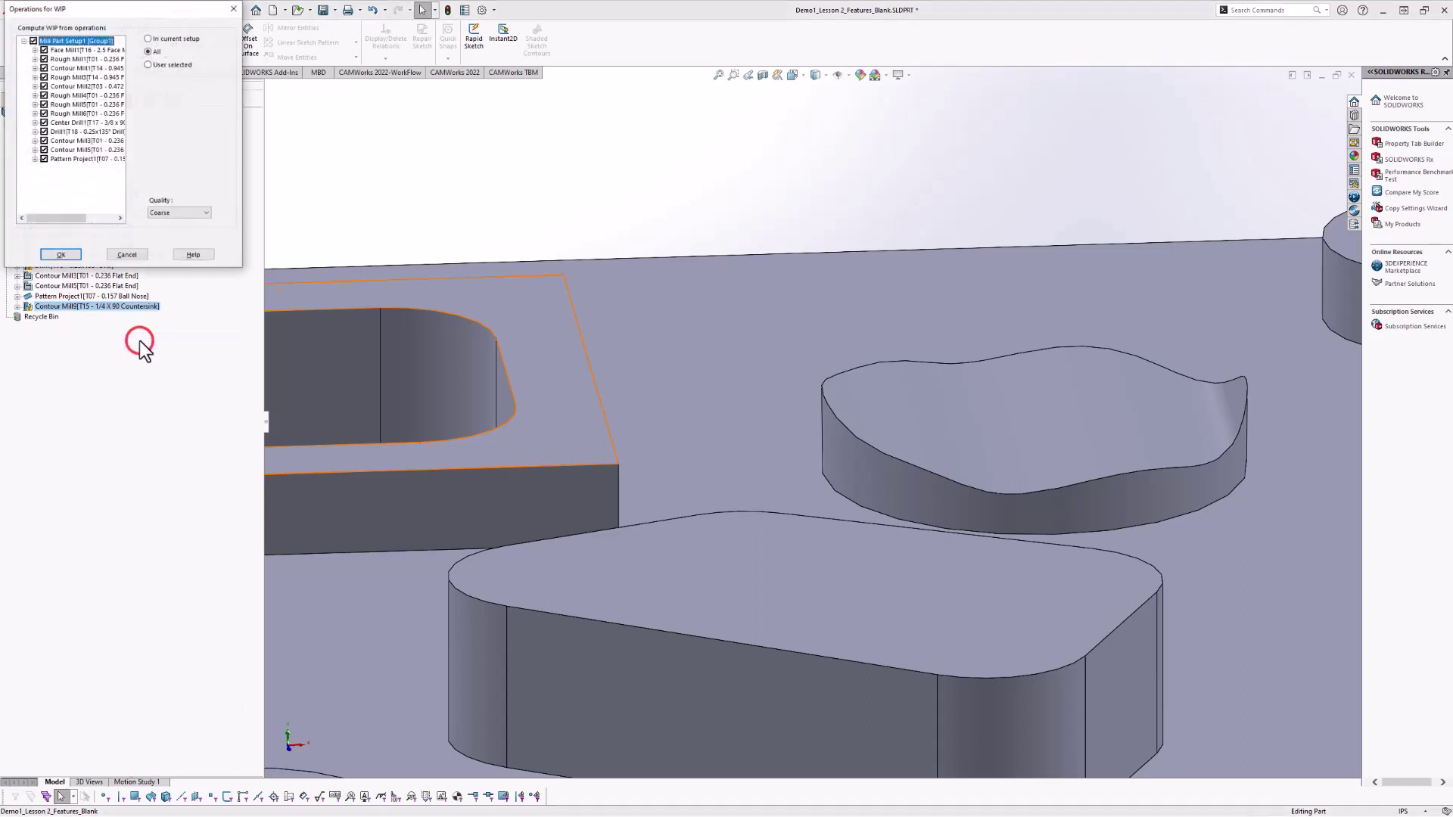
Accept all operations, play Contour Mill9 at reduced speed, inspect the boss chamfer, and exit the simulation.
{"action": "left_click", "coordinate": [65, 255]}
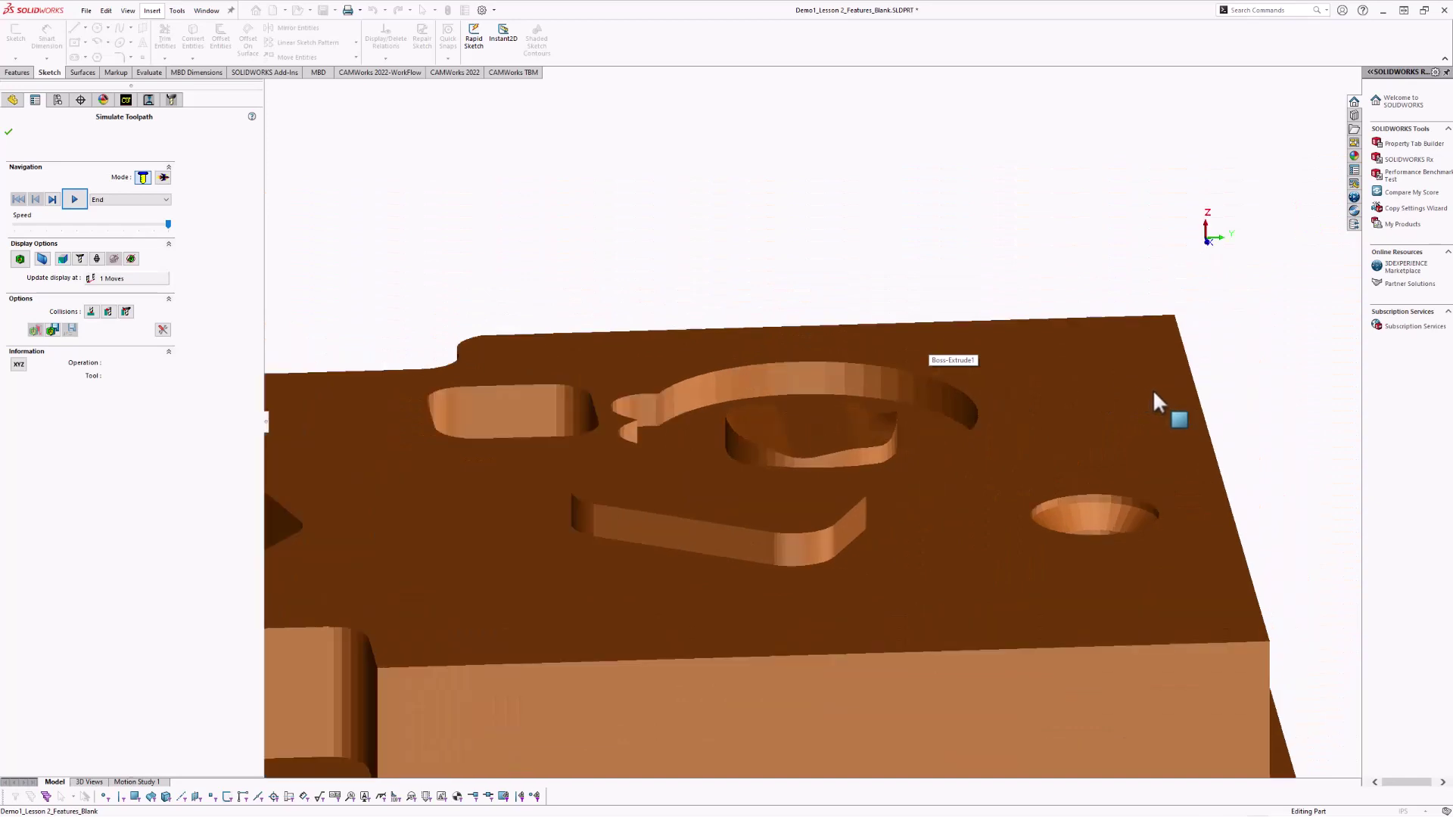
{"action": "left_click", "coordinate": [142, 224]}
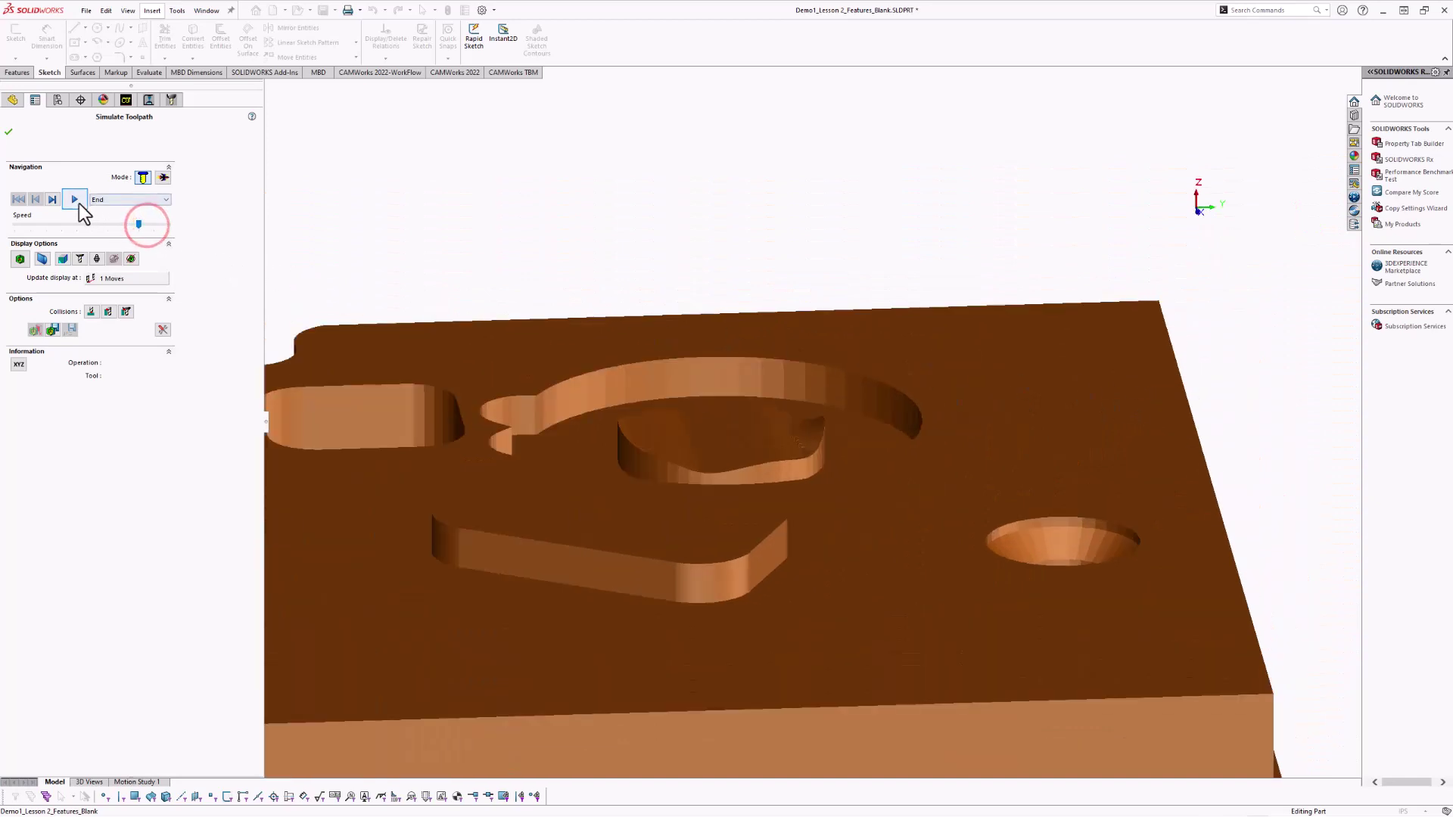
{"action": "left_click", "coordinate": [74, 199]}
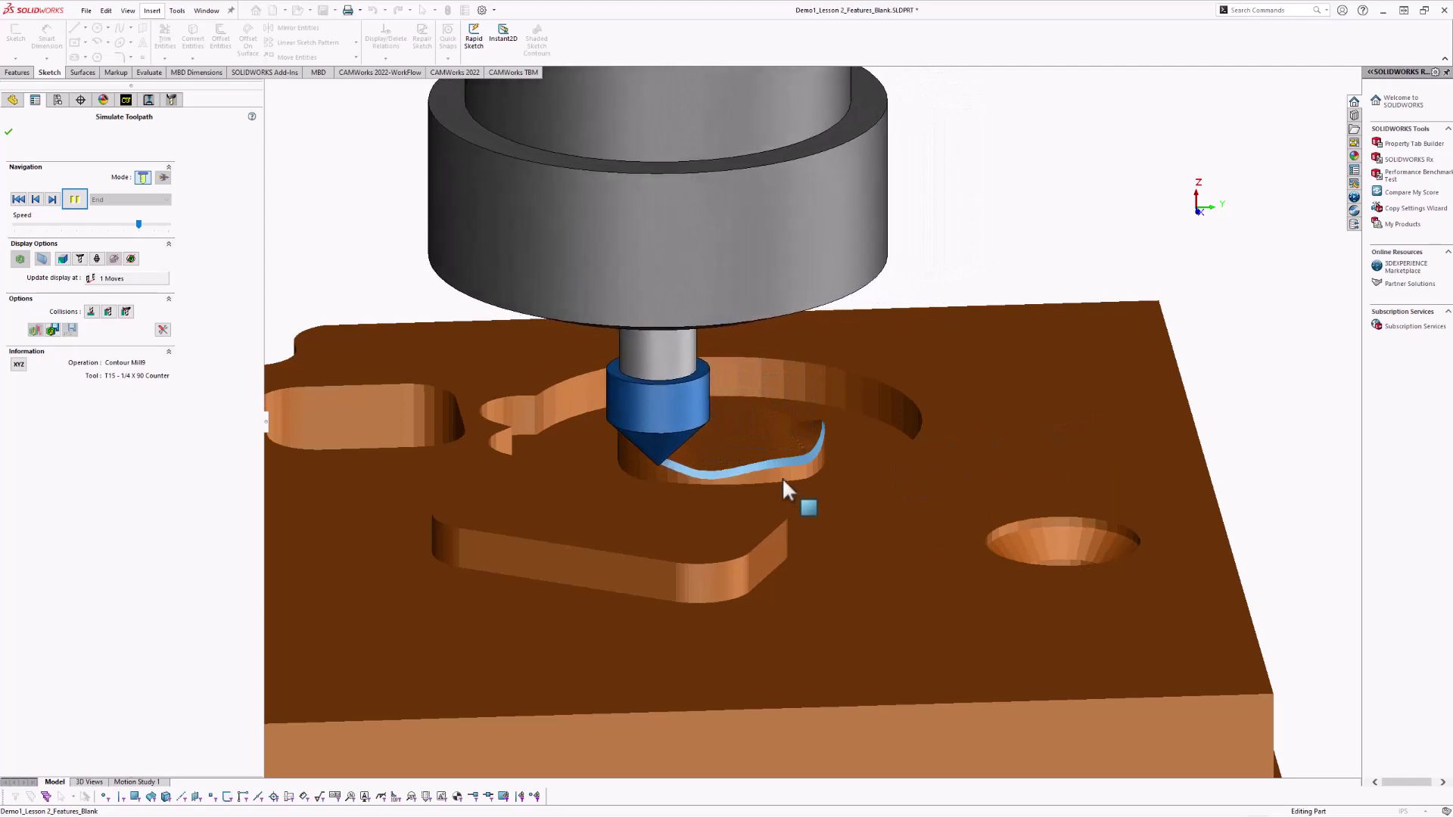
{"action": "scroll", "coordinate": [669, 451], "scroll_direction": "down", "scroll_amount": 3}
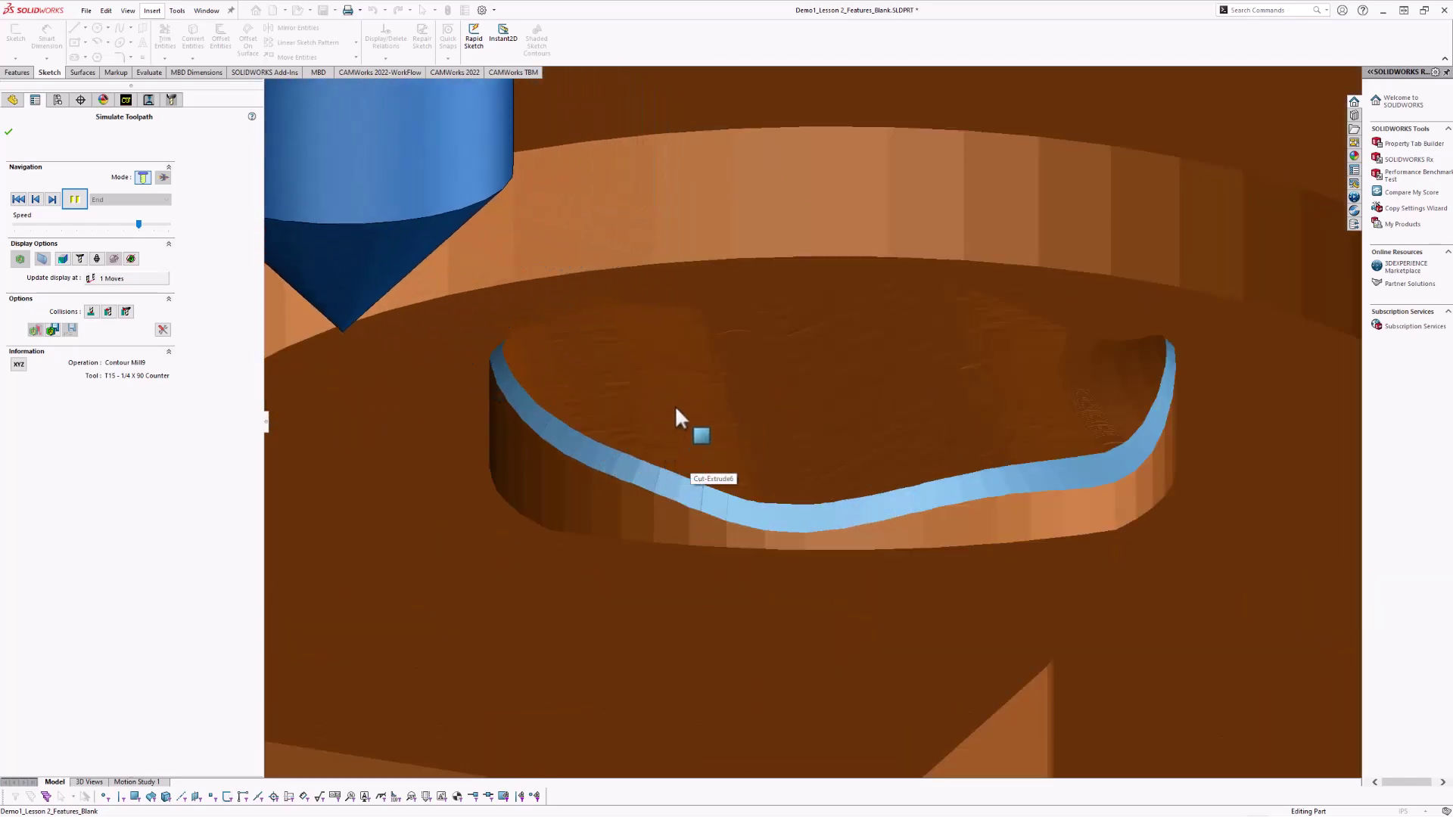
{"action": "scroll", "coordinate": [708, 366], "scroll_direction": "up", "scroll_amount": 3}
{"action": "mouse_move", "coordinate": [715, 361]}
{"action": "middle_mouse_down"}
{"action": "mouse_move", "coordinate": [726, 331]}
{"action": "mouse_move", "coordinate": [701, 525]}
{"action": "mouse_move", "coordinate": [648, 527]}
{"action": "mouse_move", "coordinate": [729, 364]}
{"action": "middle_mouse_up"}
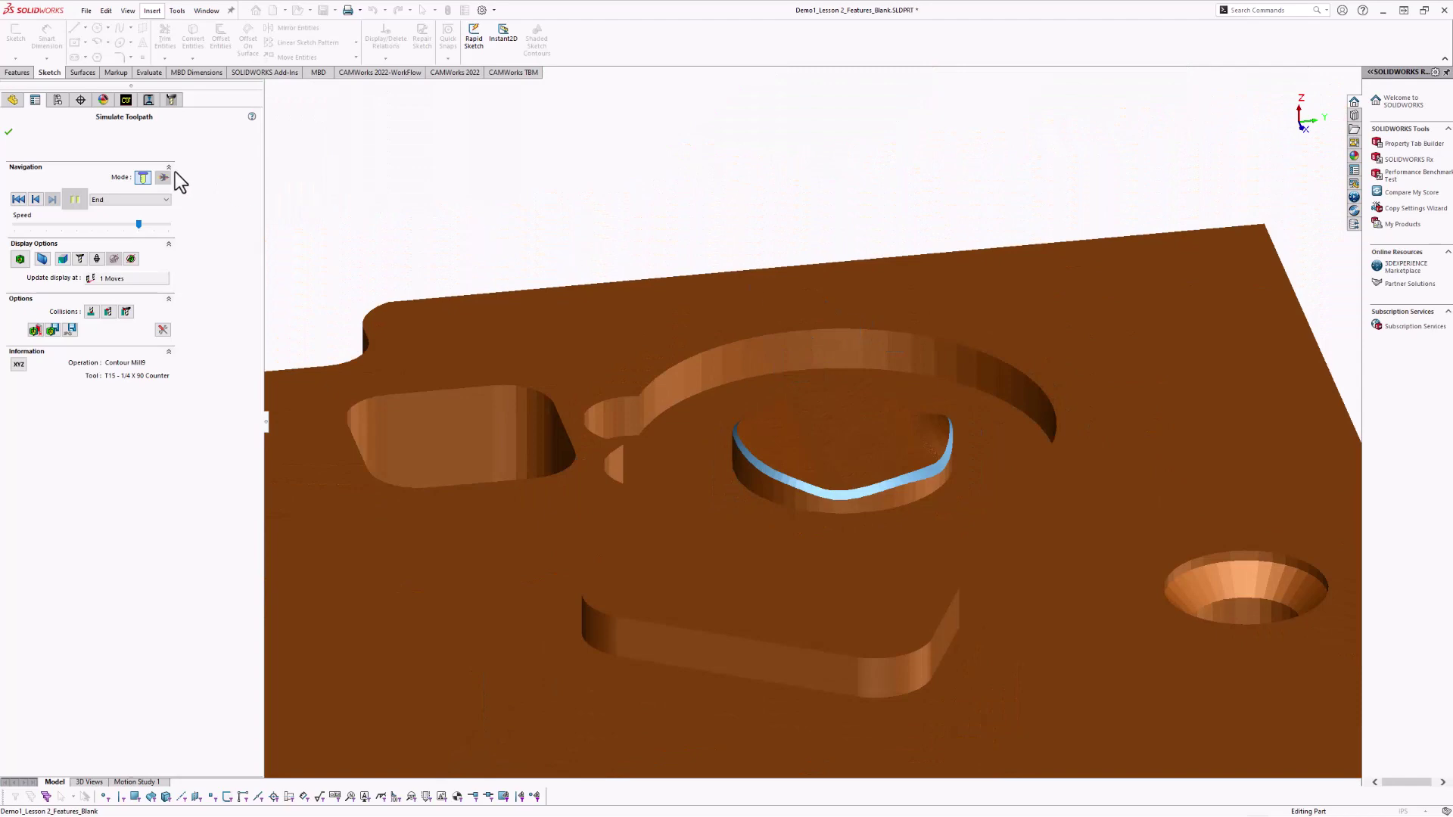
{"action": "left_click", "coordinate": [8, 132]}
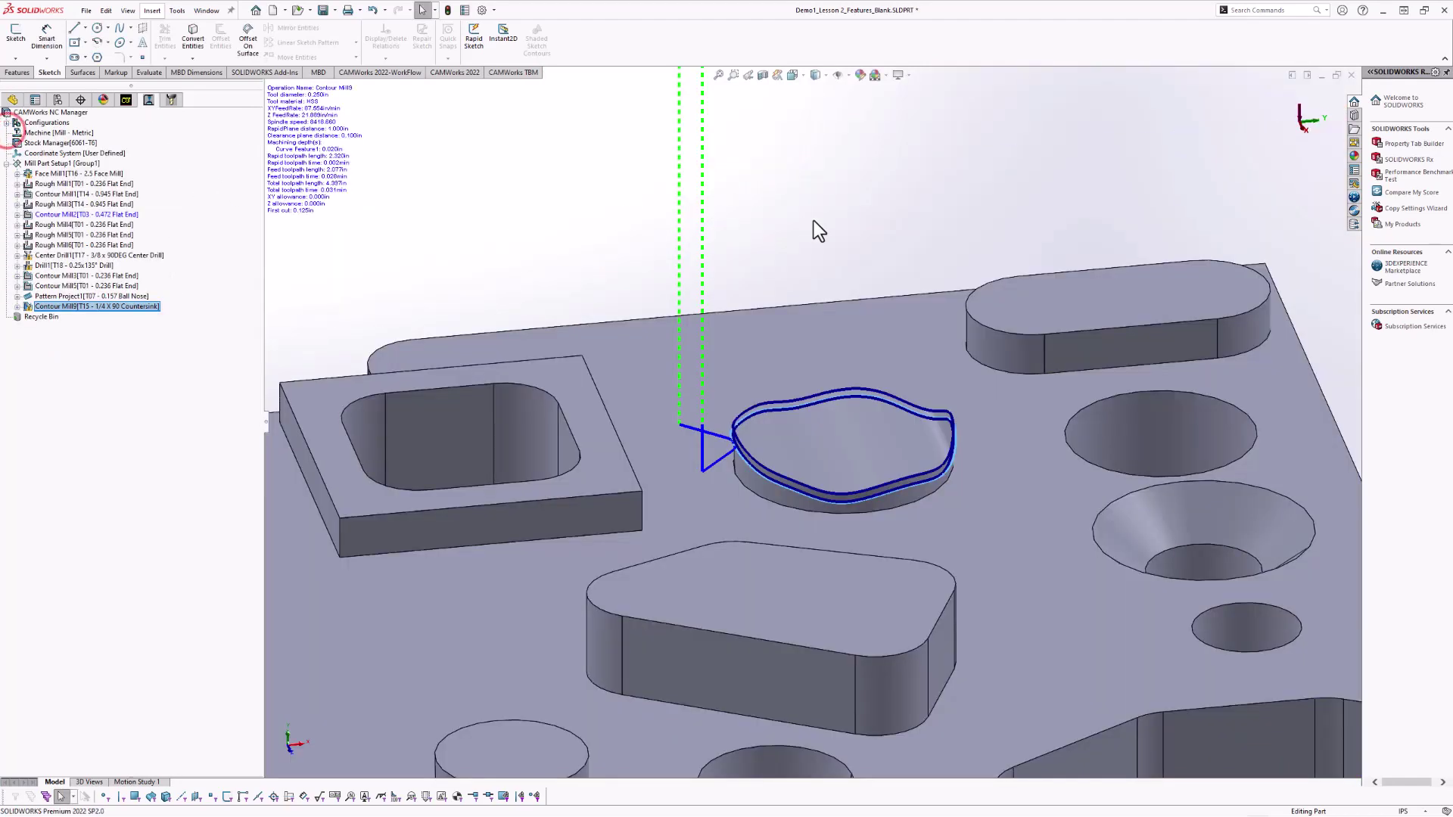
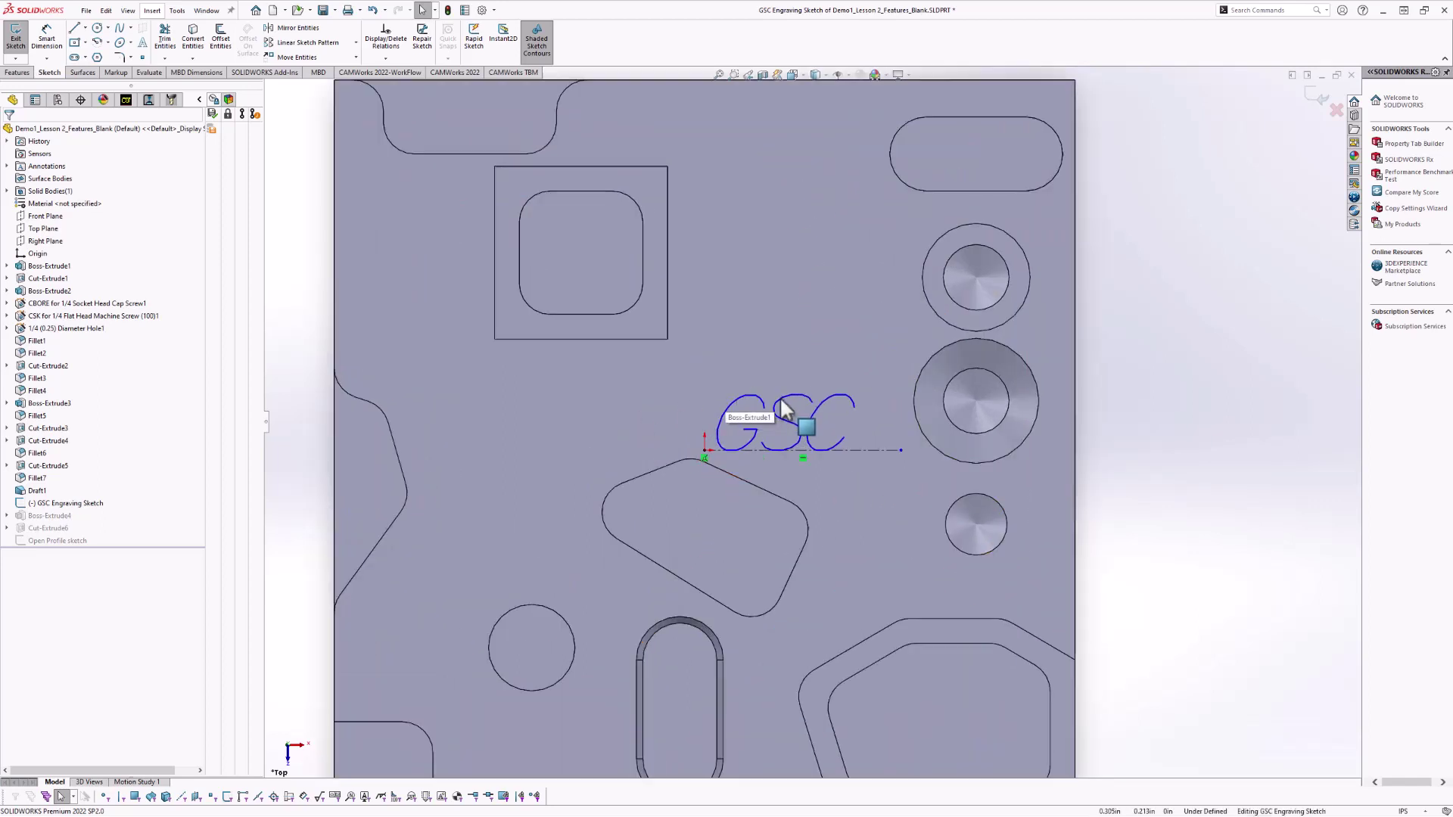
Change the GSC sketch text font to OLF SimpleSansOC.
{"action": "double_click", "coordinate": [778, 401]}
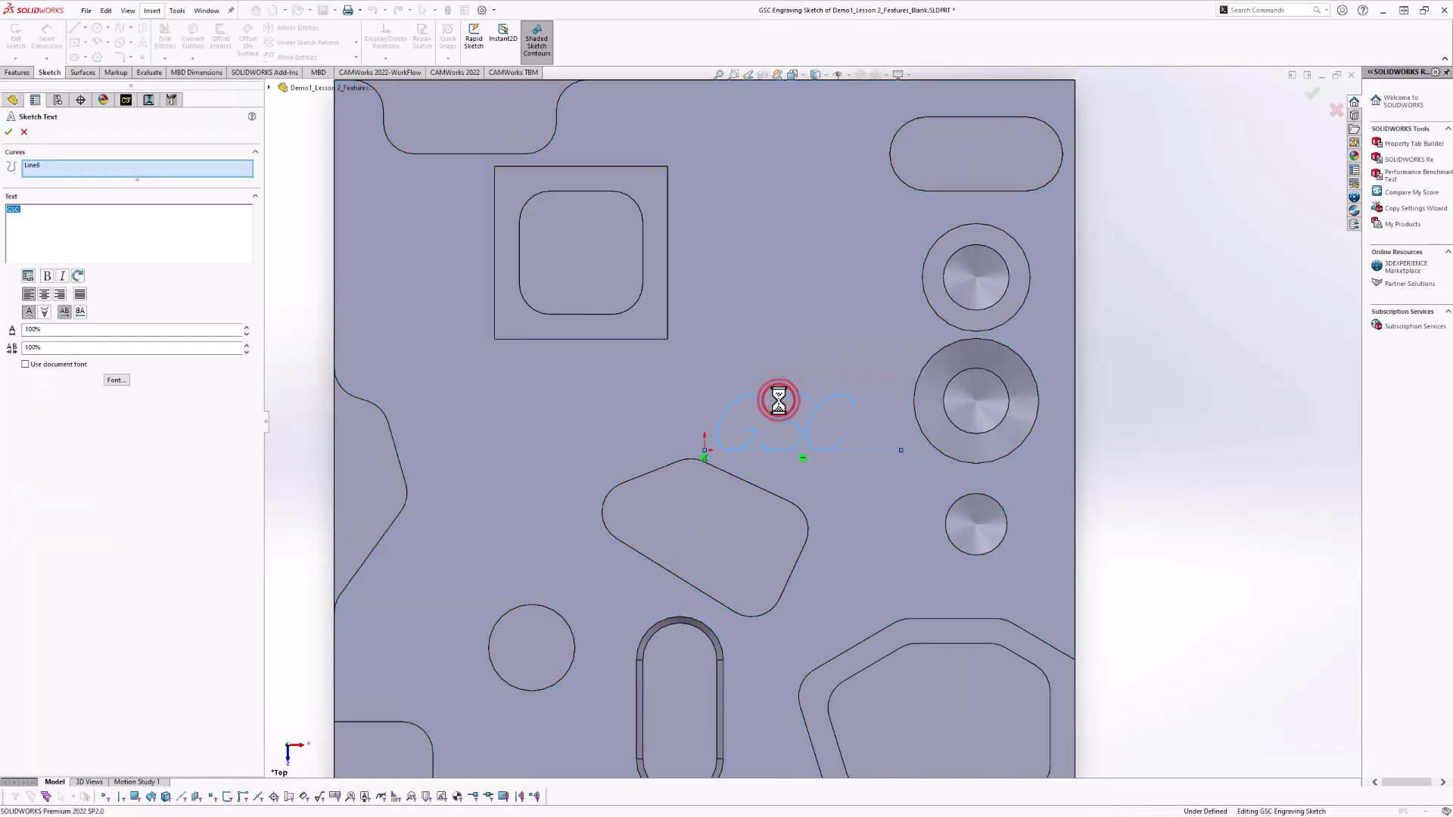
{"action": "left_click", "coordinate": [114, 381]}
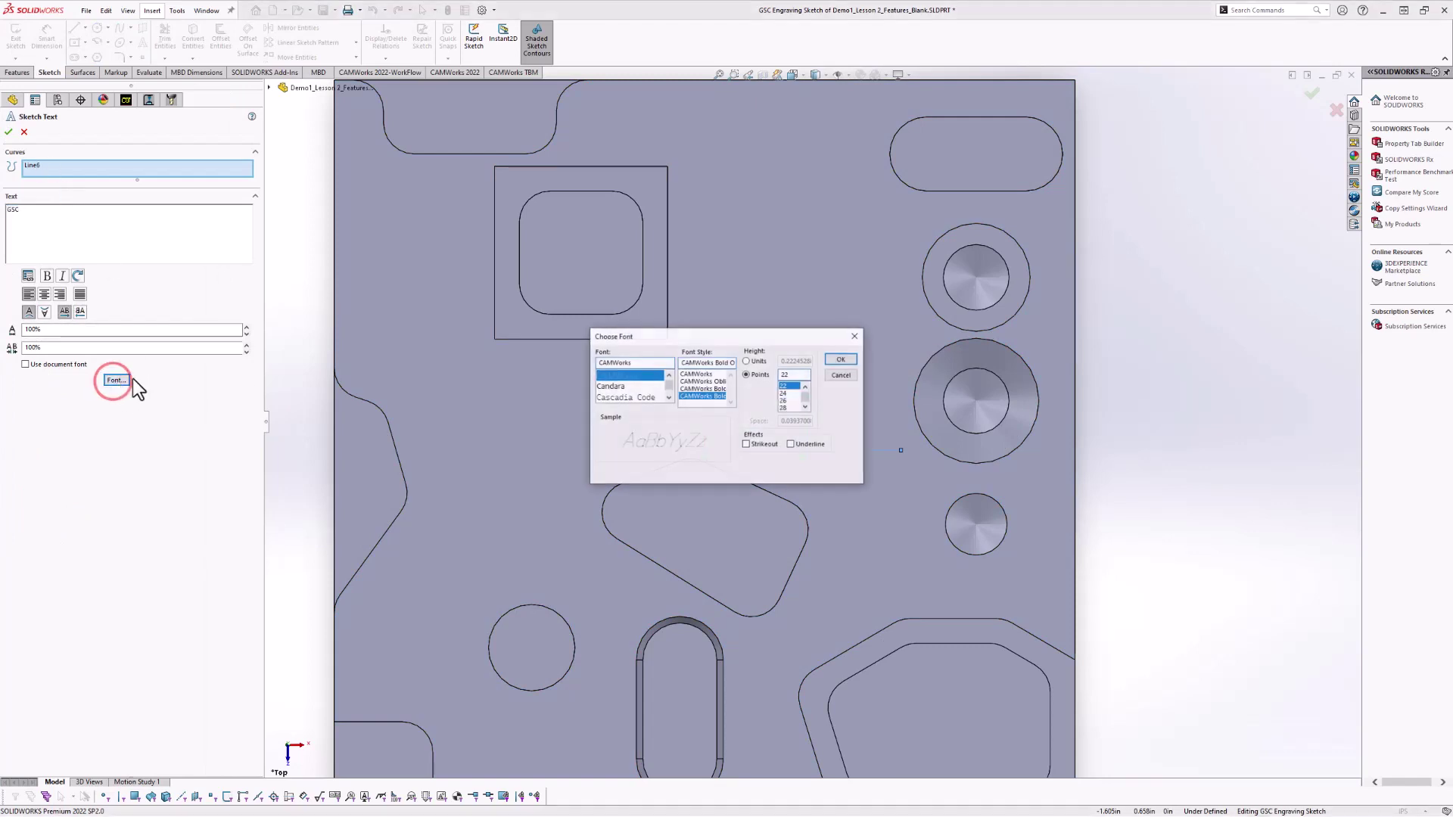
{"action": "double_click", "coordinate": [636, 363]}
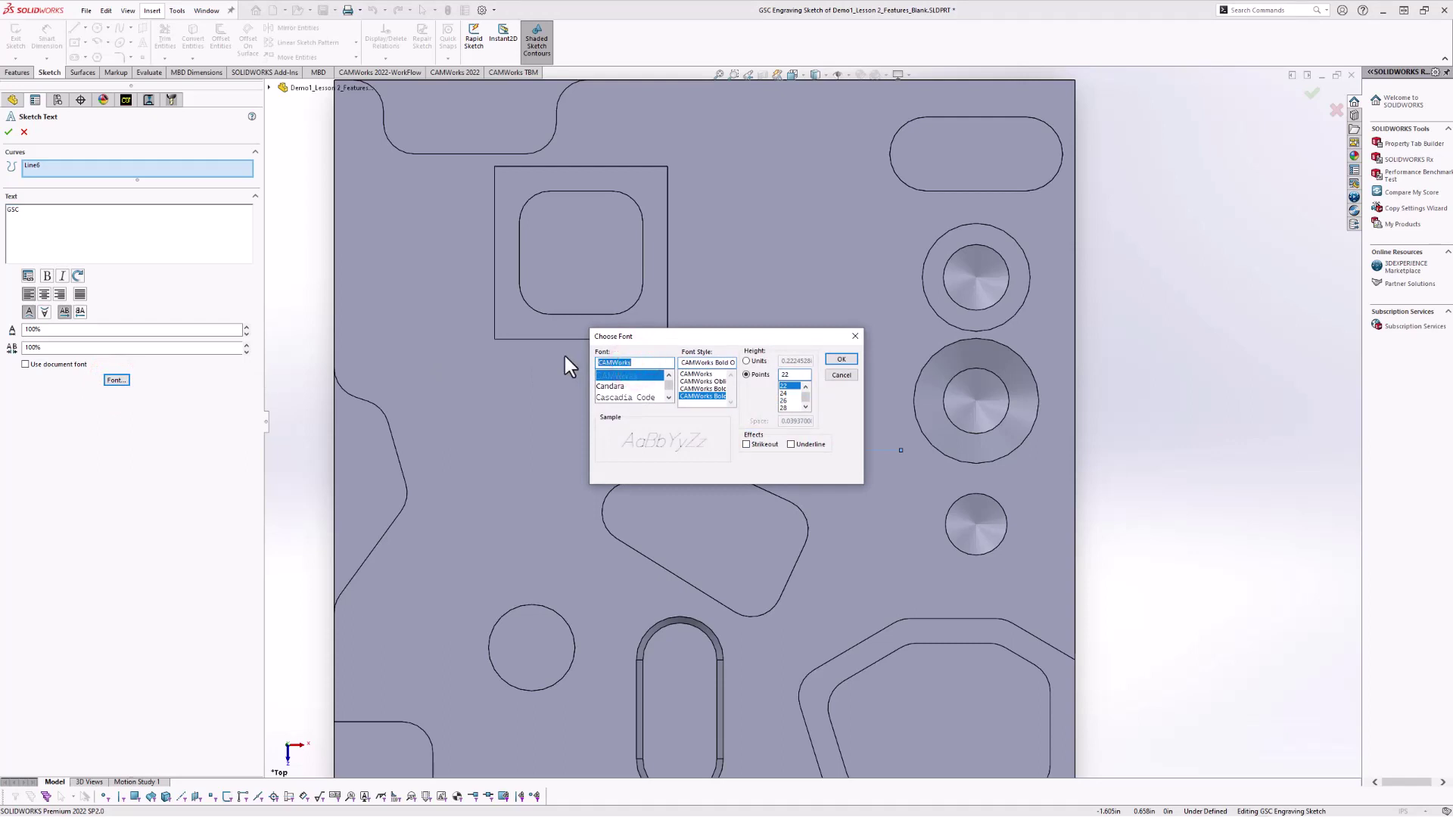
{"action": "type", "text": "old"}
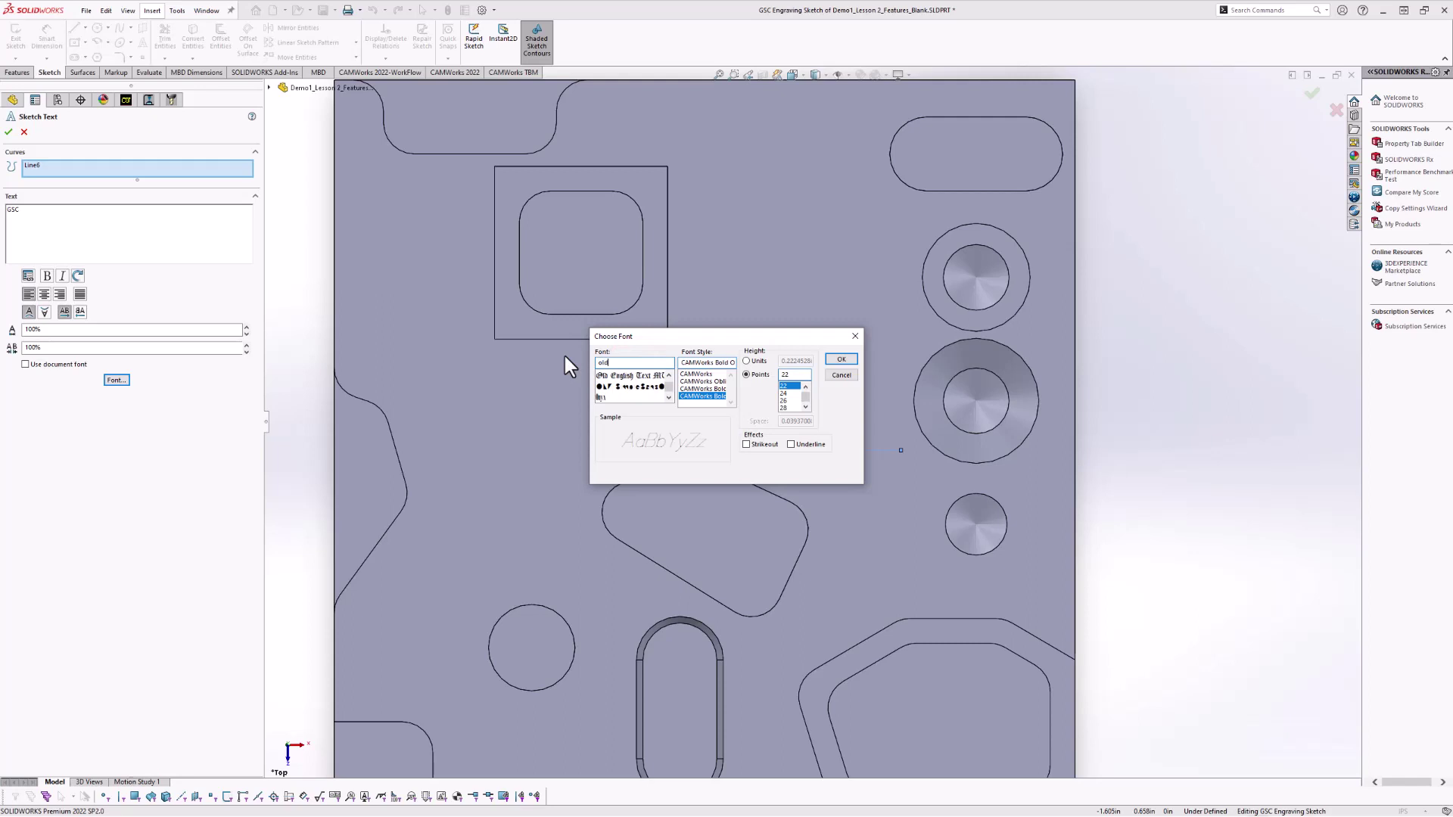
{"action": "left_click", "coordinate": [644, 387]}
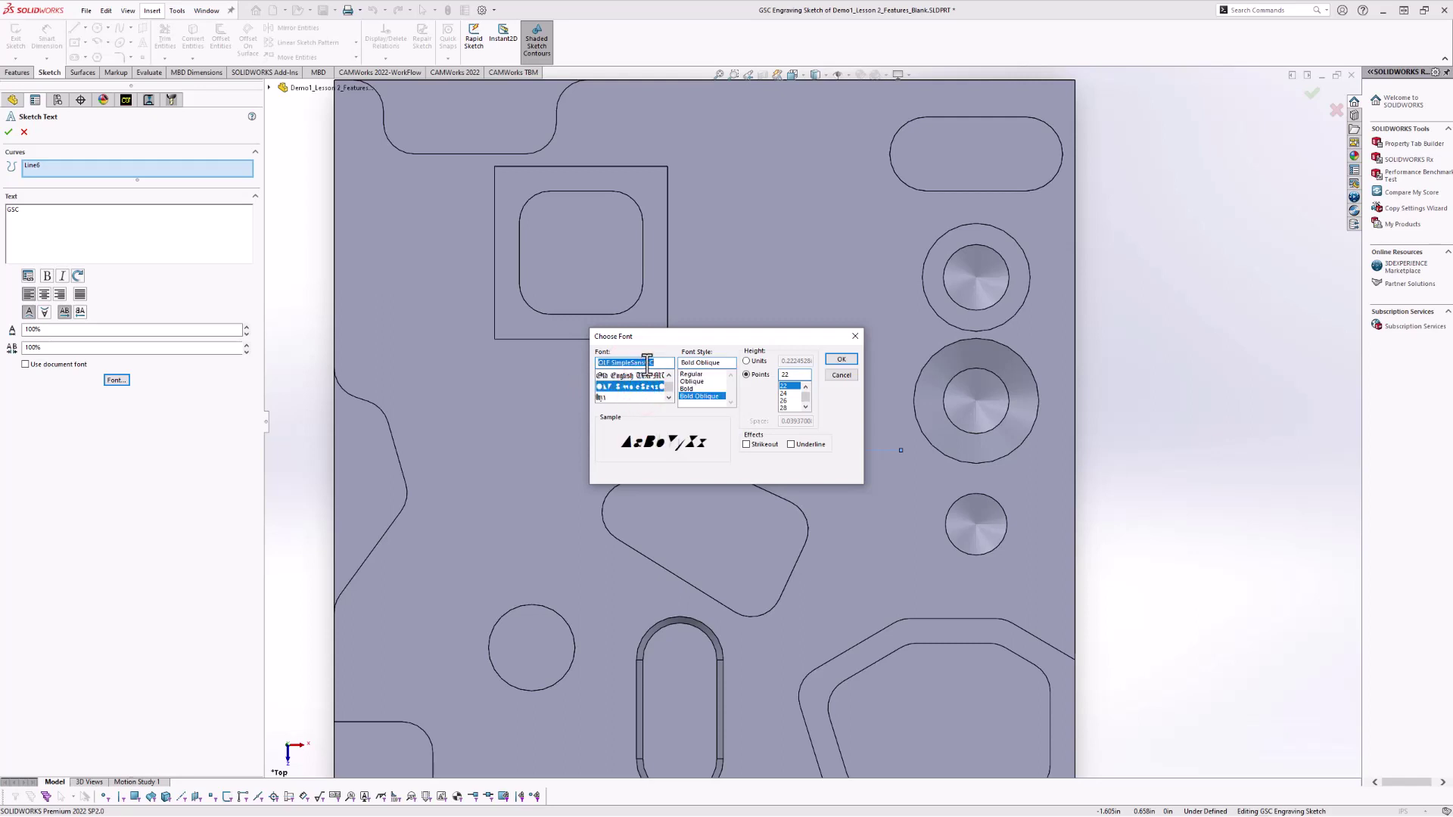
{"action": "left_click_drag", "start_coordinate": [753, 334], "coordinate": [1177, 254]}
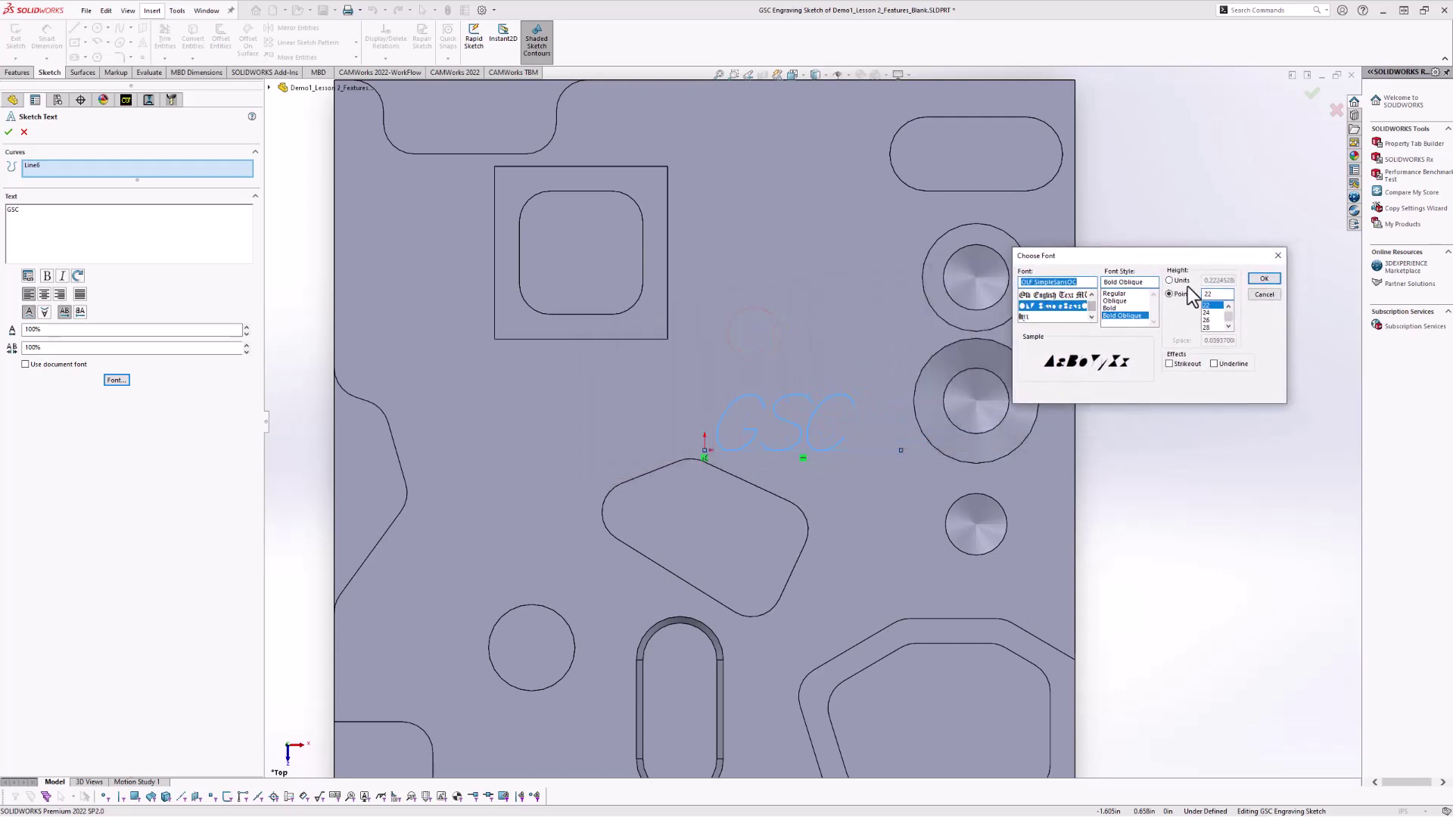
{"action": "left_click", "coordinate": [1262, 282]}
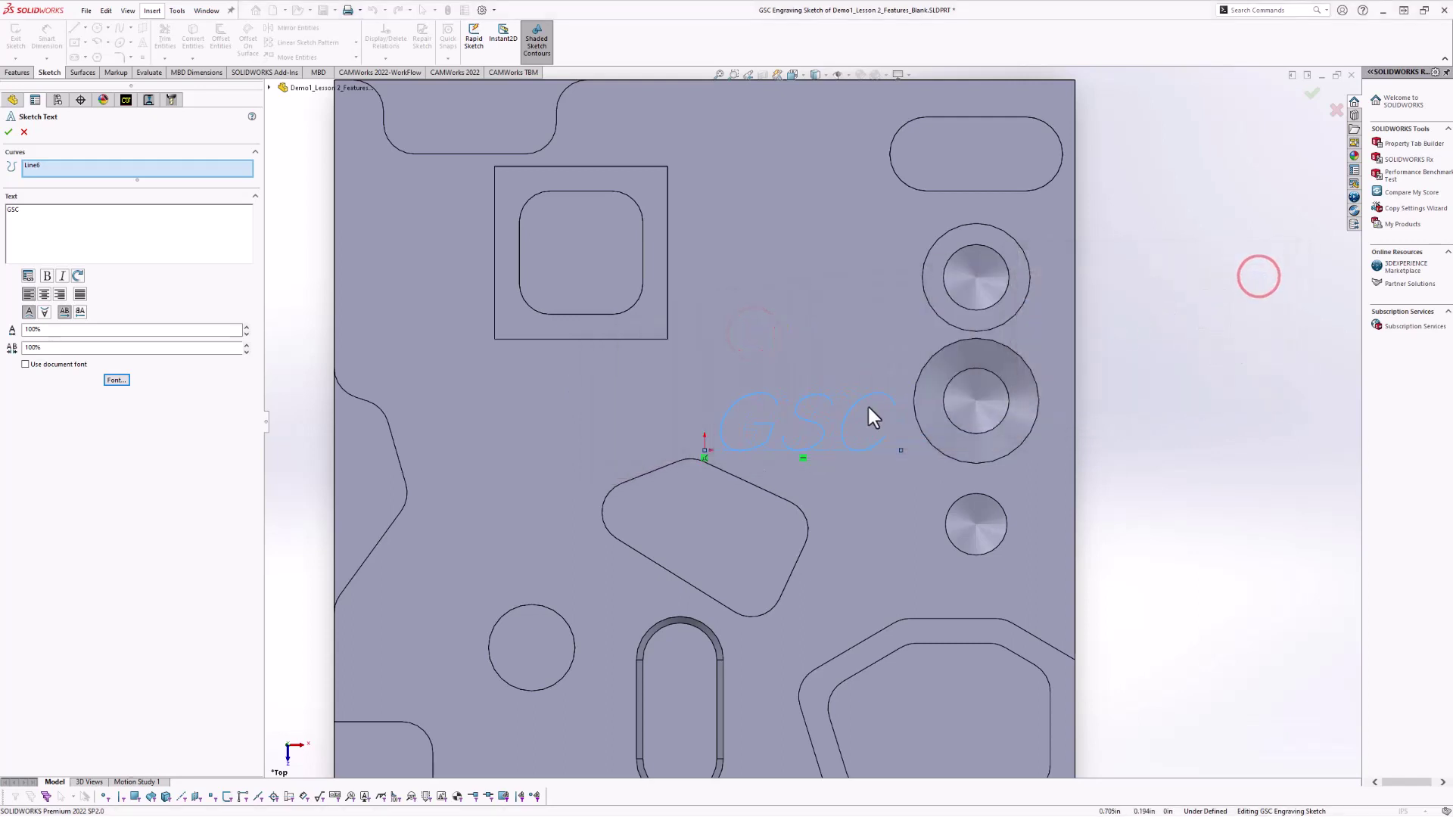
Choose Niagara Solid as the next font for the GSC text.
{"action": "scroll", "coordinate": [832, 412], "scroll_direction": "down", "scroll_amount": 2}
{"action": "left_click", "coordinate": [115, 380]}
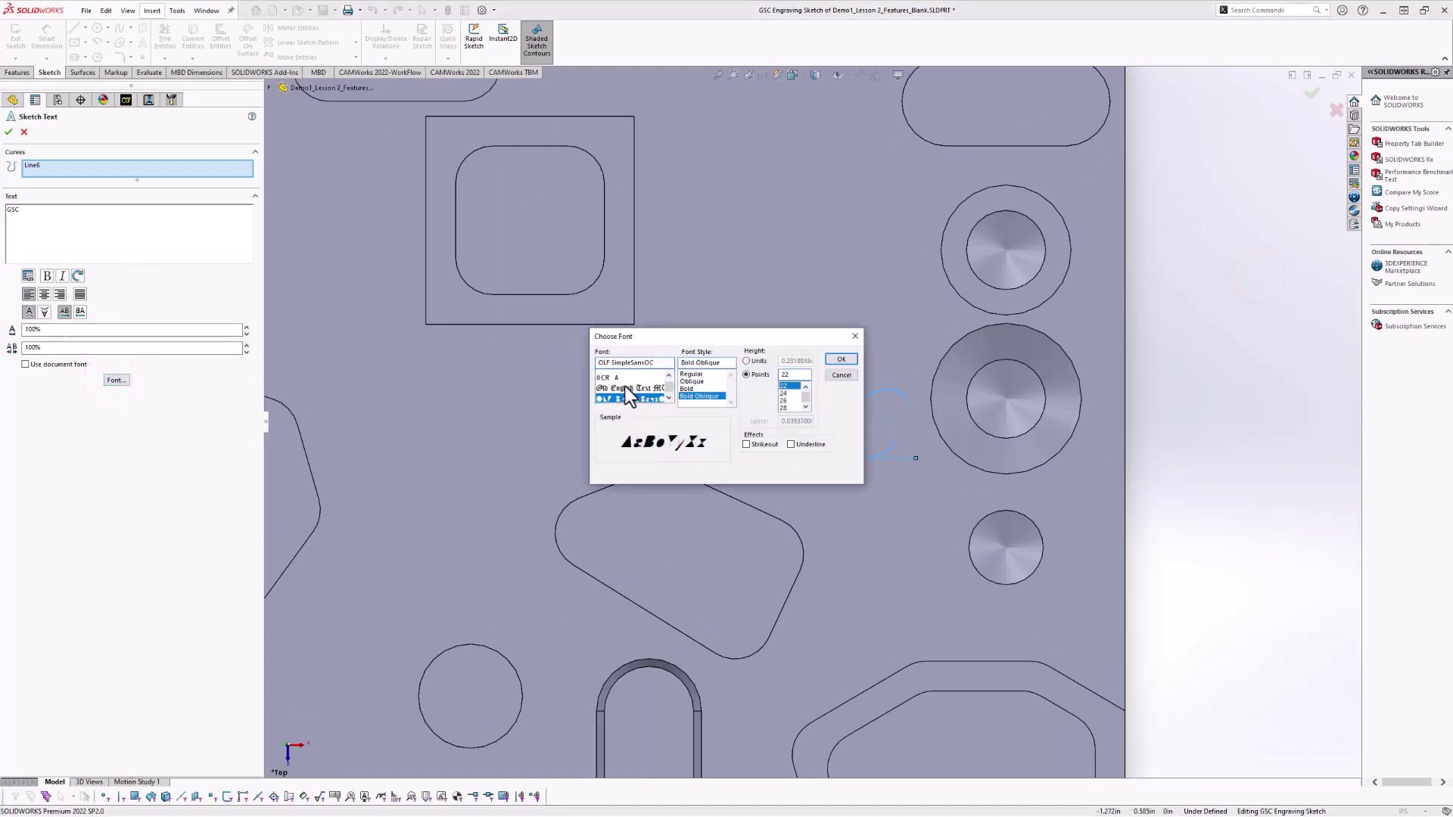
{"action": "scroll", "coordinate": [618, 384], "scroll_direction": "up", "scroll_amount": 1}
{"action": "left_click", "coordinate": [619, 386]}
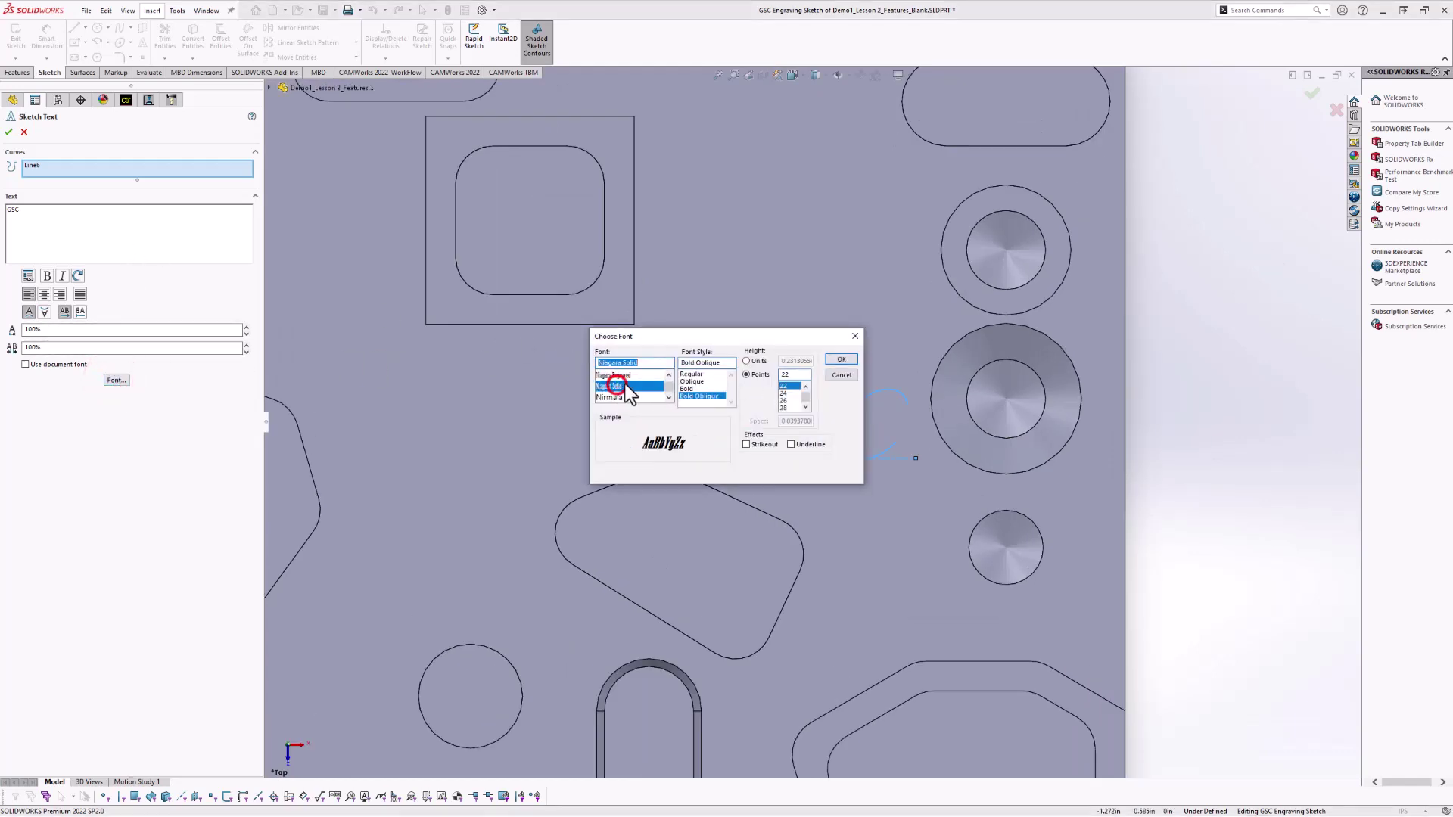
Apply Niagara Solid to the GSC text and preview the result.
{"action": "left_click", "coordinate": [842, 361]}
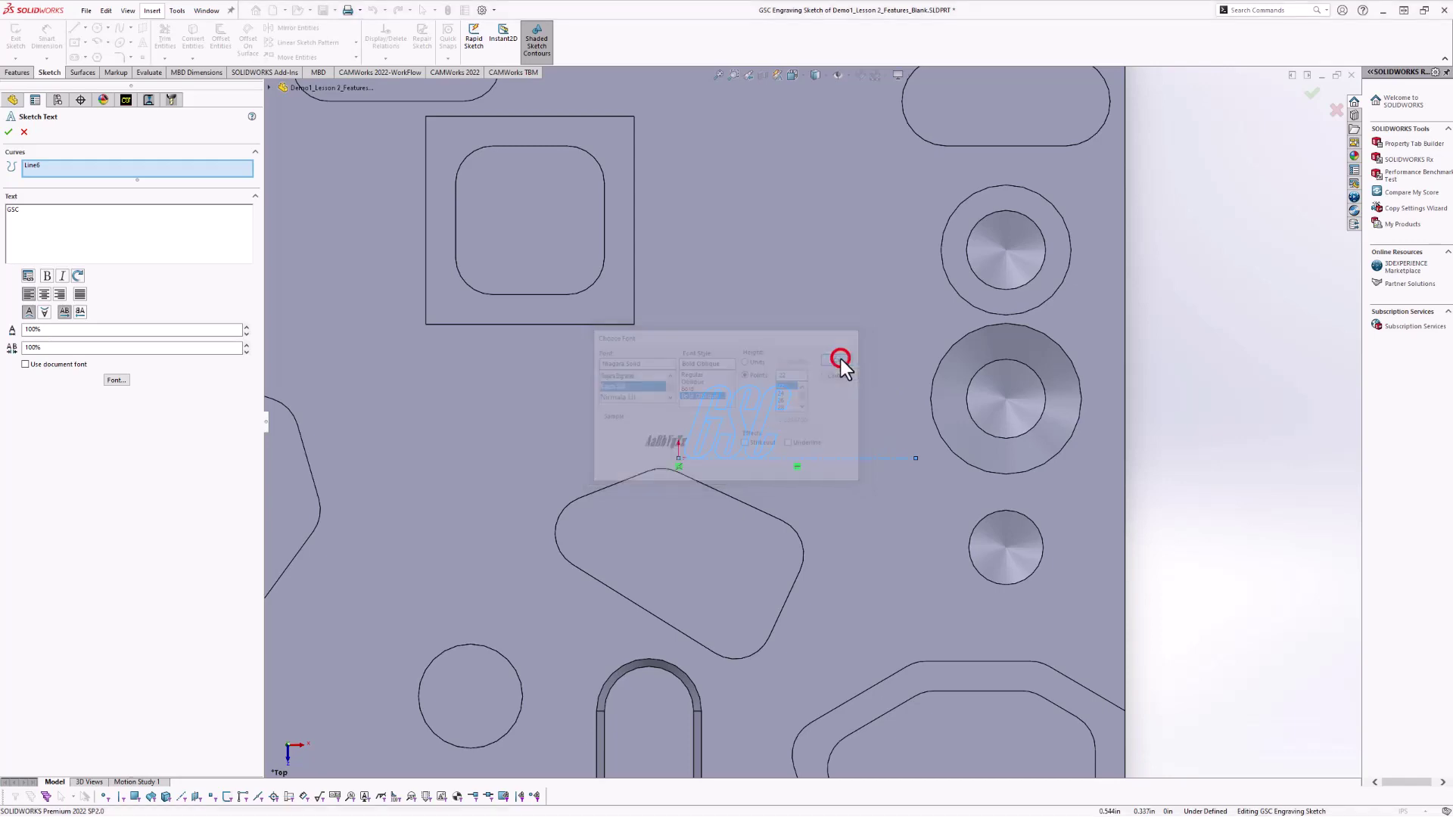
{"action": "scroll", "coordinate": [771, 435], "scroll_direction": "down", "scroll_amount": 3}
{"action": "scroll", "coordinate": [923, 412], "scroll_direction": "up", "scroll_amount": 3}
{"action": "left_click", "coordinate": [1159, 384]}
{"action": "scroll", "coordinate": [761, 421], "scroll_direction": "down", "scroll_amount": 5}
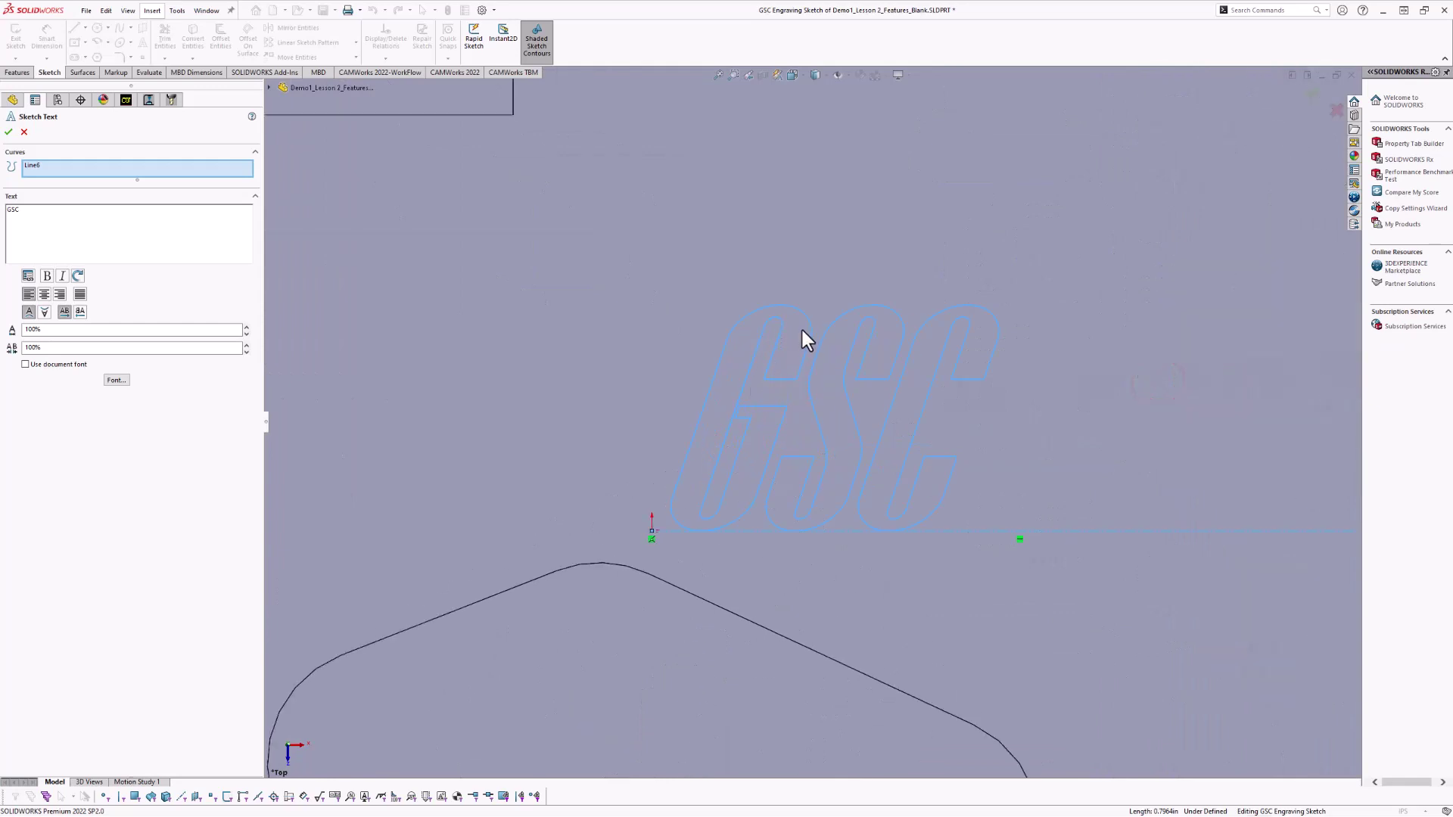
{"action": "scroll", "coordinate": [866, 404], "scroll_direction": "up", "scroll_amount": 4}
{"action": "scroll", "coordinate": [862, 420], "scroll_direction": "down", "scroll_amount": 2}
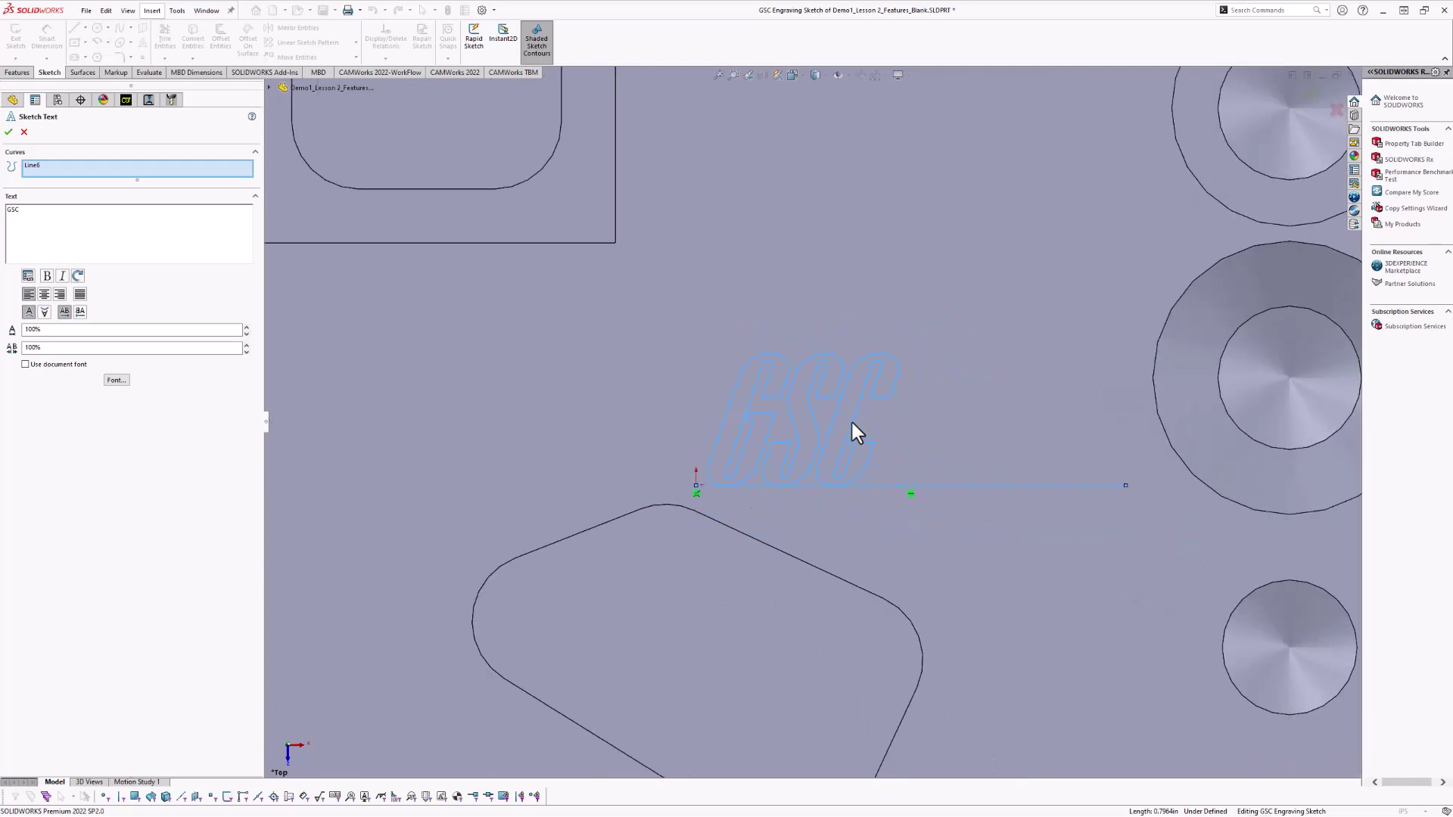
Switch the GSC text font to CAMWorks and apply it.
{"action": "left_click", "coordinate": [116, 379]}
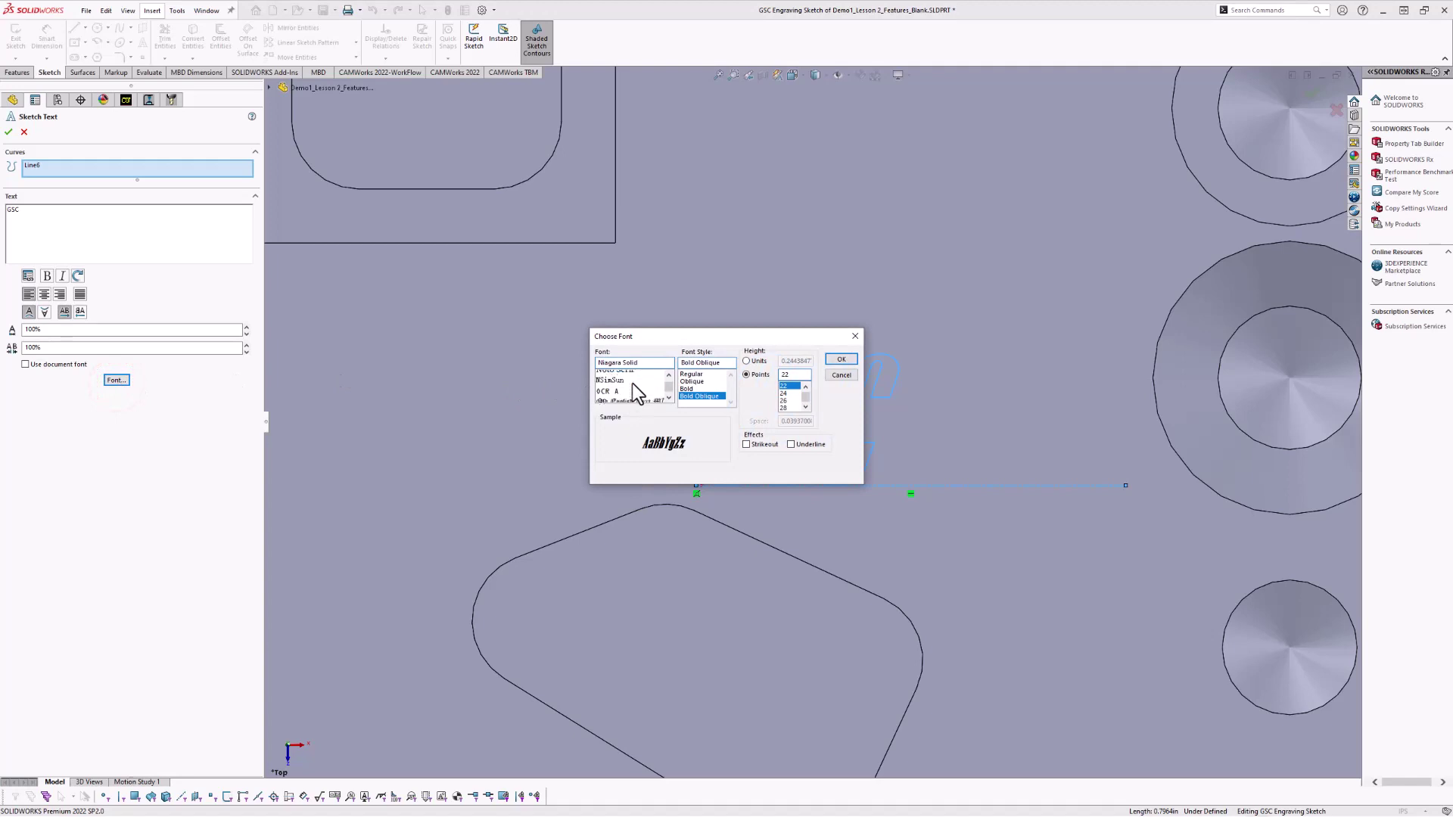
{"action": "scroll", "coordinate": [632, 382], "scroll_direction": "down", "scroll_amount": 1}
{"action": "triple_click", "coordinate": [638, 362]}
{"action": "type", "text": "CAMwo"}
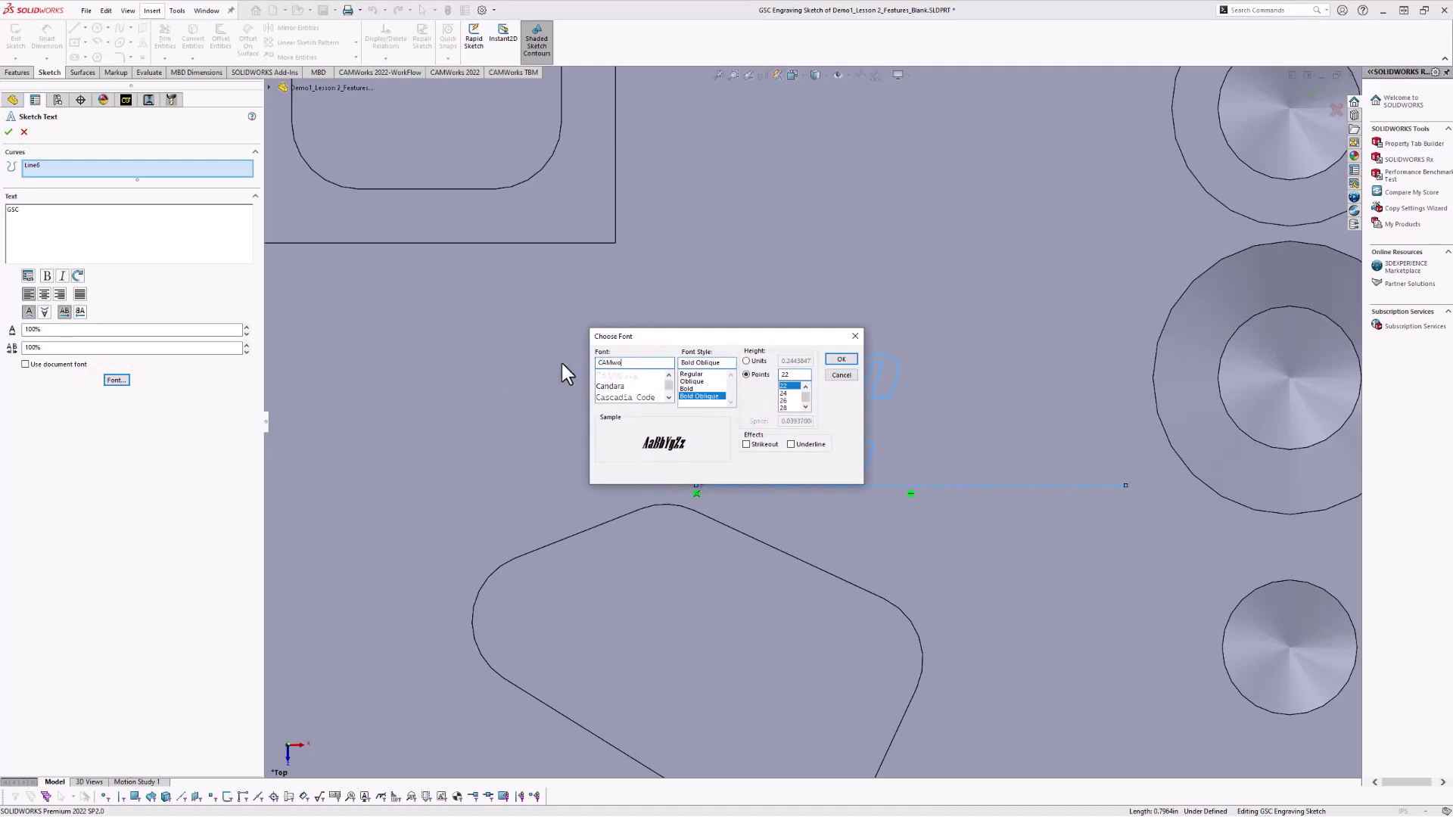
{"action": "left_click", "coordinate": [616, 376]}
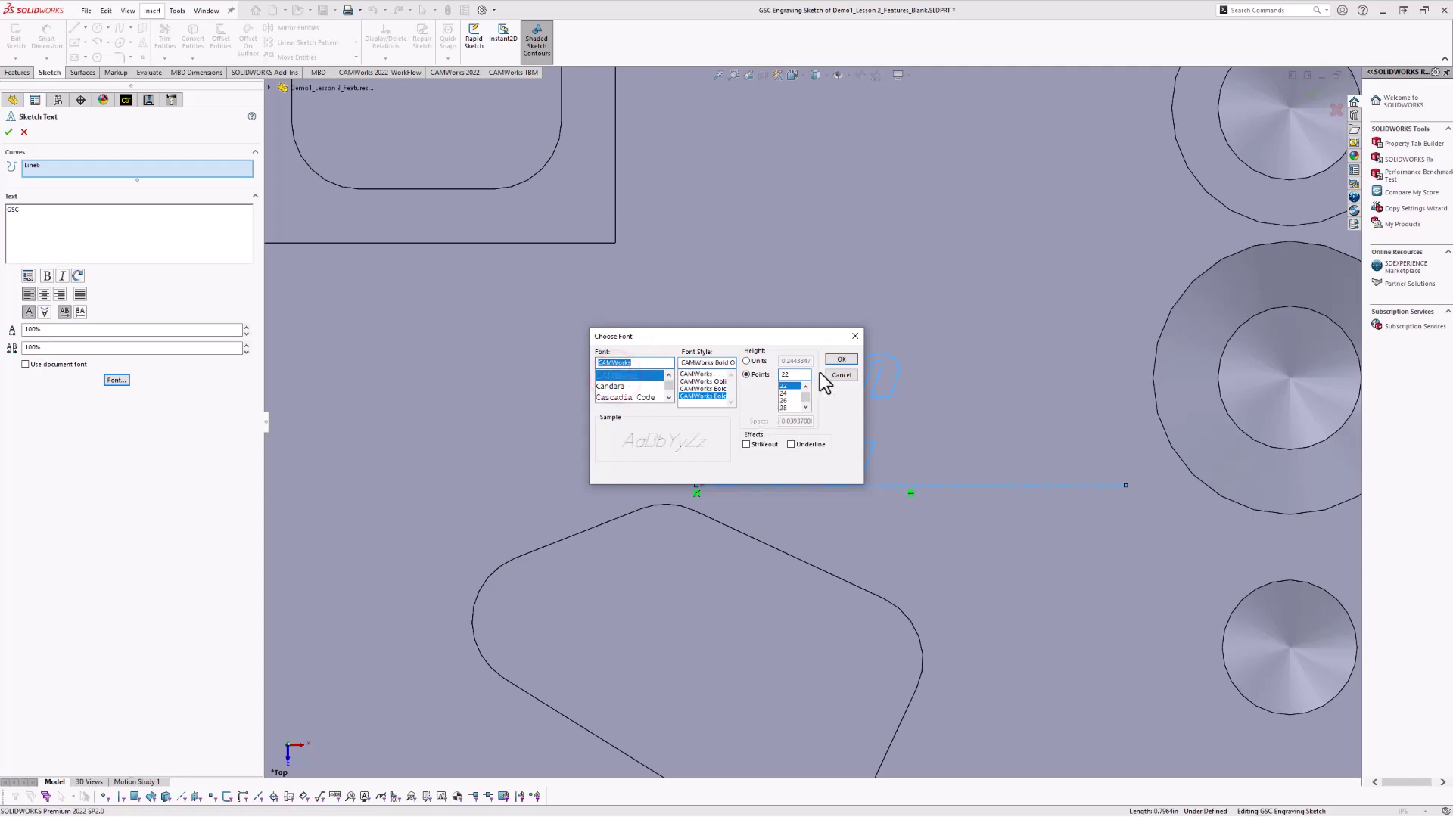
{"action": "left_click", "coordinate": [841, 360]}
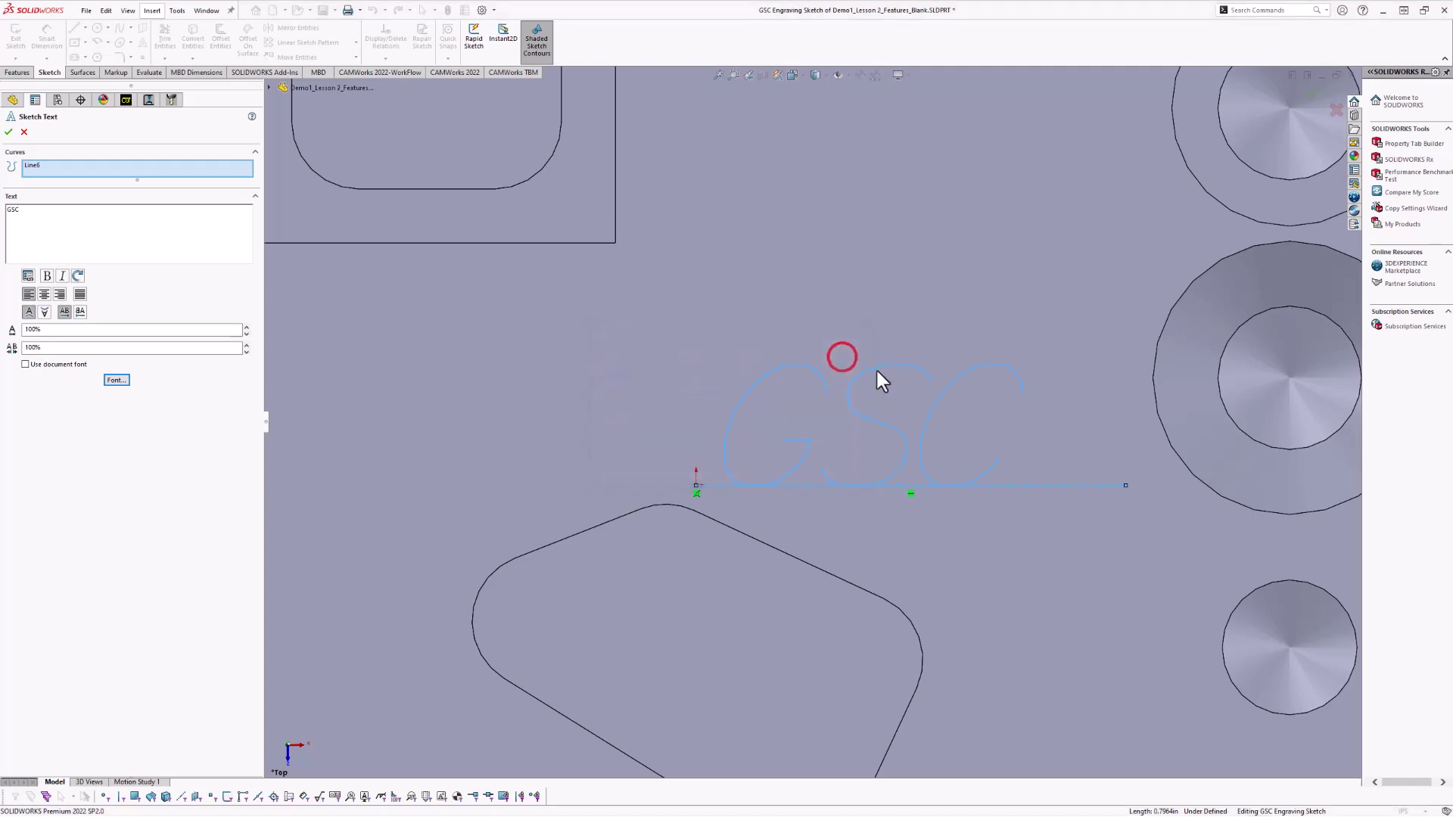
{"action": "scroll", "coordinate": [870, 401], "scroll_direction": "up", "scroll_amount": 3}
Confirm the CAMWorks-font GSC text and zoom in and out to inspect it on the top face.
{"action": "left_click", "coordinate": [8, 133]}
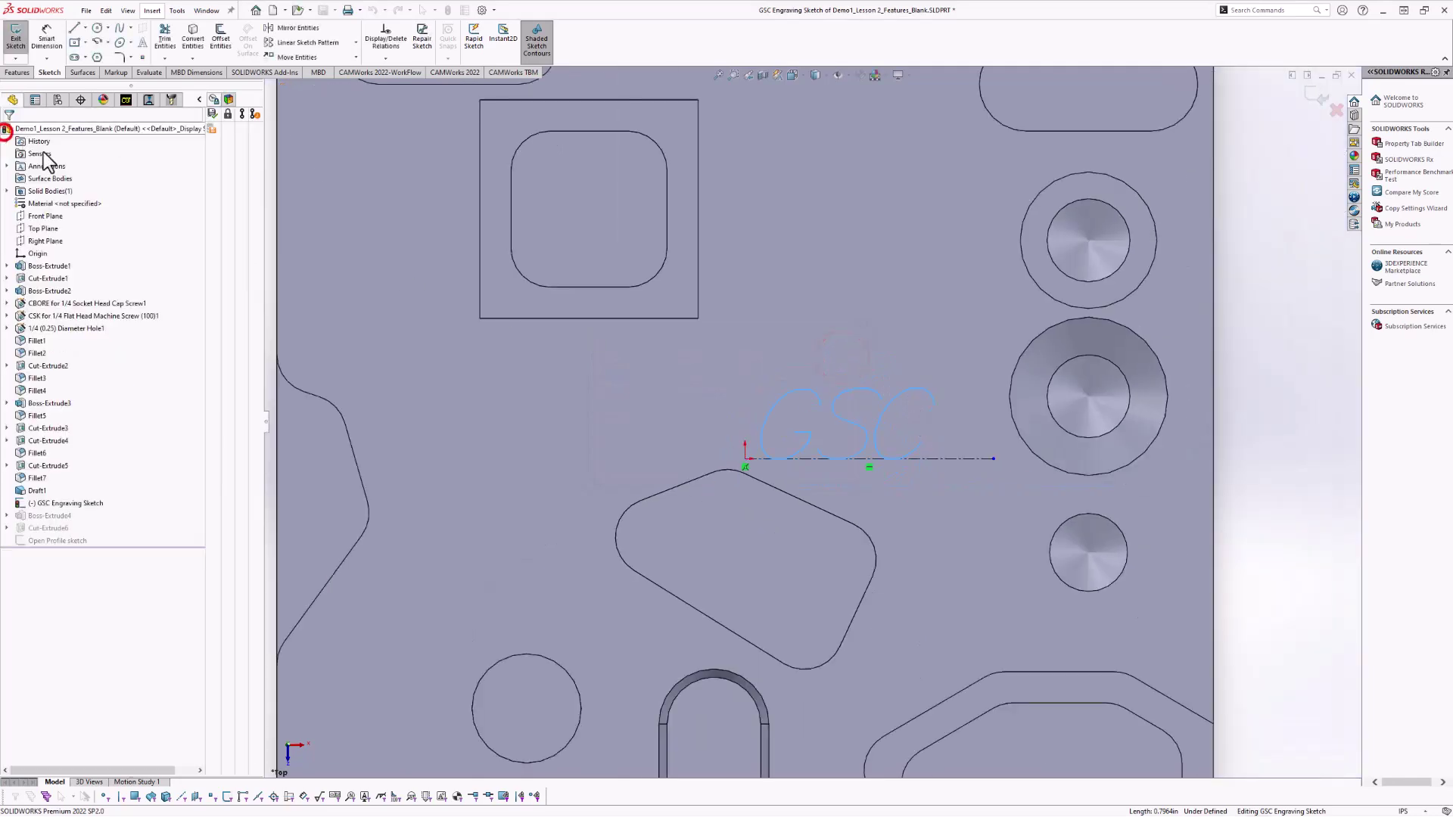
{"action": "scroll", "coordinate": [881, 414], "scroll_direction": "up", "scroll_amount": 3}
{"action": "scroll", "coordinate": [908, 439], "scroll_direction": "down", "scroll_amount": 1}
{"action": "scroll", "coordinate": [1104, 420], "scroll_direction": "down", "scroll_amount": 2}
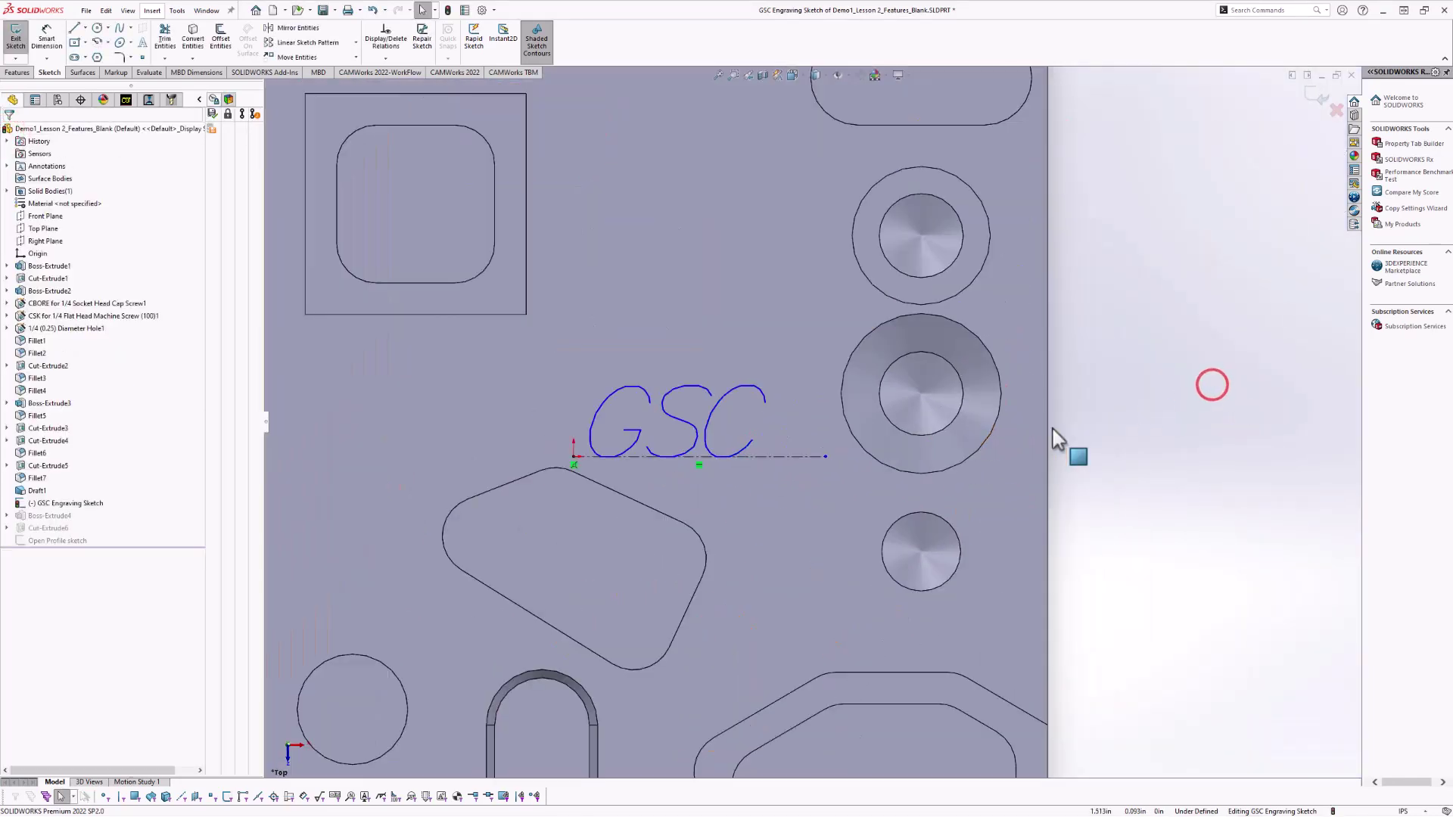
{"action": "scroll", "coordinate": [794, 431], "scroll_direction": "up", "scroll_amount": 2}
{"action": "scroll", "coordinate": [696, 417], "scroll_direction": "down", "scroll_amount": 2}
{"action": "scroll", "coordinate": [693, 415], "scroll_direction": "down", "scroll_amount": 1}
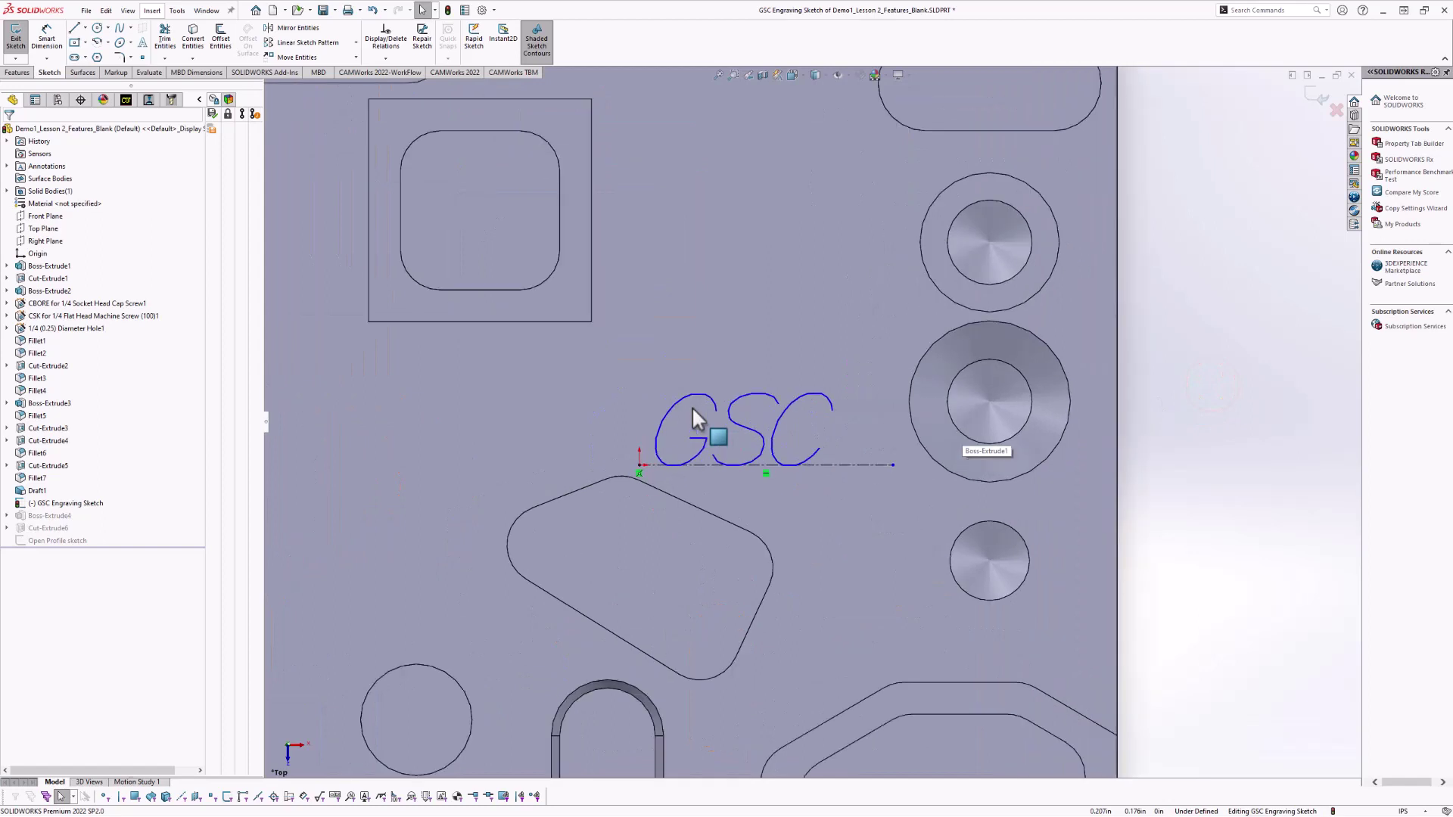
{"action": "scroll", "coordinate": [691, 406], "scroll_direction": "down", "scroll_amount": 1}
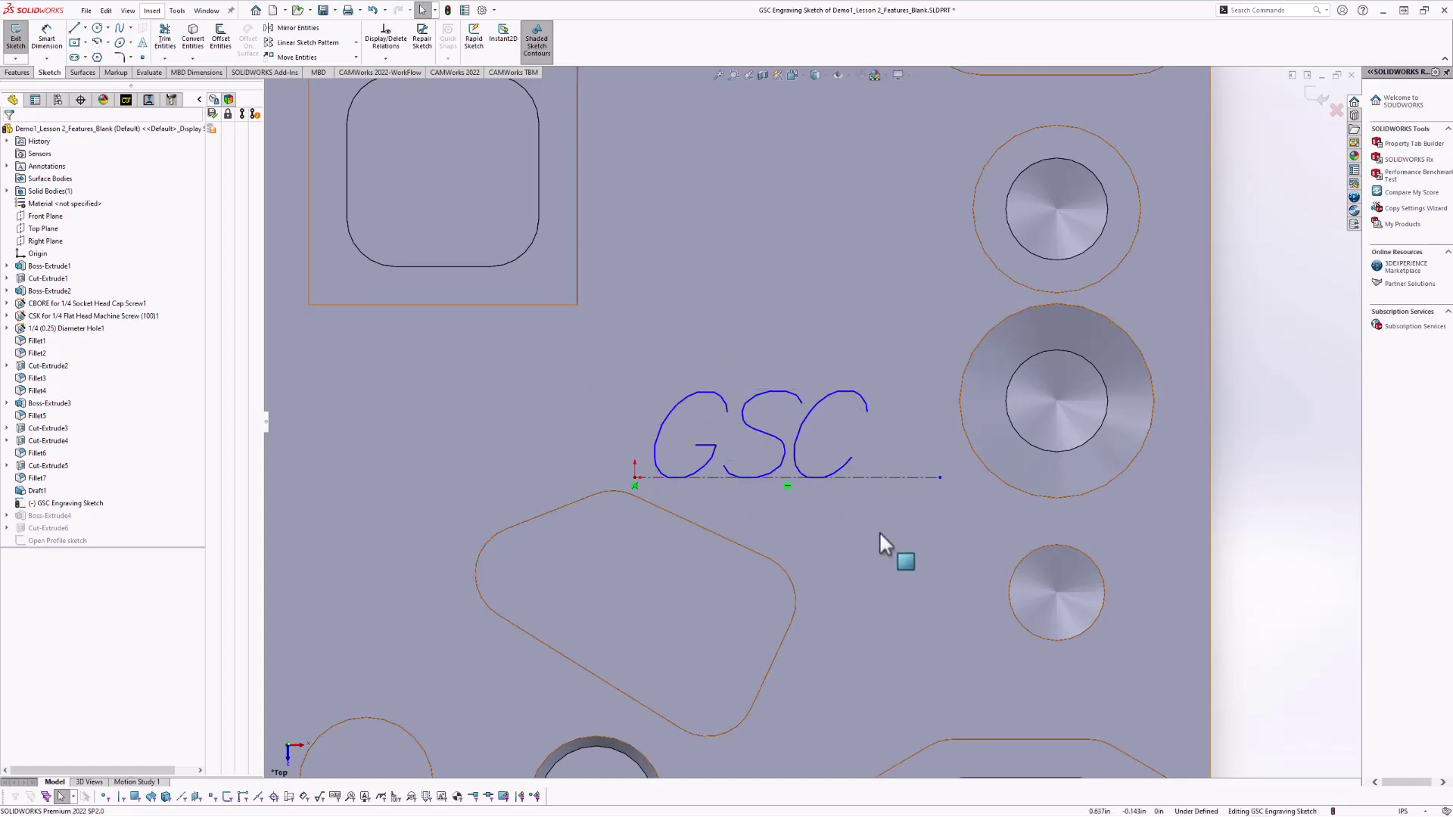
{"action": "scroll", "coordinate": [816, 424], "scroll_direction": "up", "scroll_amount": 2}
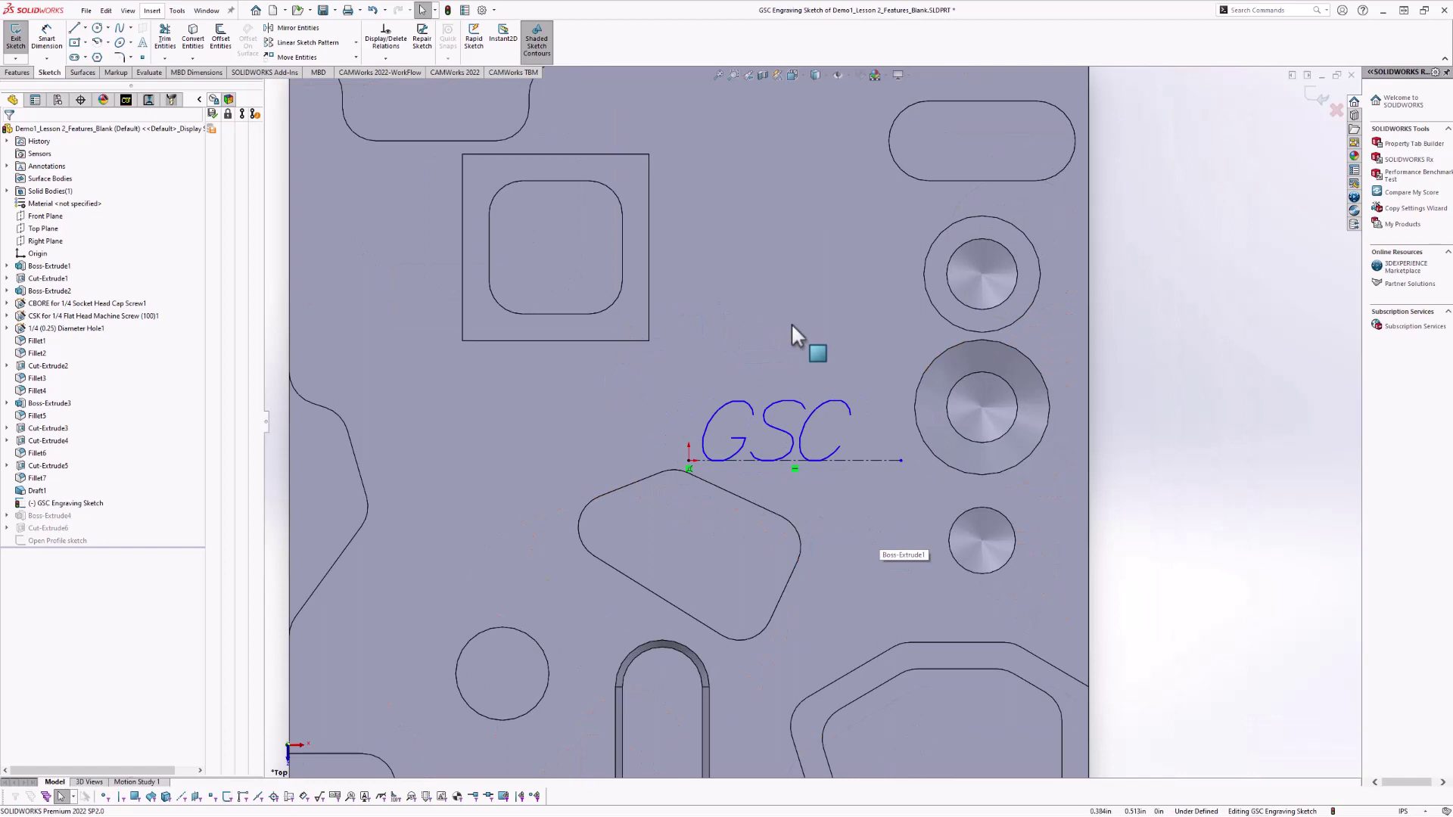
{"action": "scroll", "coordinate": [764, 438], "scroll_direction": "down", "scroll_amount": 3}
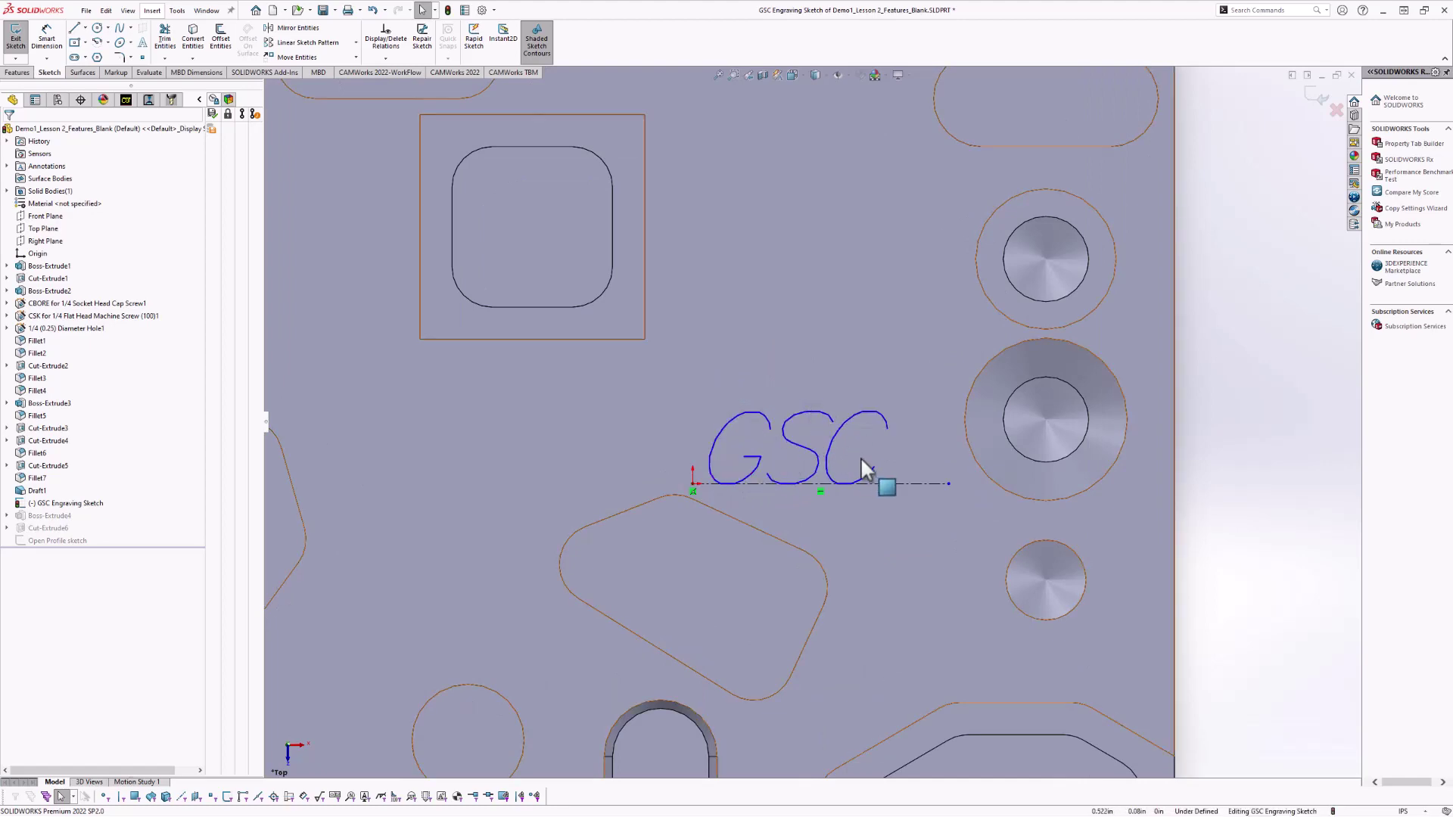
{"action": "scroll", "coordinate": [948, 460], "scroll_direction": "up", "scroll_amount": 3}
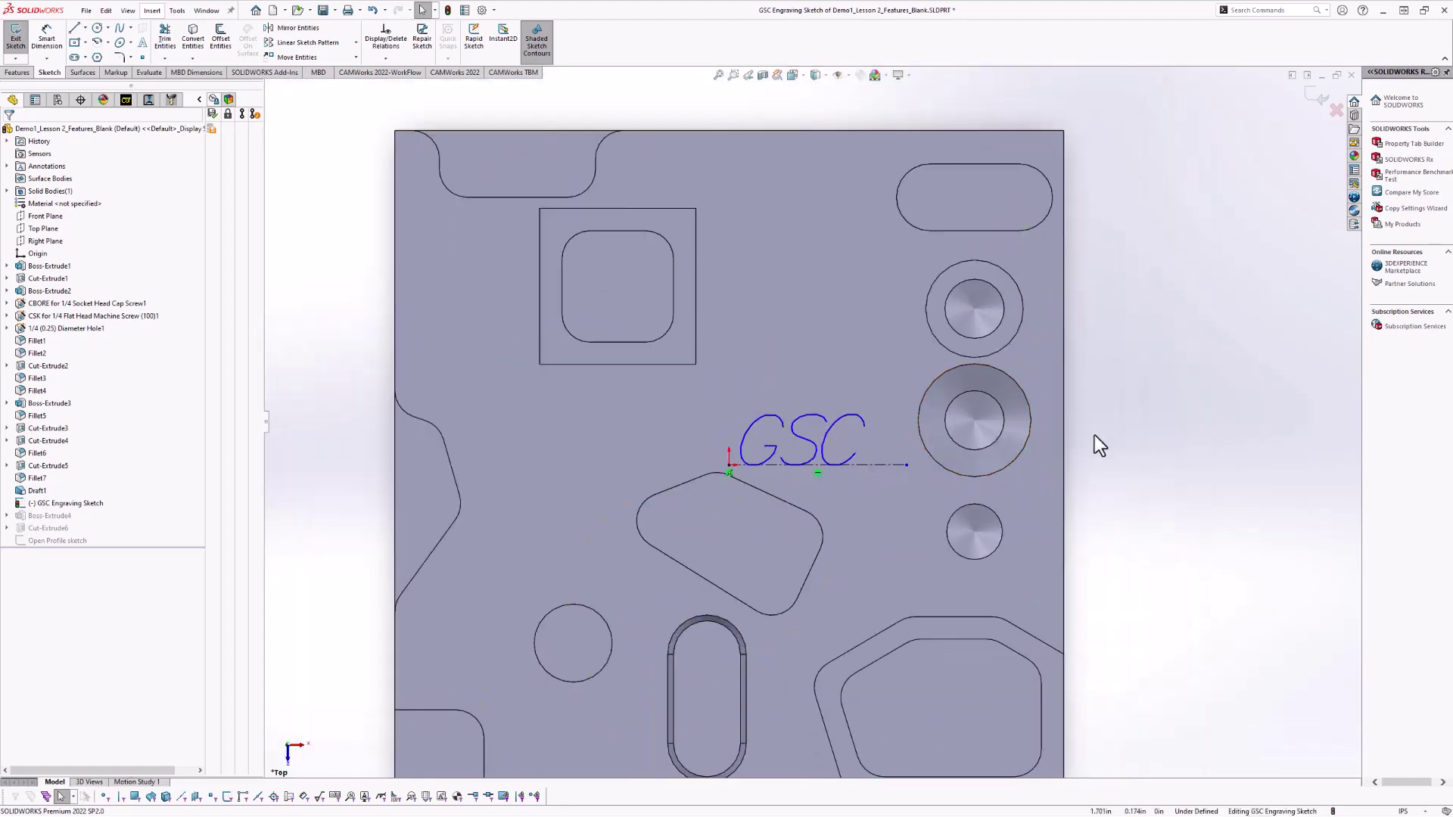
Exit the GSC Engraving Sketch and show the CAMWorks NC Manager feature tree.
{"action": "left_click", "coordinate": [1313, 99]}
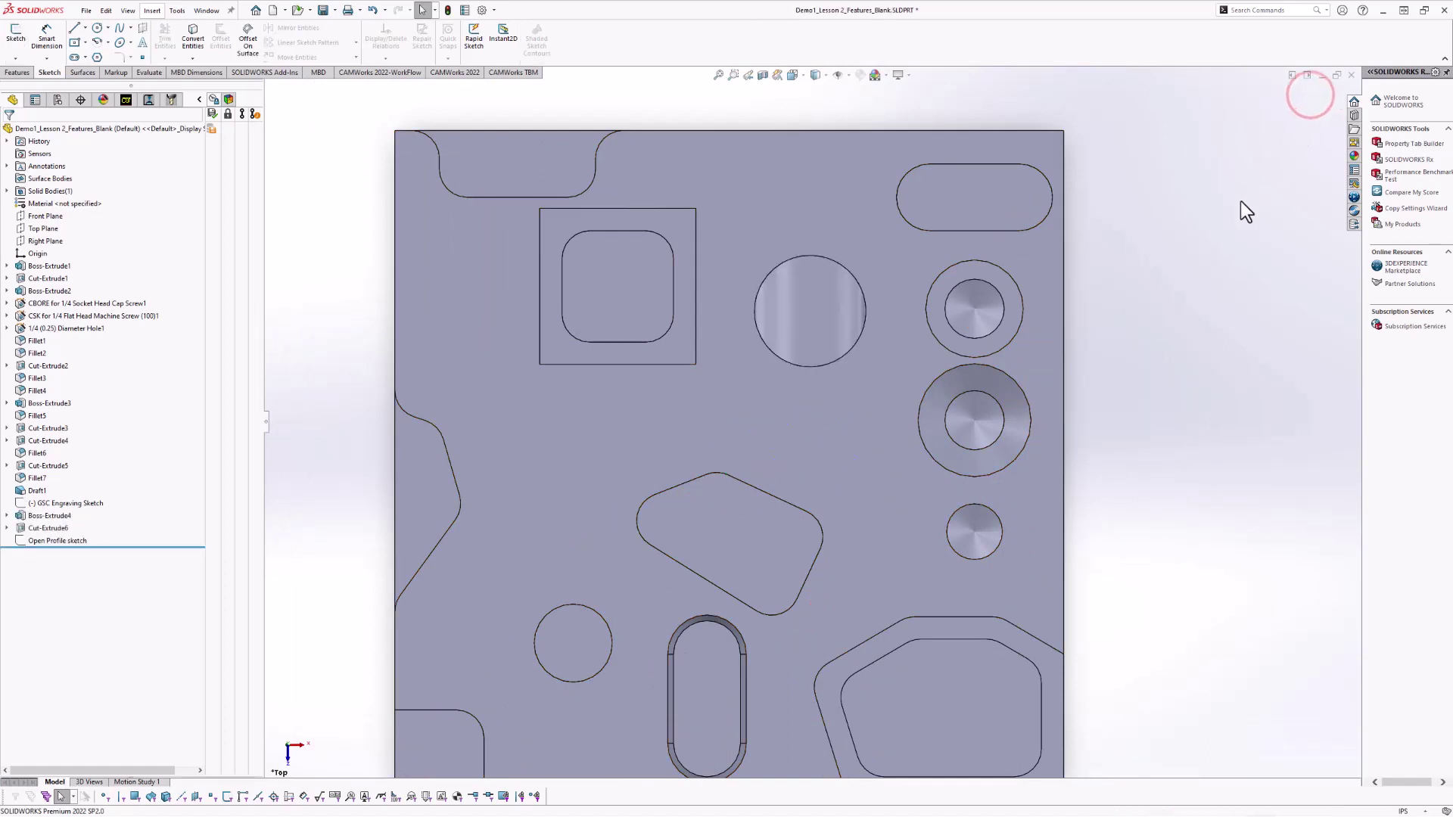
{"action": "left_click", "coordinate": [62, 505]}
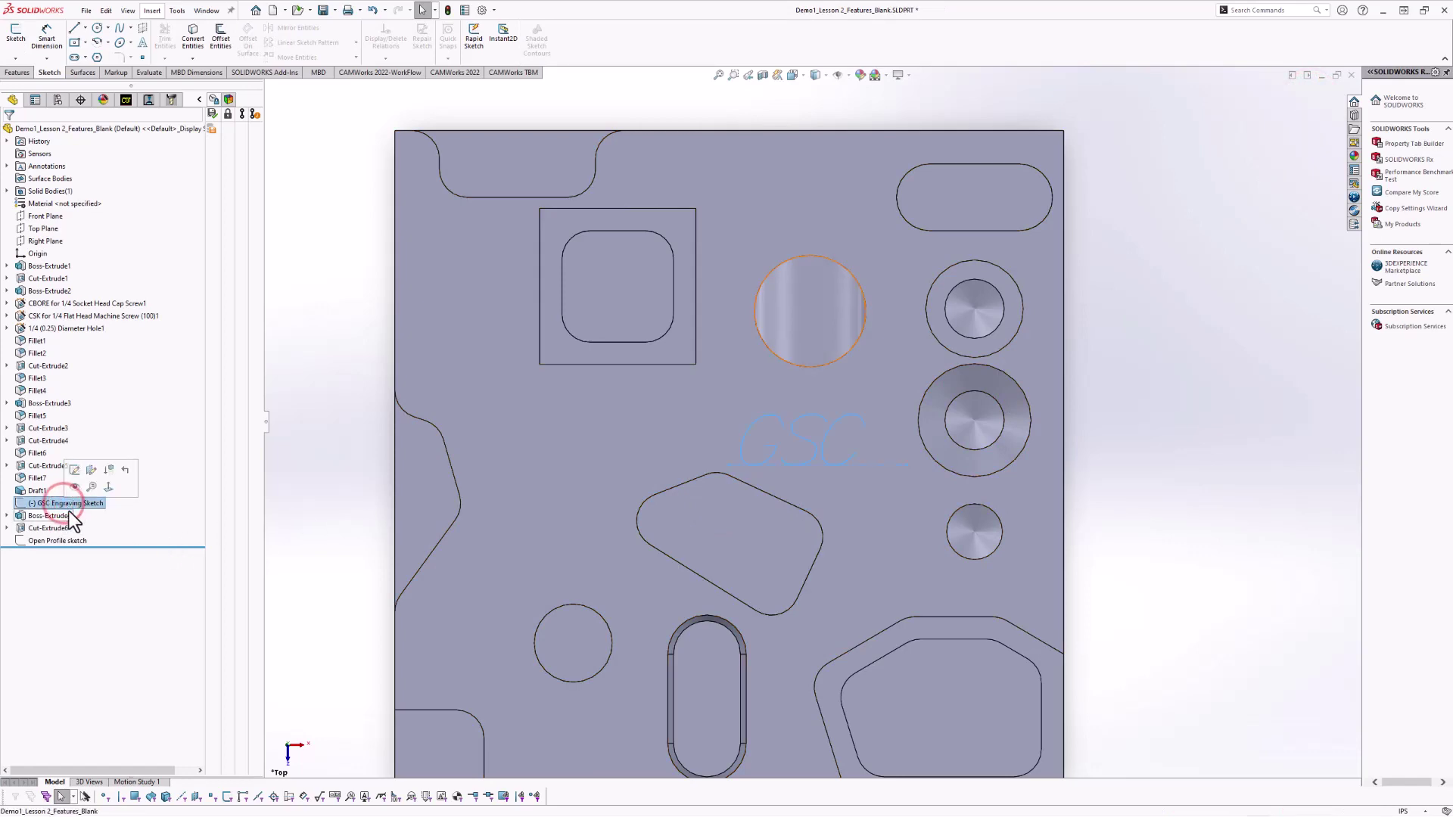
{"action": "left_click", "coordinate": [304, 436]}
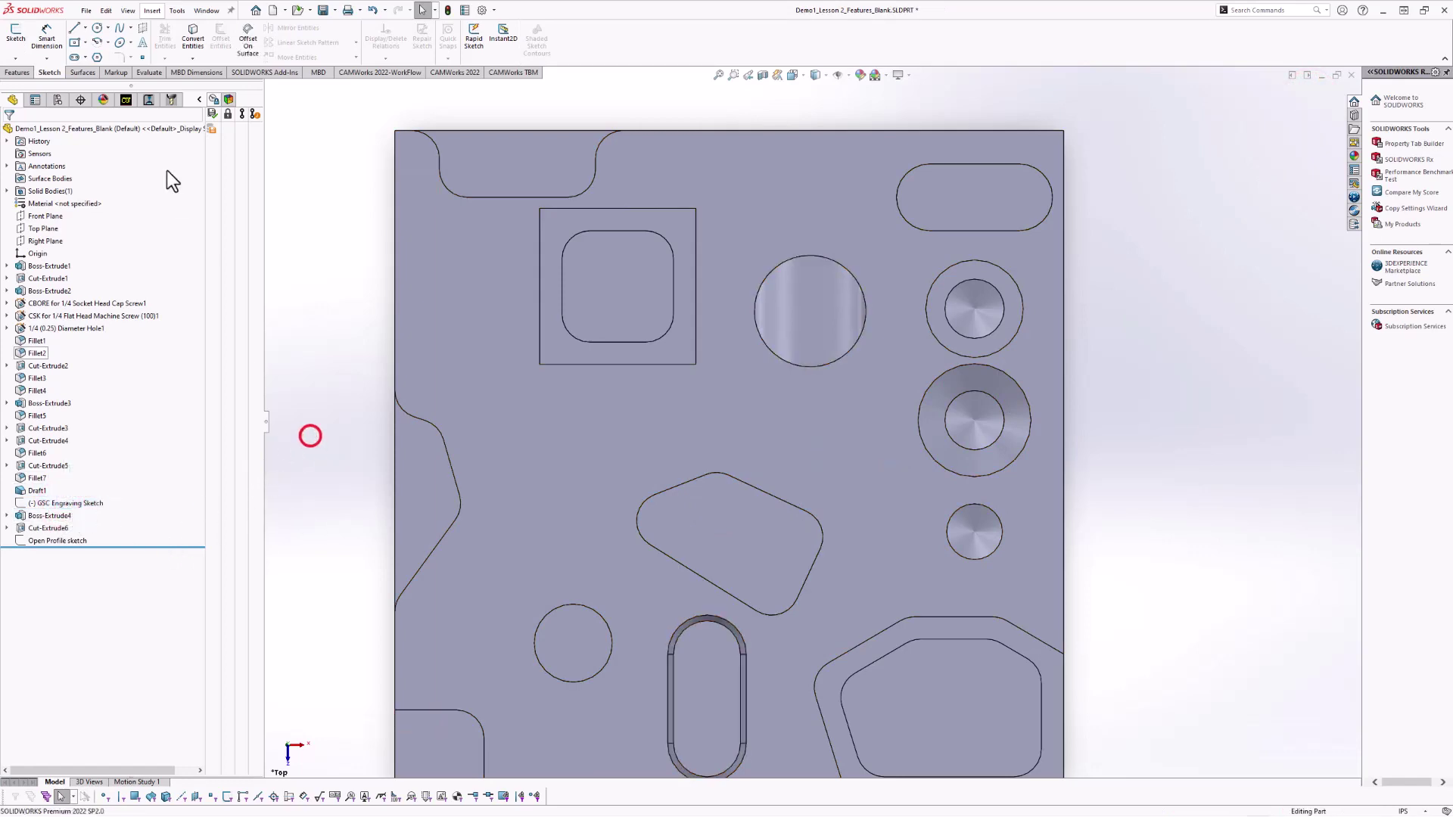
{"action": "left_click", "coordinate": [125, 100]}
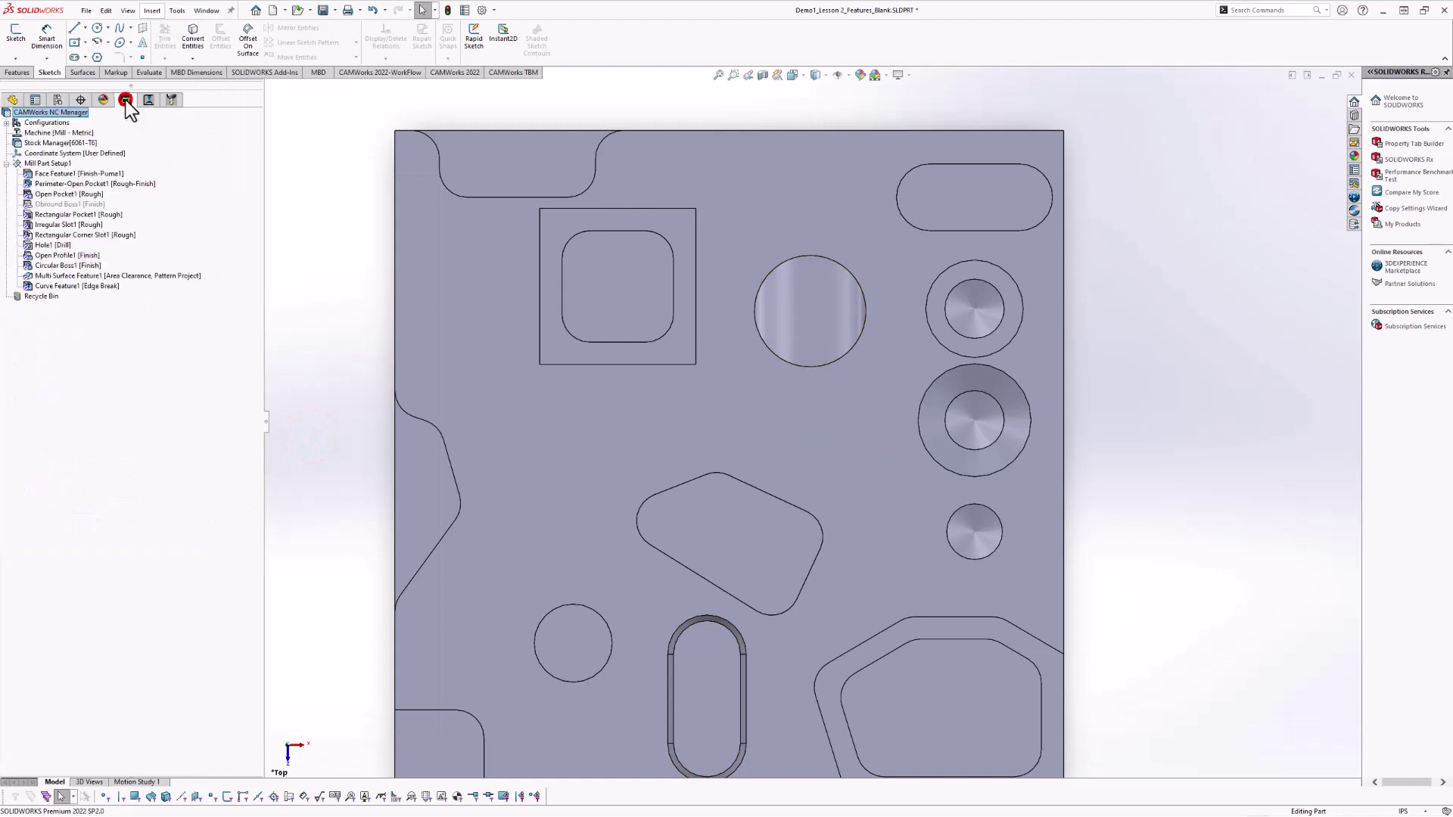
Start a 2.5 Axis Engrave Feature on Mill Part Setup1 with GSC Engraving Sketch as profile.
{"action": "right_click", "coordinate": [56, 163]}
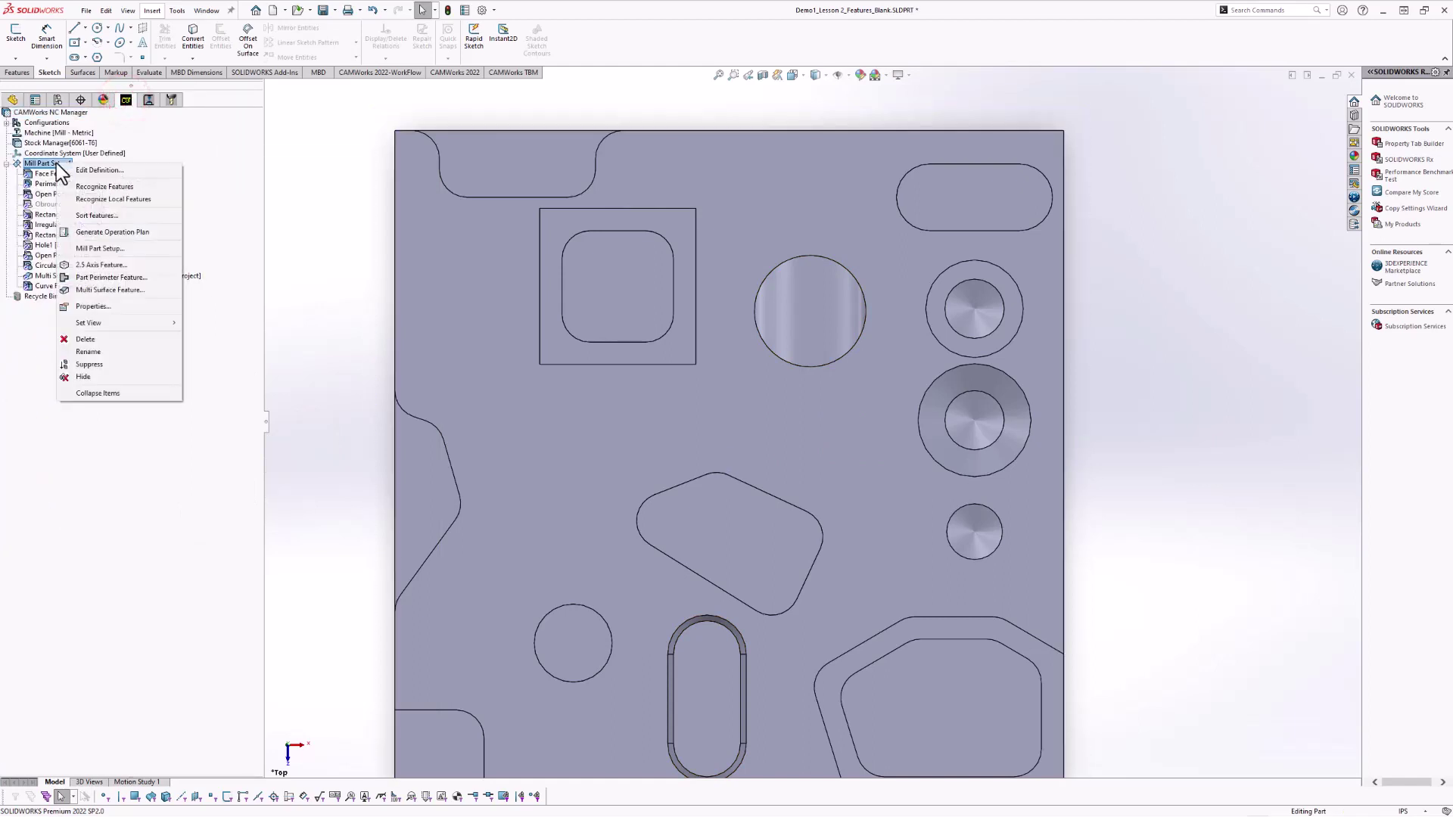
{"action": "left_click", "coordinate": [110, 266]}
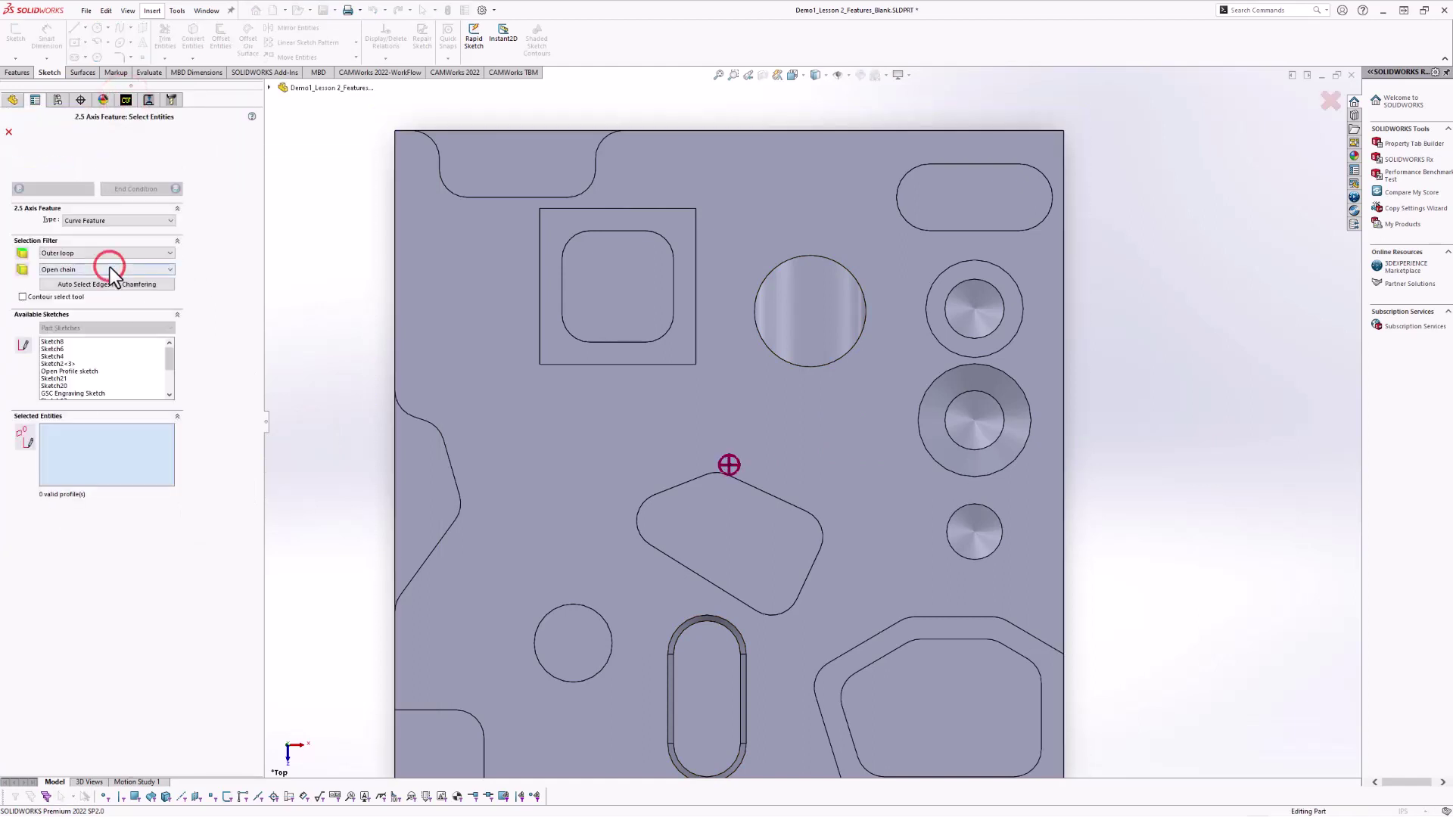
{"action": "left_click", "coordinate": [109, 220]}
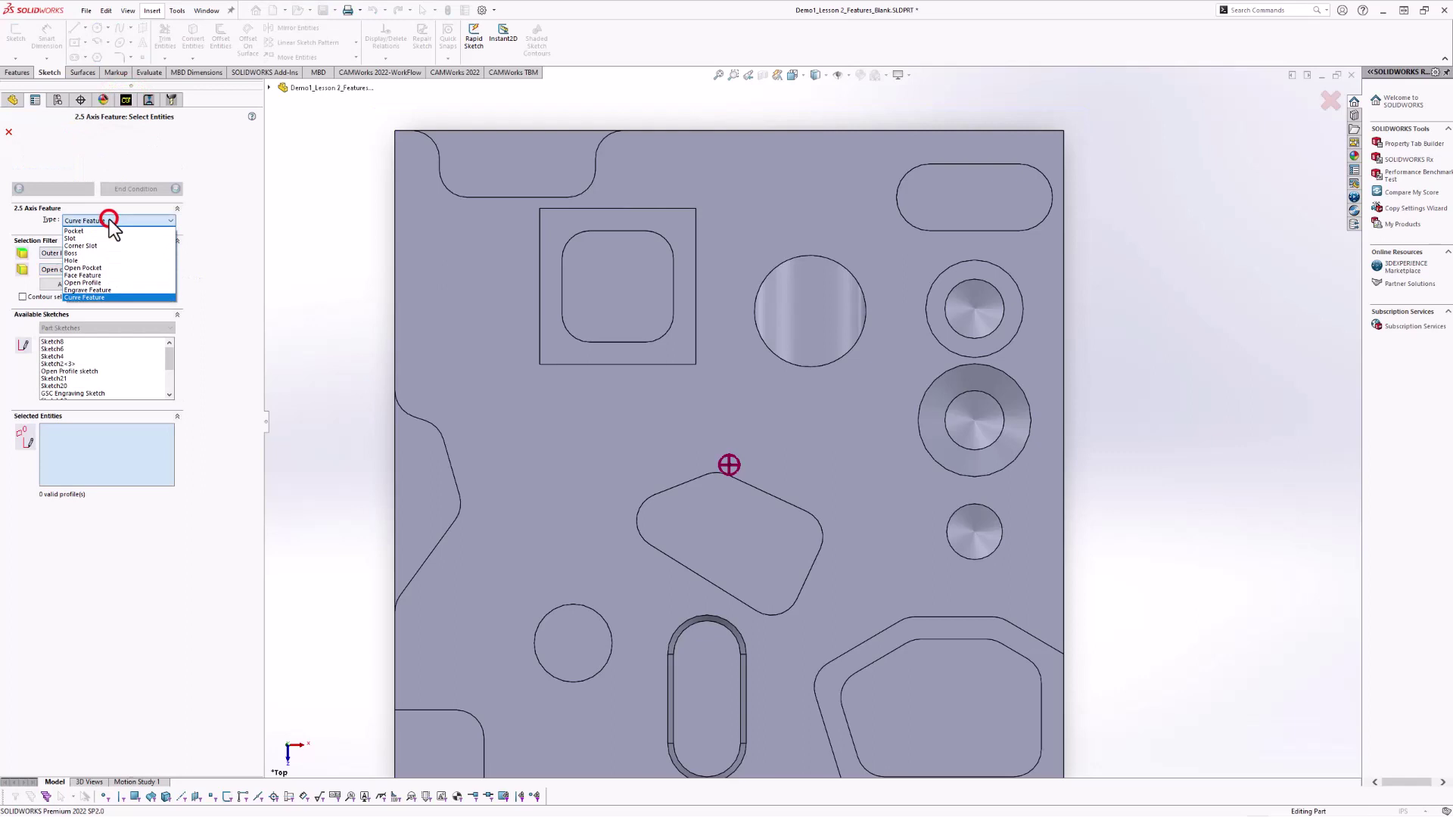
{"action": "left_click", "coordinate": [84, 290]}
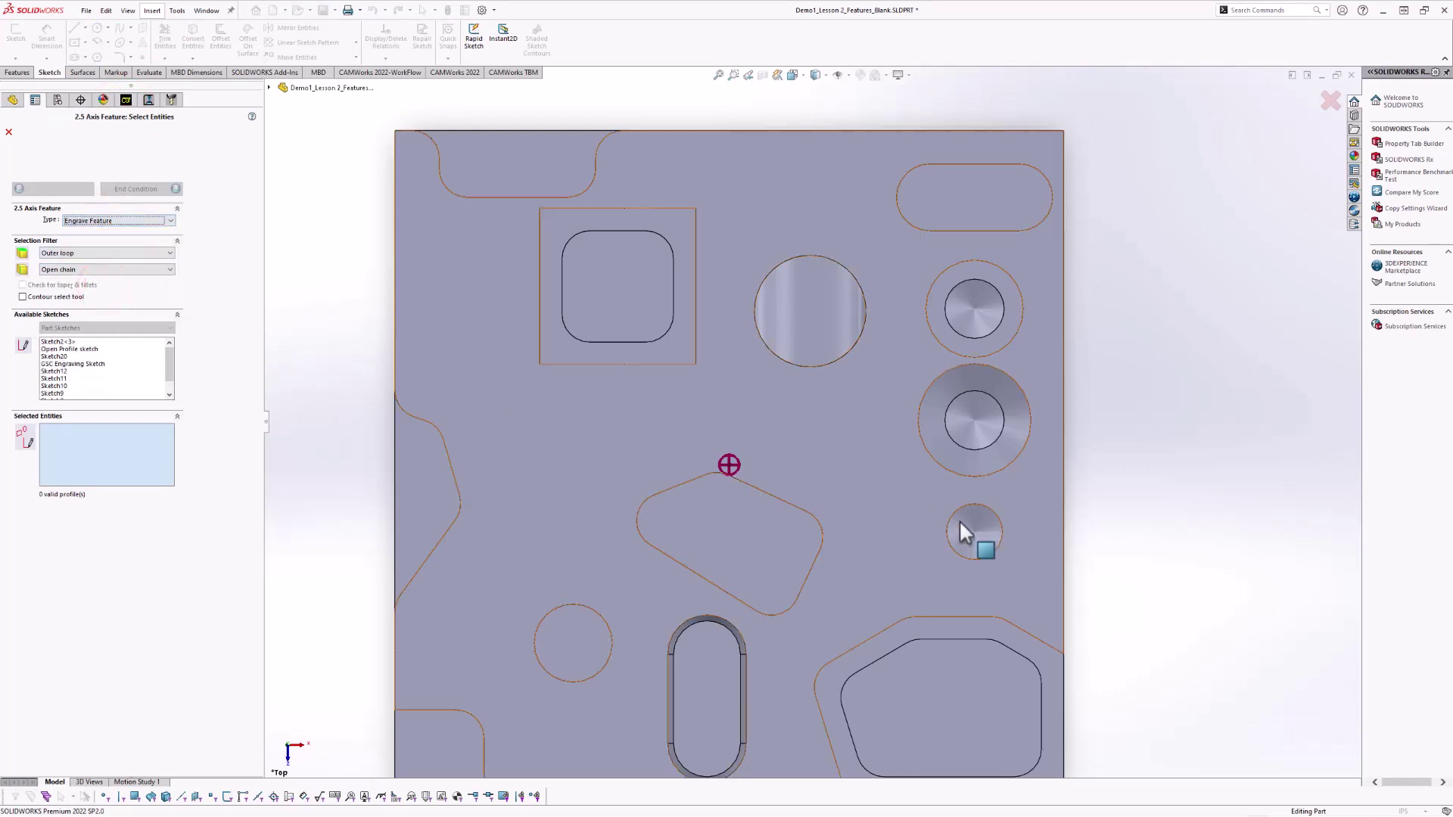
{"action": "left_click", "coordinate": [72, 365]}
{"action": "middle_click_drag", "start_coordinate": [665, 402], "coordinate": [652, 330]}
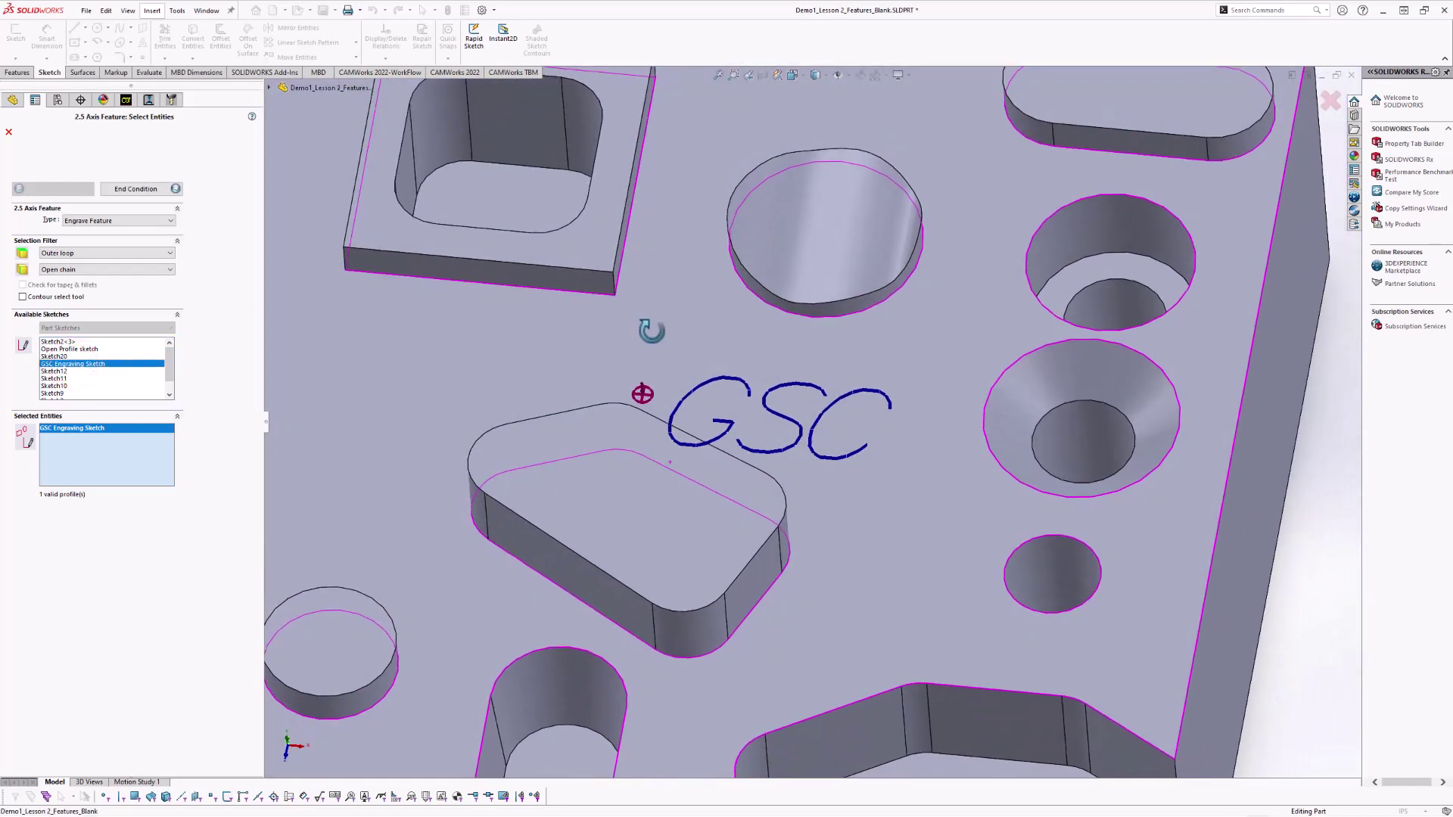
Give the feature a blind 0.02in depth and Engrave strategy, creating Engrave Feature1.
{"action": "left_click", "coordinate": [133, 189]}
{"action": "middle_click_drag", "start_coordinate": [710, 407], "coordinate": [776, 389]}
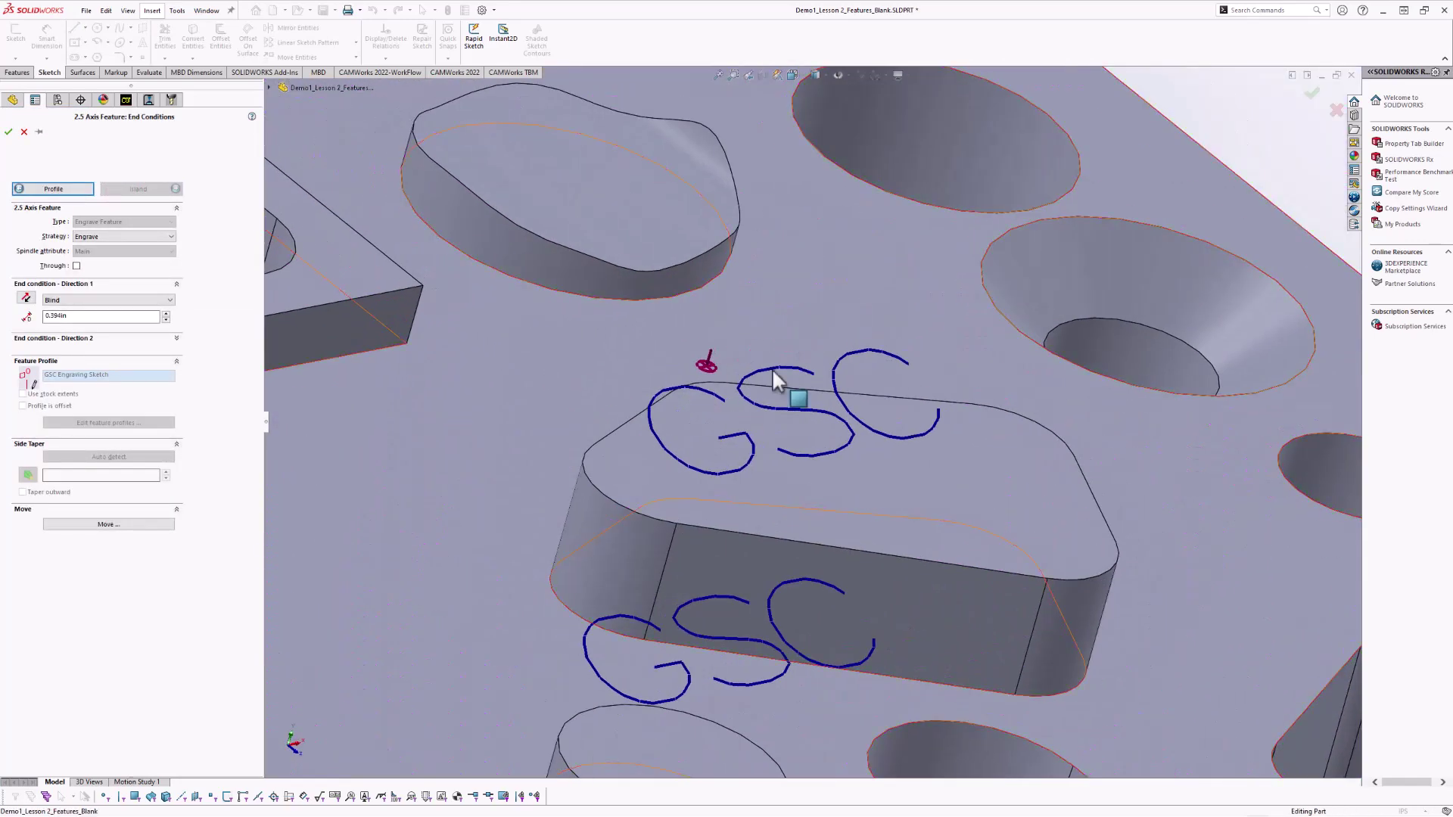
{"action": "double_click", "coordinate": [86, 317]}
{"action": "left_click", "coordinate": [211, 333]}
{"action": "mouse_move", "coordinate": [607, 374]}
{"action": "middle_mouse_down"}
{"action": "mouse_move", "coordinate": [708, 346]}
{"action": "mouse_move", "coordinate": [688, 363]}
{"action": "middle_mouse_up"}
{"action": "scroll", "coordinate": [701, 424], "scroll_direction": "up", "scroll_amount": 2}
{"action": "mouse_move", "coordinate": [701, 423]}
{"action": "middle_mouse_down"}
{"action": "mouse_move", "coordinate": [618, 377]}
{"action": "mouse_move", "coordinate": [529, 416]}
{"action": "mouse_move", "coordinate": [469, 382]}
{"action": "middle_mouse_up"}
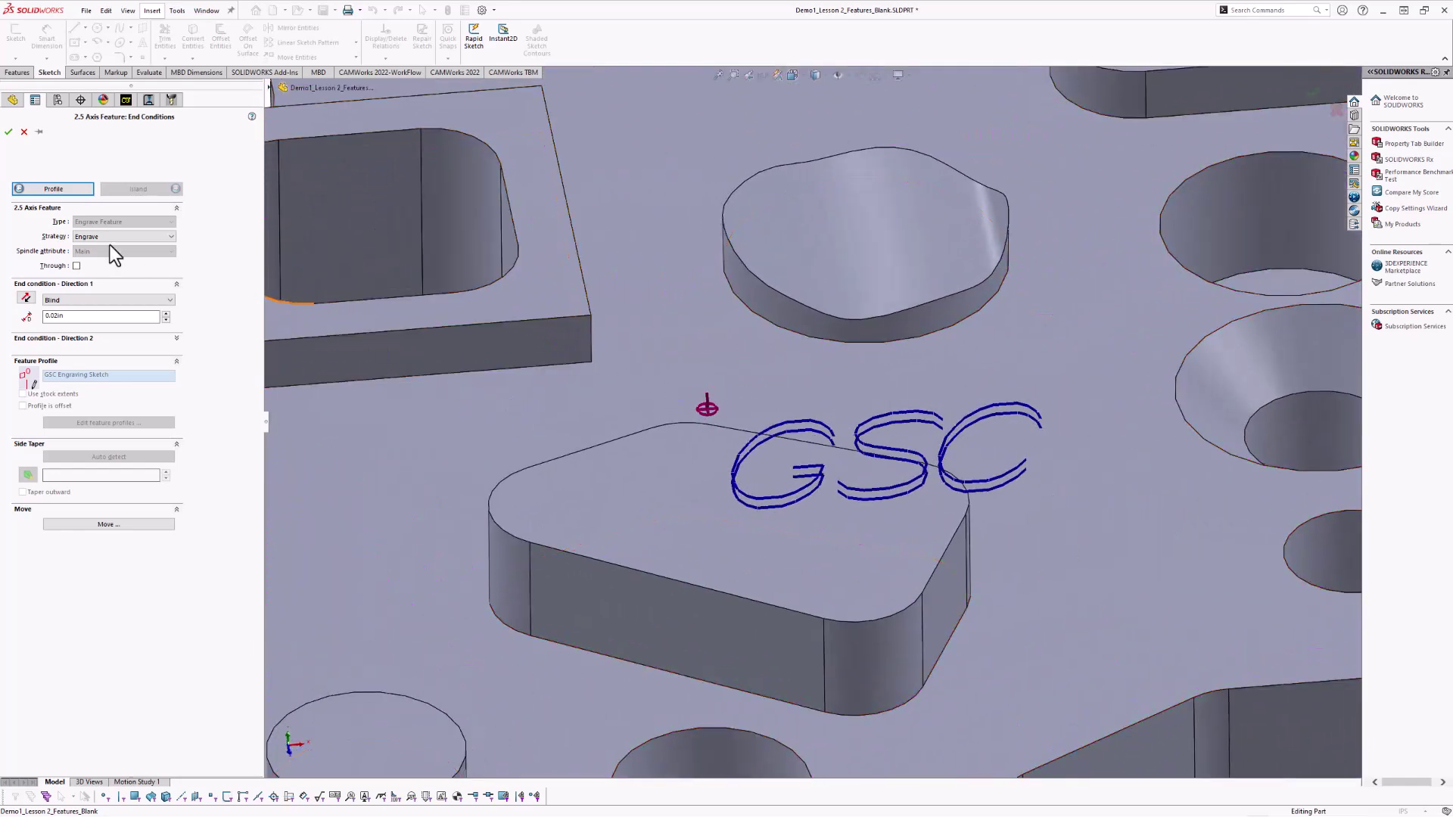
{"action": "left_click", "coordinate": [97, 238]}
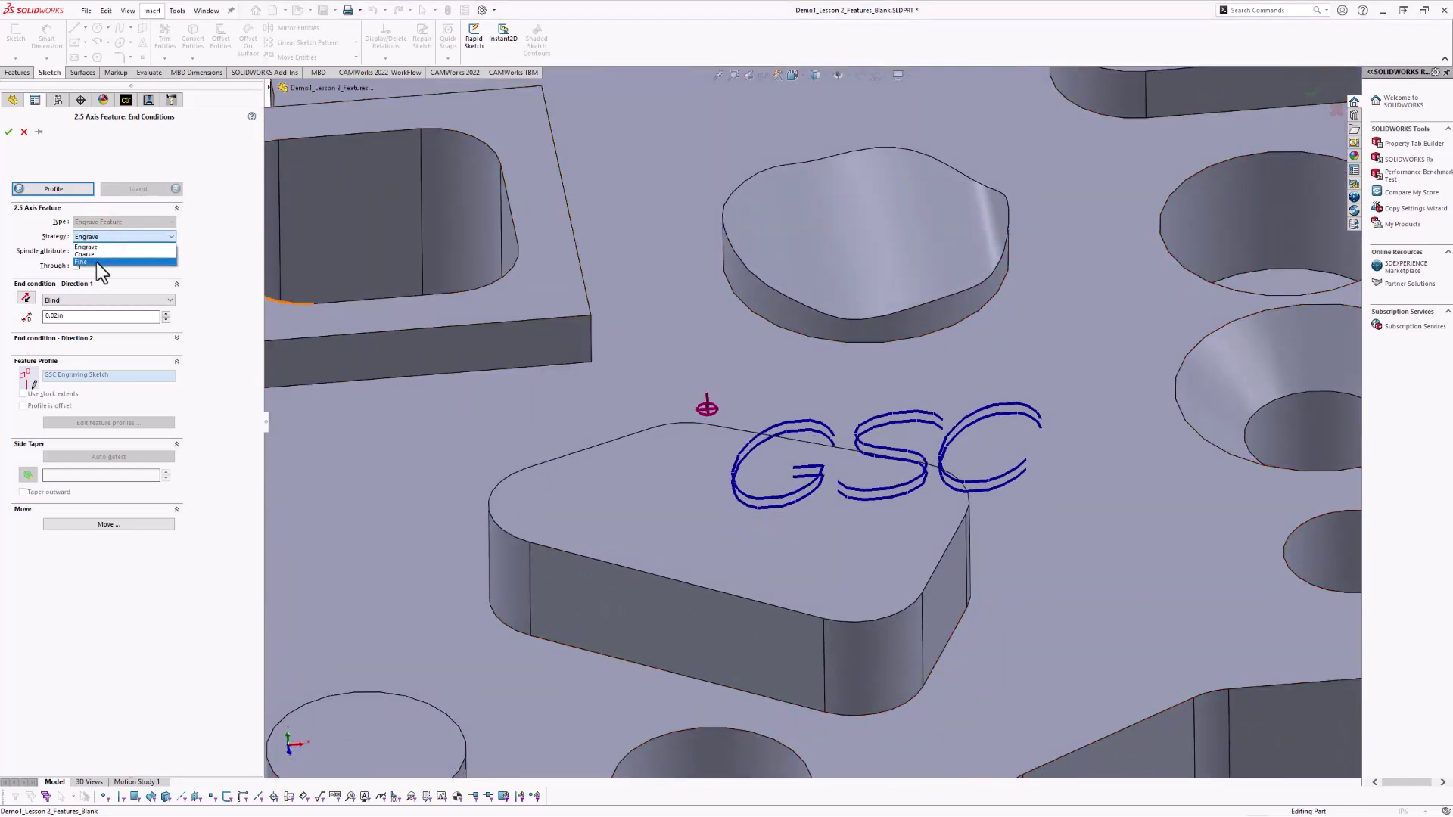
{"action": "left_click", "coordinate": [99, 248]}
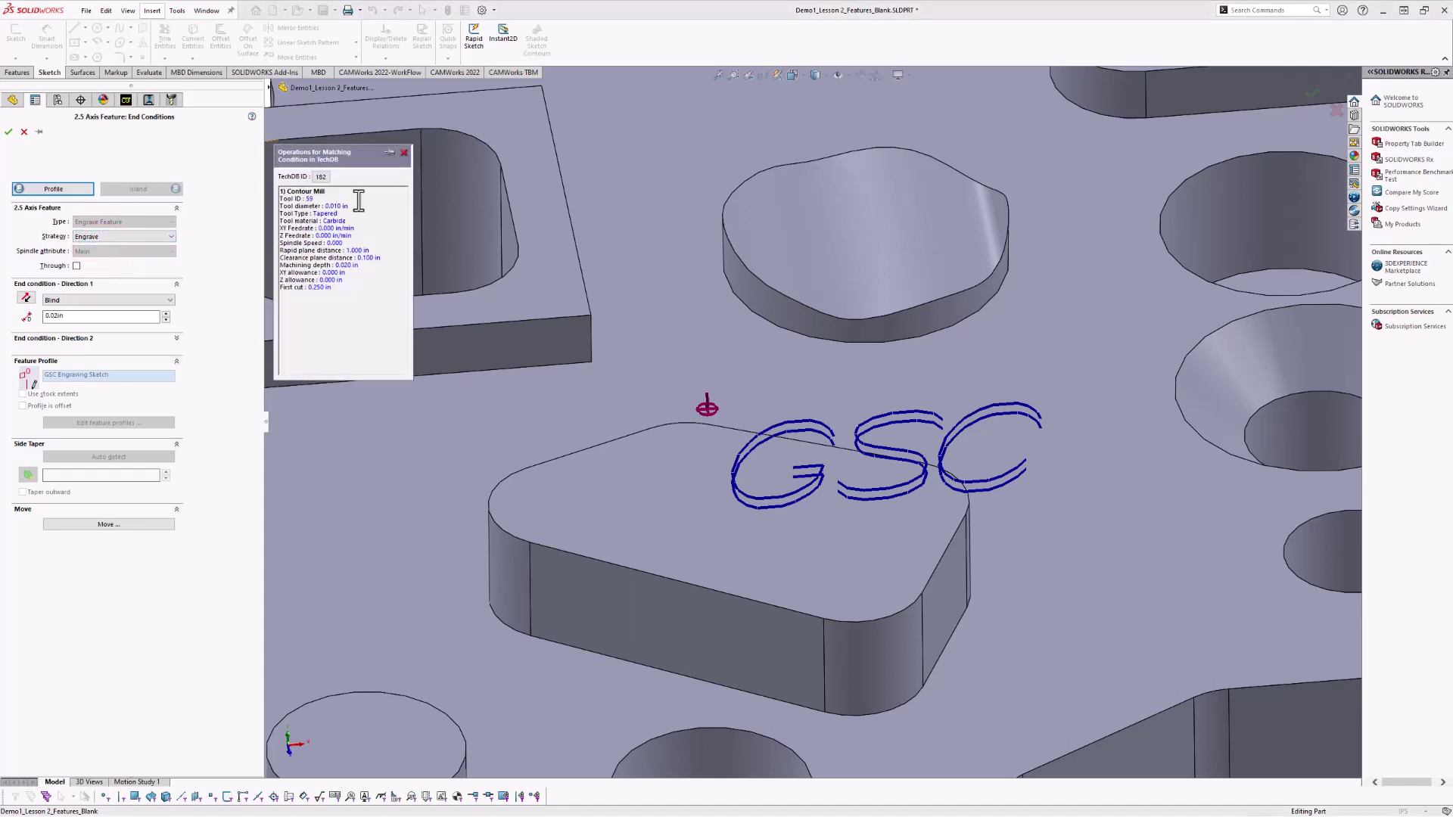
{"action": "left_click", "coordinate": [8, 134]}
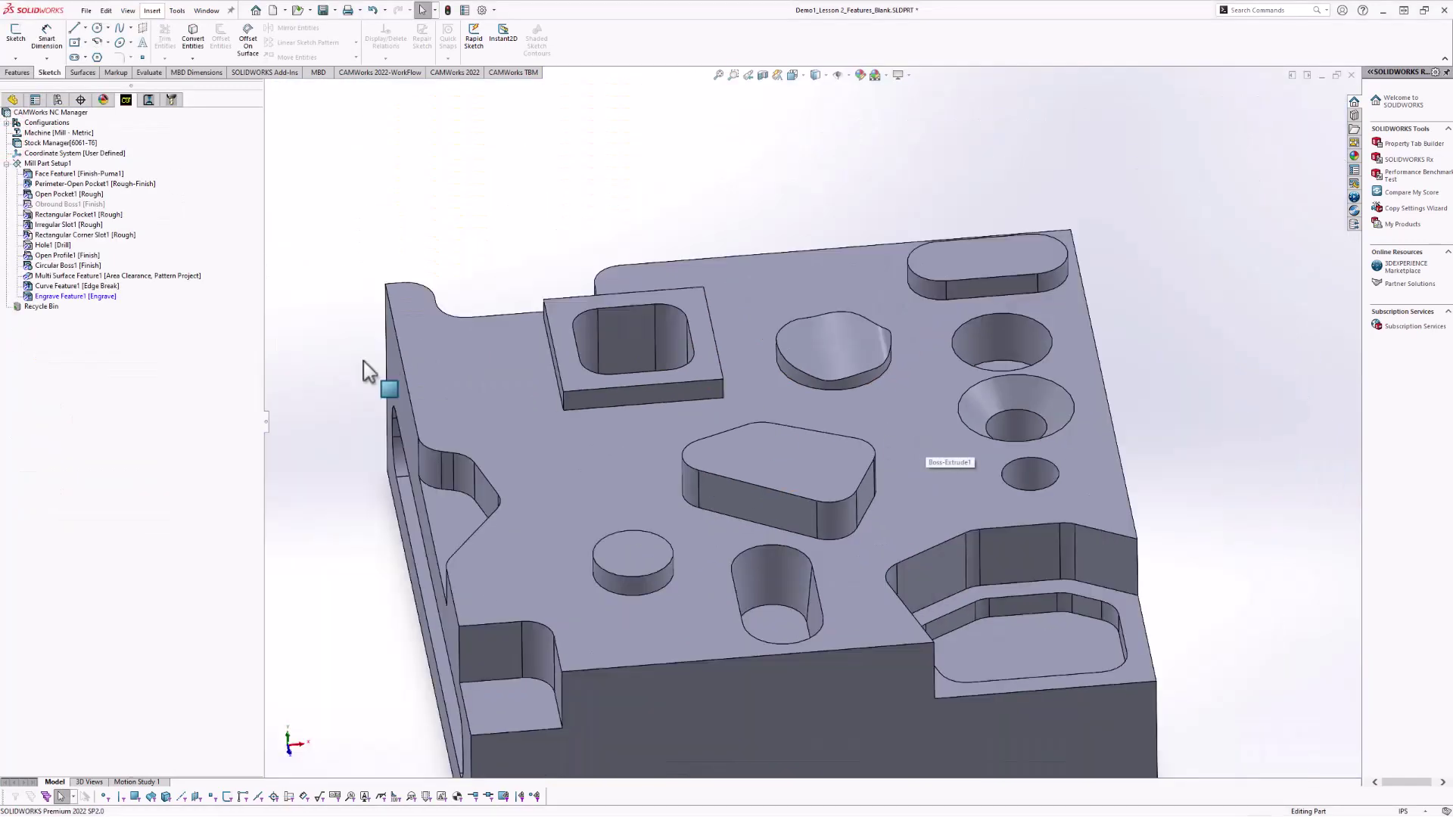
Generate the operation plan for Engrave Feature1 and select the resulting Contour Mill10 operation.
{"action": "right_click", "coordinate": [82, 296]}
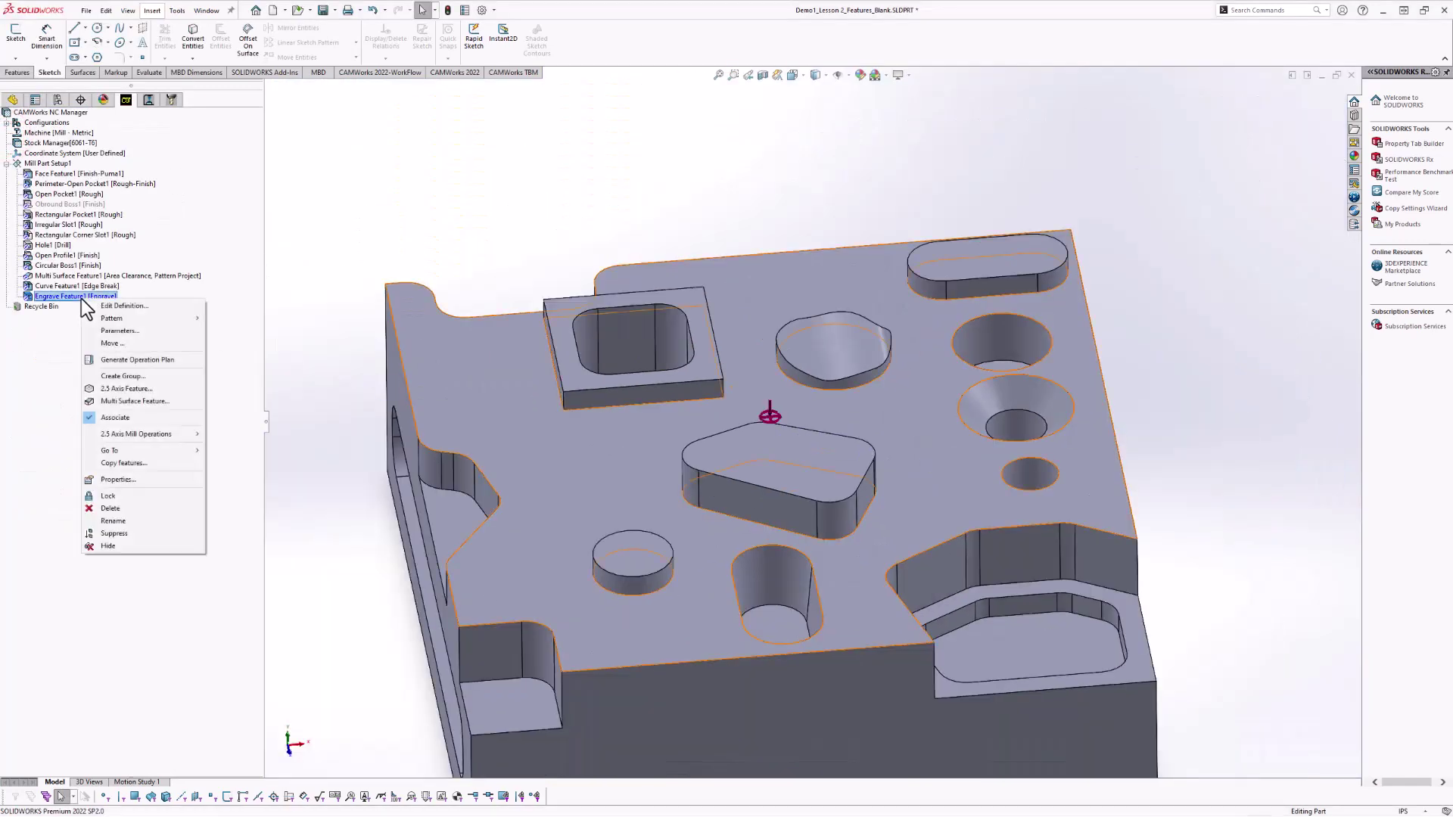
{"action": "left_click", "coordinate": [121, 361]}
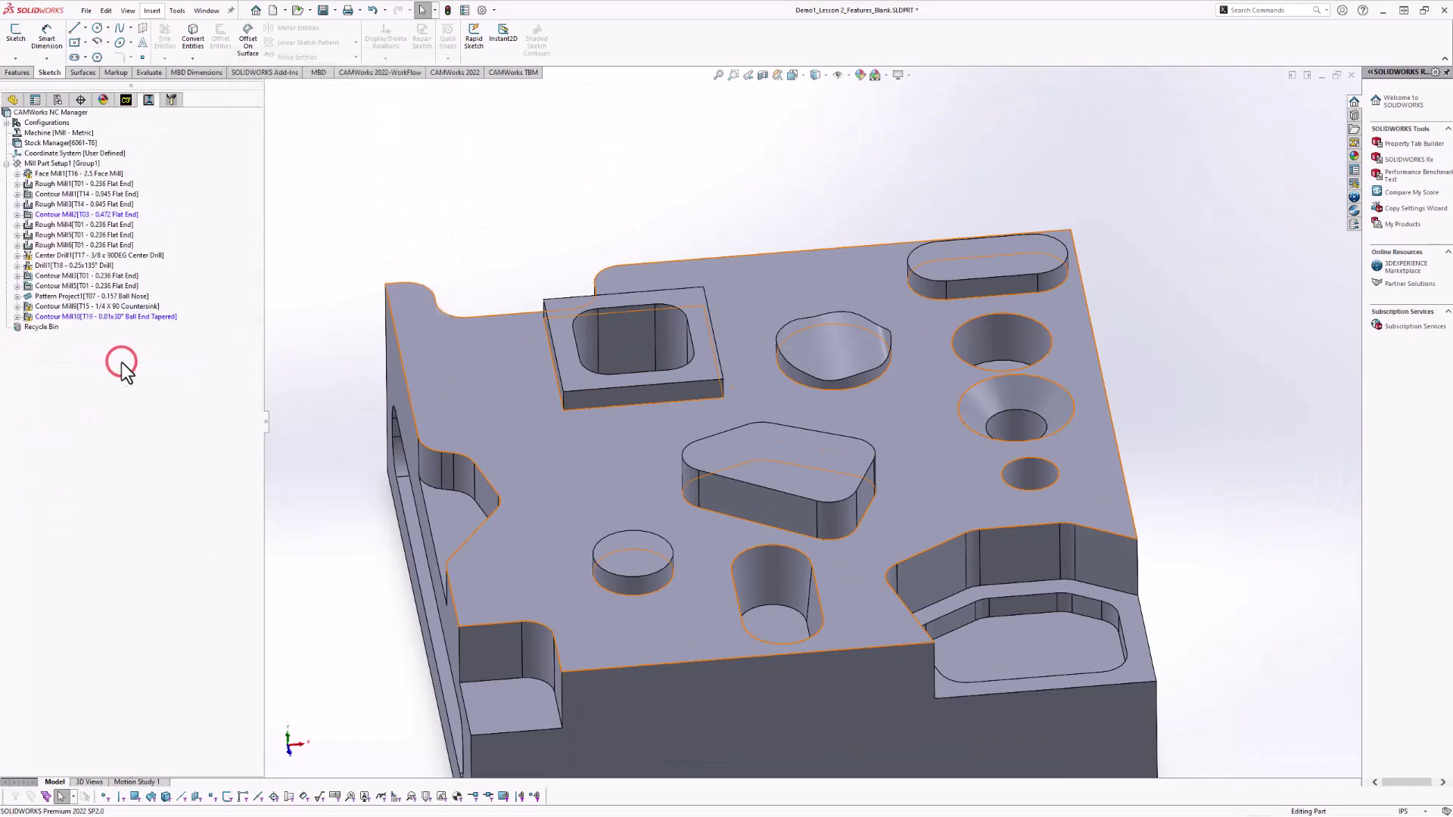
{"action": "left_click", "coordinate": [126, 101]}
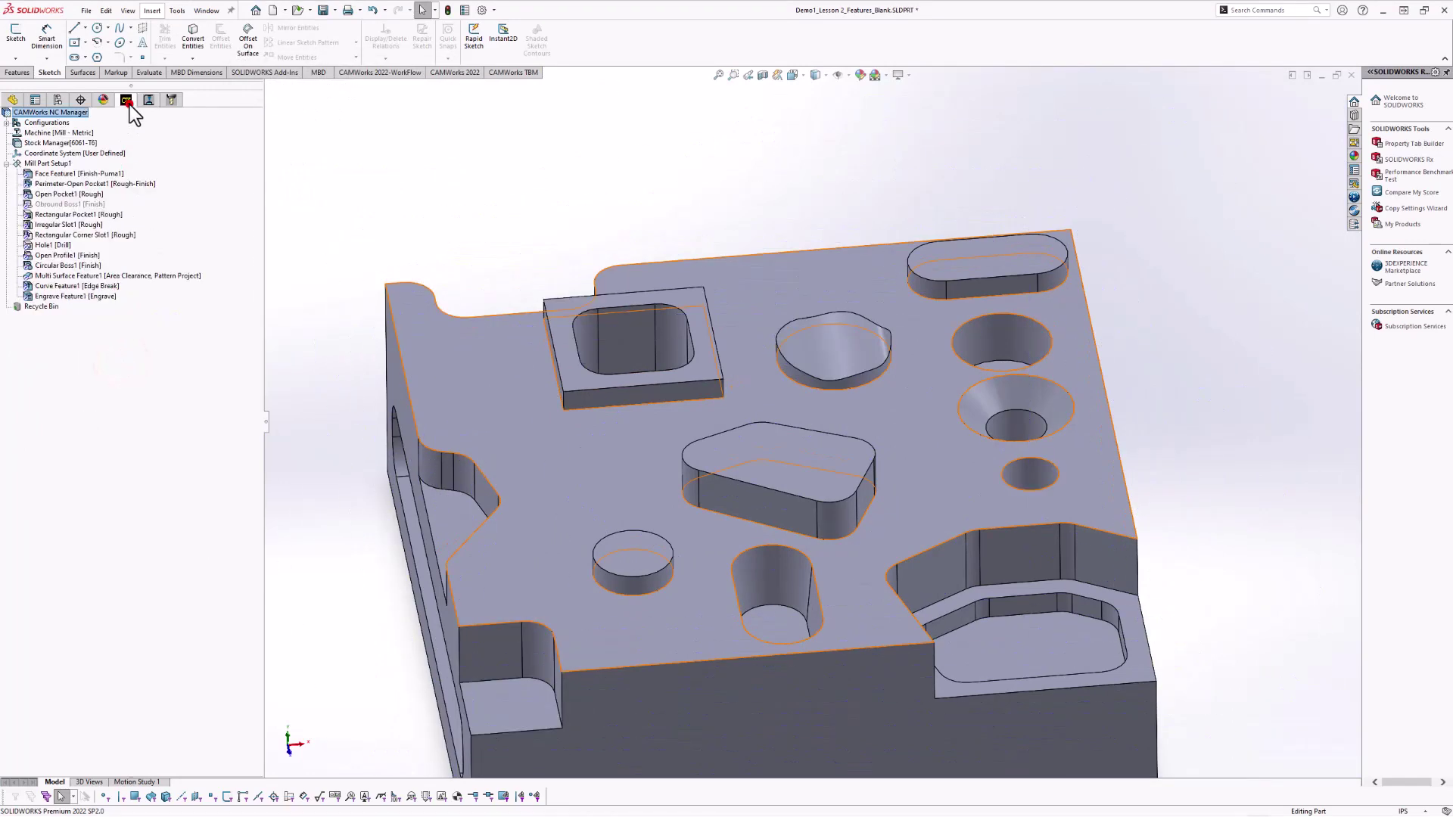
{"action": "left_click", "coordinate": [61, 298]}
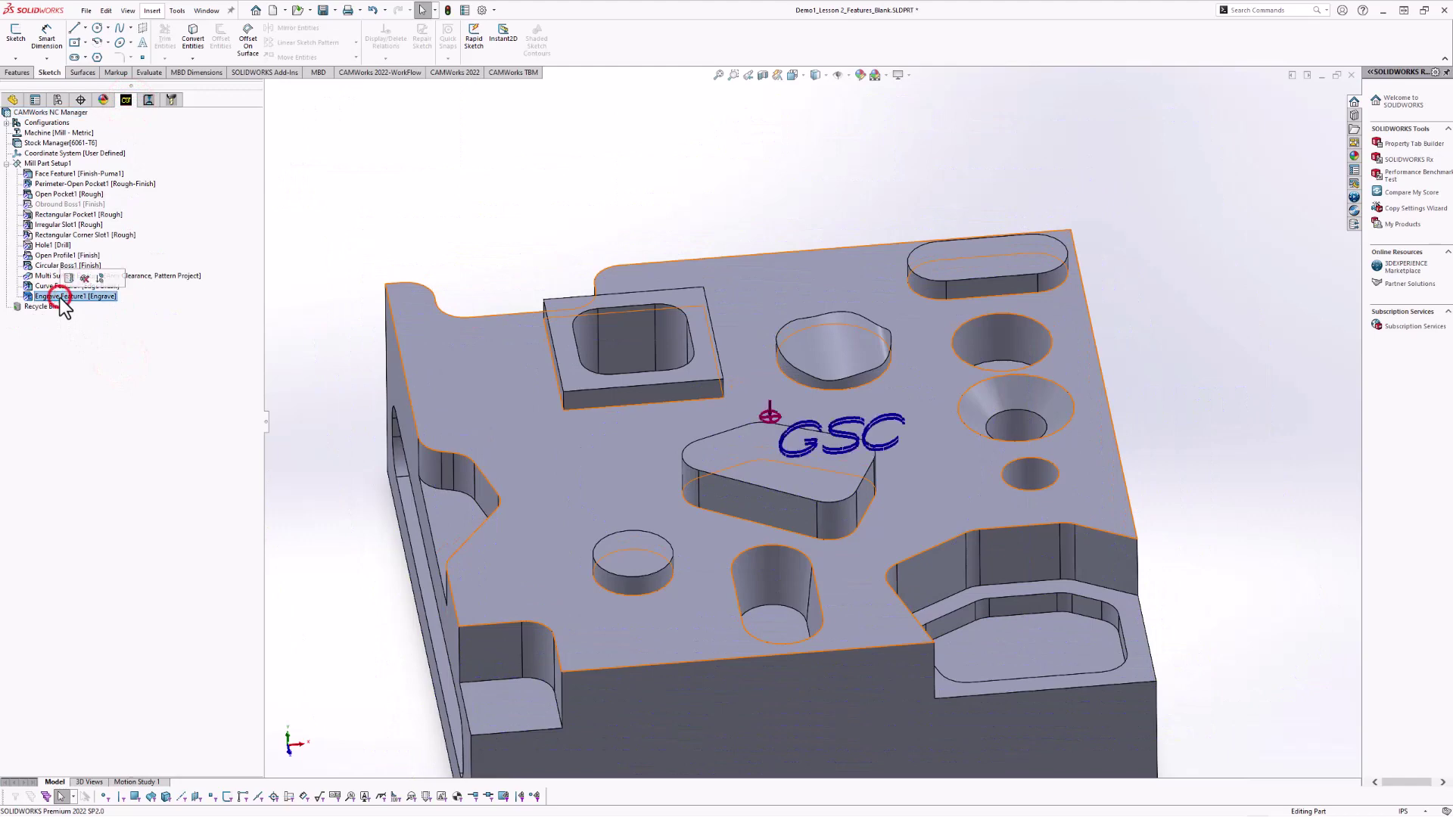
{"action": "left_click", "coordinate": [148, 101]}
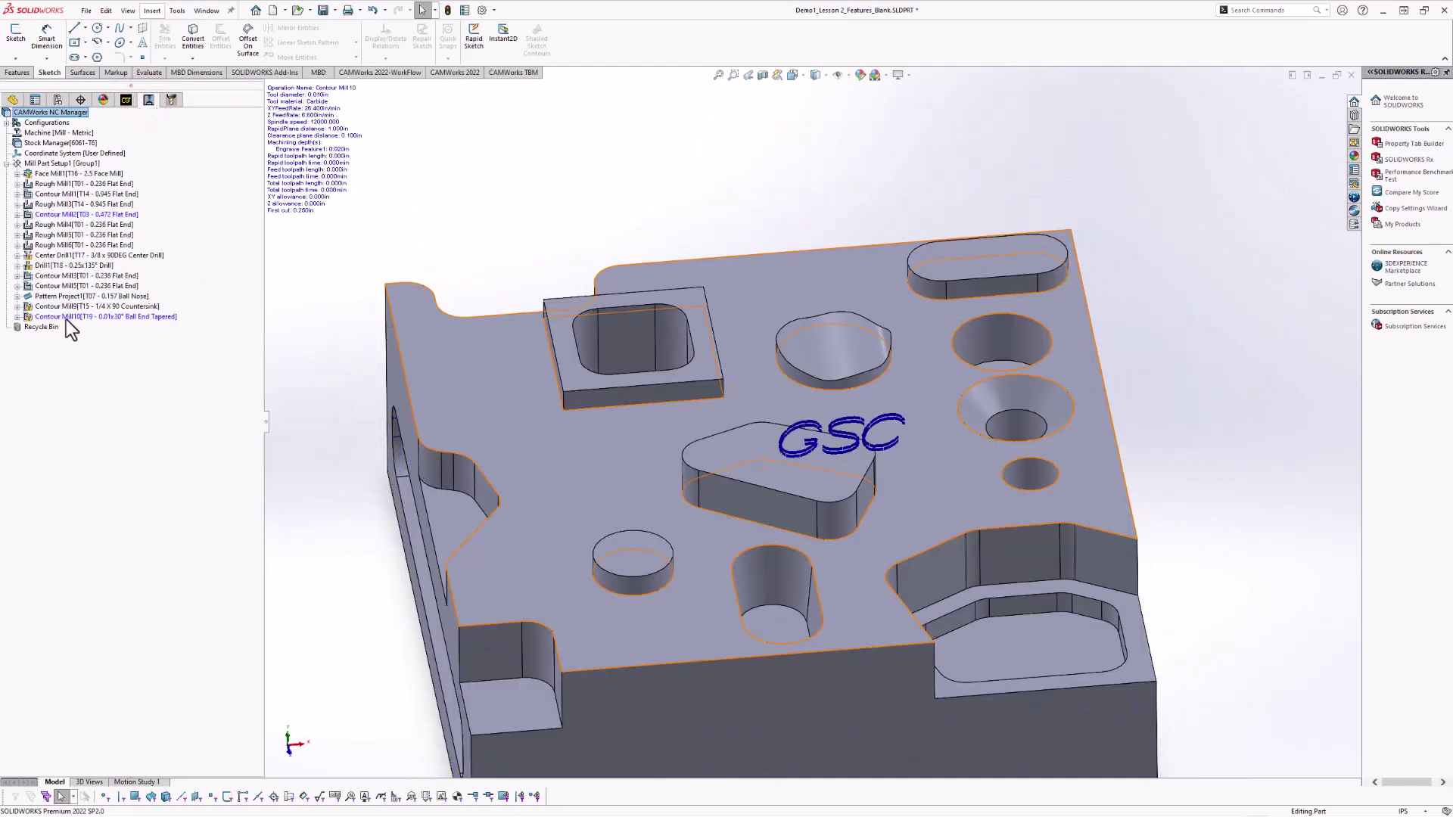
{"action": "left_click", "coordinate": [66, 318]}
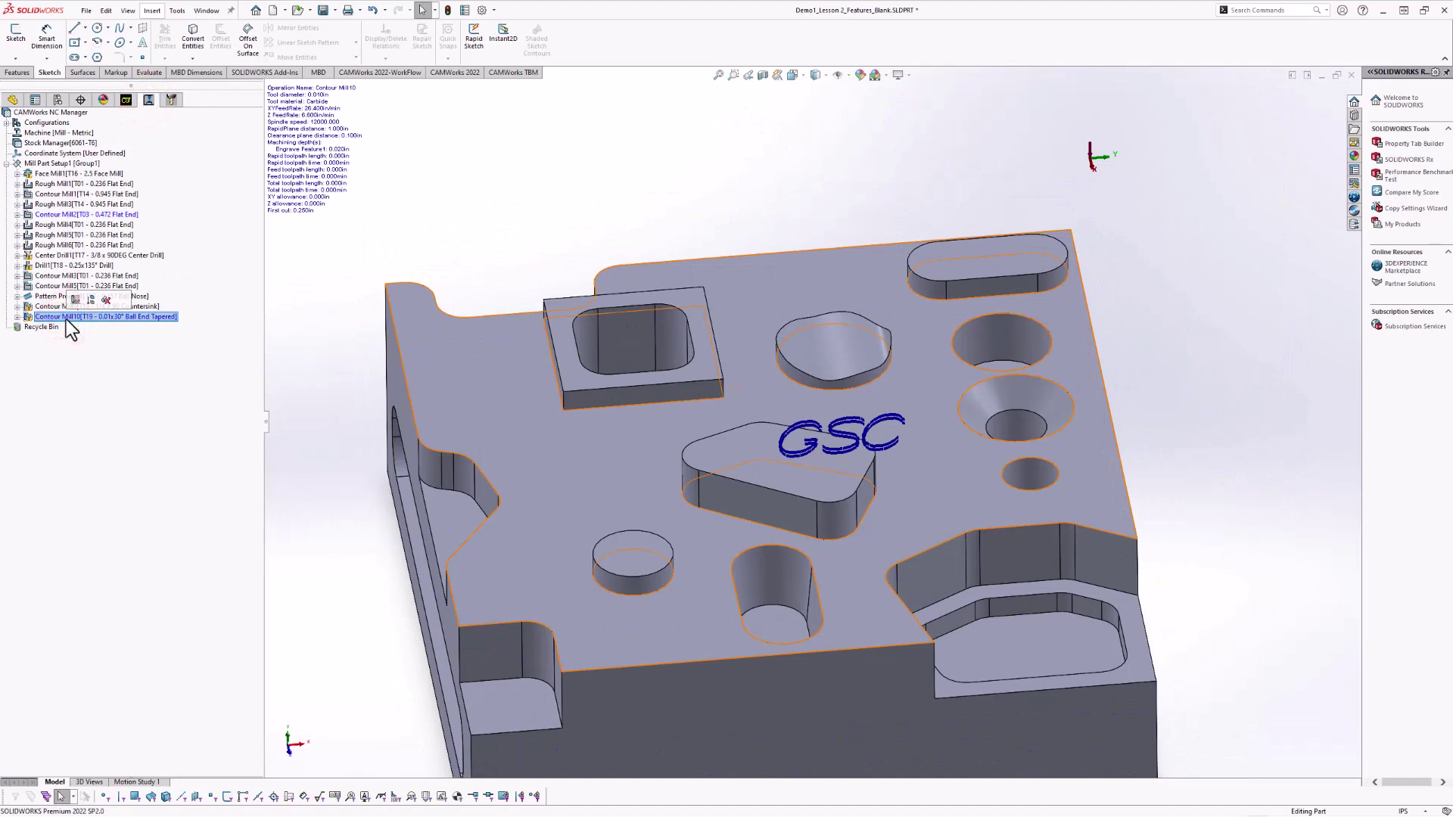
Generate and inspect the Contour Mill10 toolpath over the GSC letters, then launch its simulation.
{"action": "right_click", "coordinate": [66, 319]}
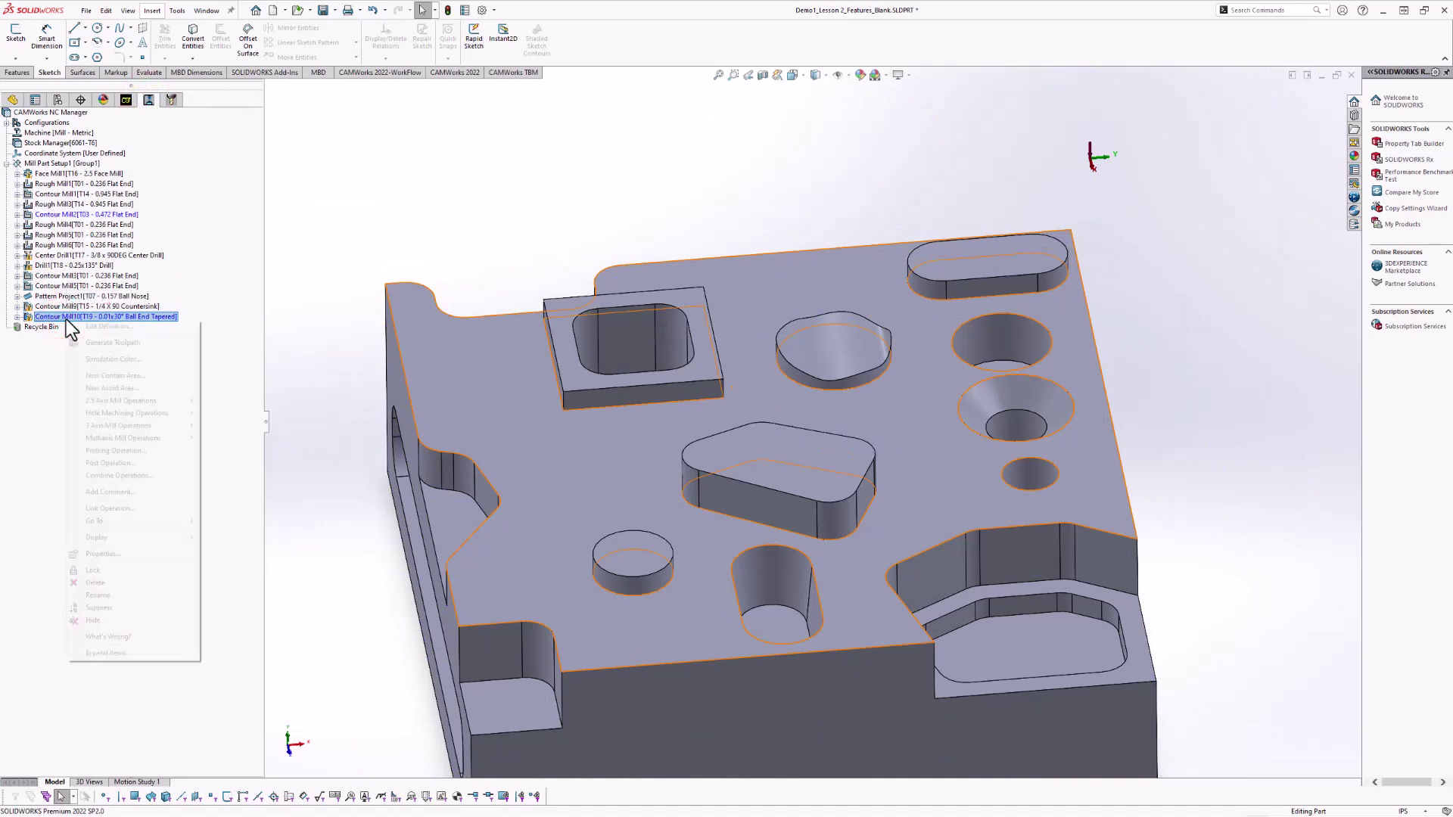
{"action": "left_click", "coordinate": [106, 343]}
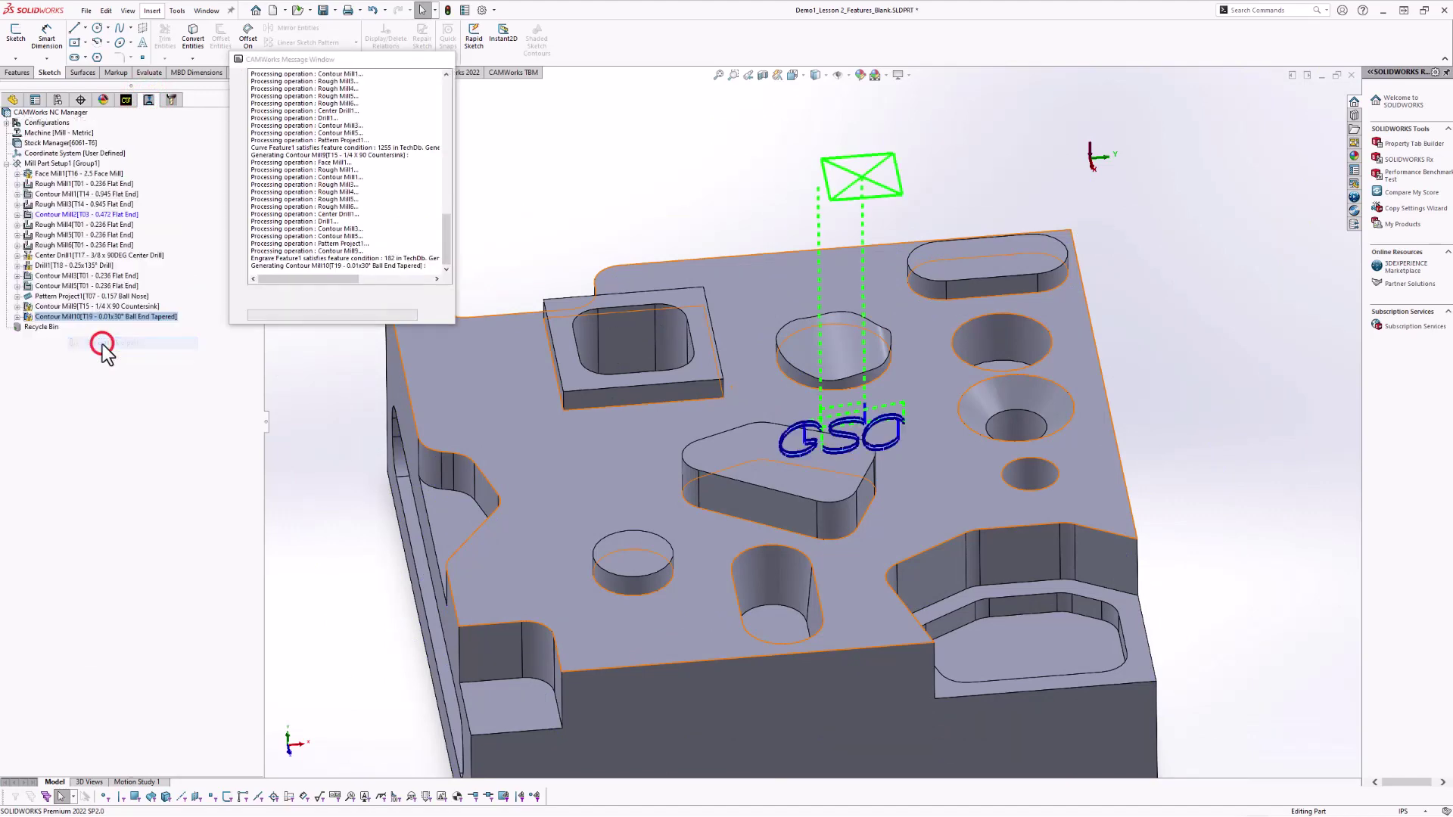
{"action": "scroll", "coordinate": [847, 447], "scroll_direction": "down", "scroll_amount": 3}
{"action": "mouse_move", "coordinate": [848, 446]}
{"action": "middle_mouse_down"}
{"action": "mouse_move", "coordinate": [896, 396]}
{"action": "mouse_move", "coordinate": [765, 314]}
{"action": "middle_mouse_up"}
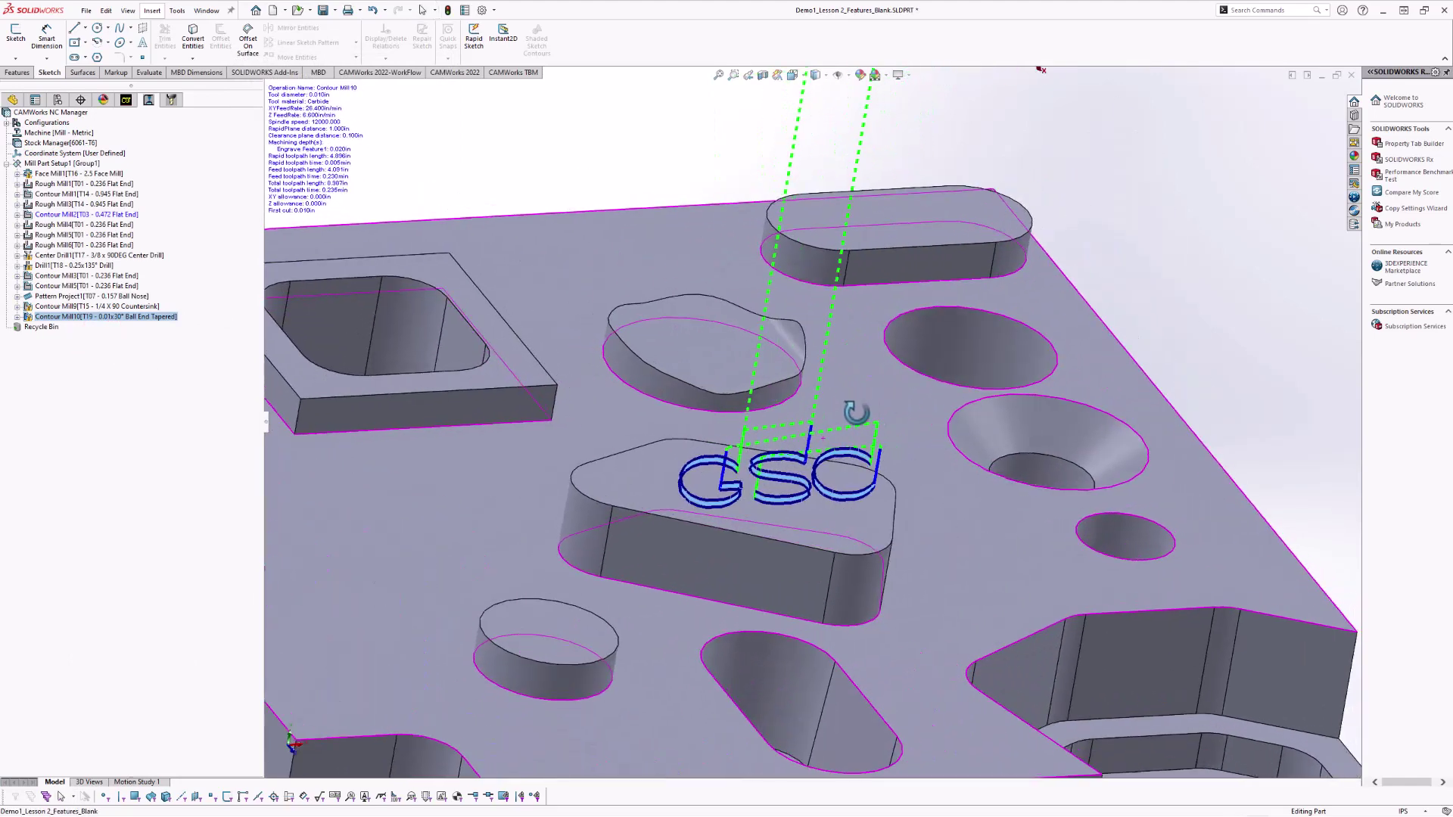
{"action": "right_click", "coordinate": [80, 317]}
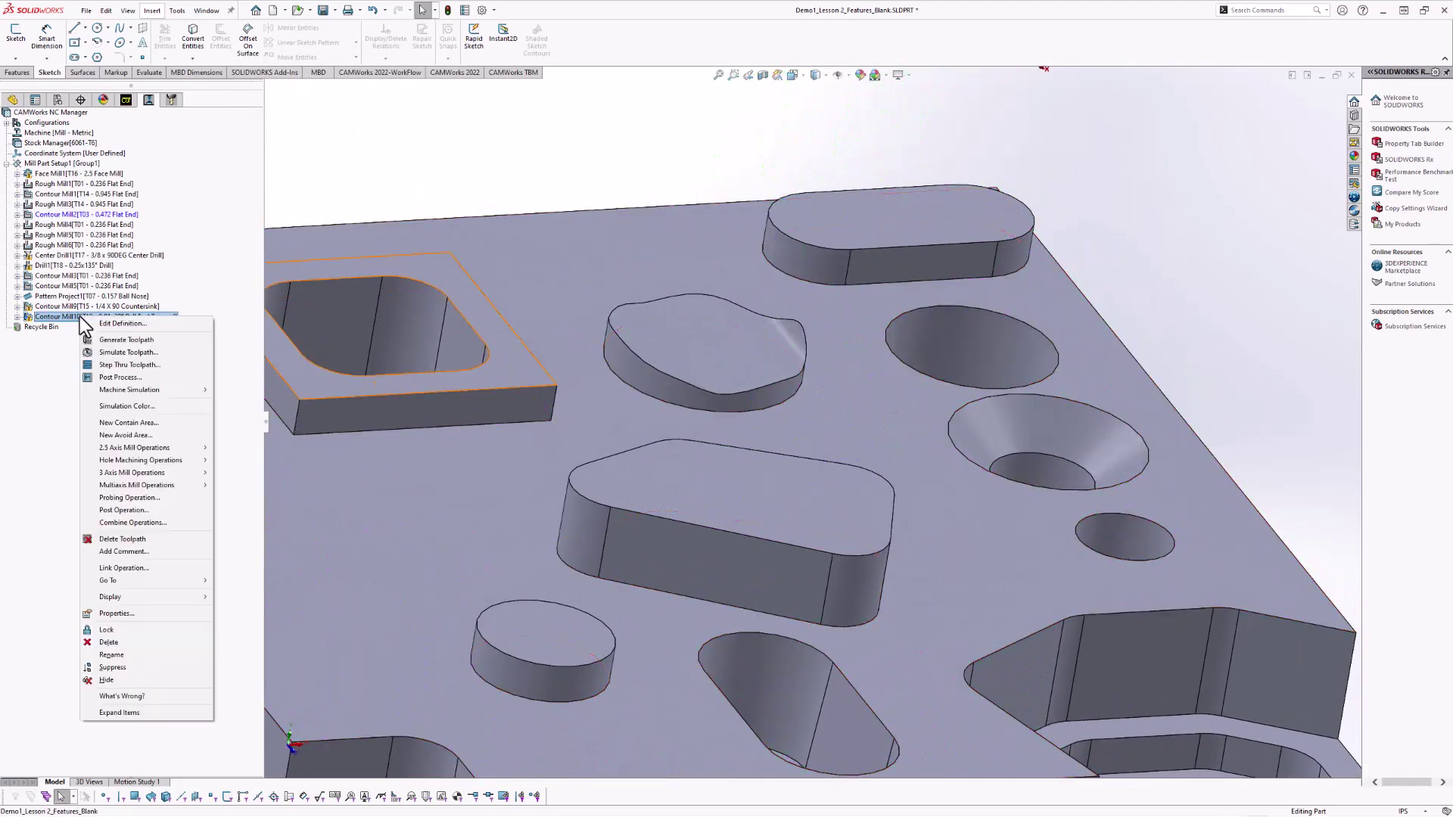
{"action": "left_click", "coordinate": [112, 353]}
Run the Contour Mill10 cutting simulation, watch GSC engrave into the stock, then close it.
{"action": "left_click", "coordinate": [71, 259]}
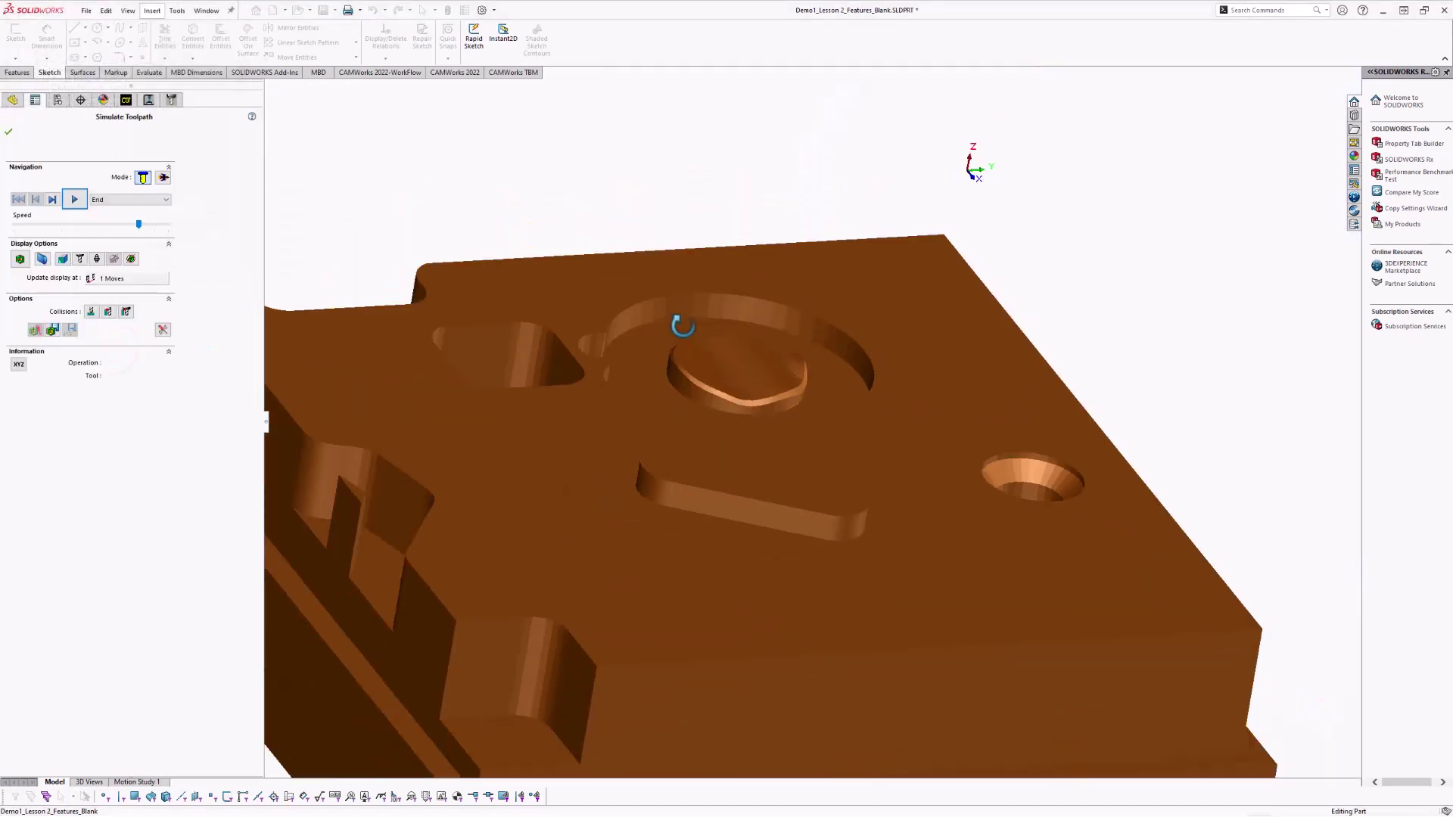
{"action": "left_click", "coordinate": [81, 201]}
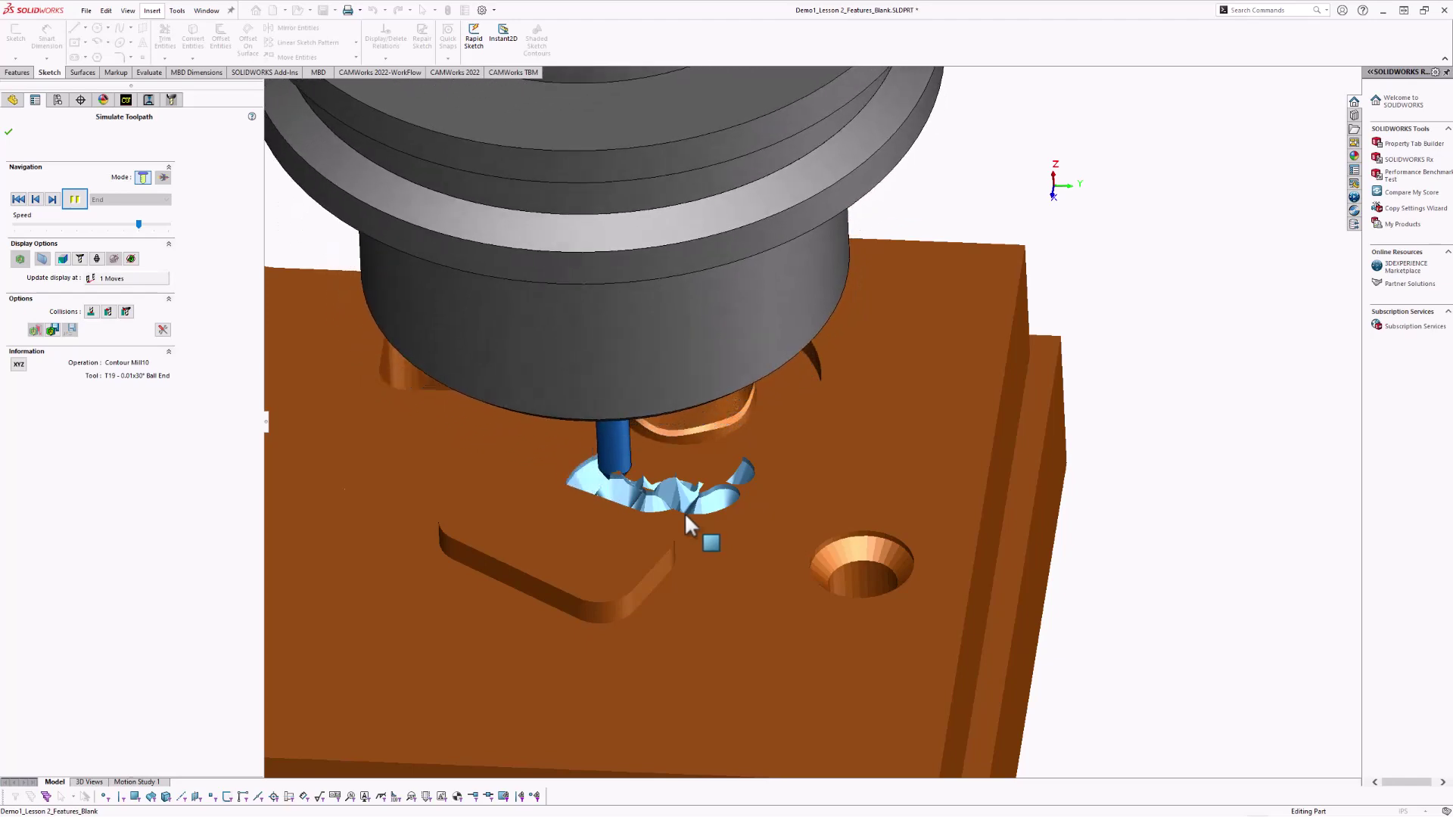
{"action": "middle_click_drag", "start_coordinate": [675, 507], "coordinate": [640, 362]}
{"action": "scroll", "coordinate": [640, 362], "scroll_direction": "down", "scroll_amount": 4}
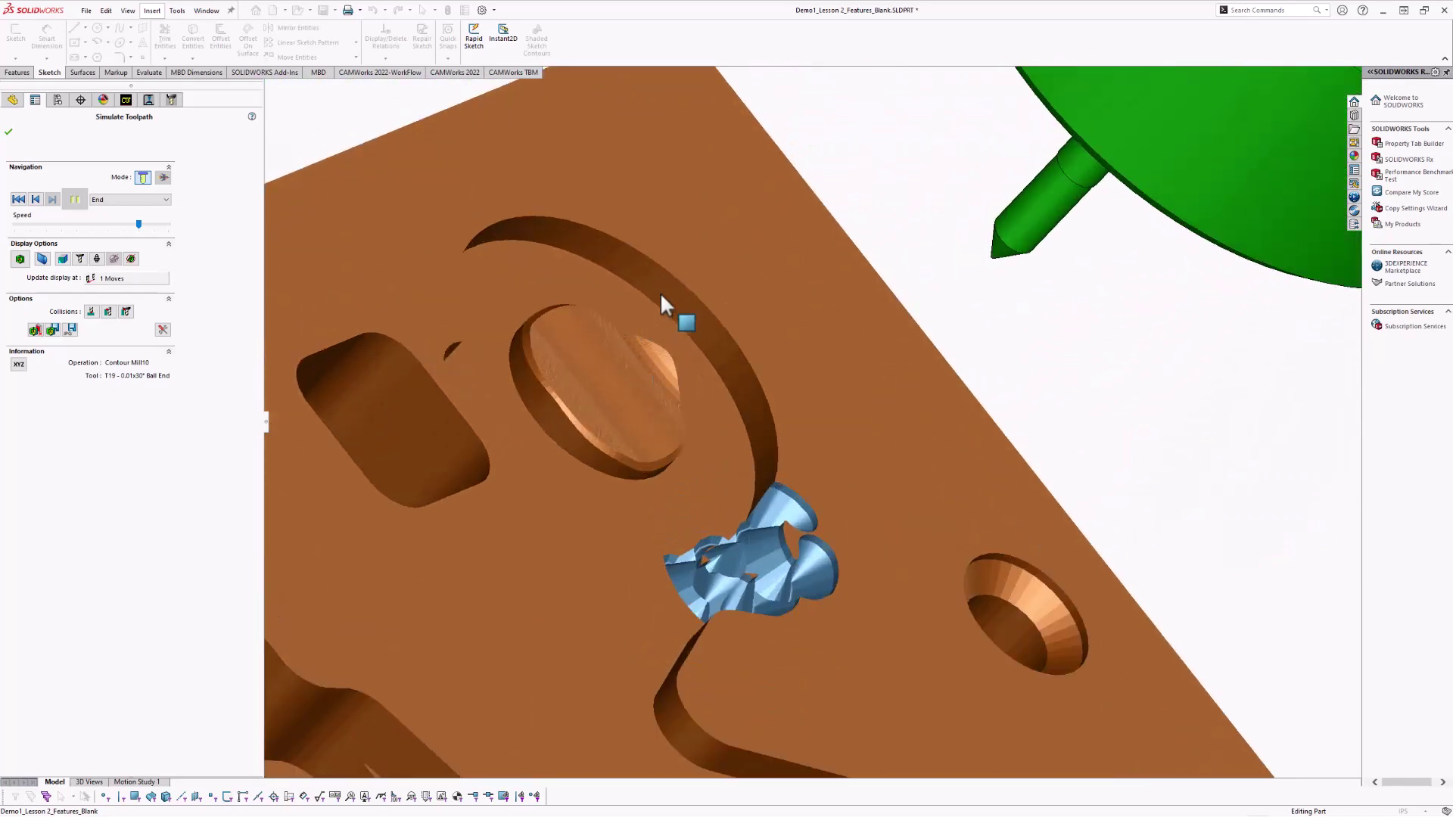
{"action": "scroll", "coordinate": [675, 282], "scroll_direction": "up", "scroll_amount": 2}
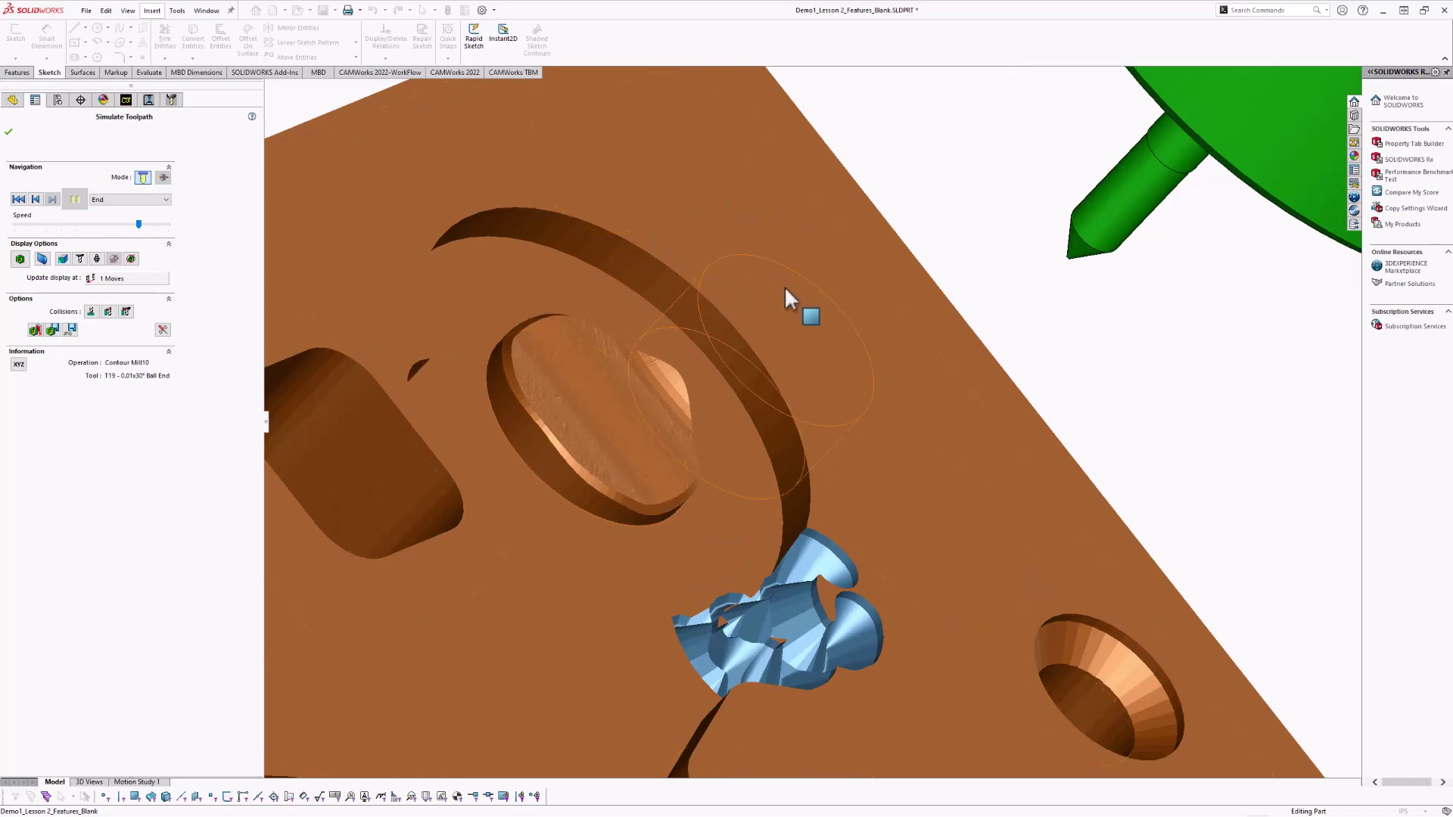
{"action": "scroll", "coordinate": [784, 284], "scroll_direction": "up", "scroll_amount": 2}
{"action": "middle_click_drag", "start_coordinate": [792, 466], "coordinate": [710, 460]}
{"action": "scroll", "coordinate": [712, 458], "scroll_direction": "up", "scroll_amount": 2}
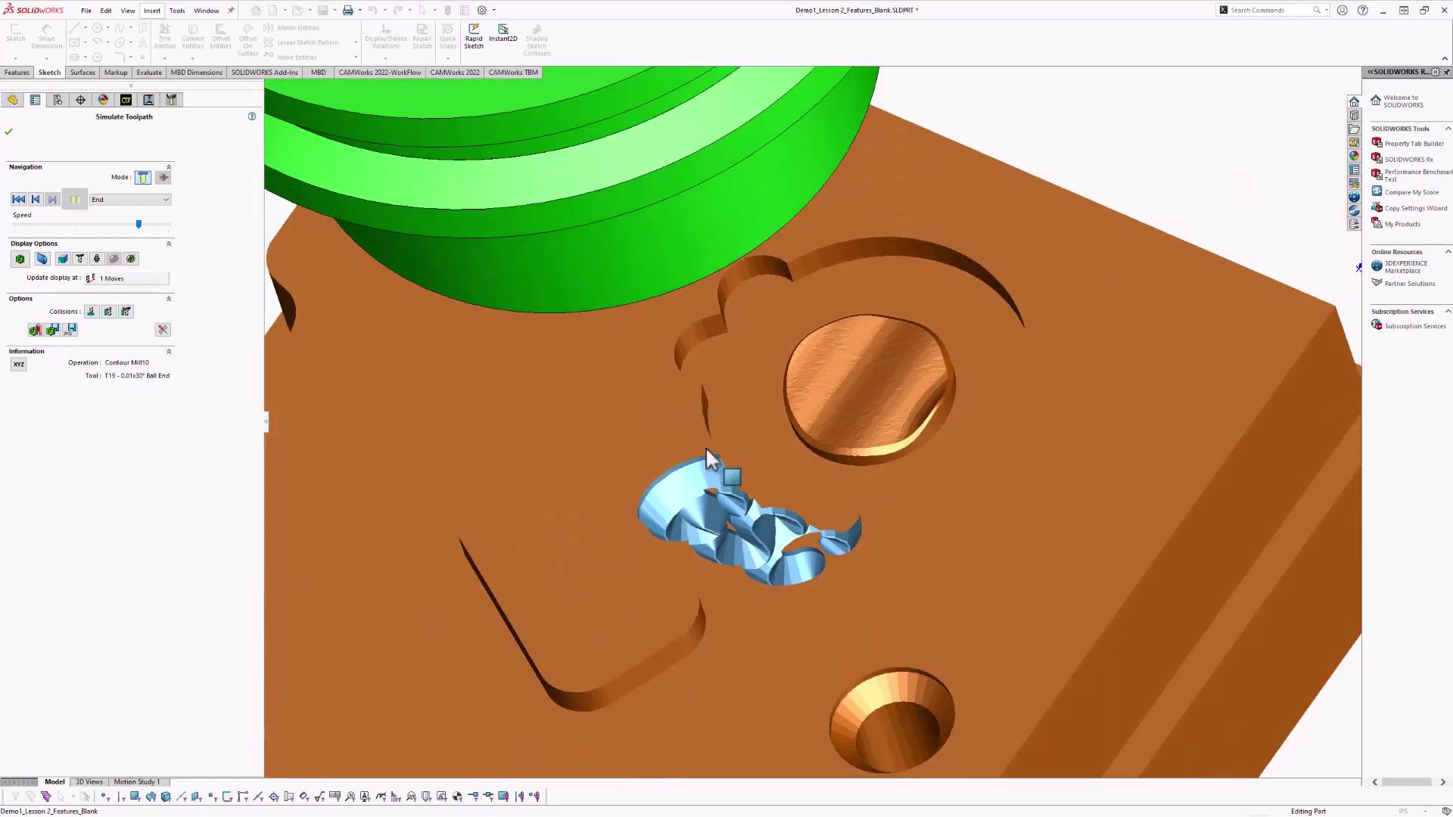
{"action": "left_click", "coordinate": [7, 133]}
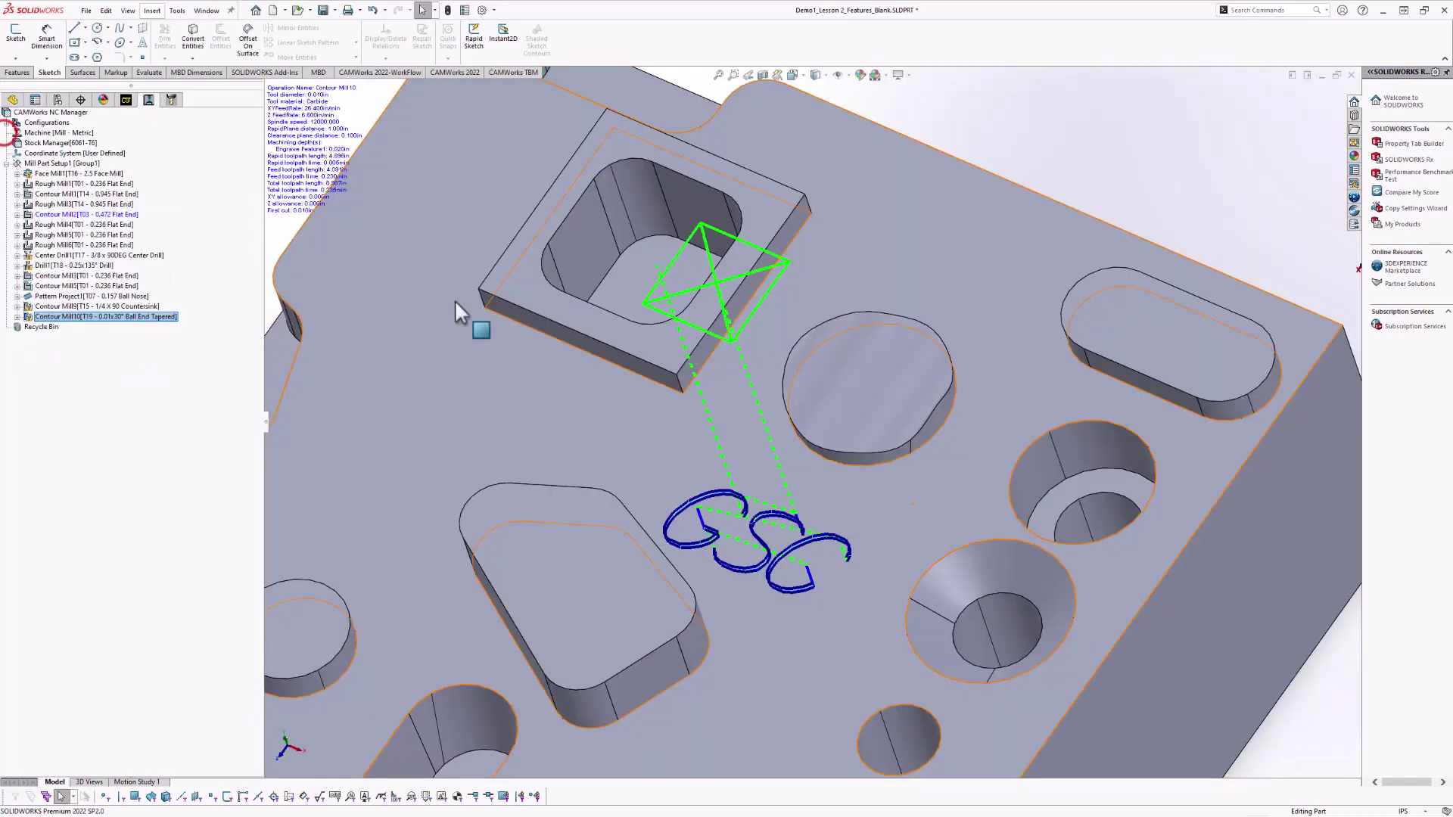
{"action": "scroll", "coordinate": [738, 431], "scroll_direction": "up", "scroll_amount": 3}
{"action": "middle_click_drag", "start_coordinate": [1023, 588], "coordinate": [984, 575]}
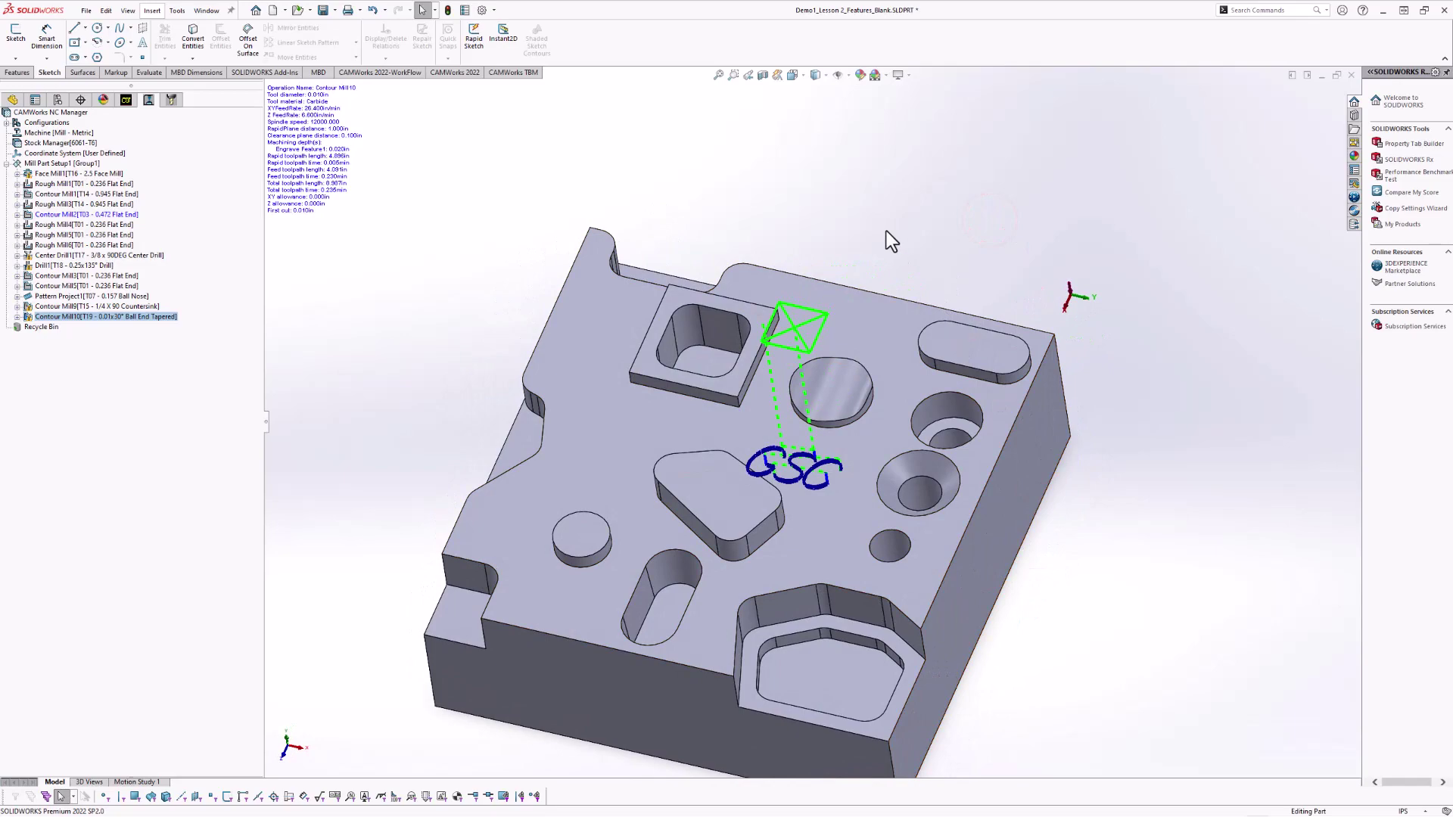